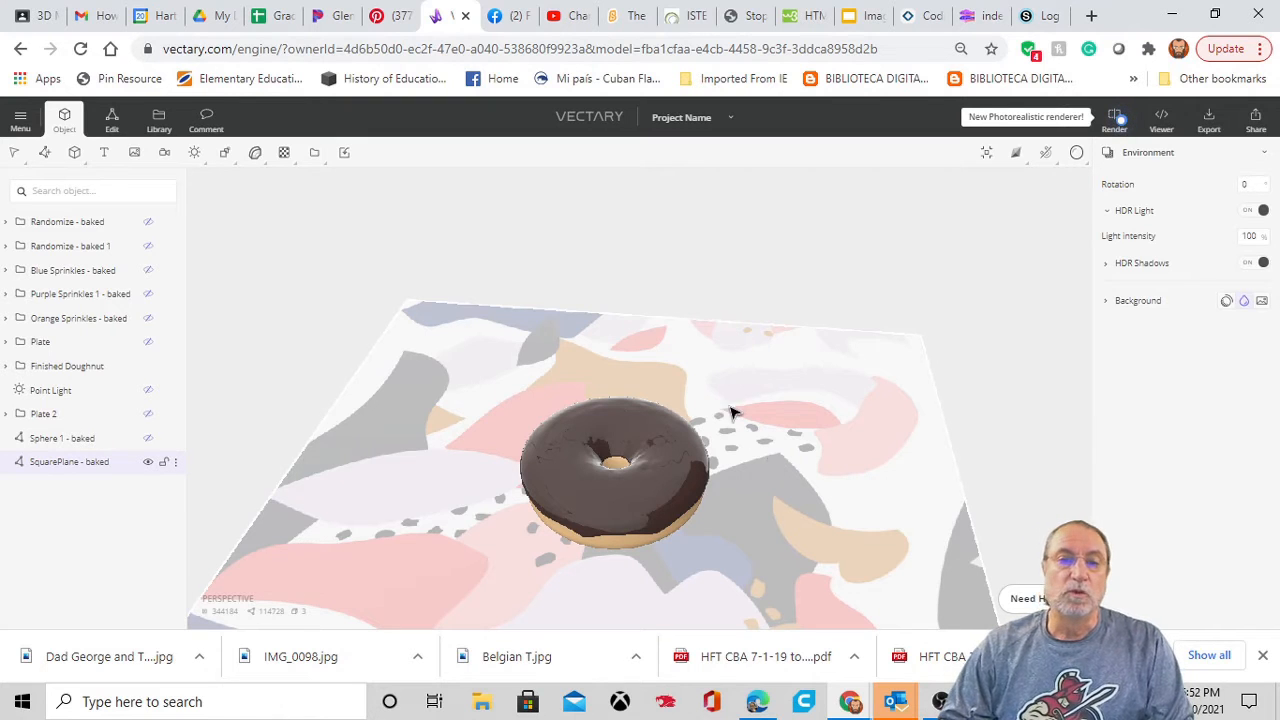
Add a capsule primitive and move it along the Y axis to about 107.5, beside the doughnut.
click(578, 430)
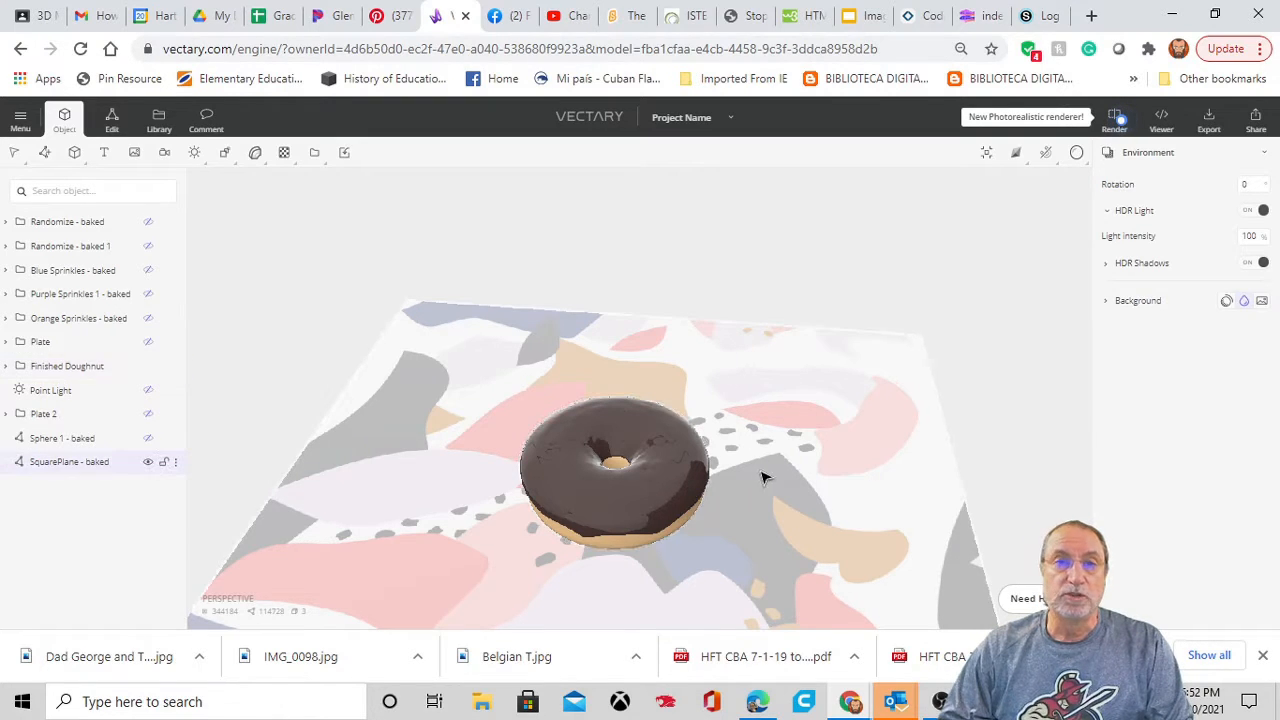
right_drag(793, 458, 799, 443)
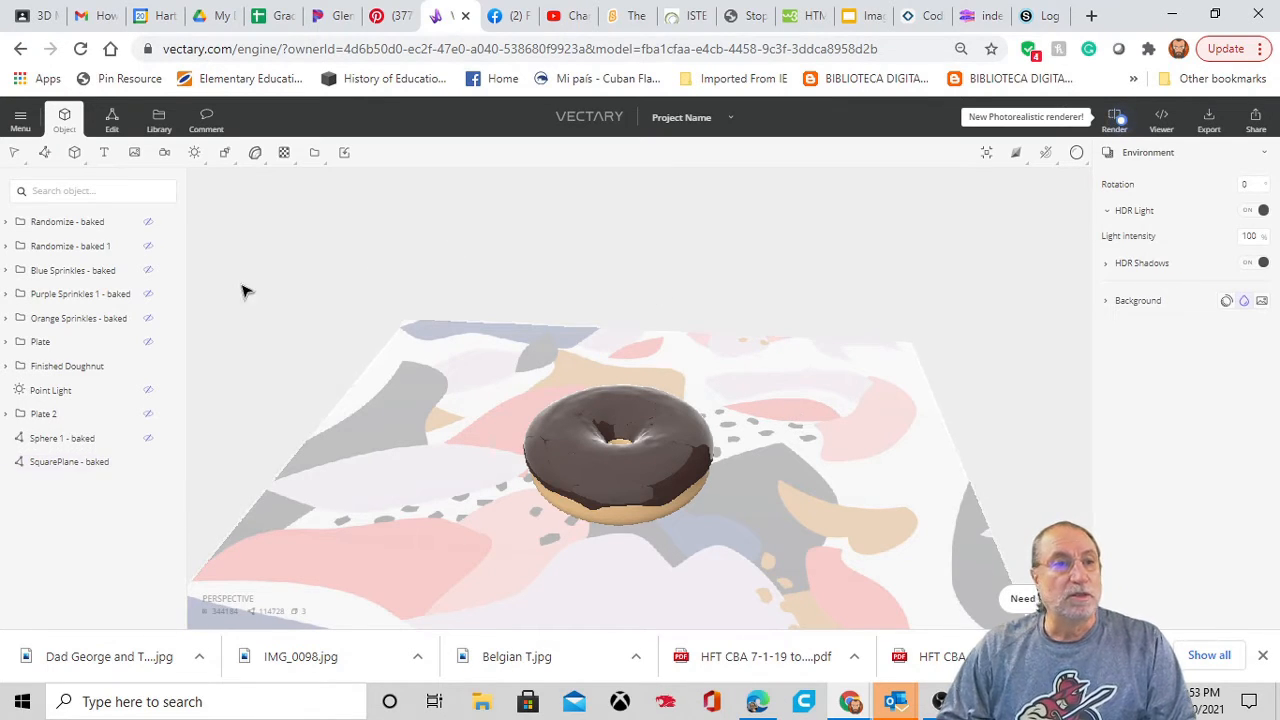
click(74, 152)
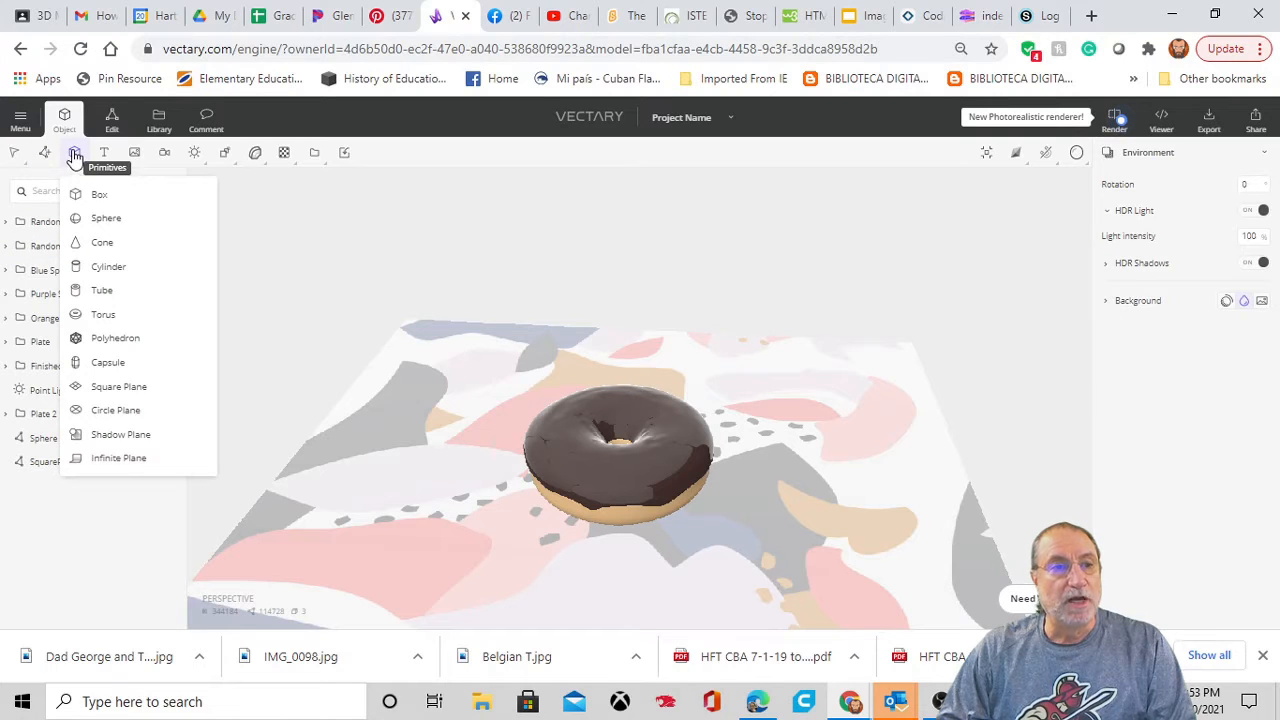
click(108, 364)
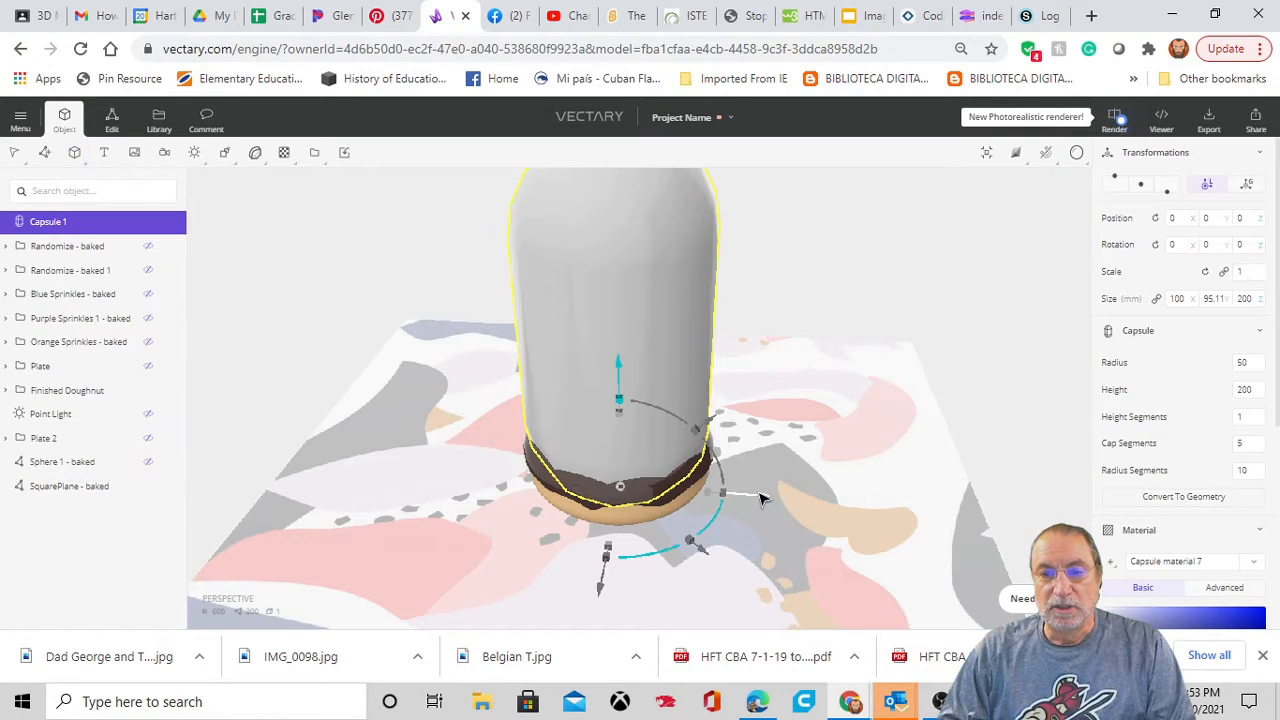
drag(760, 500, 960, 490)
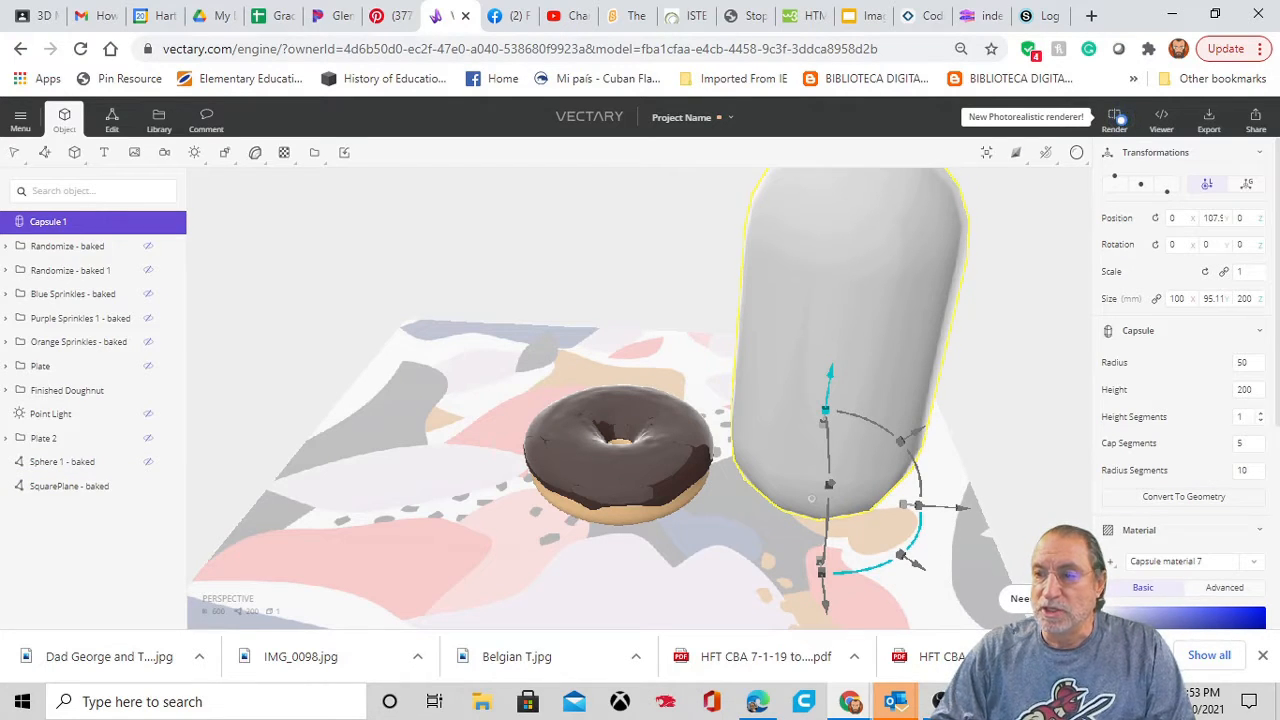
Set the capsule's height, cap and radius segments to 5, 10 and 25, and shrink it proportionally to about 5 mm wide.
drag(1260, 417, 1261, 464)
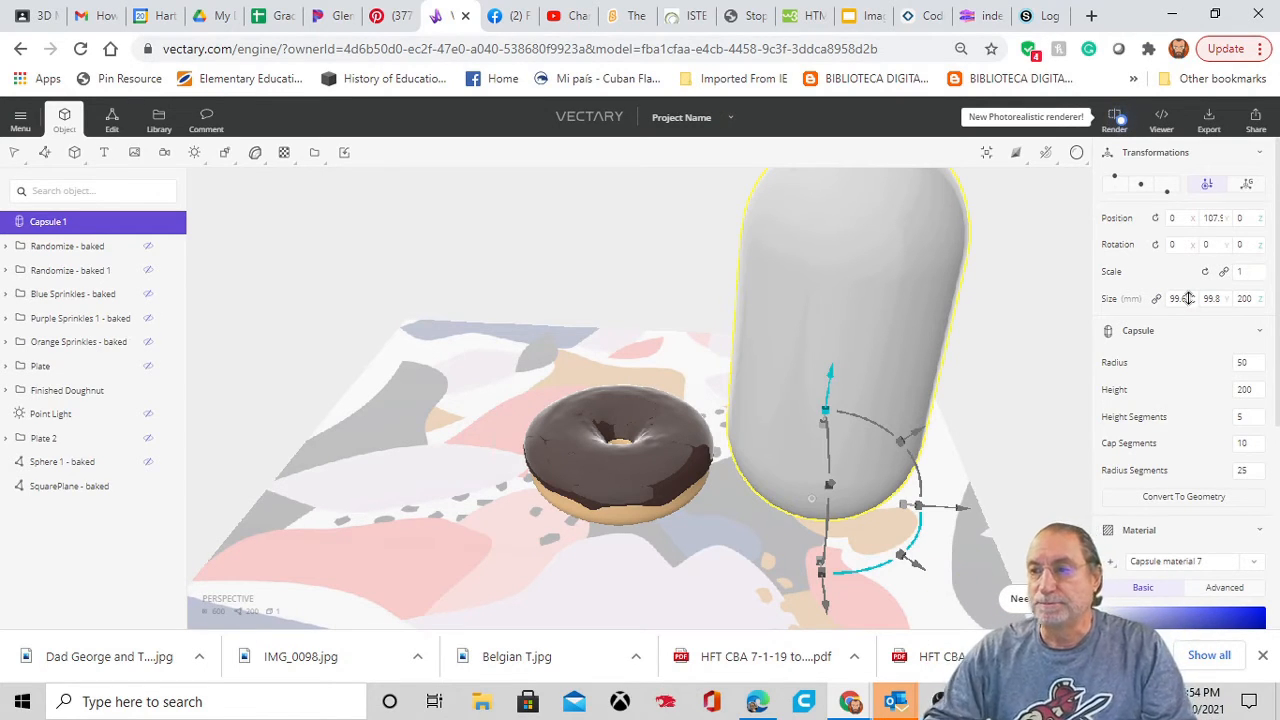
click(1194, 301)
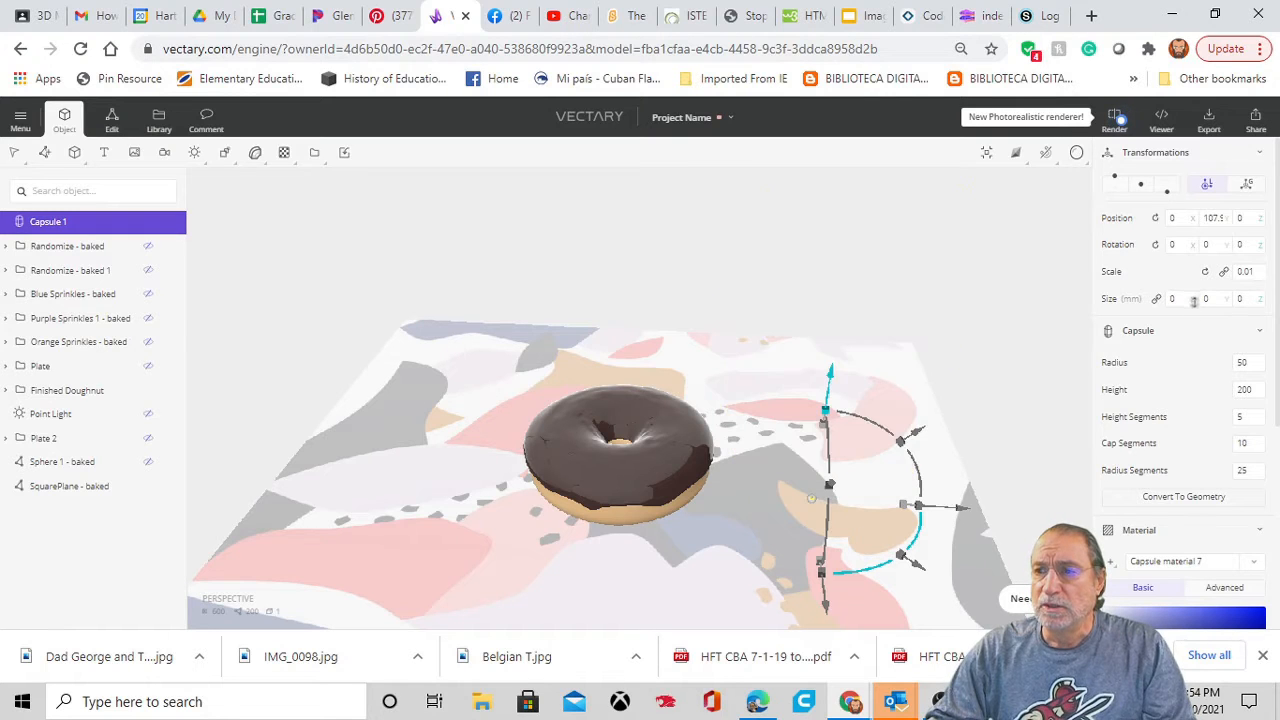
drag(1194, 302, 1194, 300)
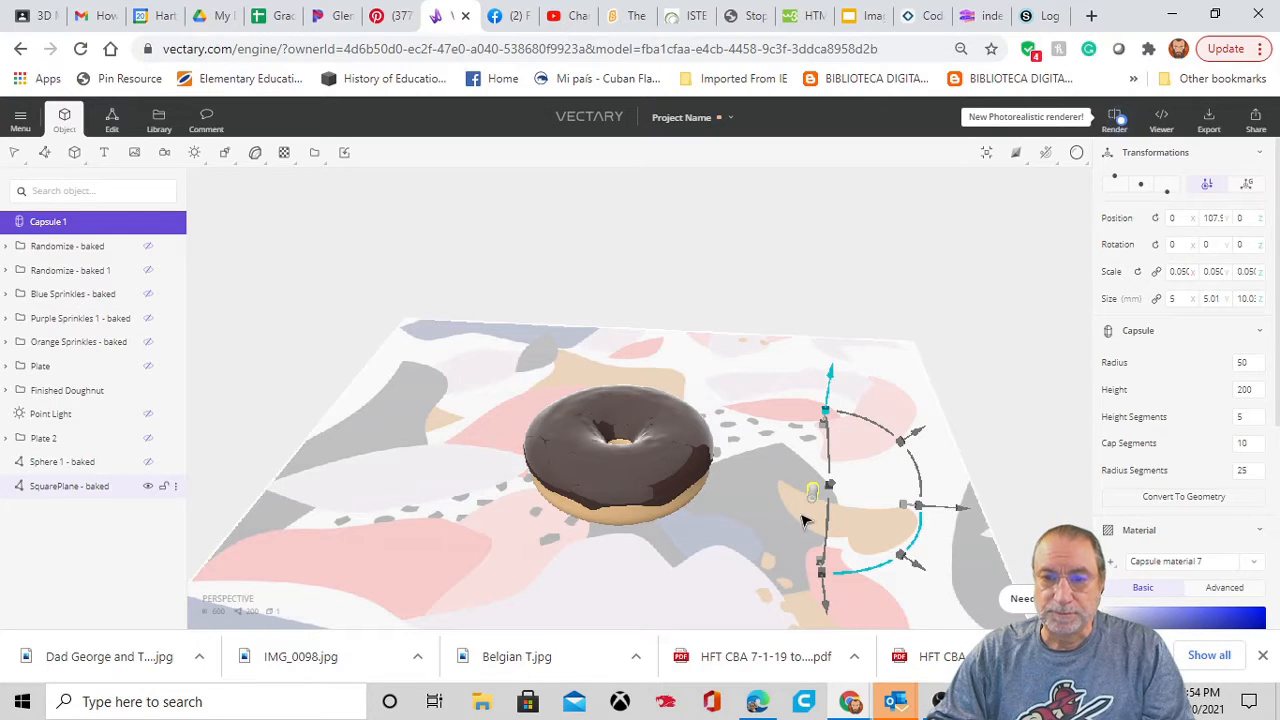
scroll(812, 518, up, 2)
scroll(812, 518, up, 3)
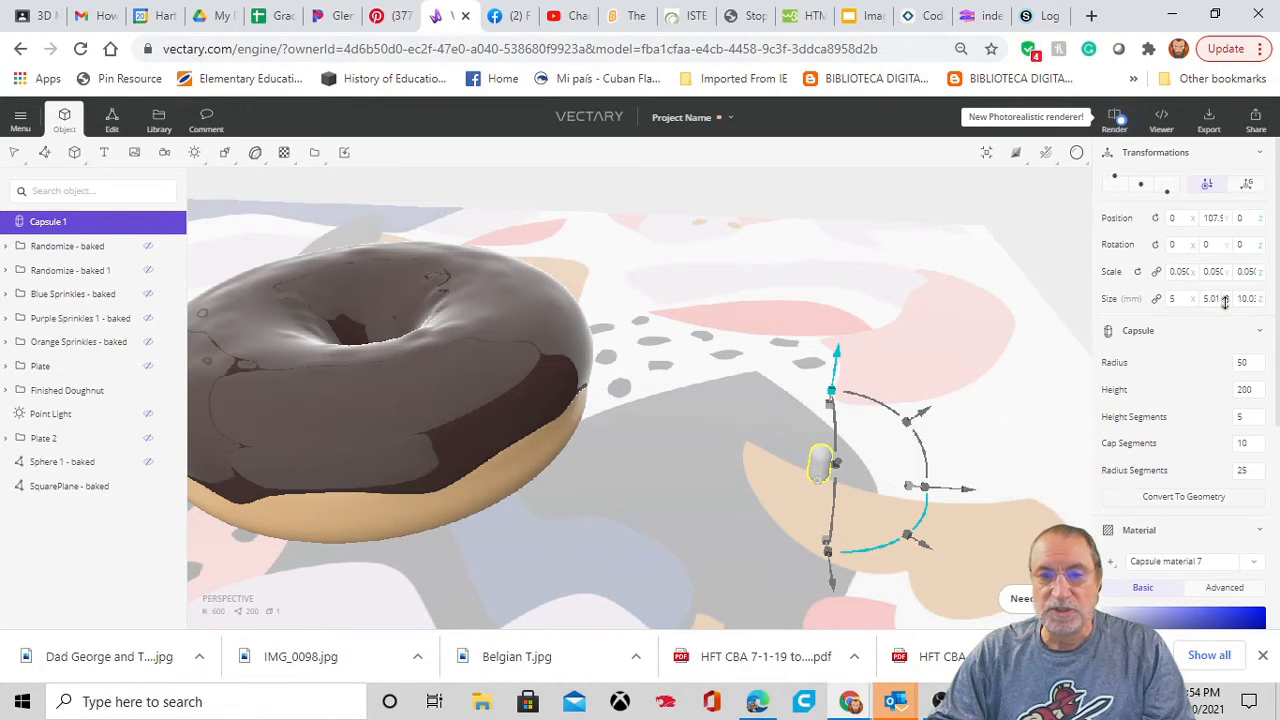
Set the capsule's X size to 4 mm with the dimensions linked so it scales proportionally.
click(1174, 299)
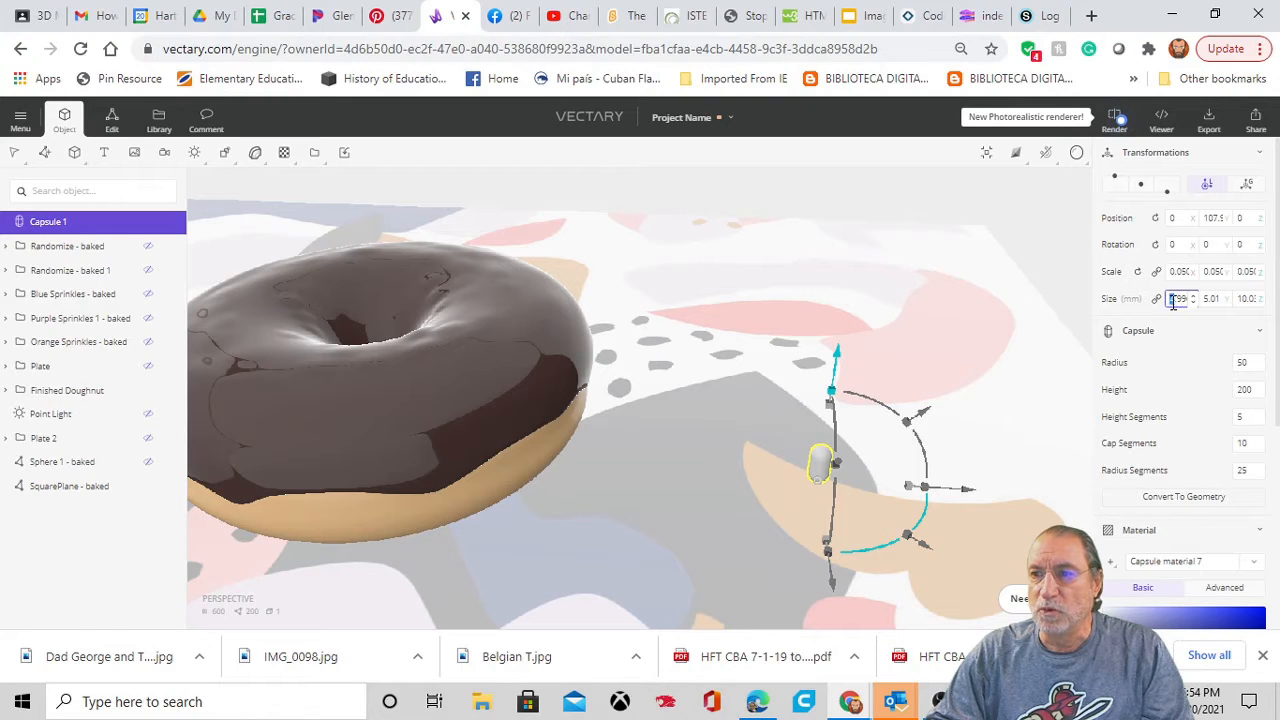
drag(1173, 302, 1187, 302)
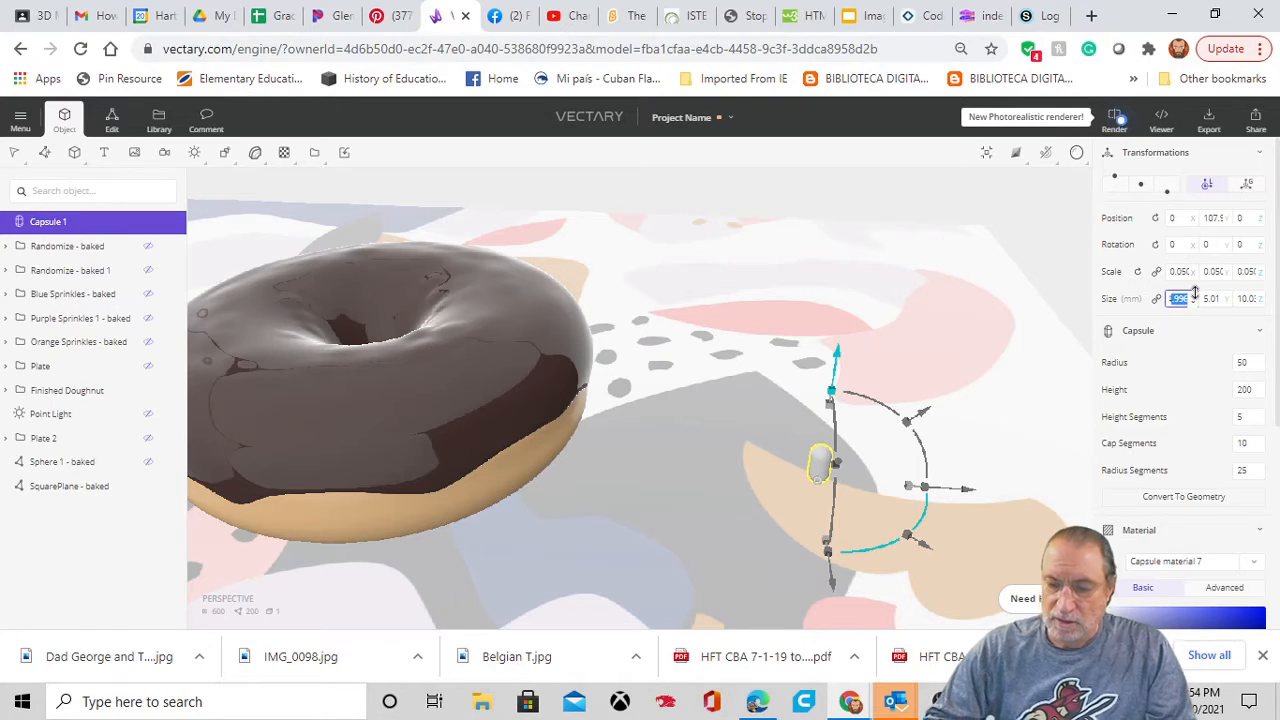
key(BackSpace)
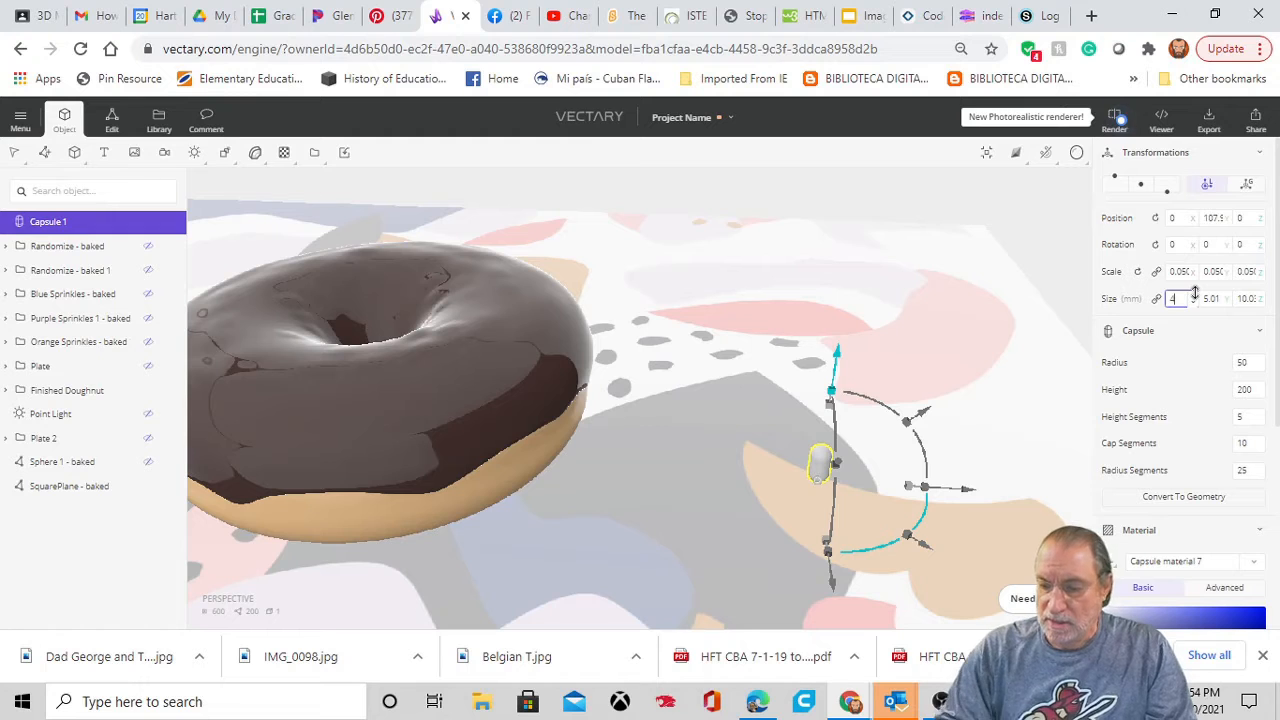
key(Return)
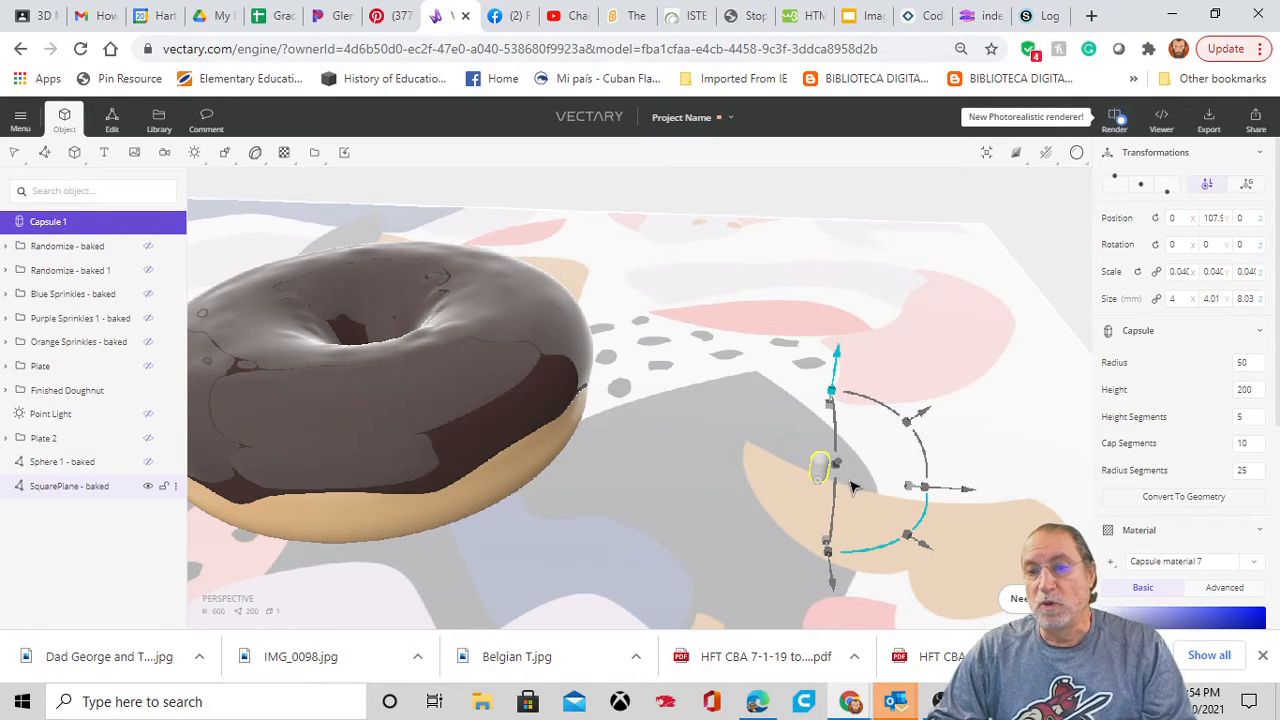
scroll(843, 485, down, 5)
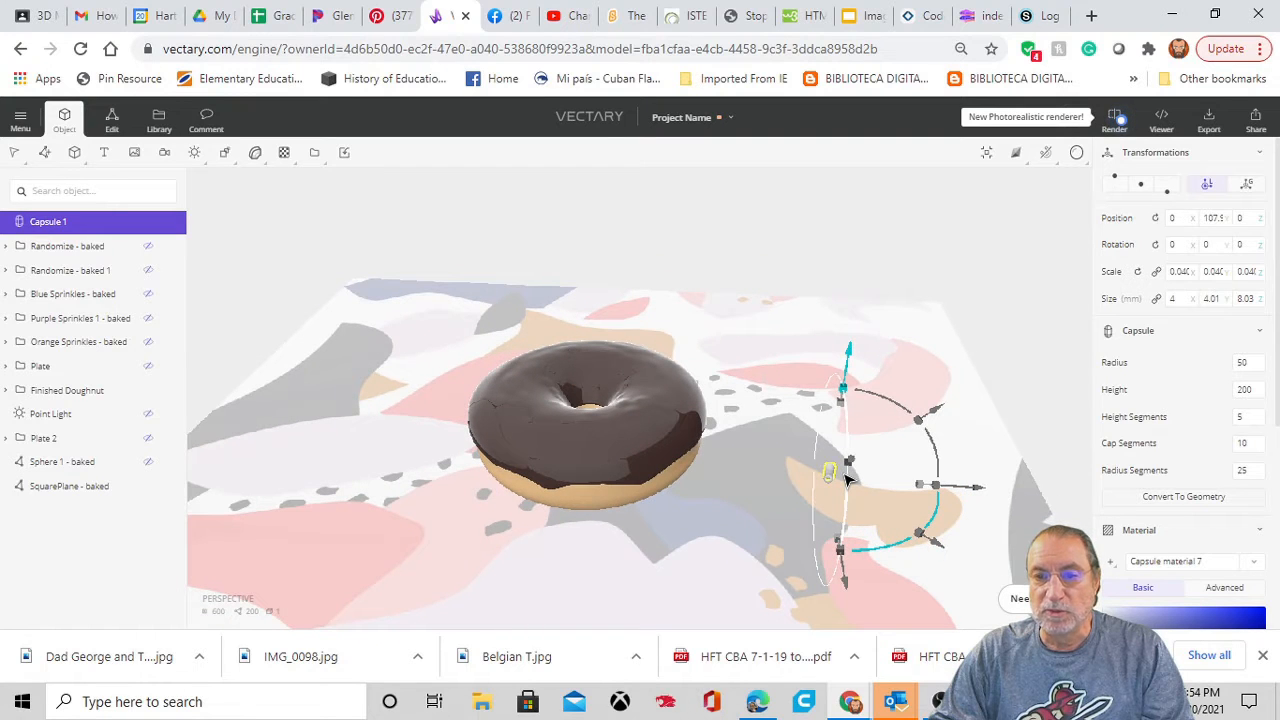
scroll(845, 480, up, 1)
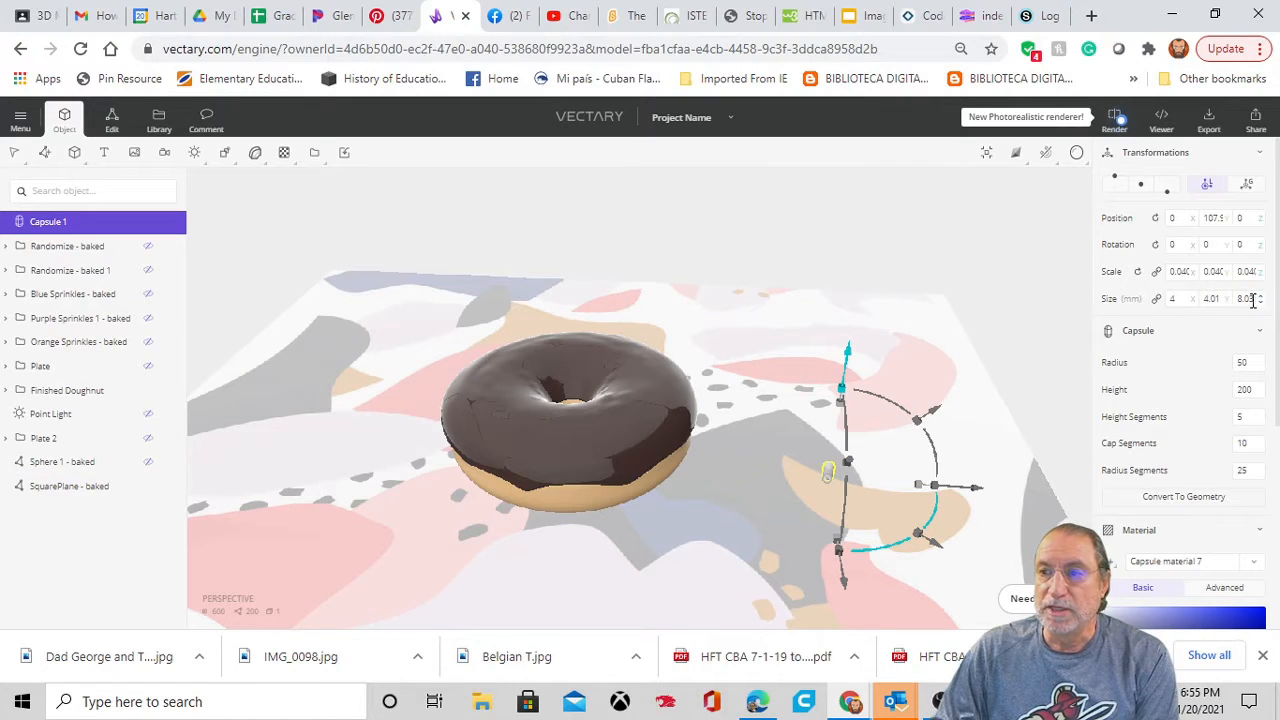
Unlink the capsule's size dimensions and set both its X and Y sizes to 3 mm.
click(1176, 298)
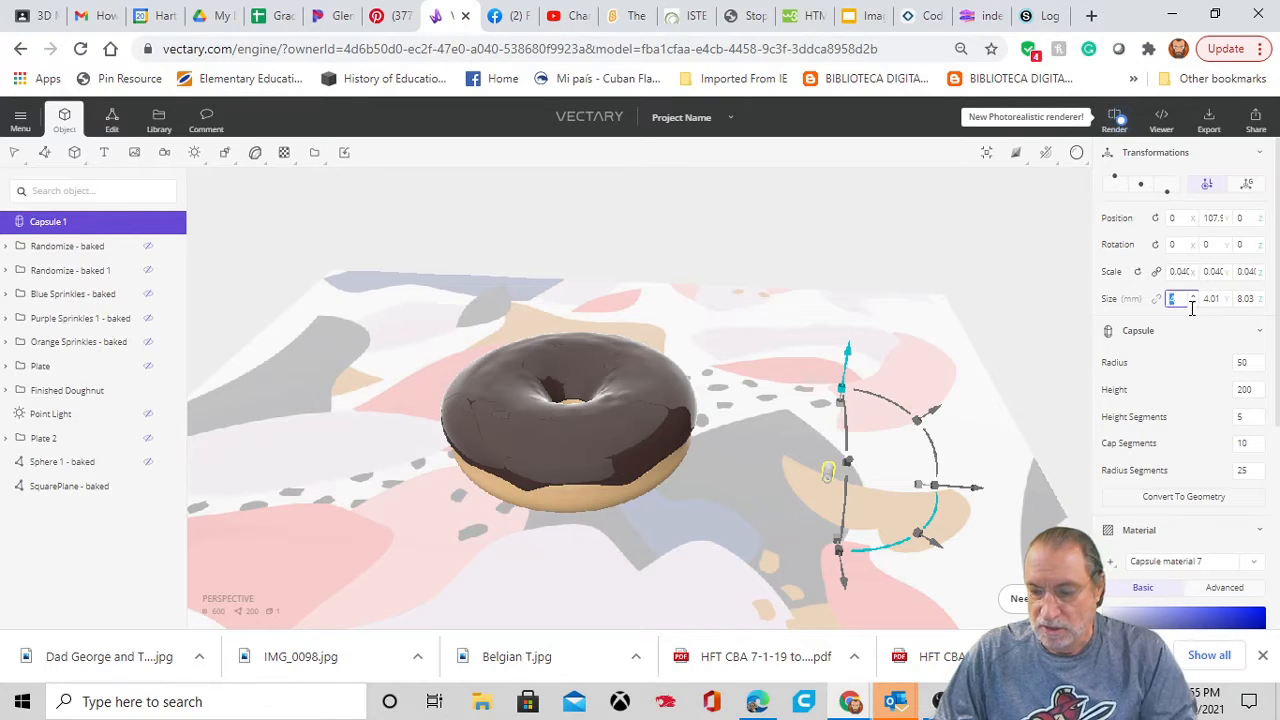
text(3)
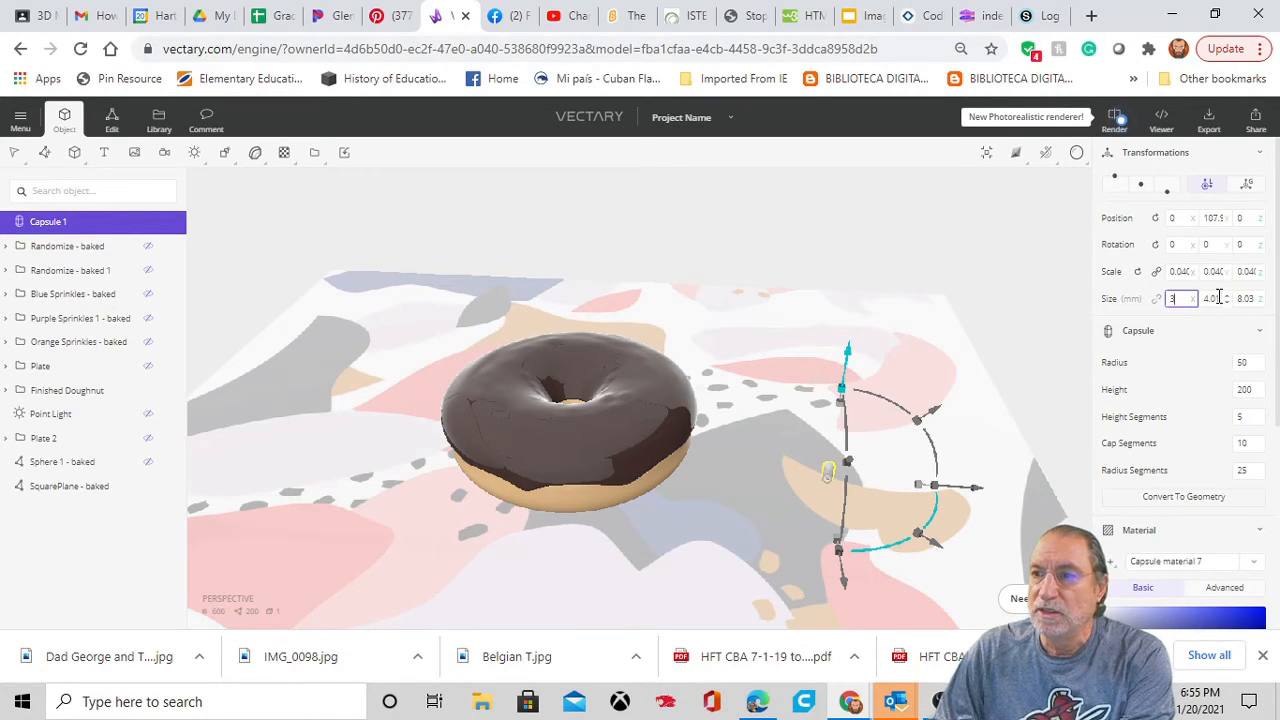
click(1212, 298)
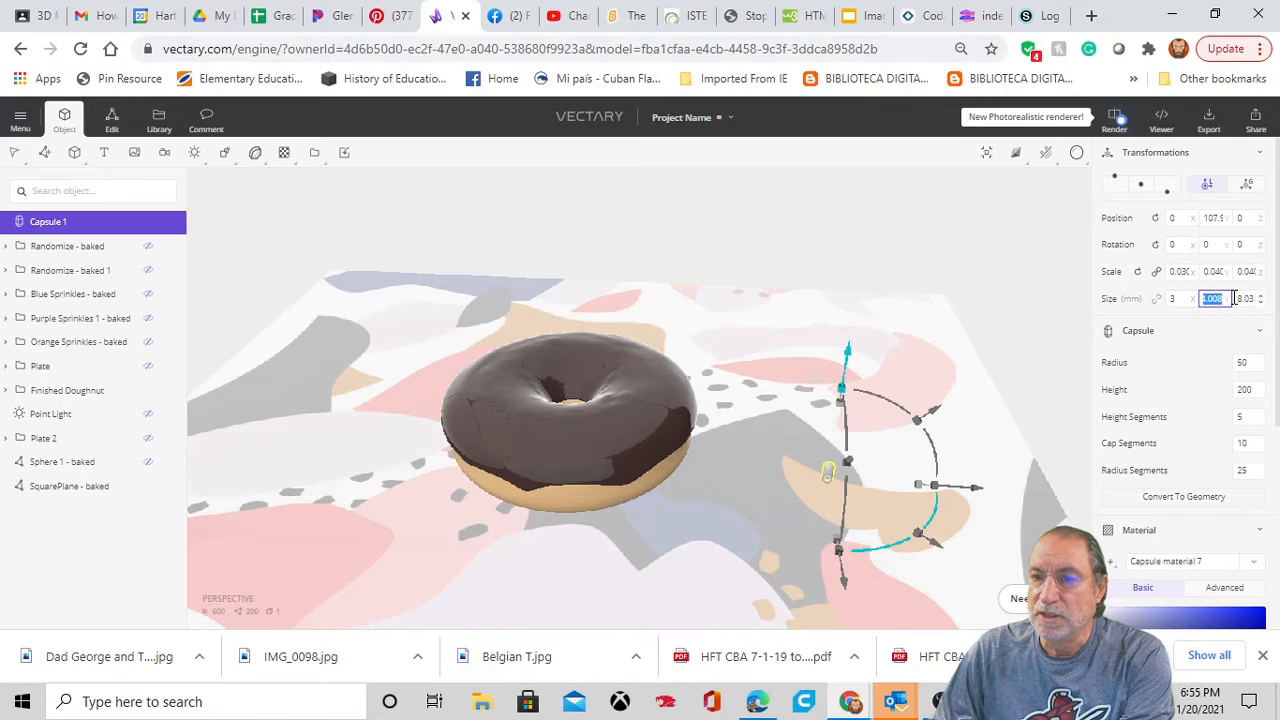
text(3)
click(1212, 333)
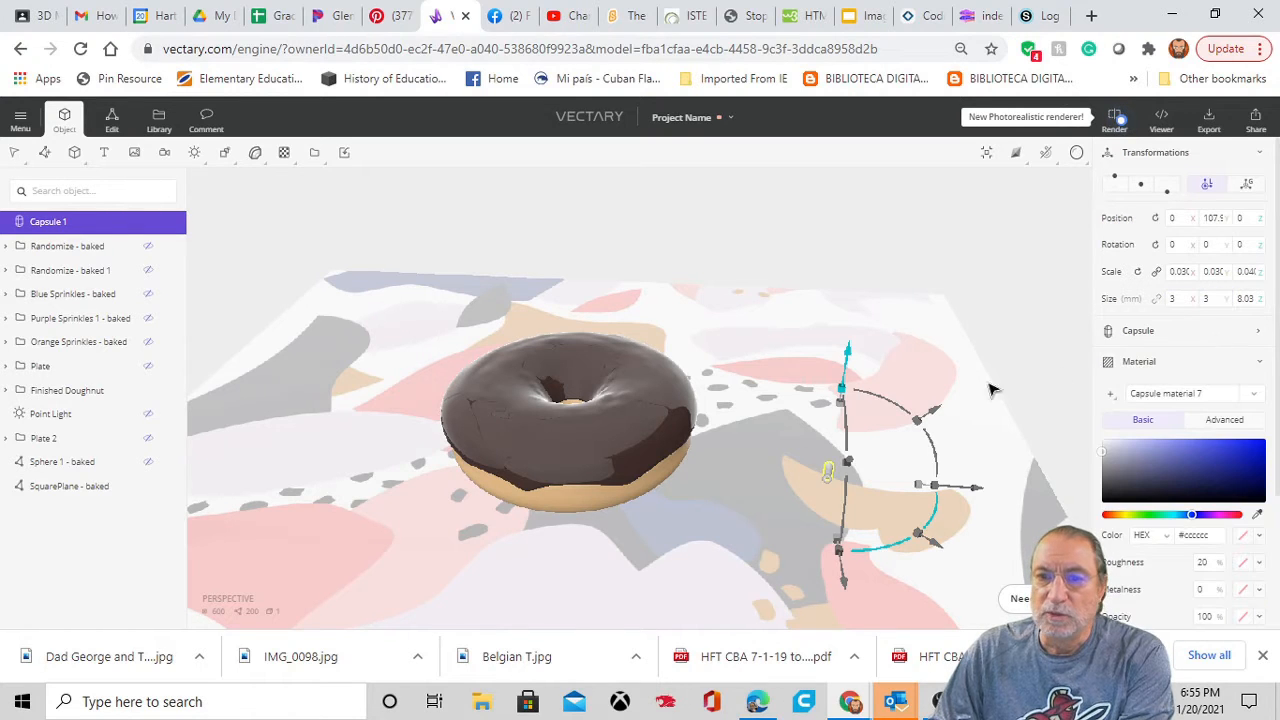
scroll(879, 485, up, 5)
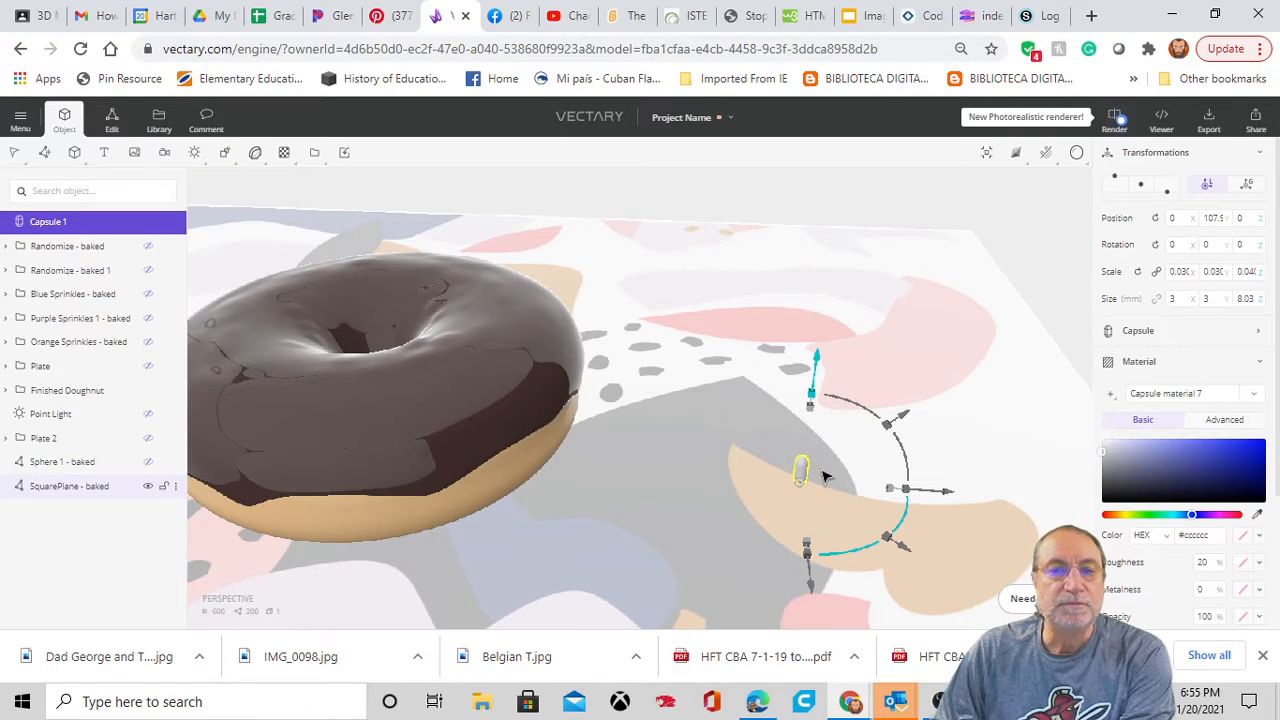
scroll(824, 476, up, 1)
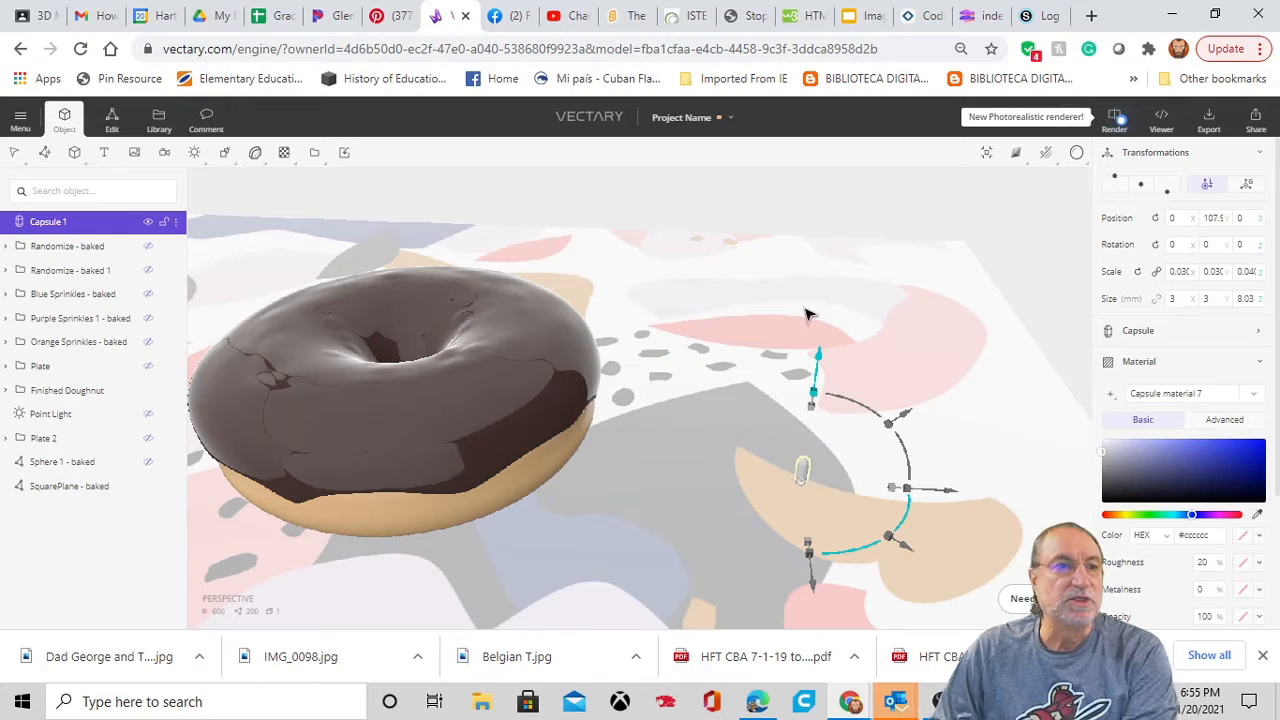
Switch the capsule to mesh editing, baking it into geometry.
click(113, 122)
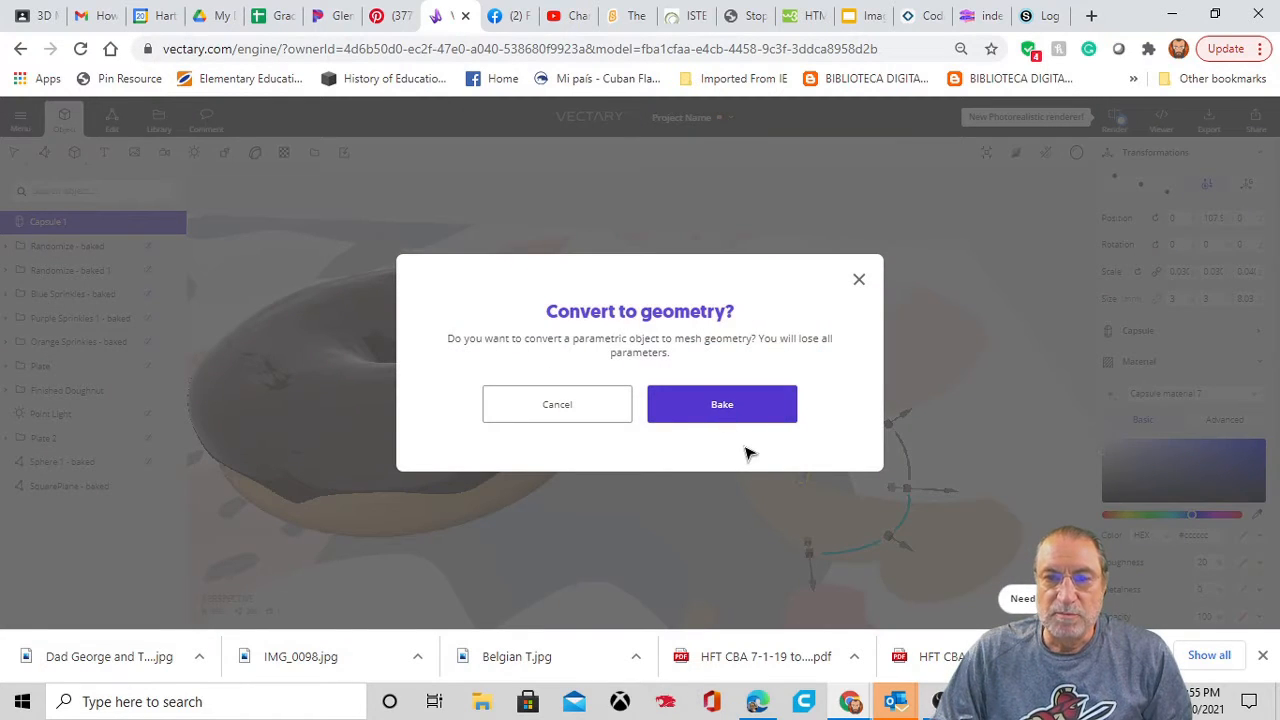
click(738, 414)
scroll(809, 495, up, 3)
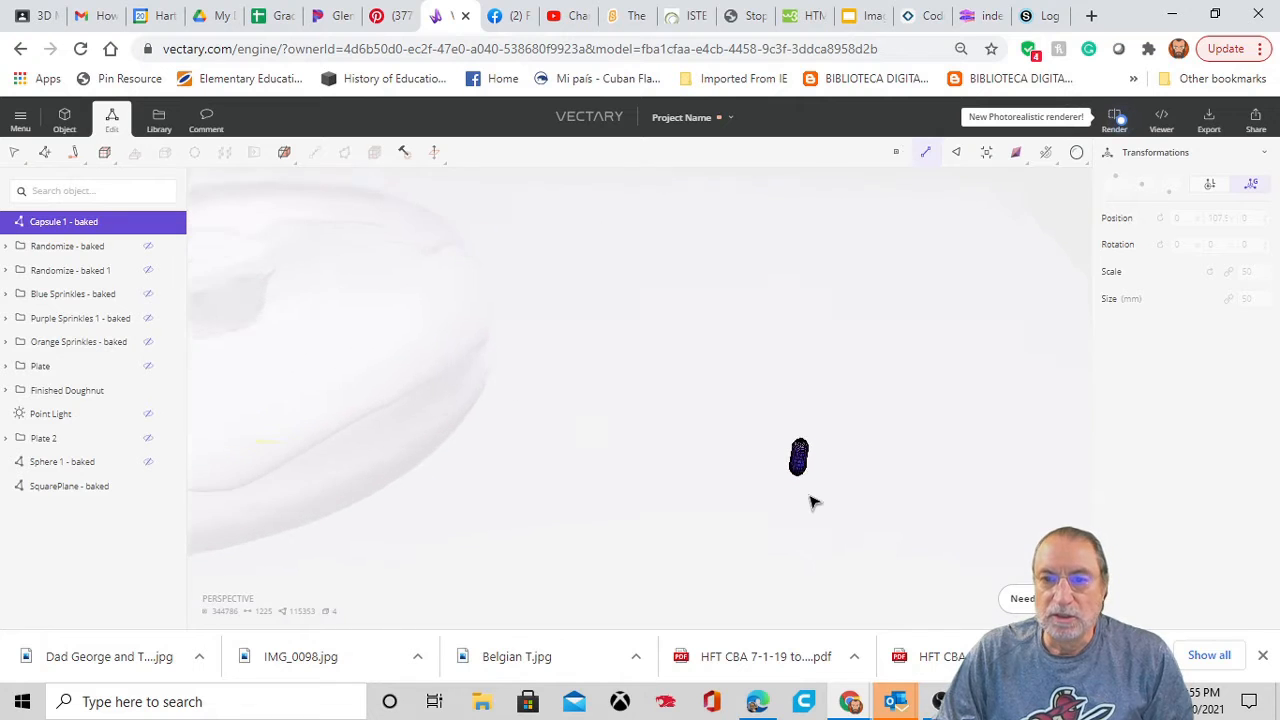
scroll(811, 502, up, 5)
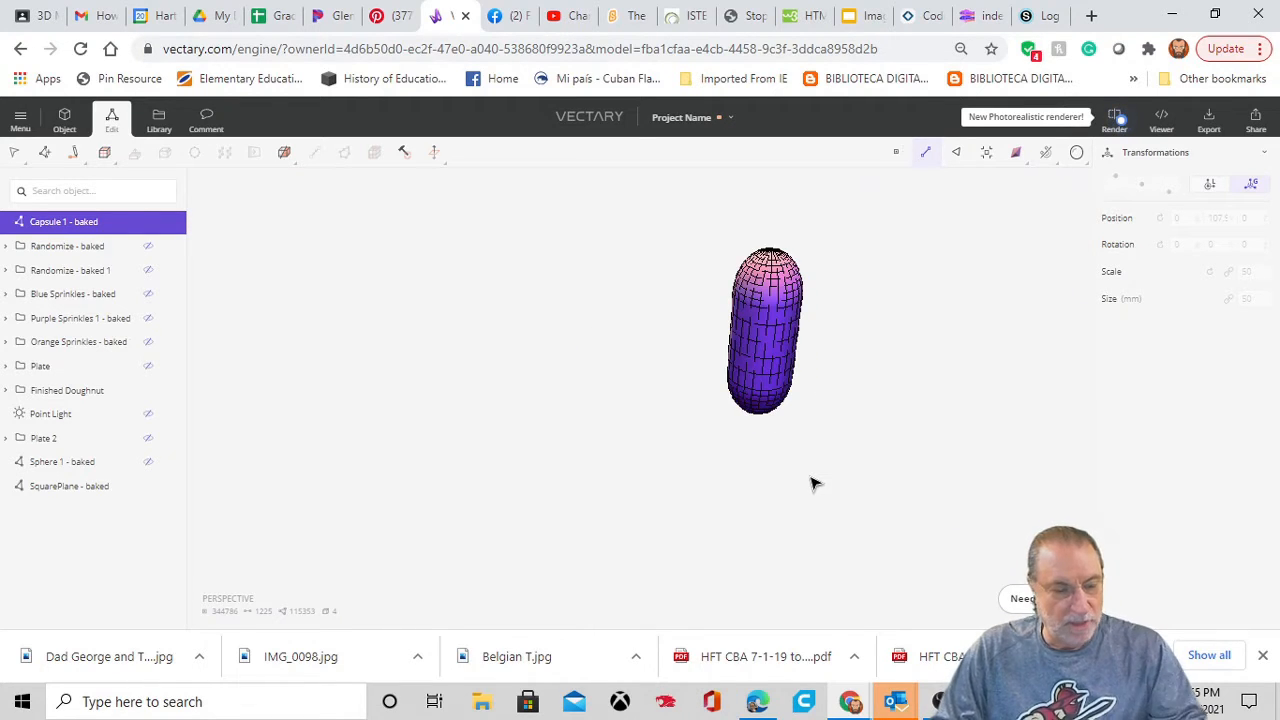
Marquee-select the vertices of the capsule's upper end and move them up and slightly sideways so the sprinkle bends.
key(3)
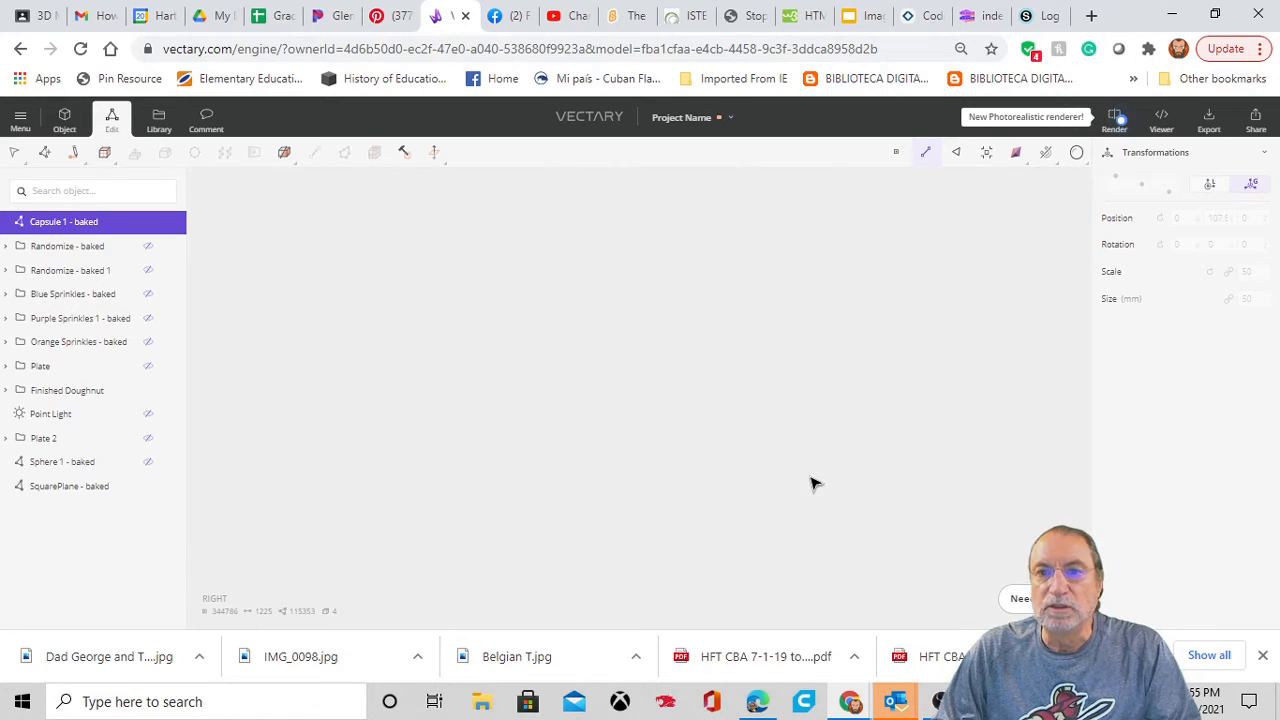
key(2)
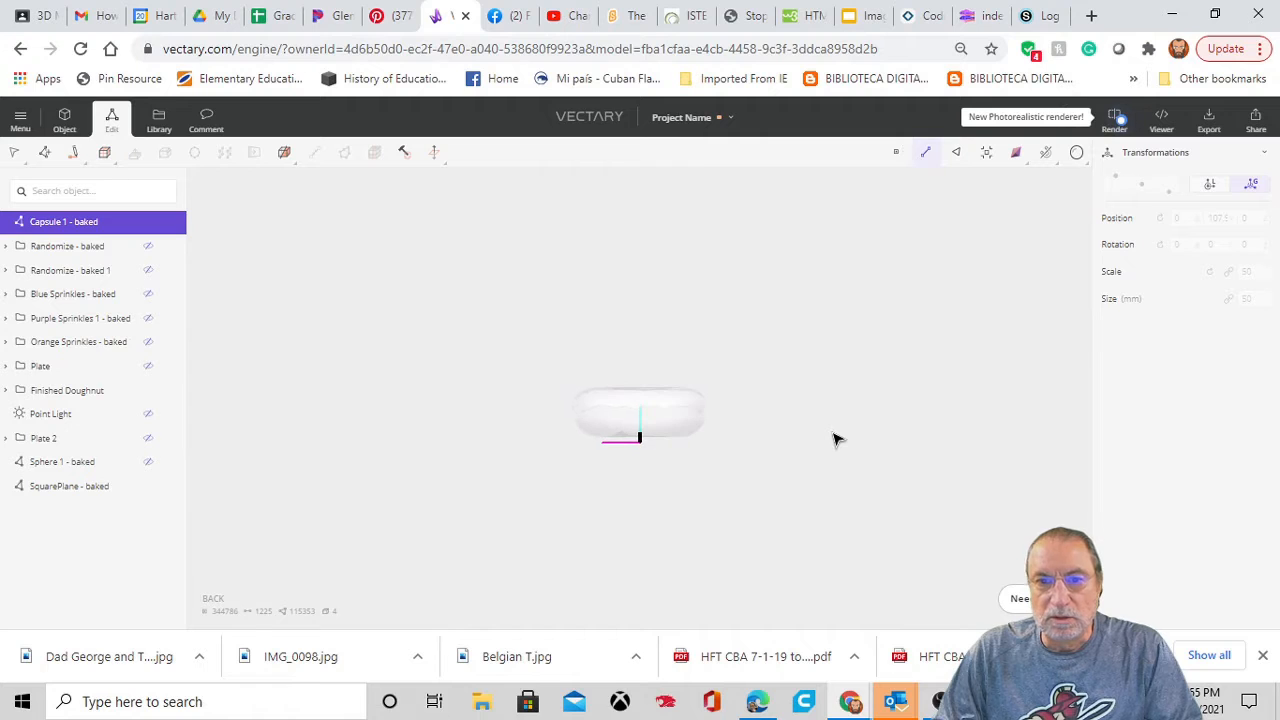
drag(504, 516, 705, 502)
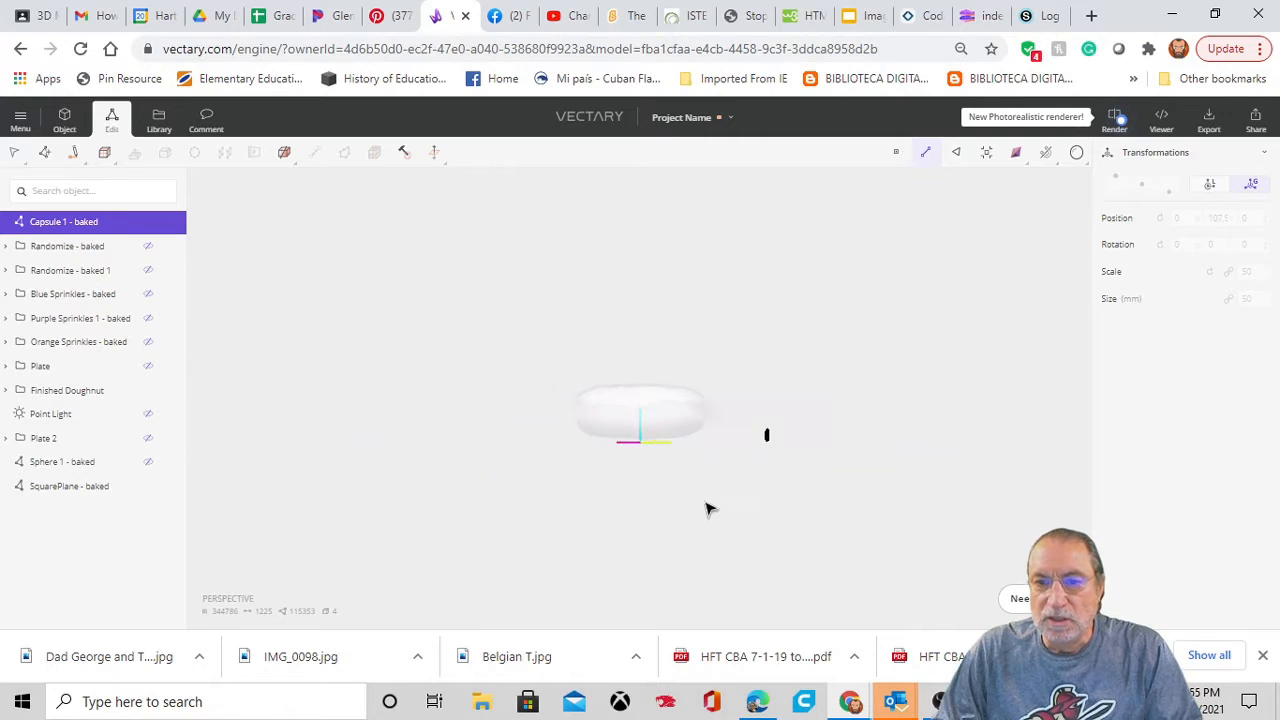
scroll(769, 494, up, 2)
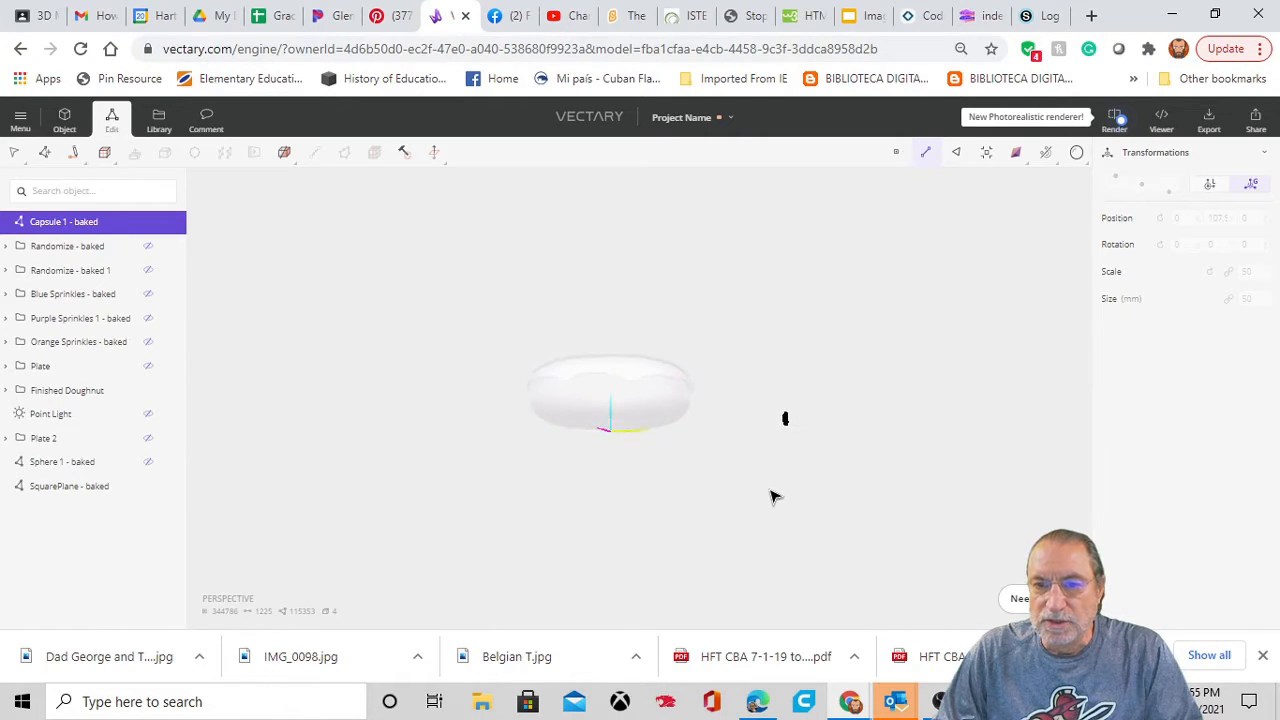
scroll(771, 492, up, 2)
drag(853, 480, 844, 475)
scroll(841, 480, up, 2)
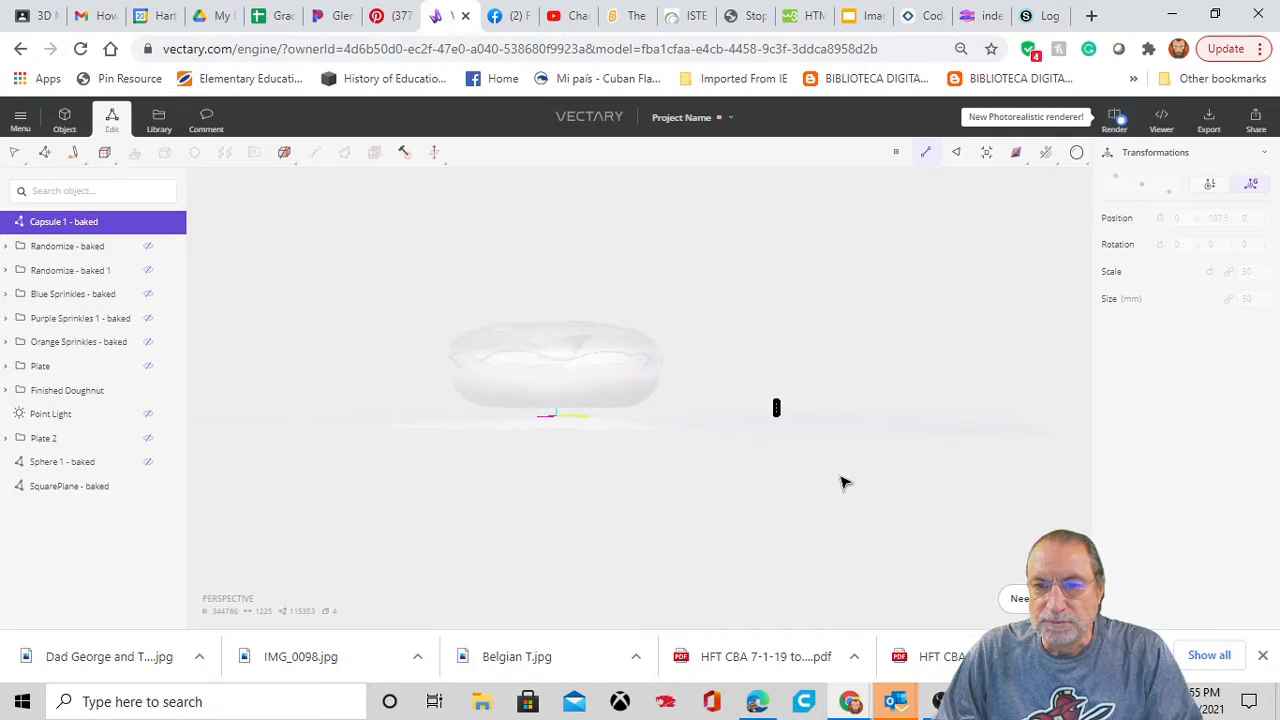
scroll(841, 483, up, 3)
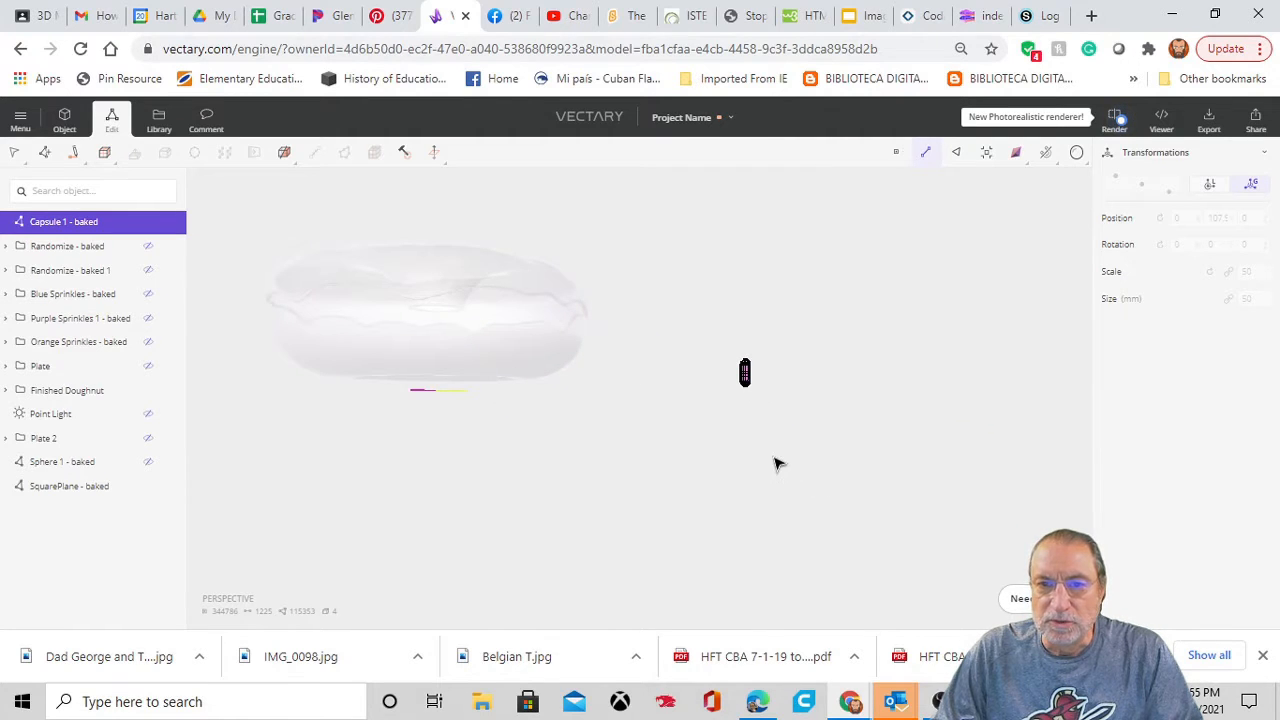
scroll(774, 459, up, 3)
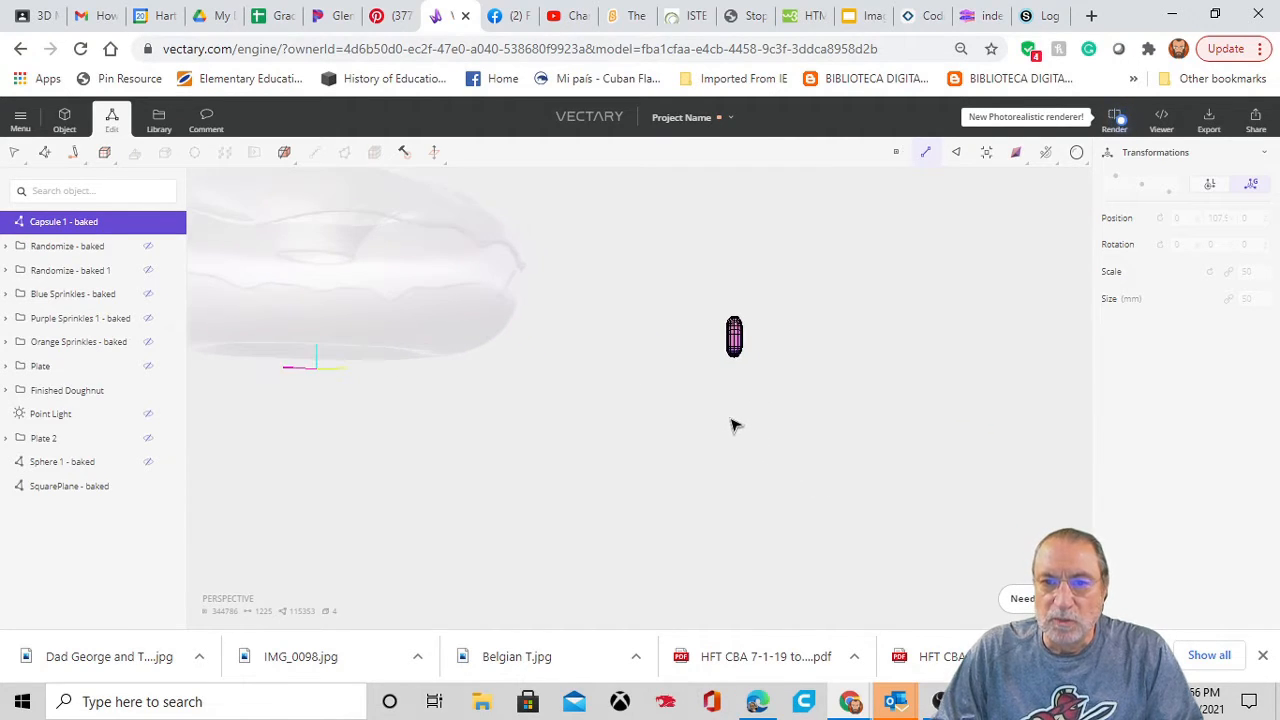
scroll(735, 428, up, 3)
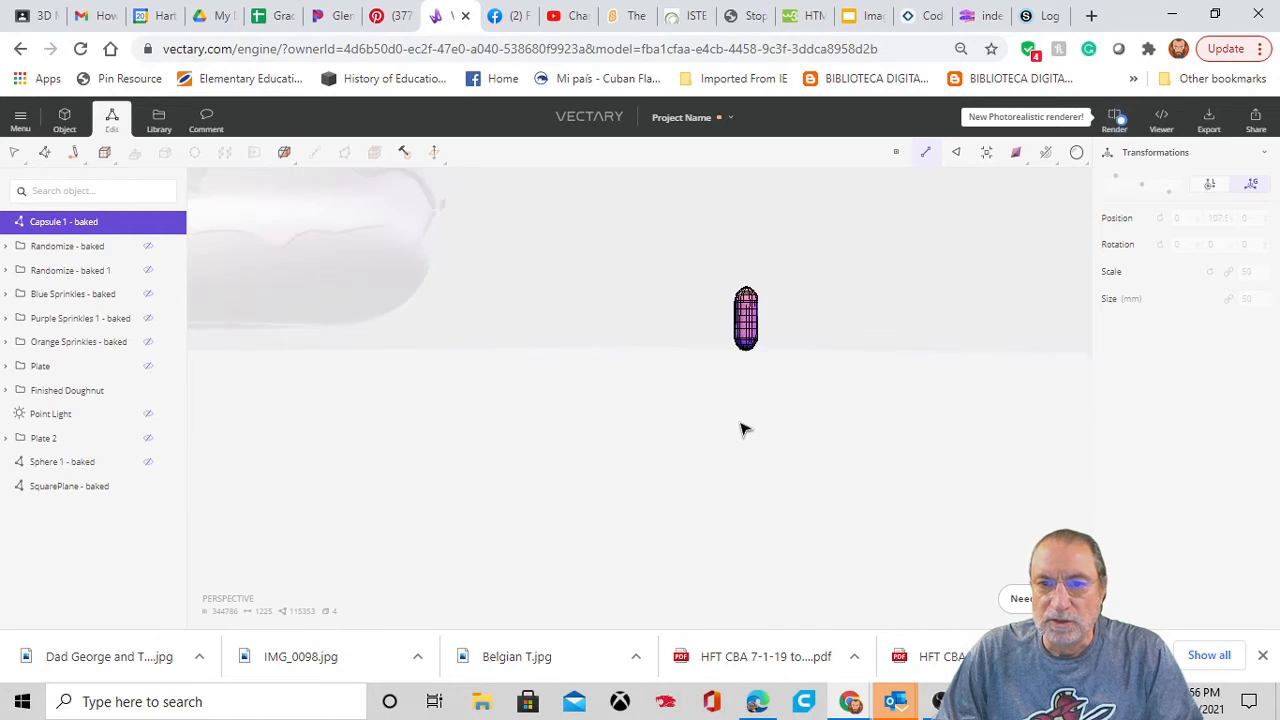
scroll(738, 428, up, 1)
scroll(737, 420, up, 2)
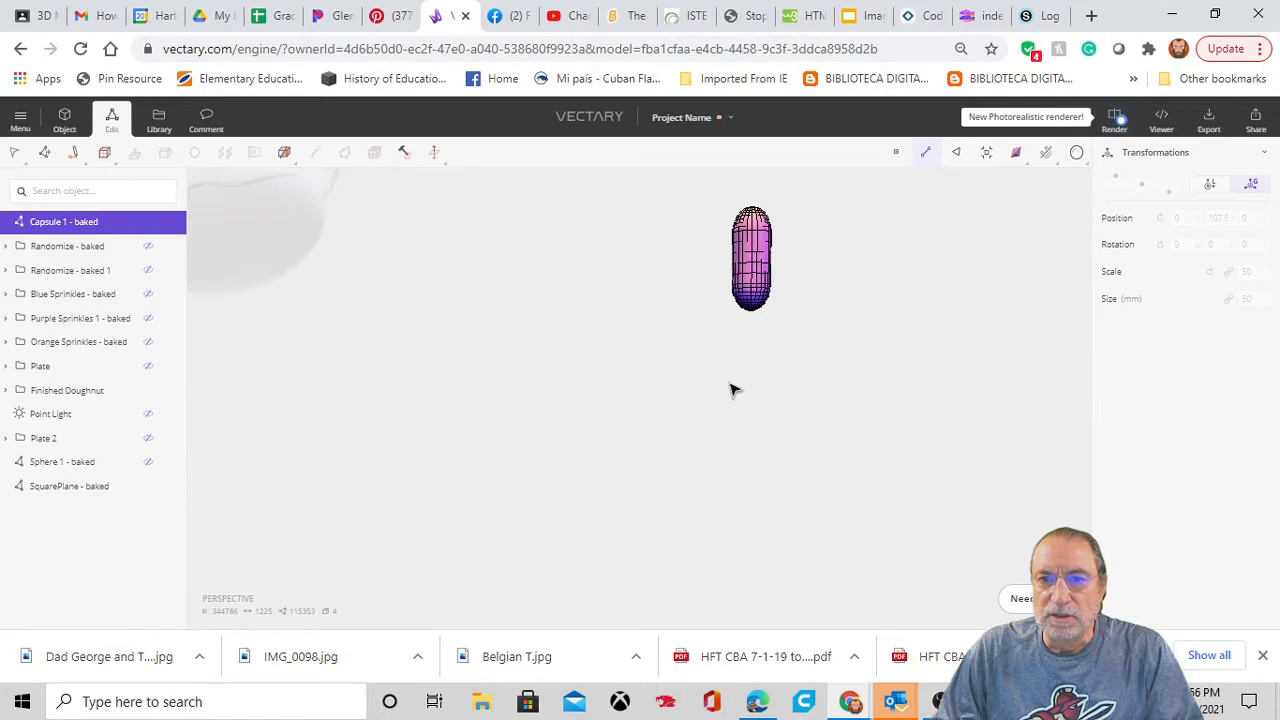
drag(730, 390, 749, 443)
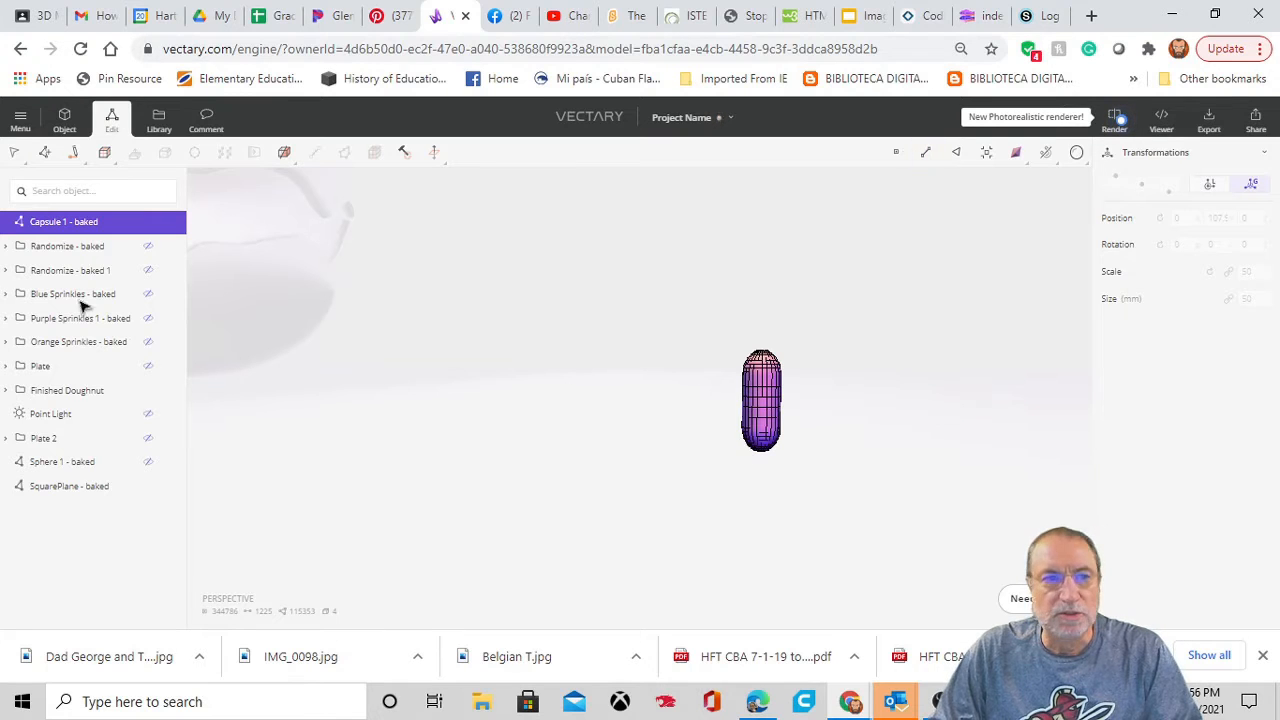
click(15, 153)
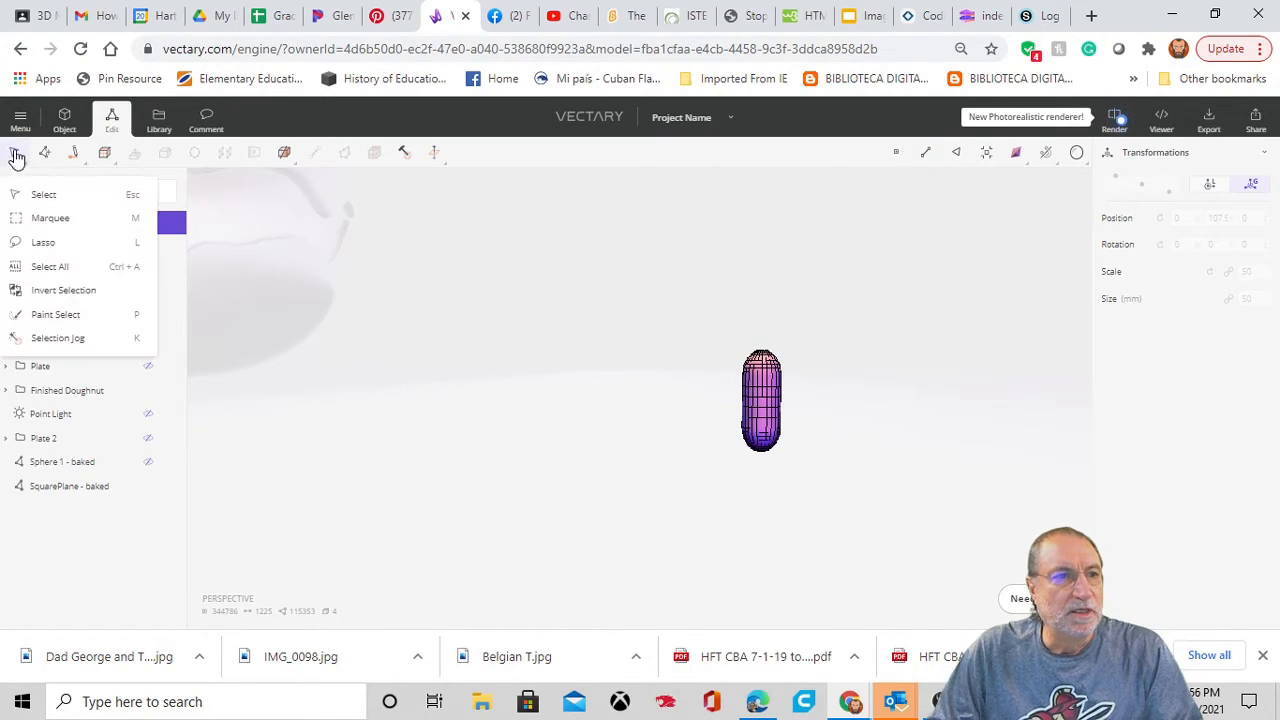
click(45, 218)
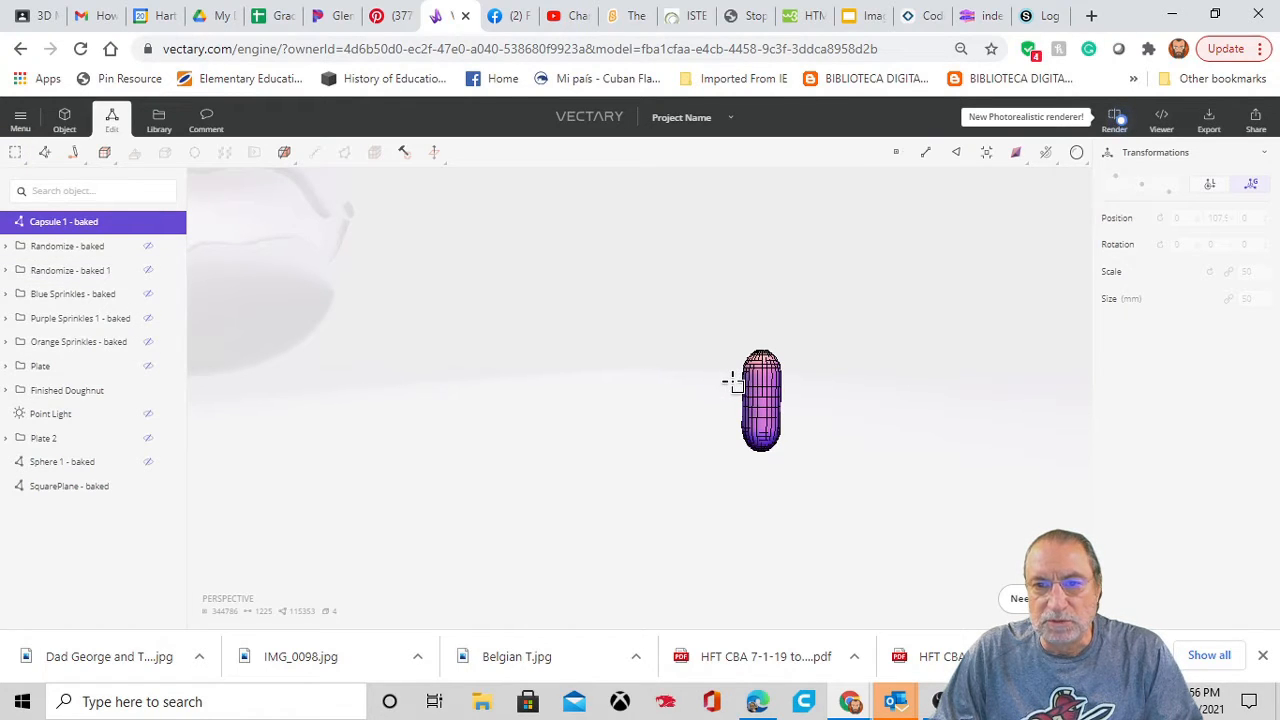
drag(732, 381, 794, 346)
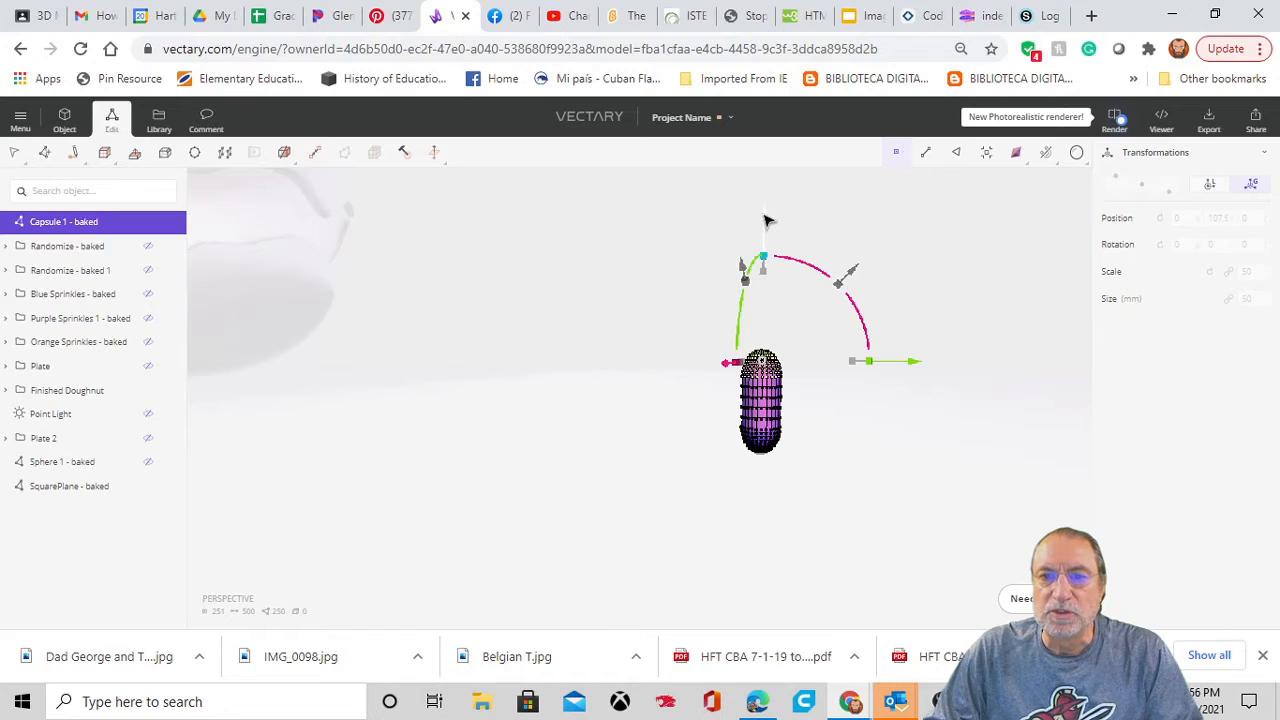
drag(765, 218, 768, 207)
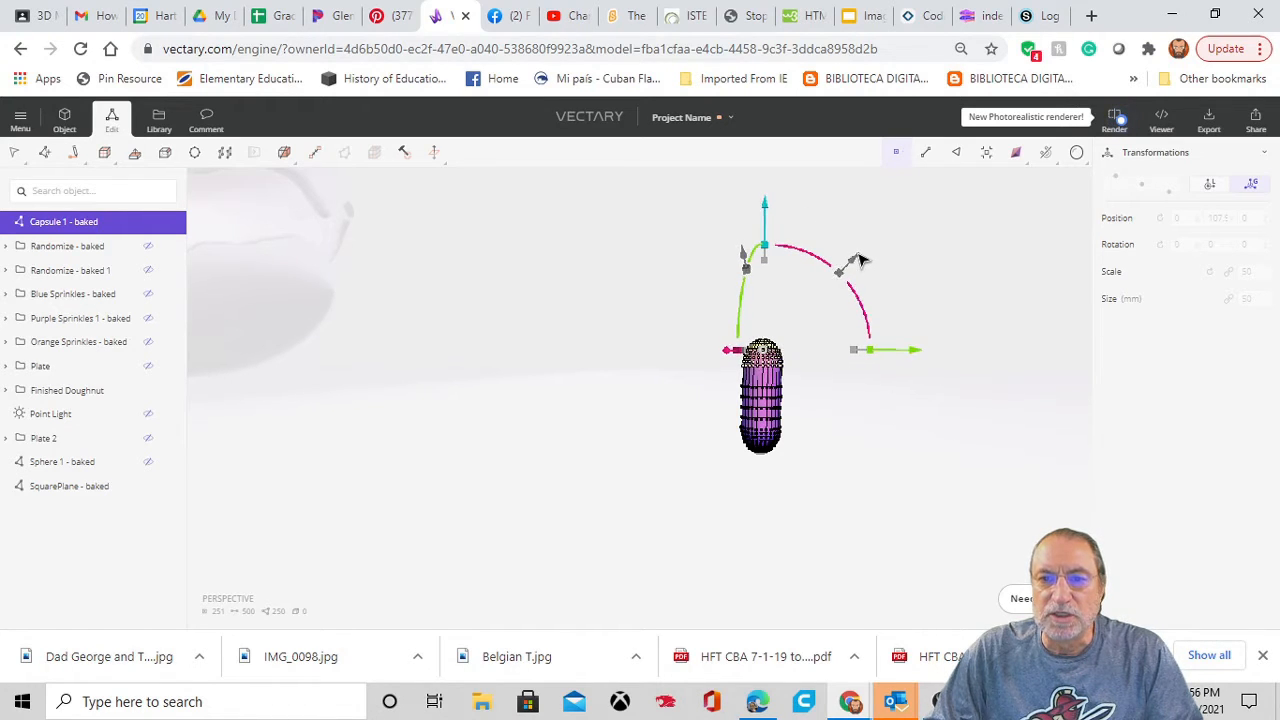
drag(858, 255, 859, 251)
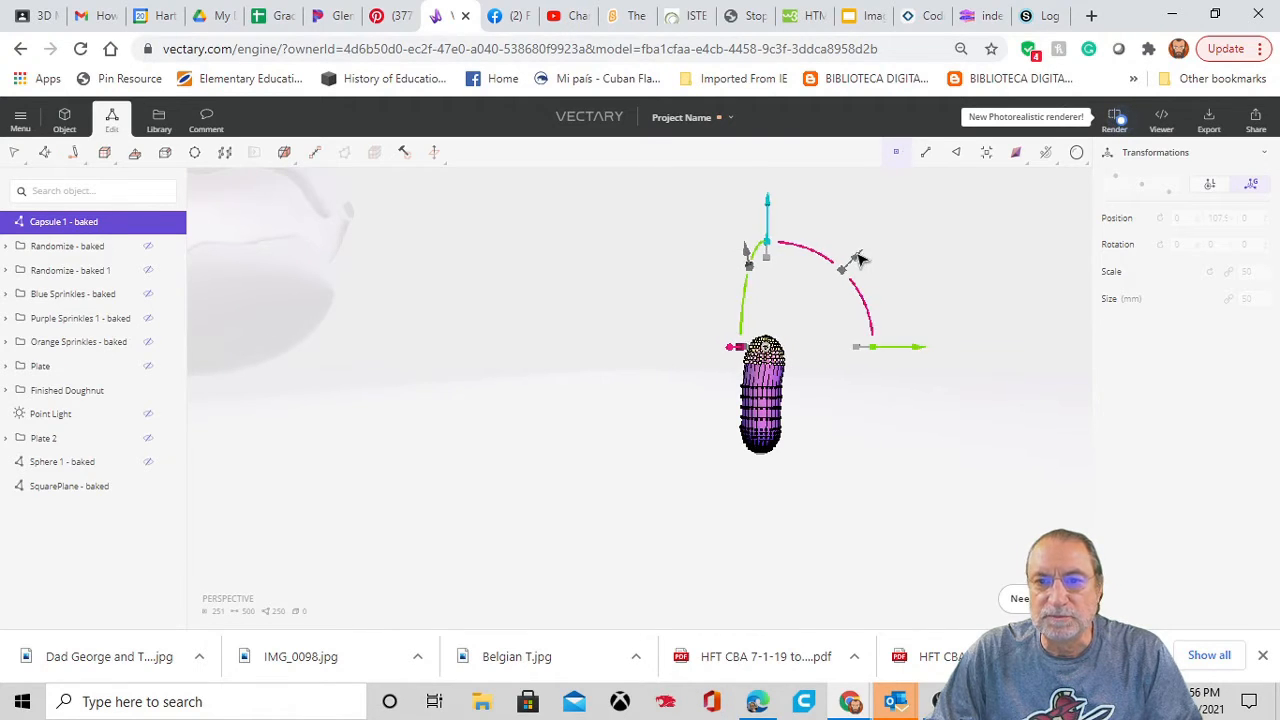
click(859, 437)
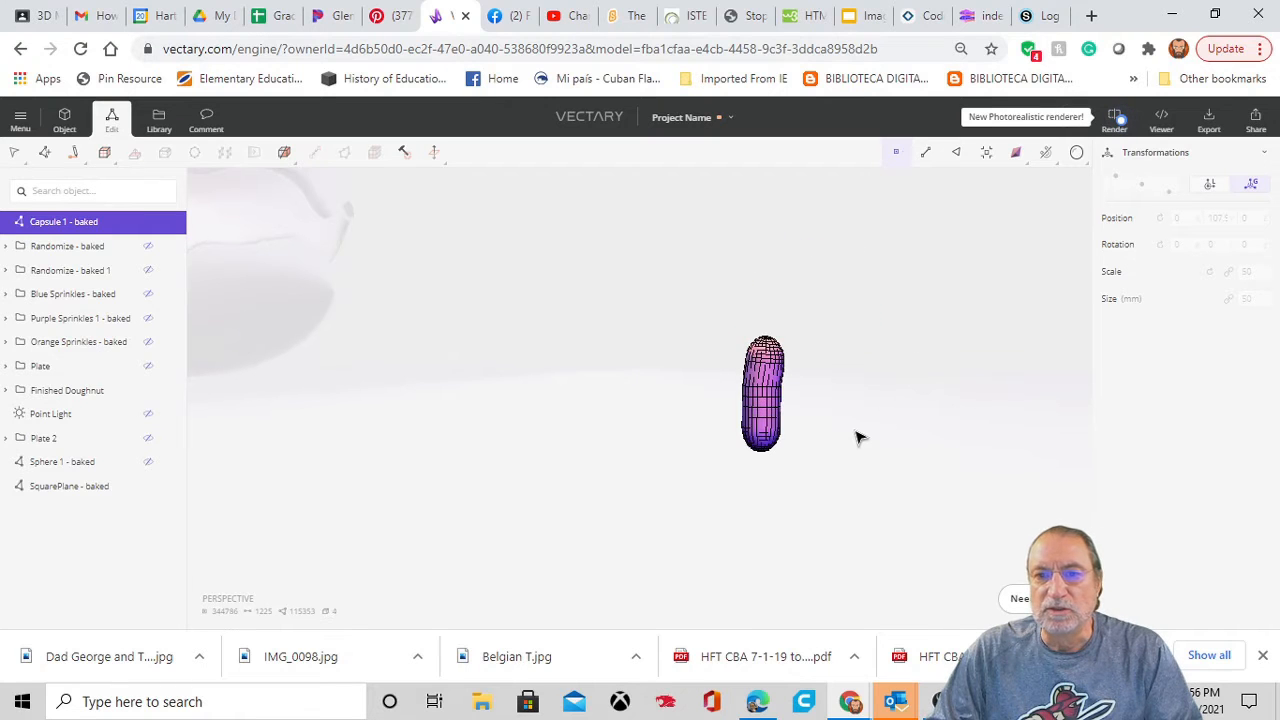
Return the bent capsule to object editing and change its material colour to light blue #6c9ff0.
mouse_move(867, 425)
mouse_down()
mouse_move(860, 383)
mouse_move(743, 417)
mouse_move(857, 413)
mouse_up()
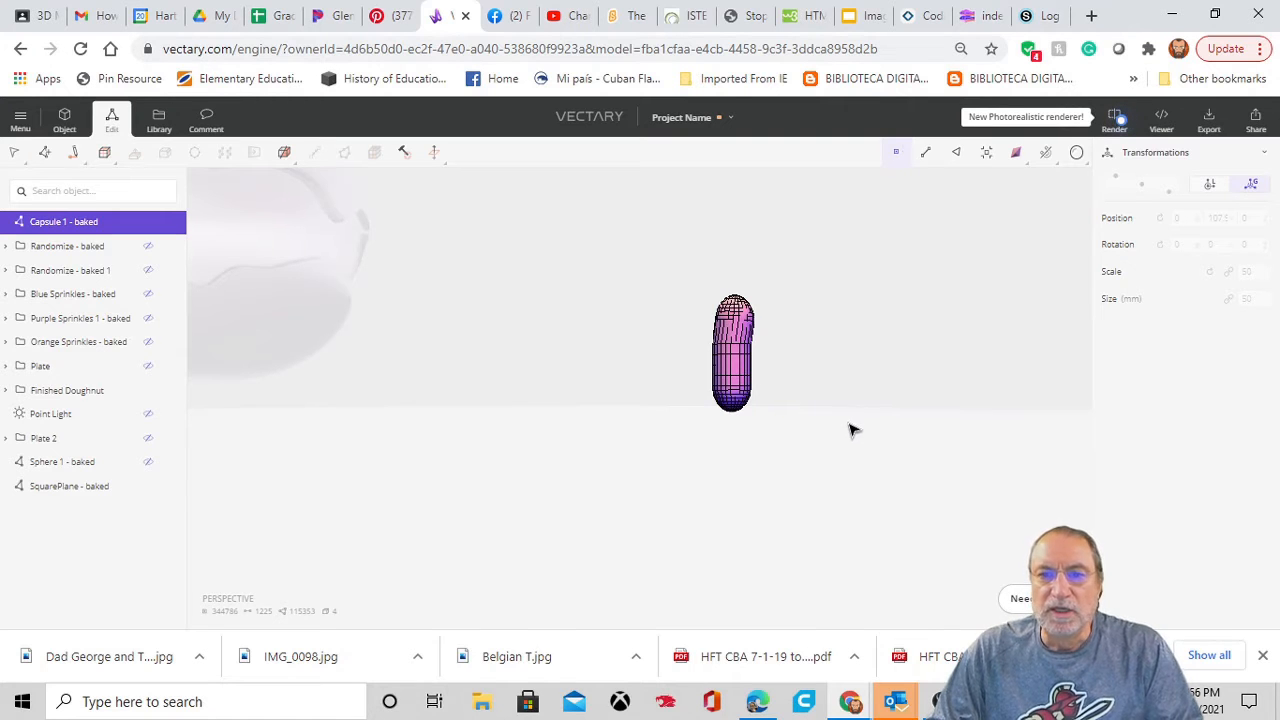
scroll(822, 405, up, 4)
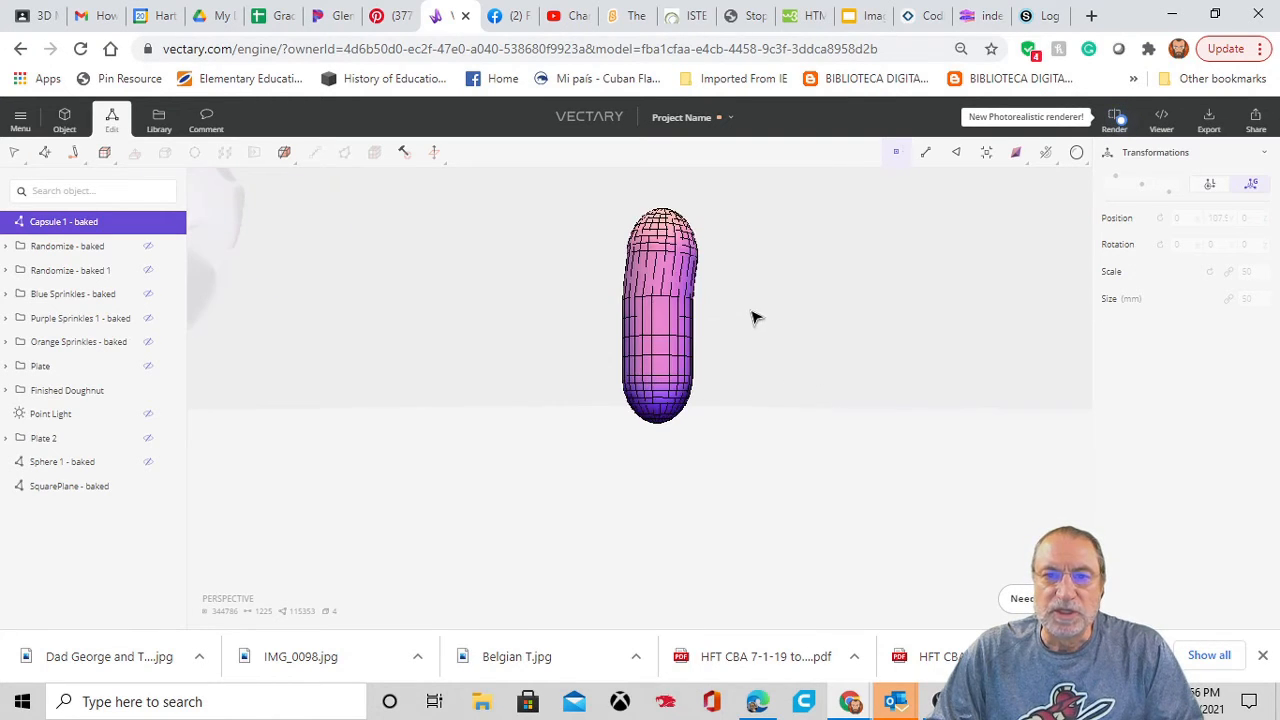
drag(755, 318, 760, 331)
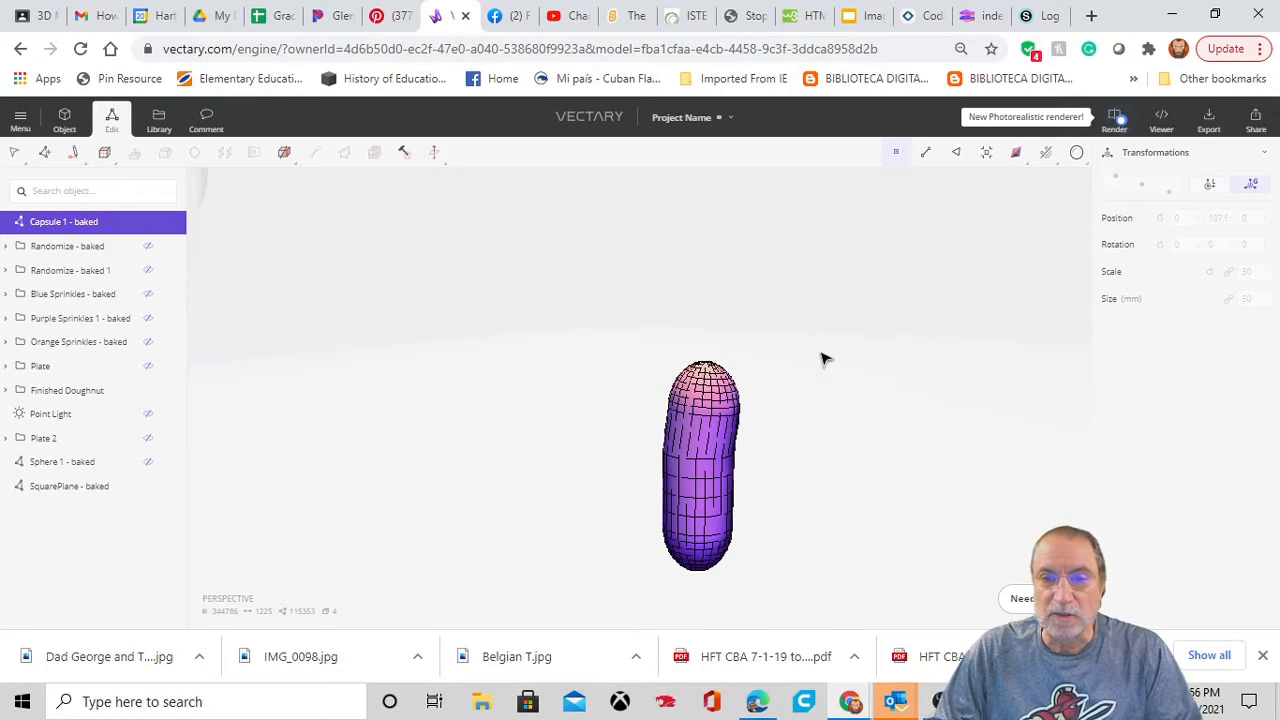
click(63, 130)
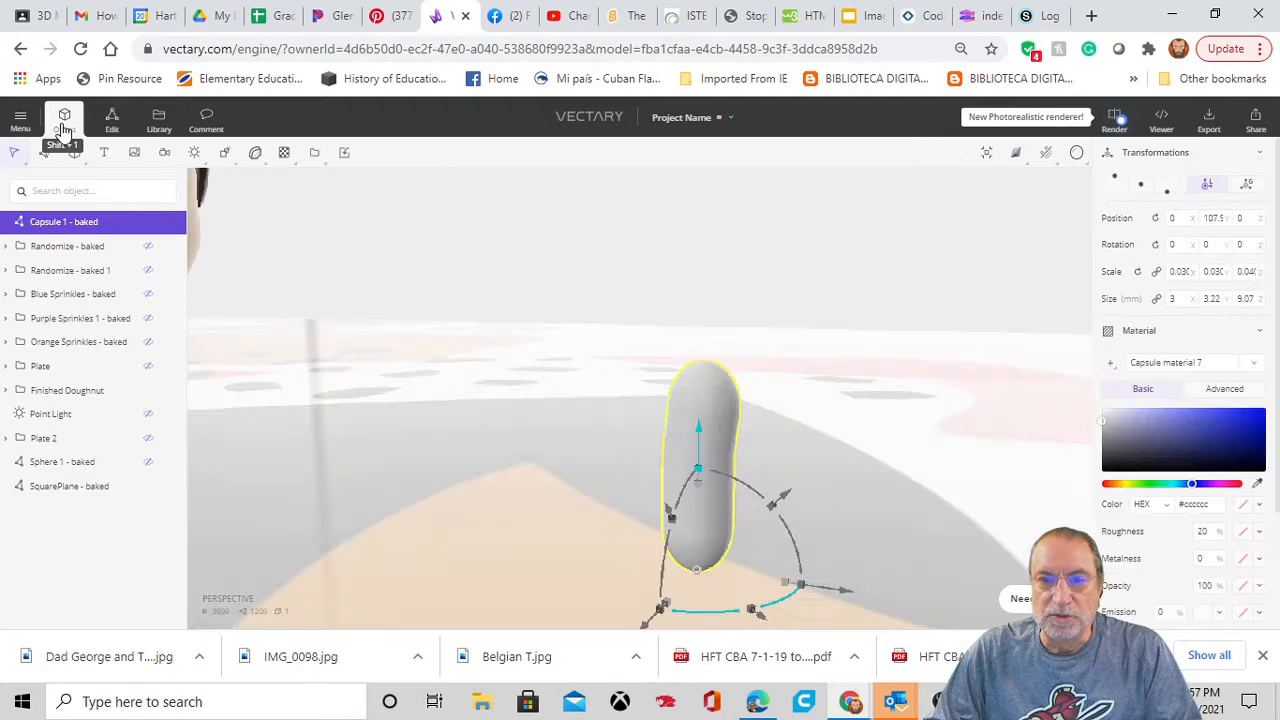
scroll(530, 417, down, 3)
scroll(540, 425, down, 5)
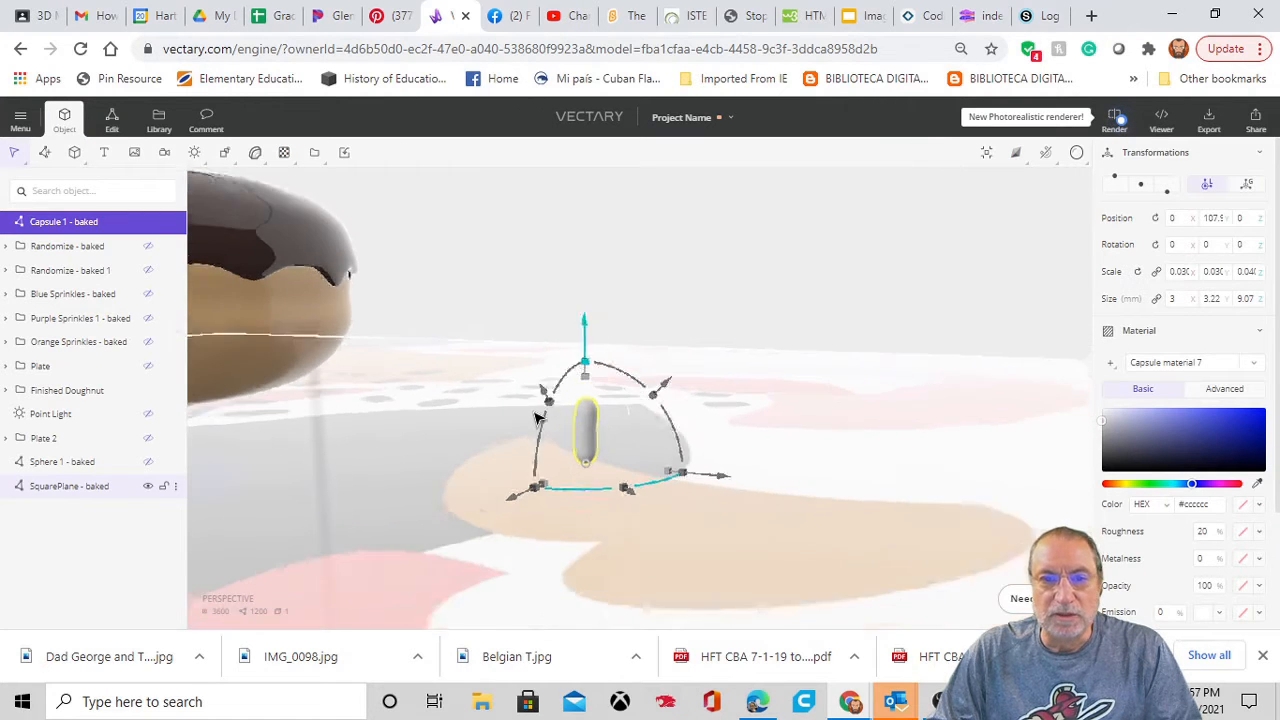
right_drag(579, 469, 589, 463)
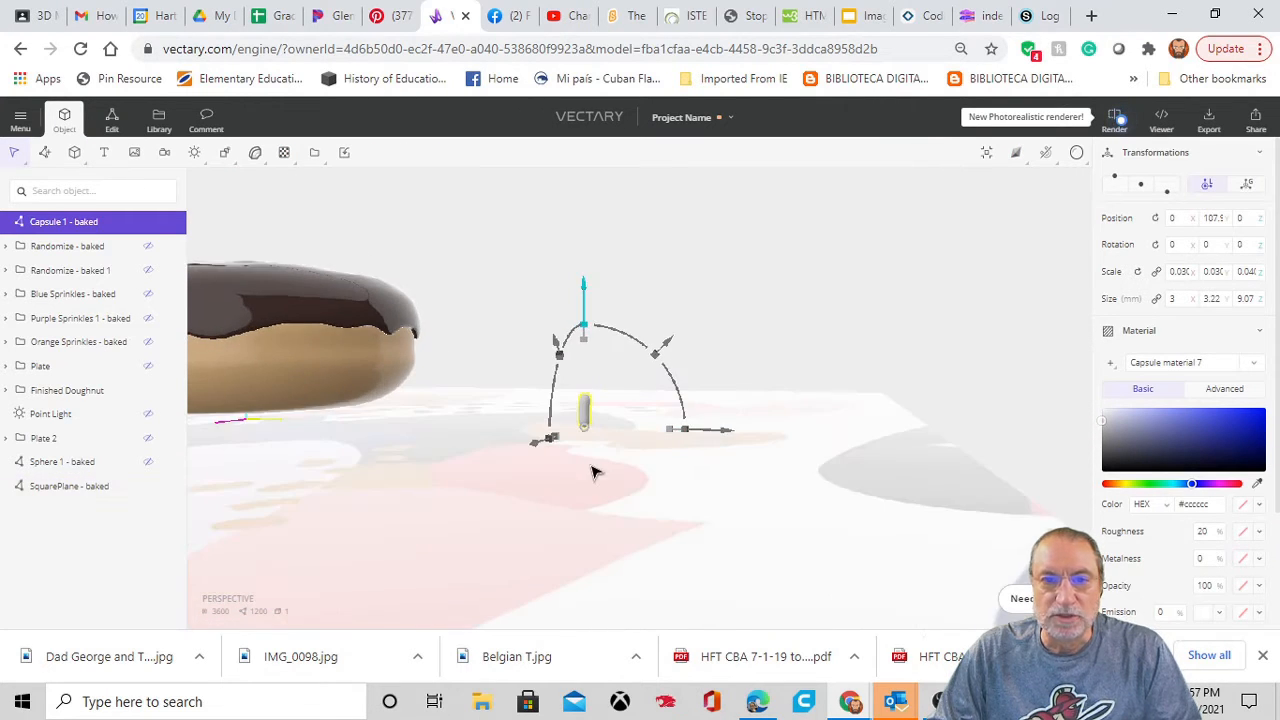
scroll(589, 463, down, 2)
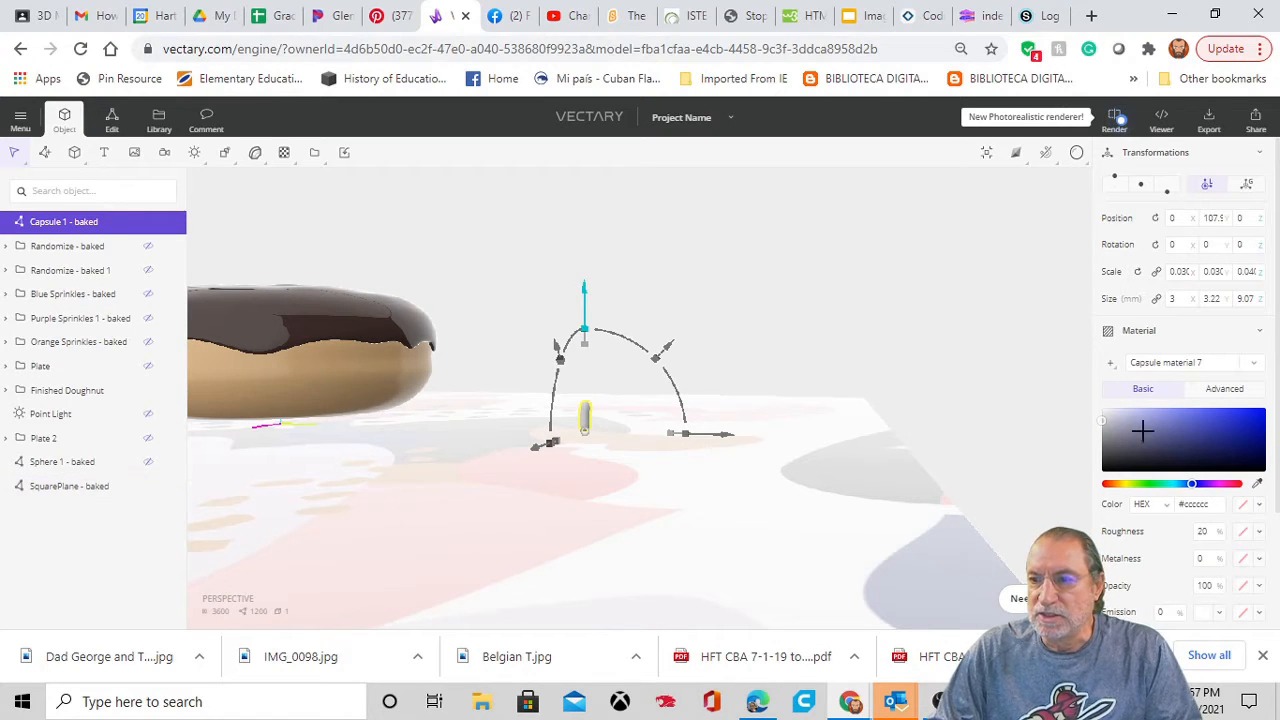
drag(1100, 421, 1191, 410)
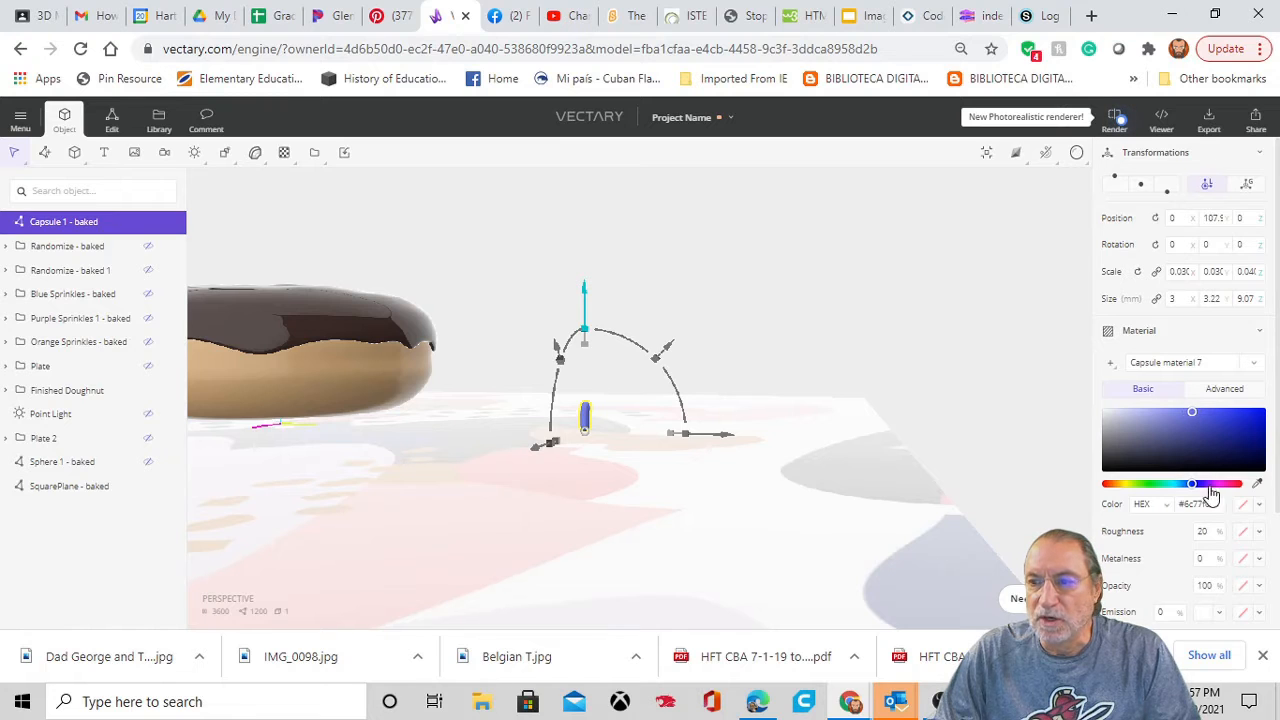
drag(1192, 489, 1185, 485)
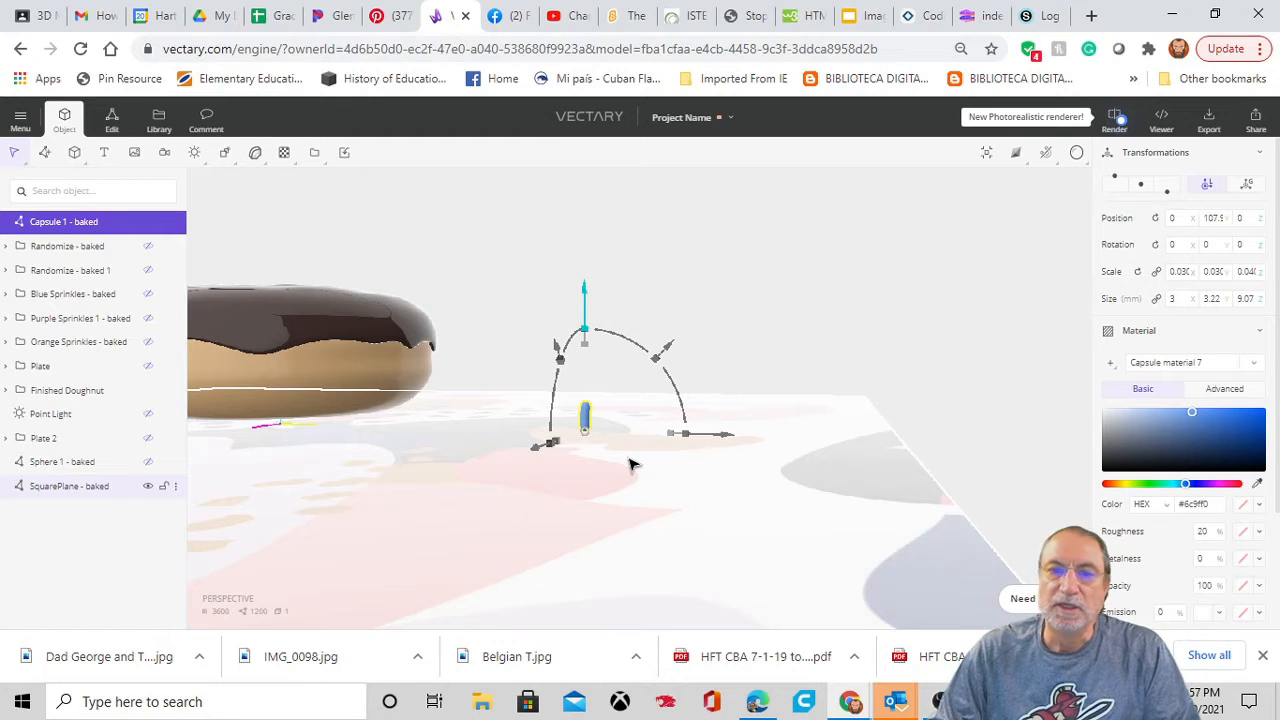
Generate an Array Grid from the blue capsule.
scroll(632, 462, down, 5)
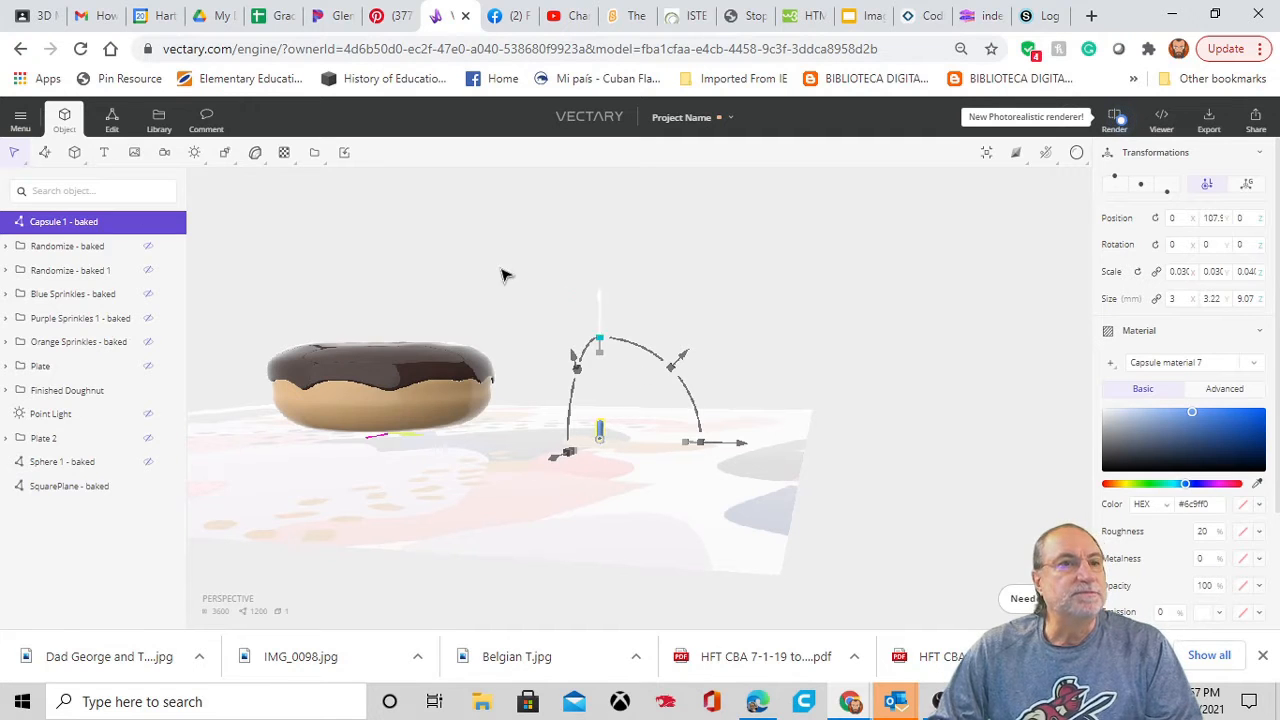
click(225, 153)
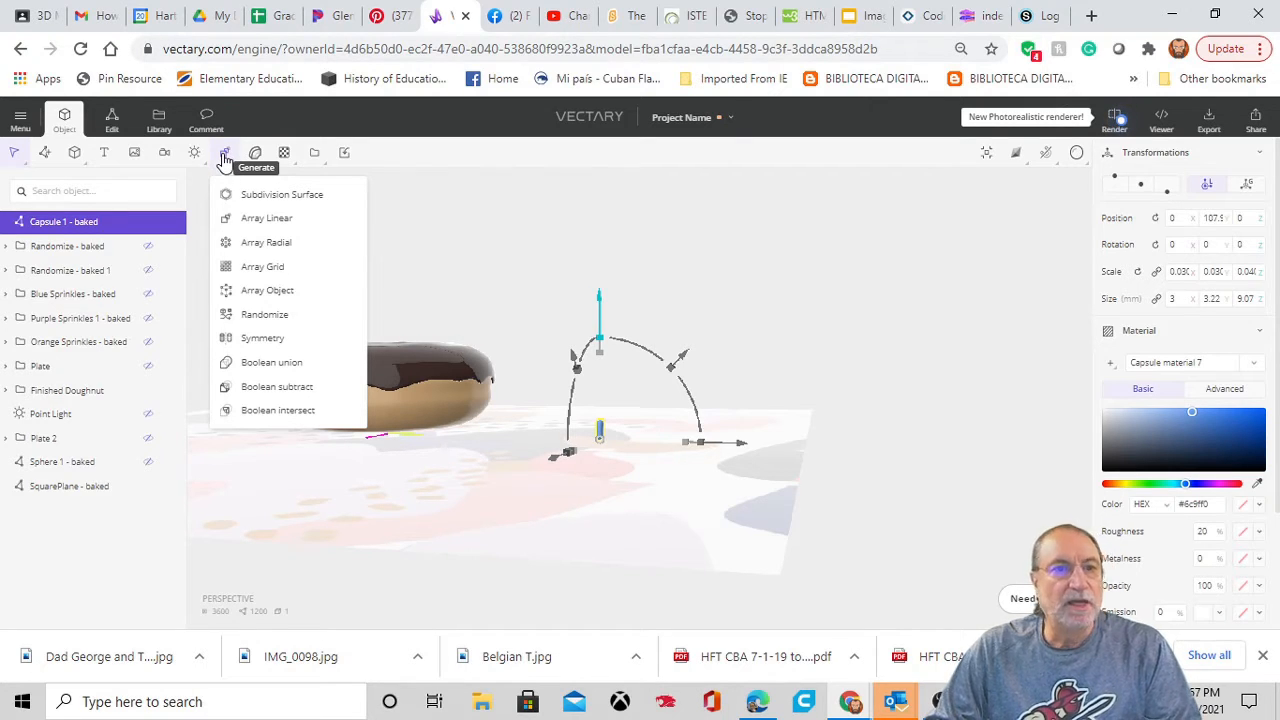
click(254, 272)
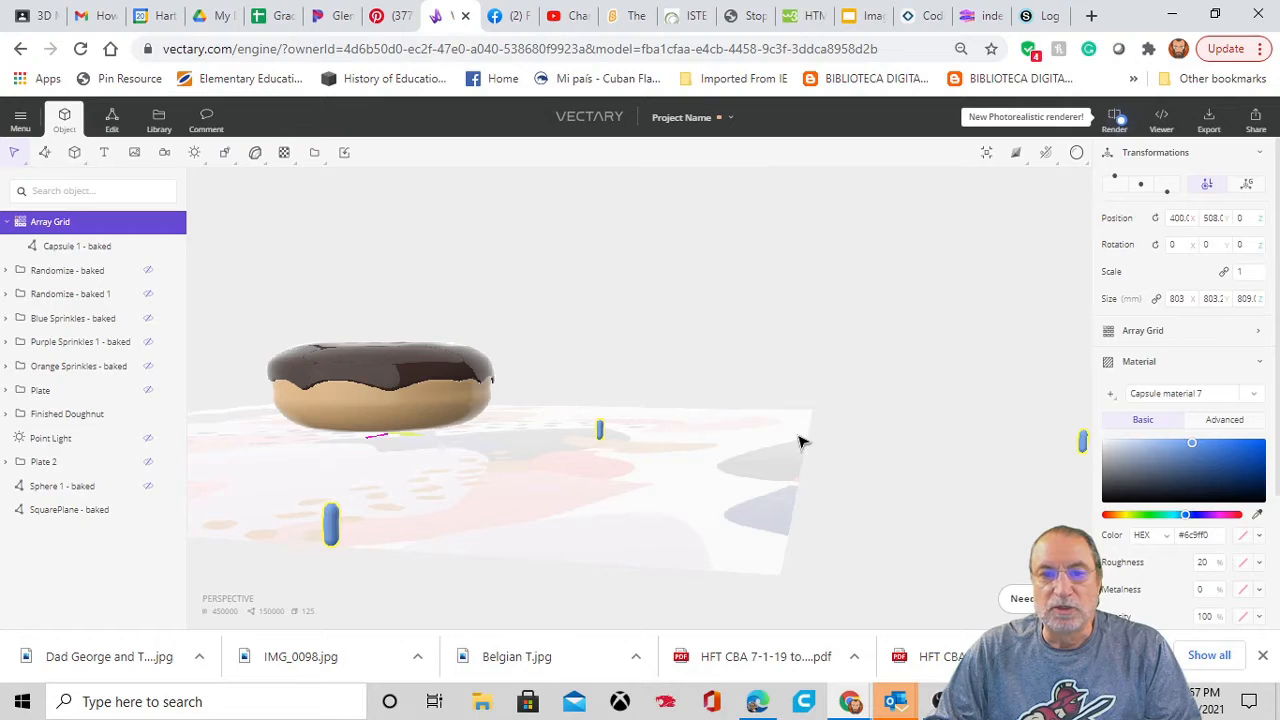
Set the Array Grid's Y and Z counts to 1 so the capsules form a single row along X.
scroll(800, 441, down, 5)
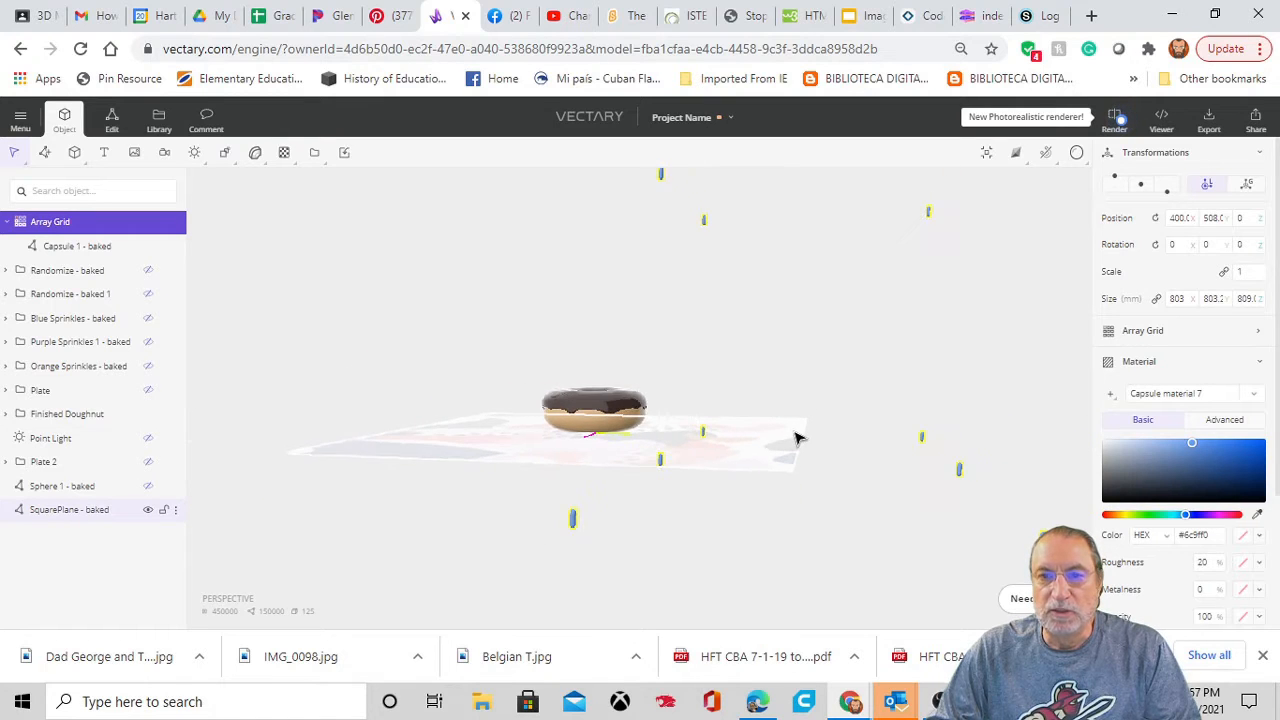
scroll(1186, 383, down, 1)
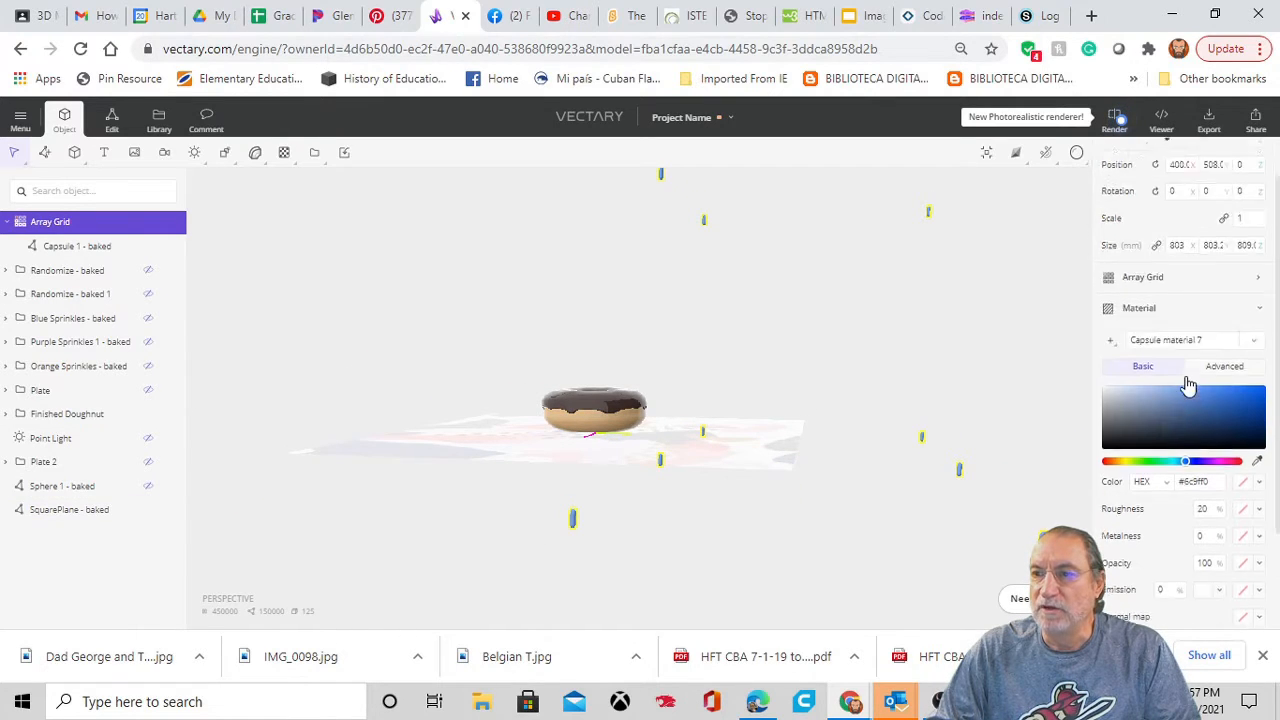
click(1259, 241)
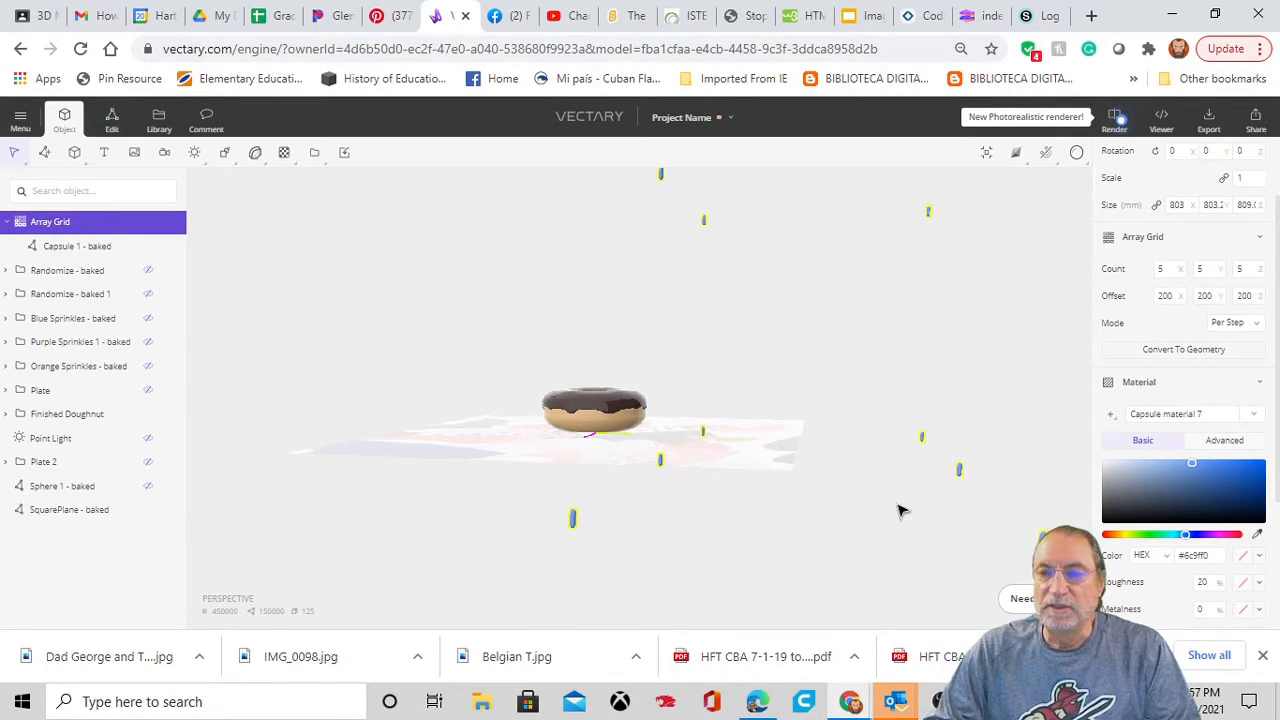
click(1207, 270)
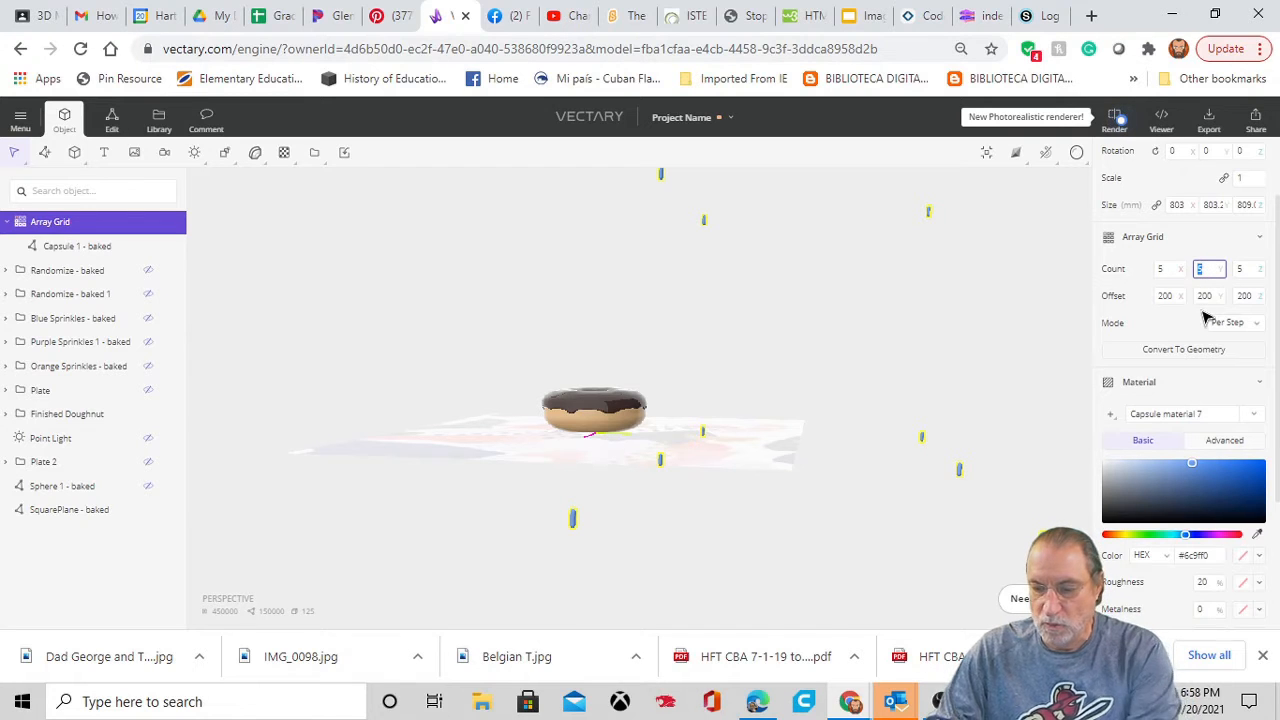
text(1)
click(1242, 270)
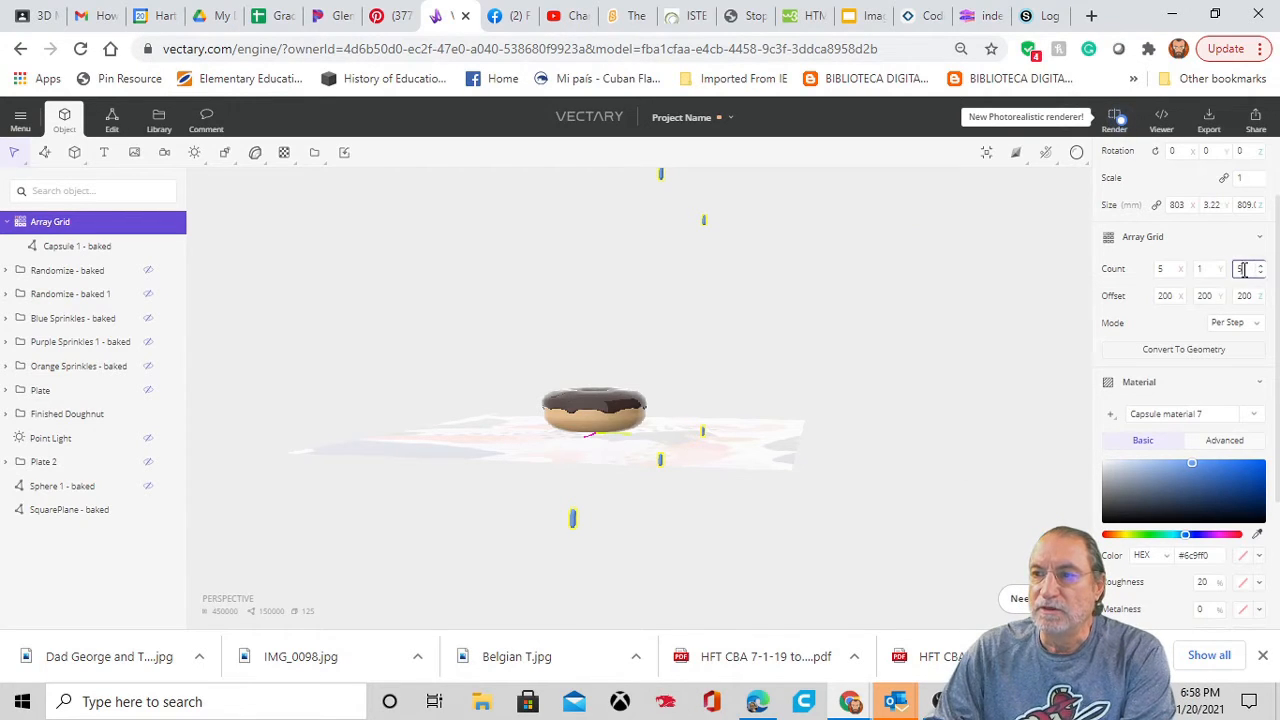
drag(1244, 270, 1229, 270)
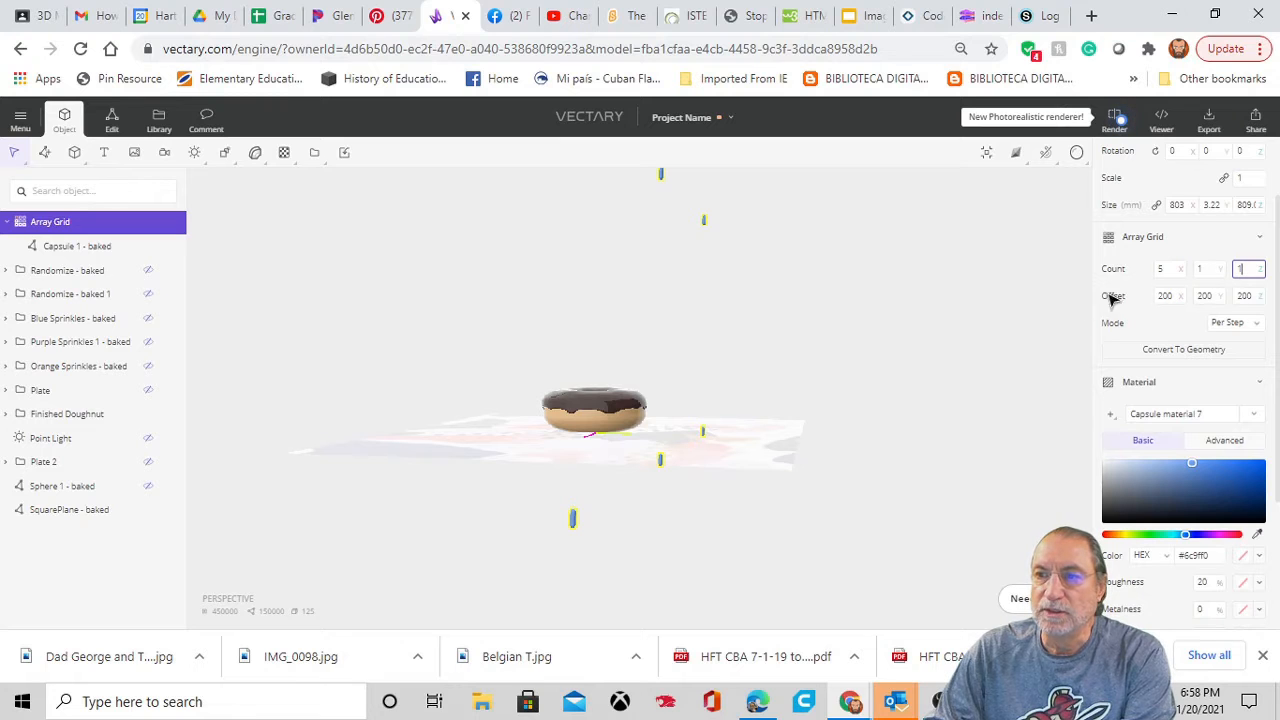
click(1134, 273)
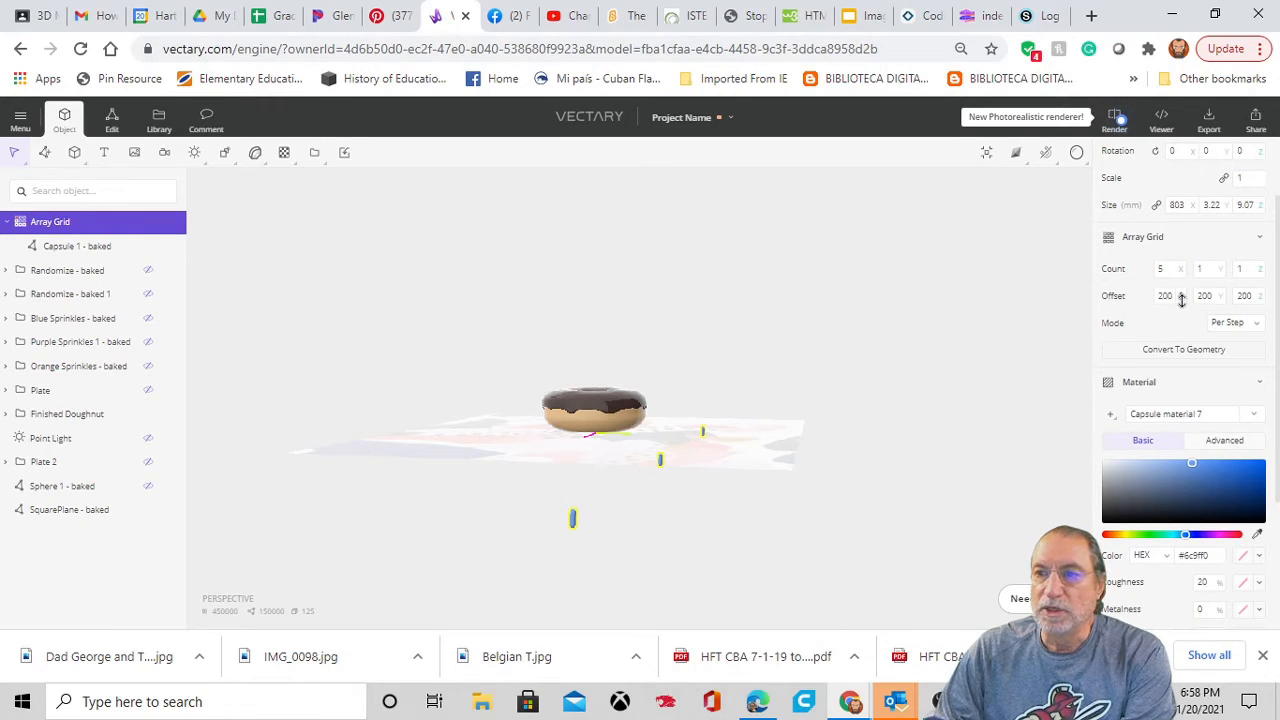
Set the Array Grid's X offset to 20 so the capsules in the row sit close together.
drag(1180, 296, 1188, 431)
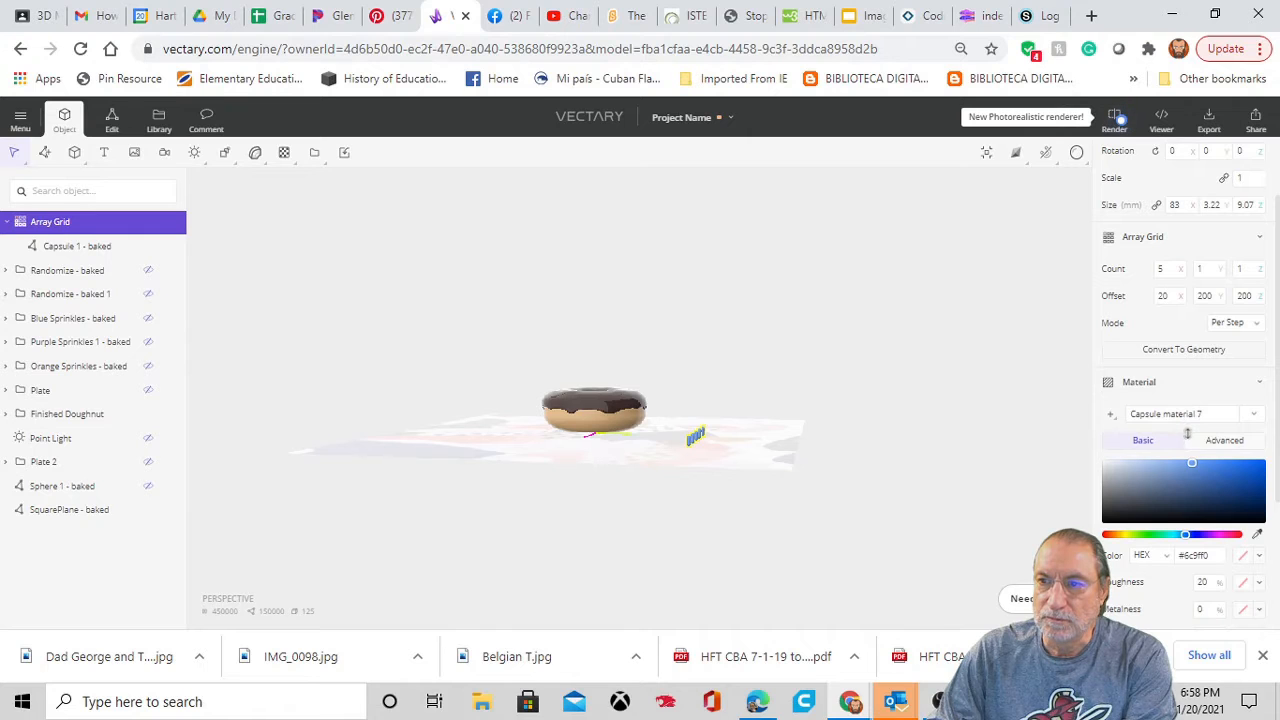
click(1172, 296)
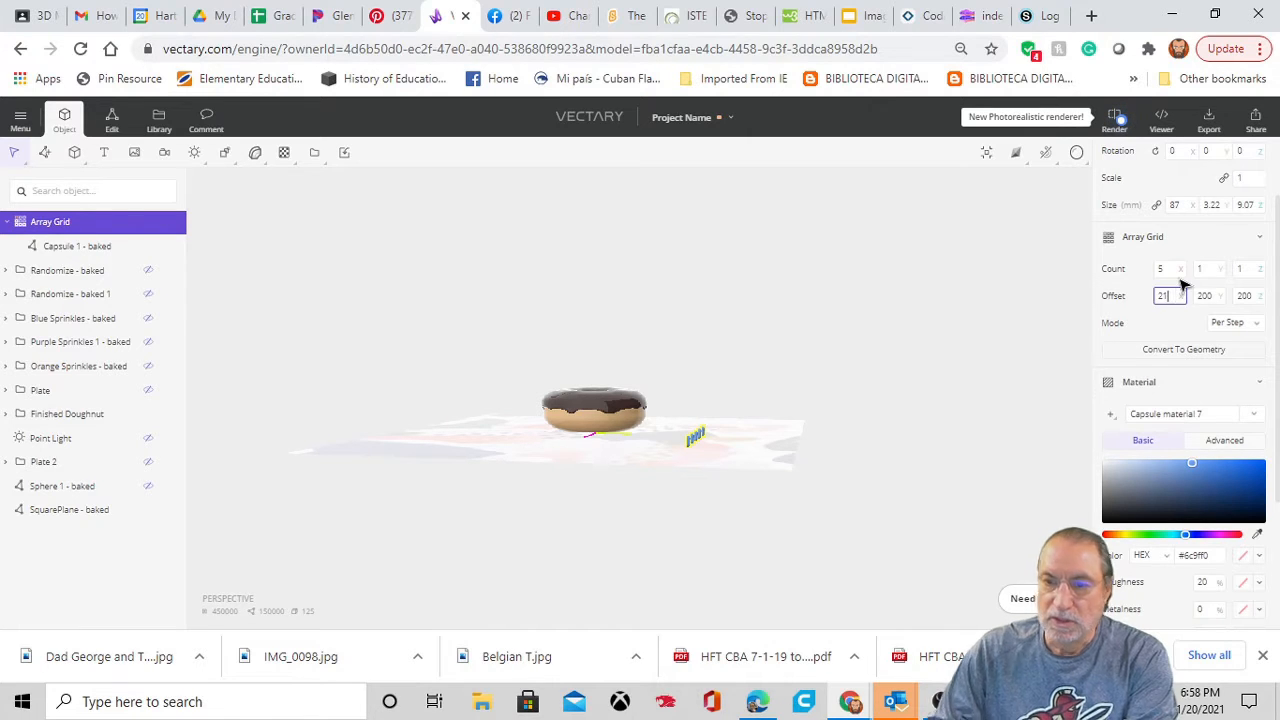
key(BackSpace)
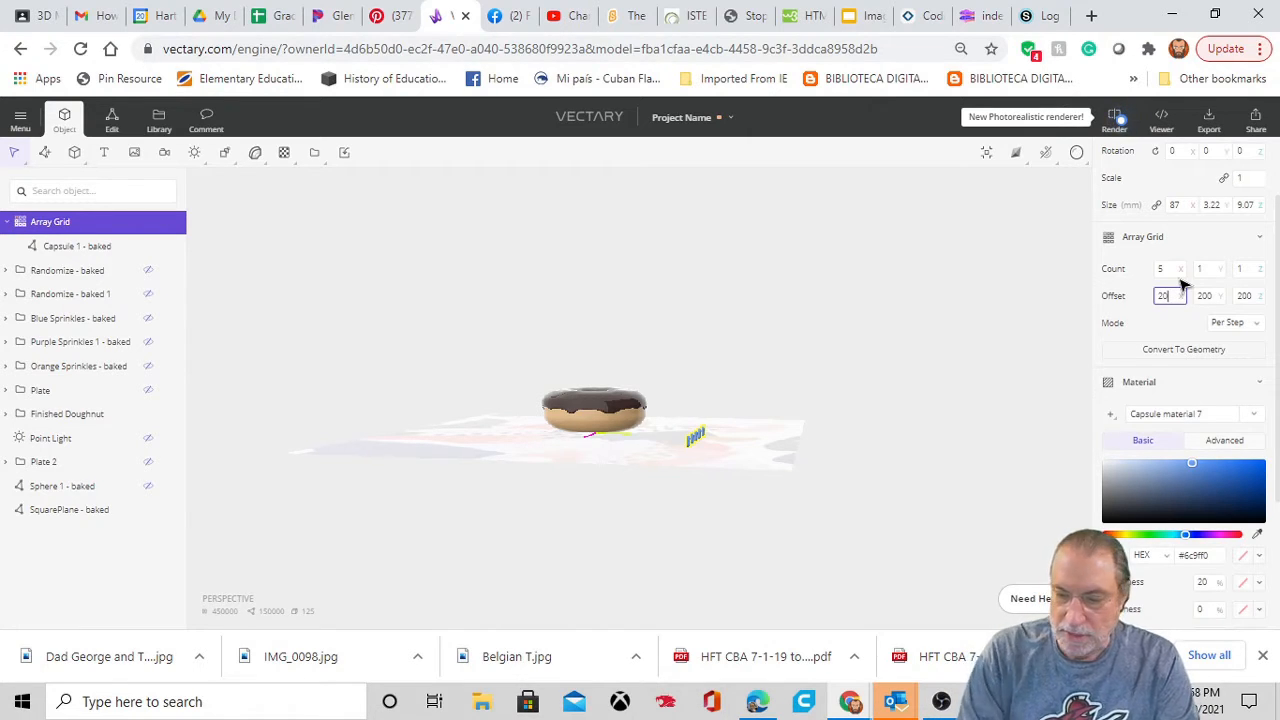
text(0)
key(Return)
Generate a Randomize from the Array Grid of blue capsules.
scroll(664, 517, up, 5)
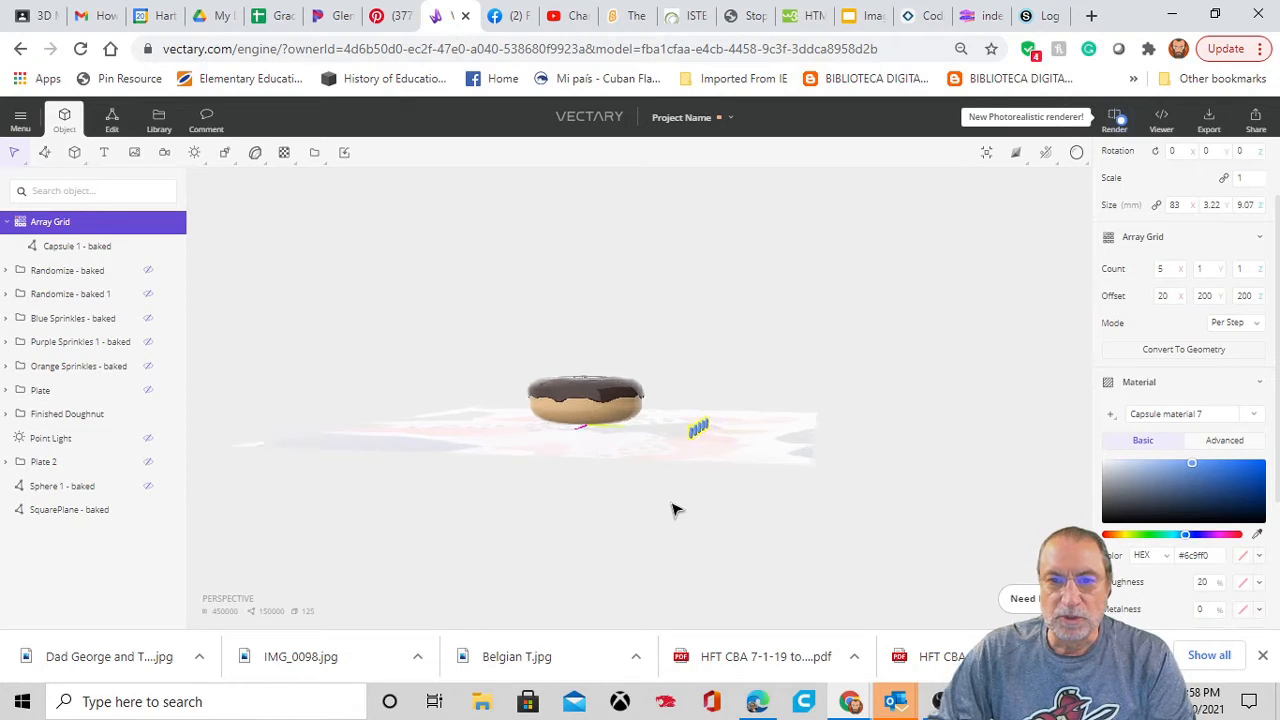
drag(616, 489, 753, 446)
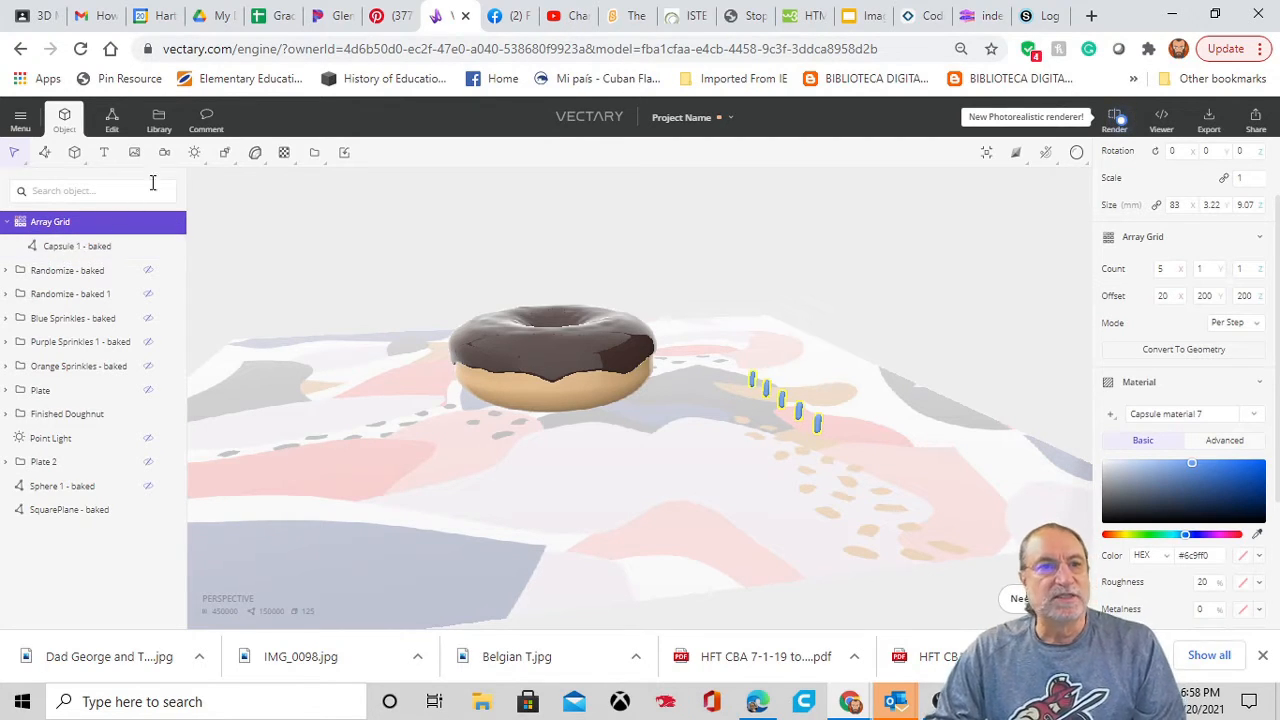
click(255, 153)
mouse_move(227, 160)
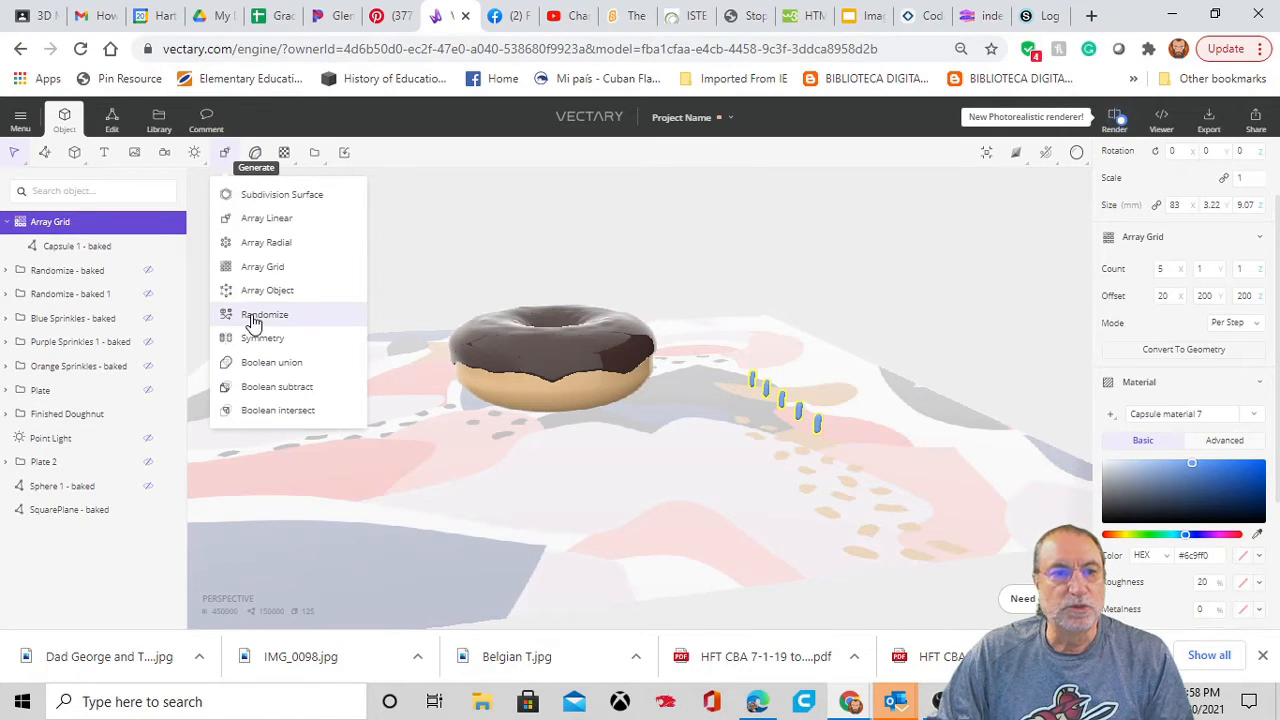
click(262, 315)
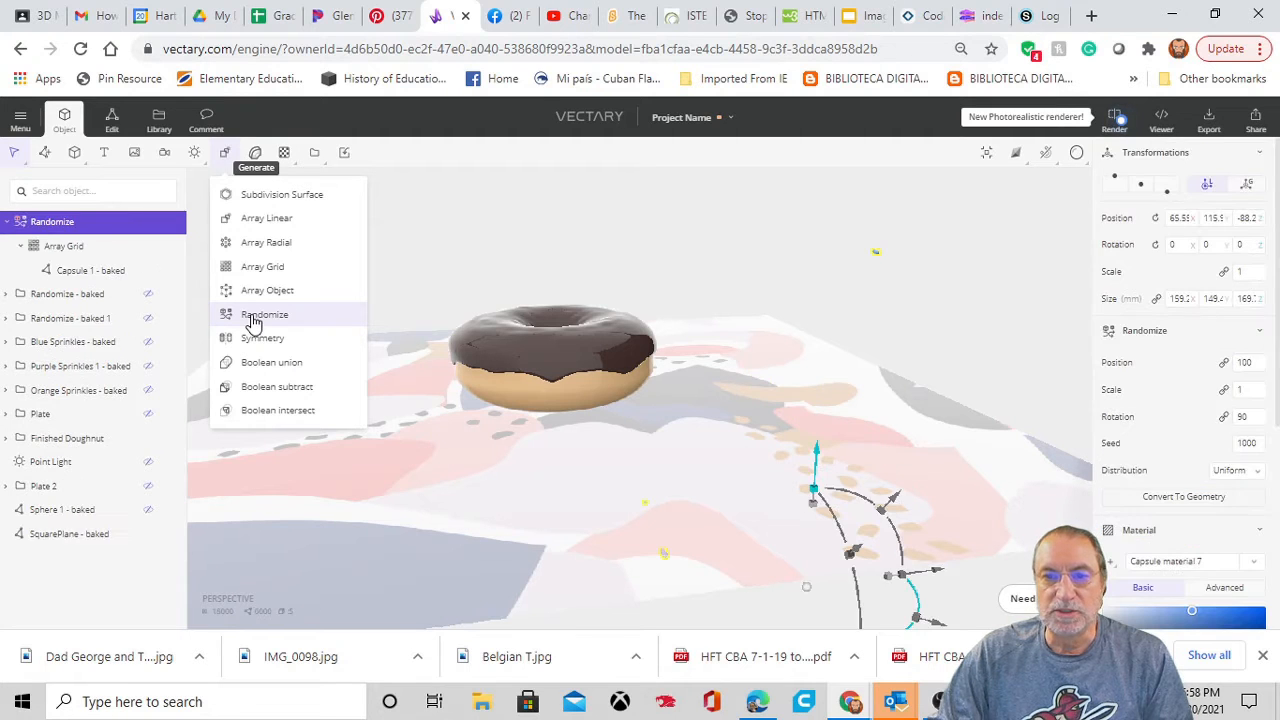
Unlink the Randomize position values and set them to X 10, Y 10 and Z 2.
scroll(902, 427, down, 5)
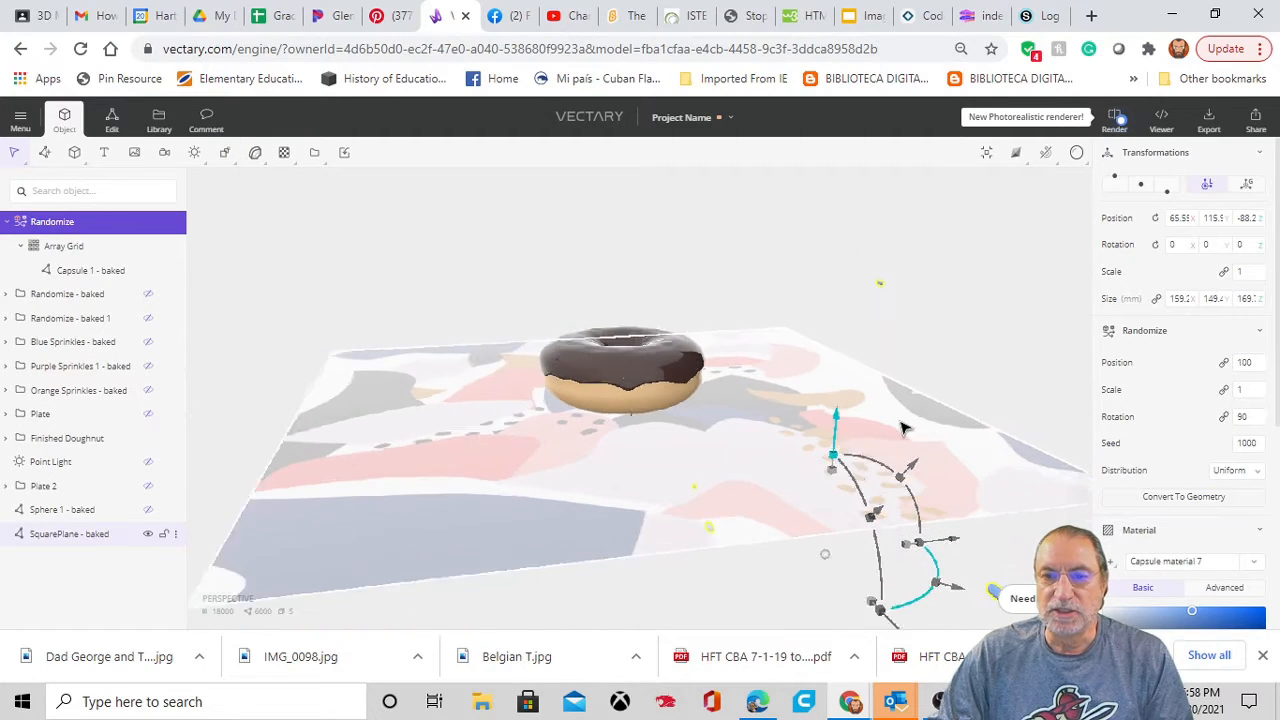
scroll(902, 427, up, 2)
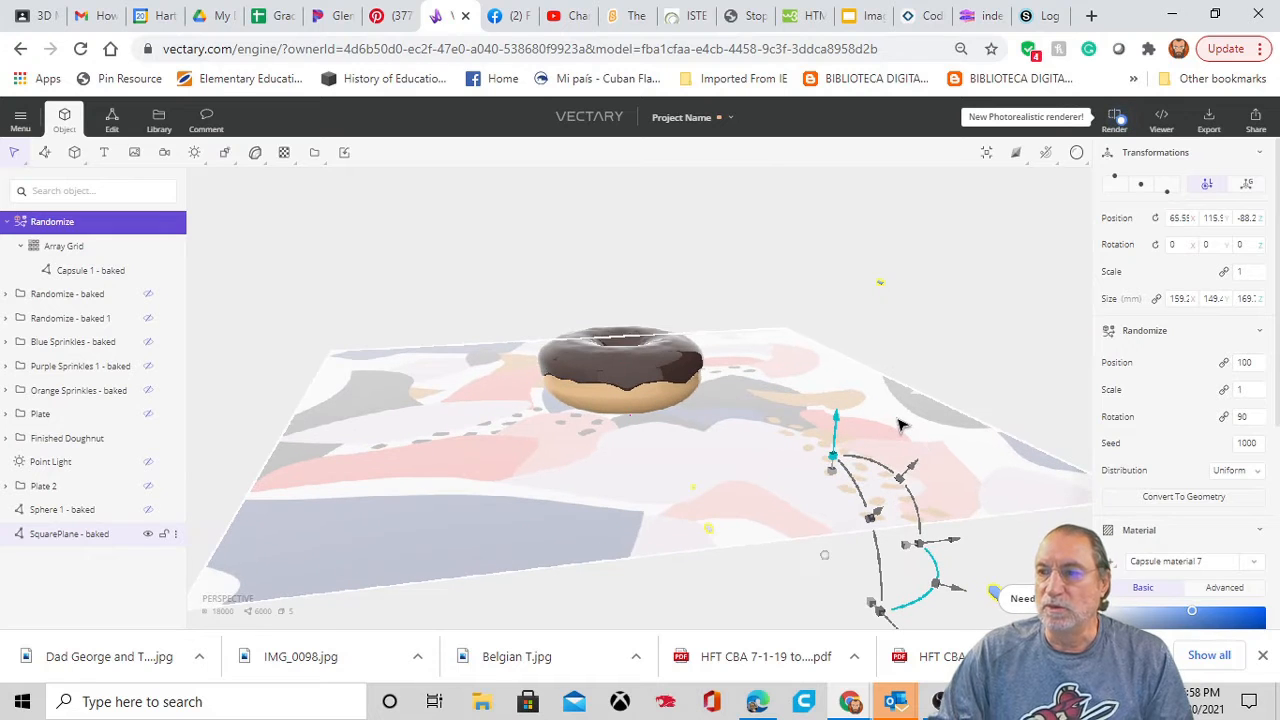
click(1225, 364)
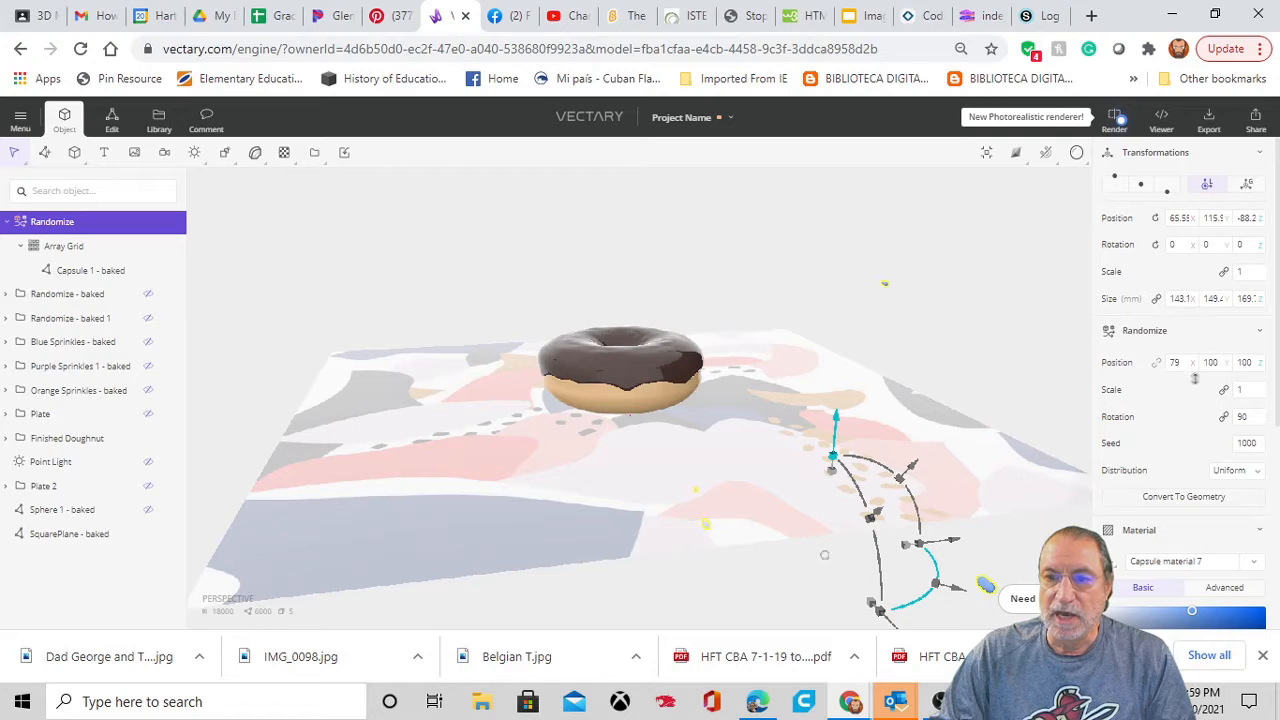
drag(1194, 378, 1177, 435)
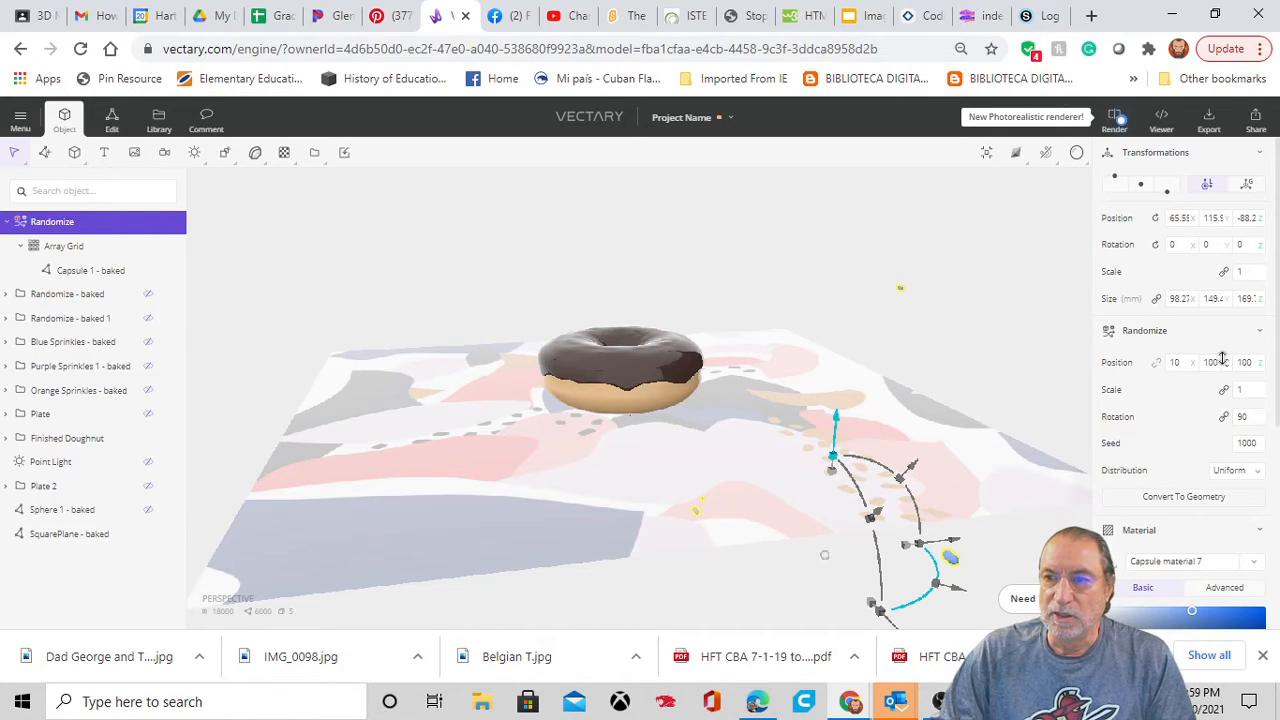
drag(1227, 364, 1221, 432)
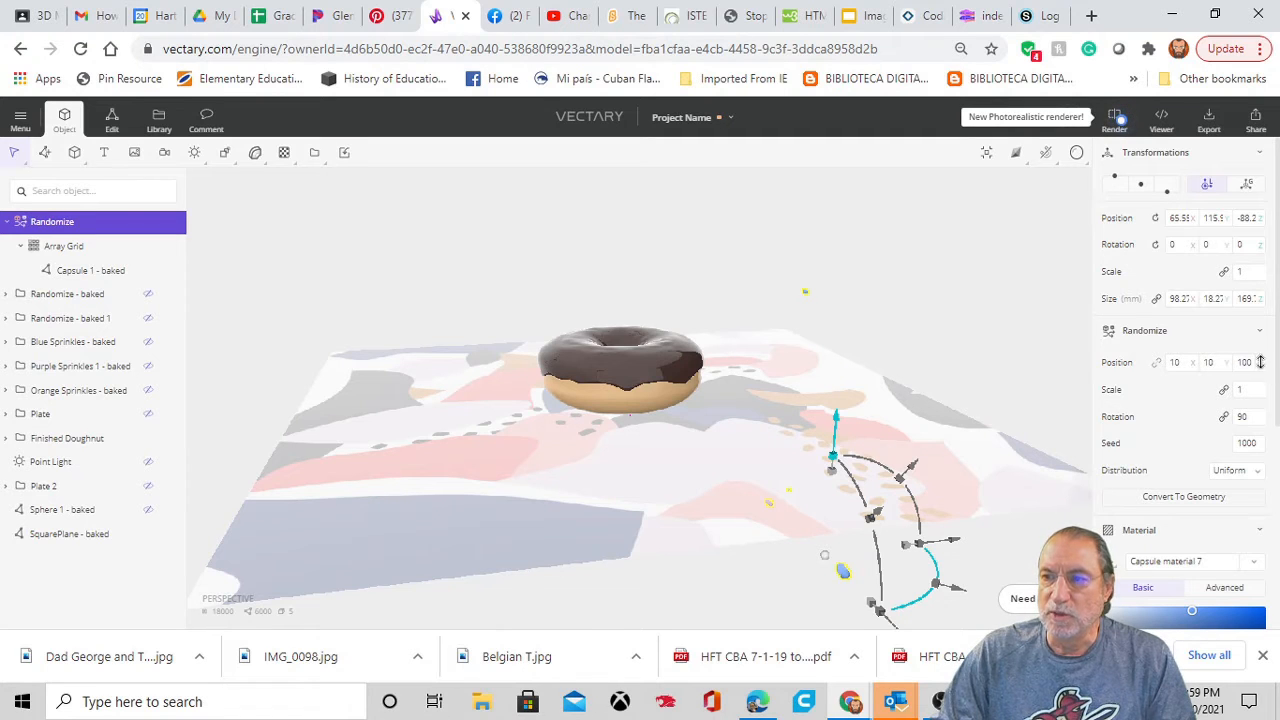
drag(1261, 362, 1264, 437)
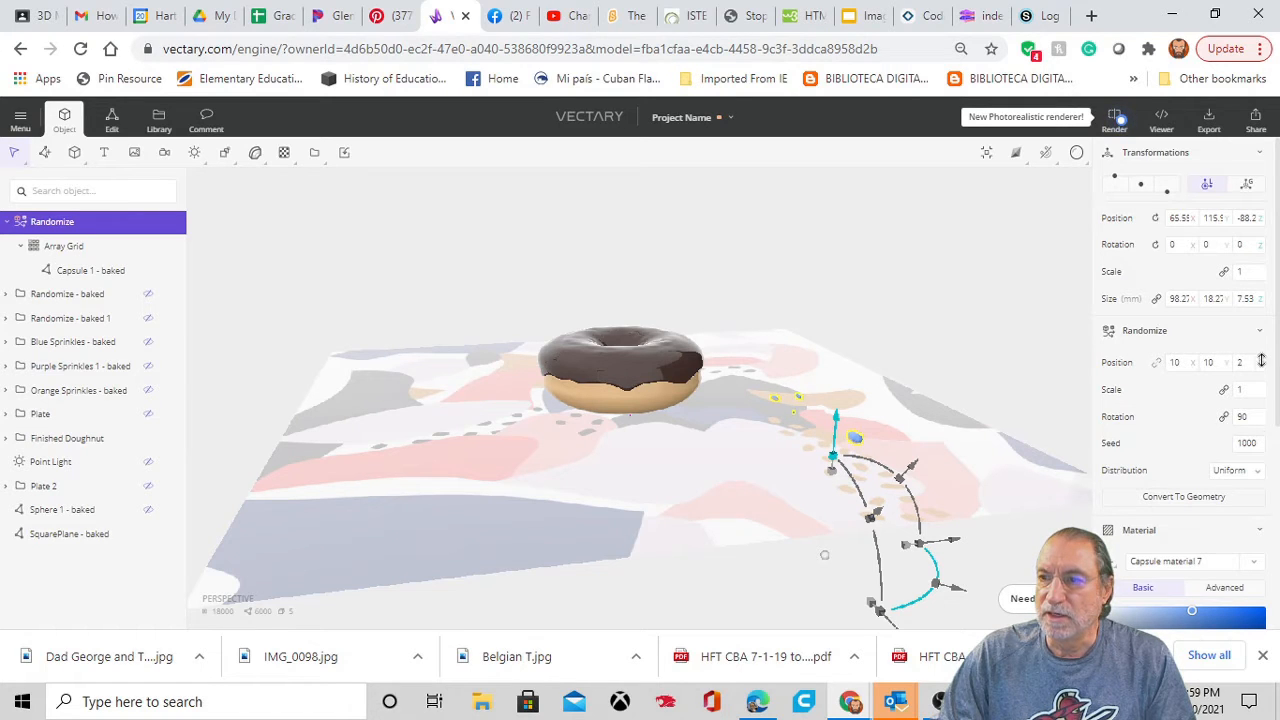
Raise the randomized sprinkles to about Z -57.3 and move them over the doughnut to about X -44.3, Y 46.1.
drag(1005, 414, 936, 407)
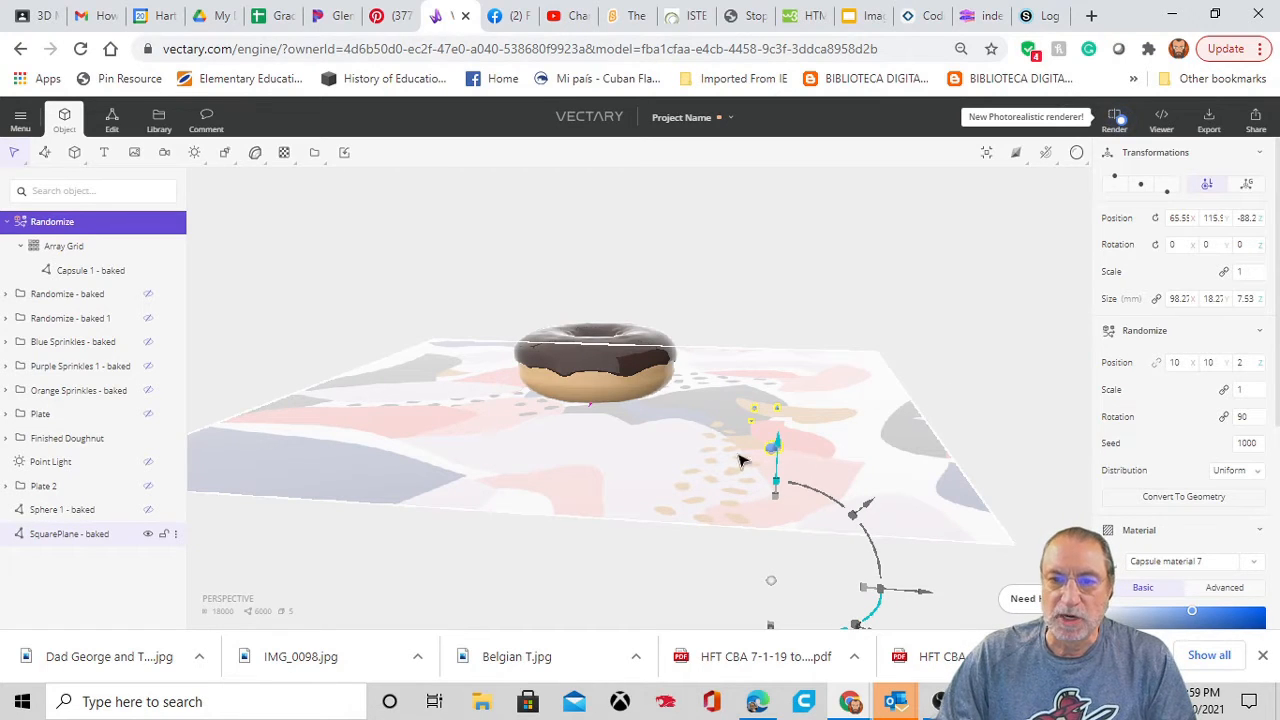
drag(773, 438, 776, 388)
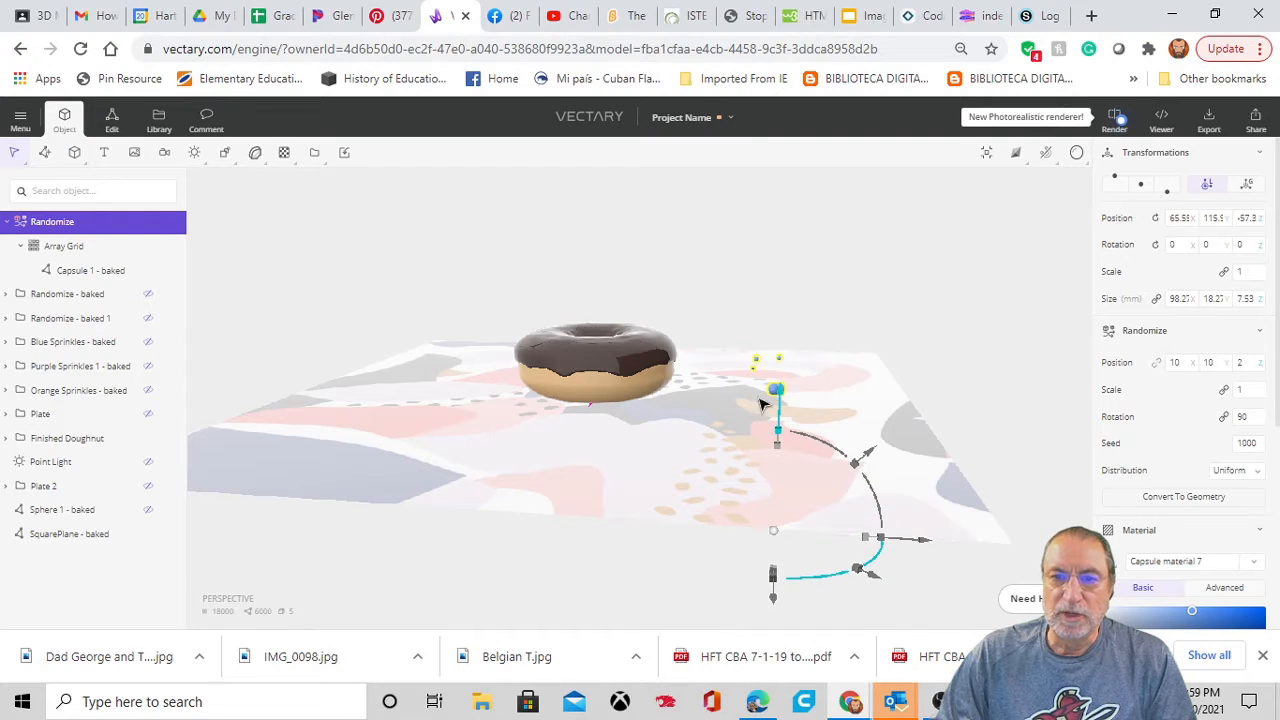
drag(621, 464, 762, 466)
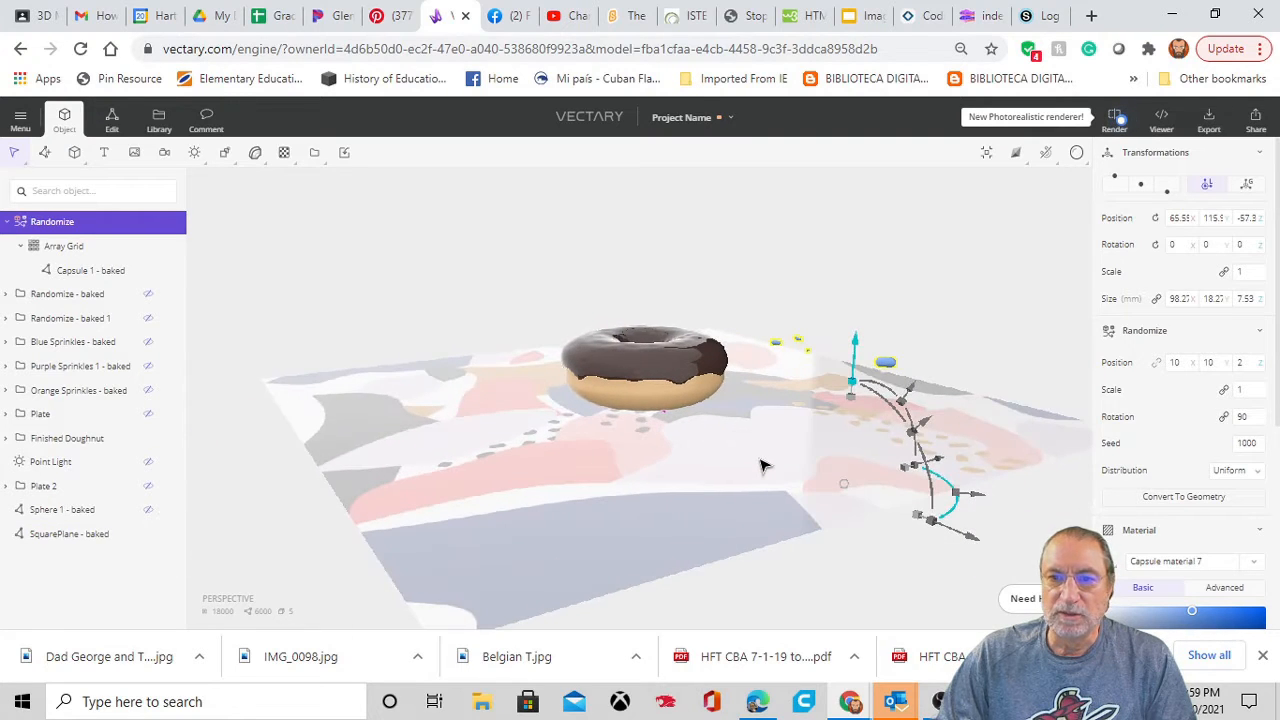
drag(985, 499, 757, 480)
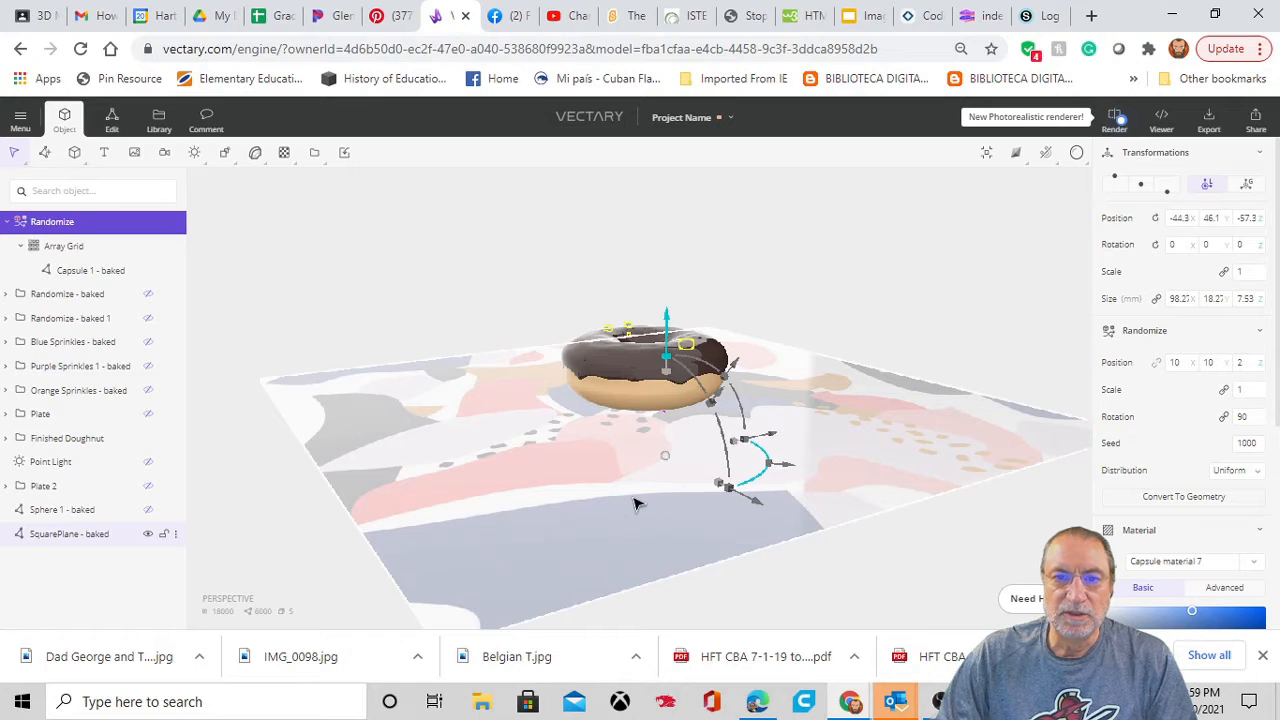
Reposition the randomized sprinkles above the chocolate icing at about X 21.8, Y 24.9 and Z -45.
scroll(636, 503, up, 3)
drag(533, 418, 880, 414)
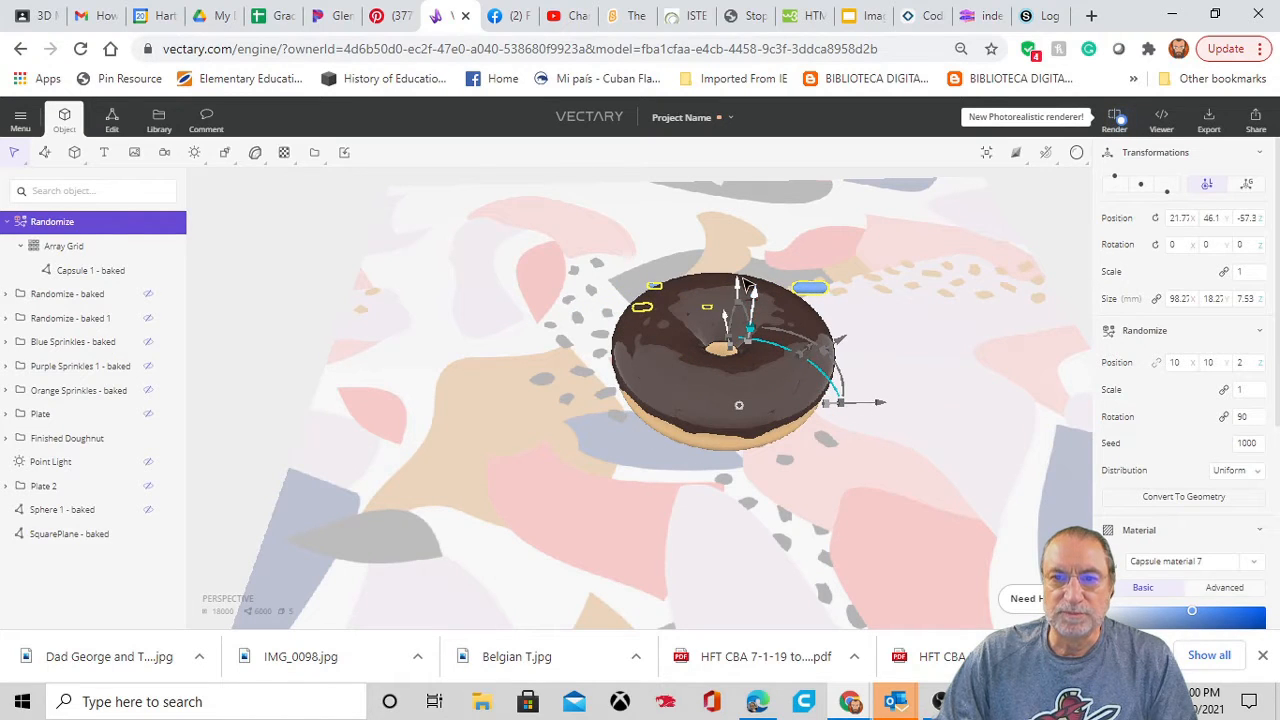
drag(728, 318, 724, 338)
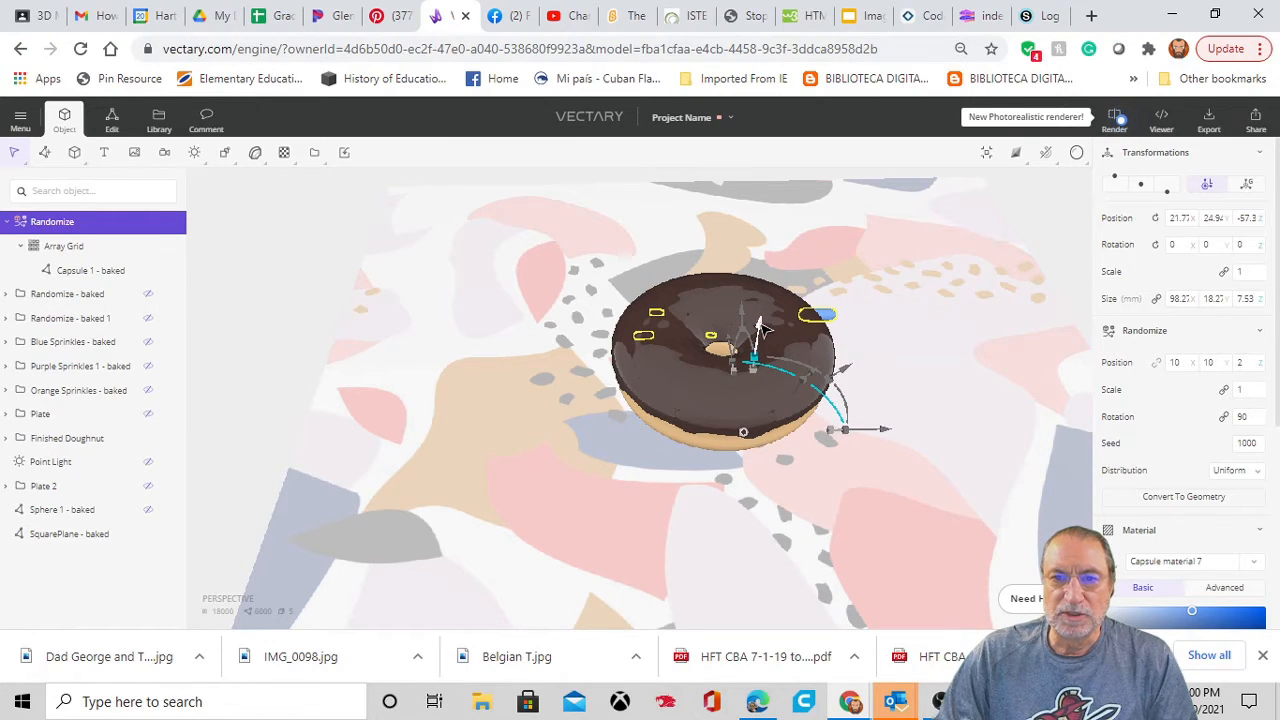
drag(760, 327, 767, 310)
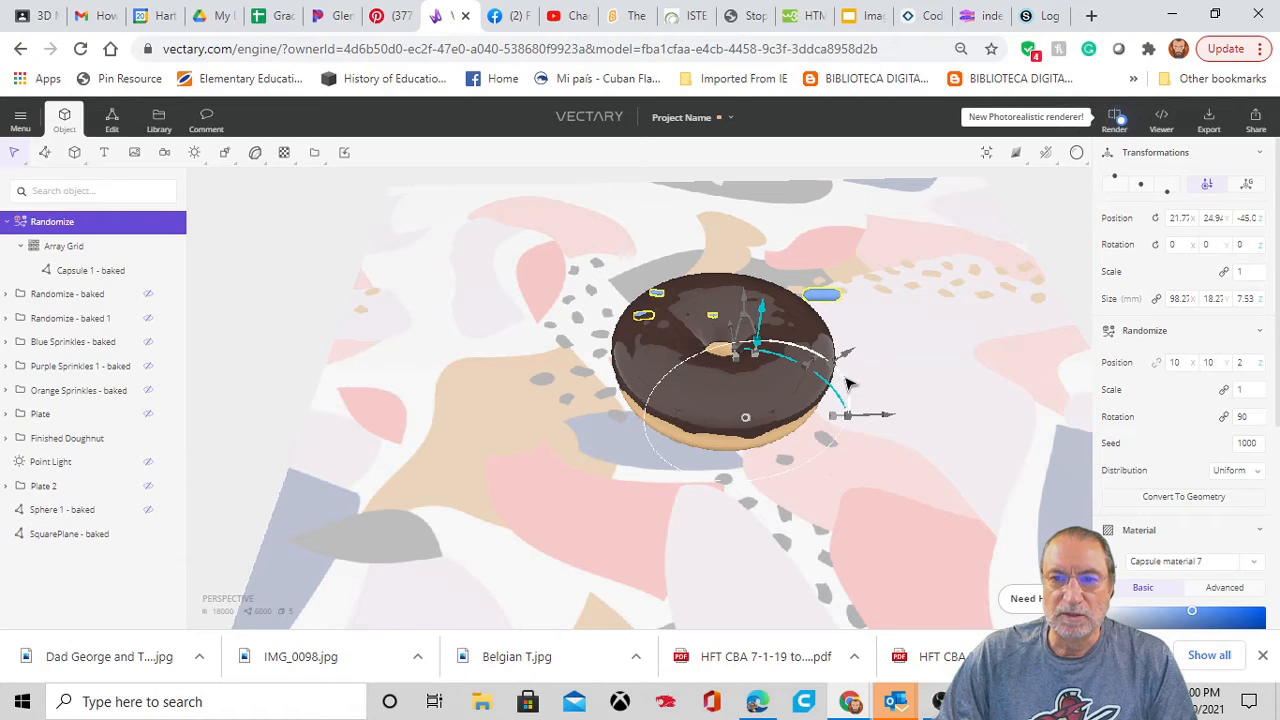
Tilt the randomized sprinkles to a Y rotation of about 3.7 degrees so they follow the doughnut's top.
drag(847, 383, 838, 410)
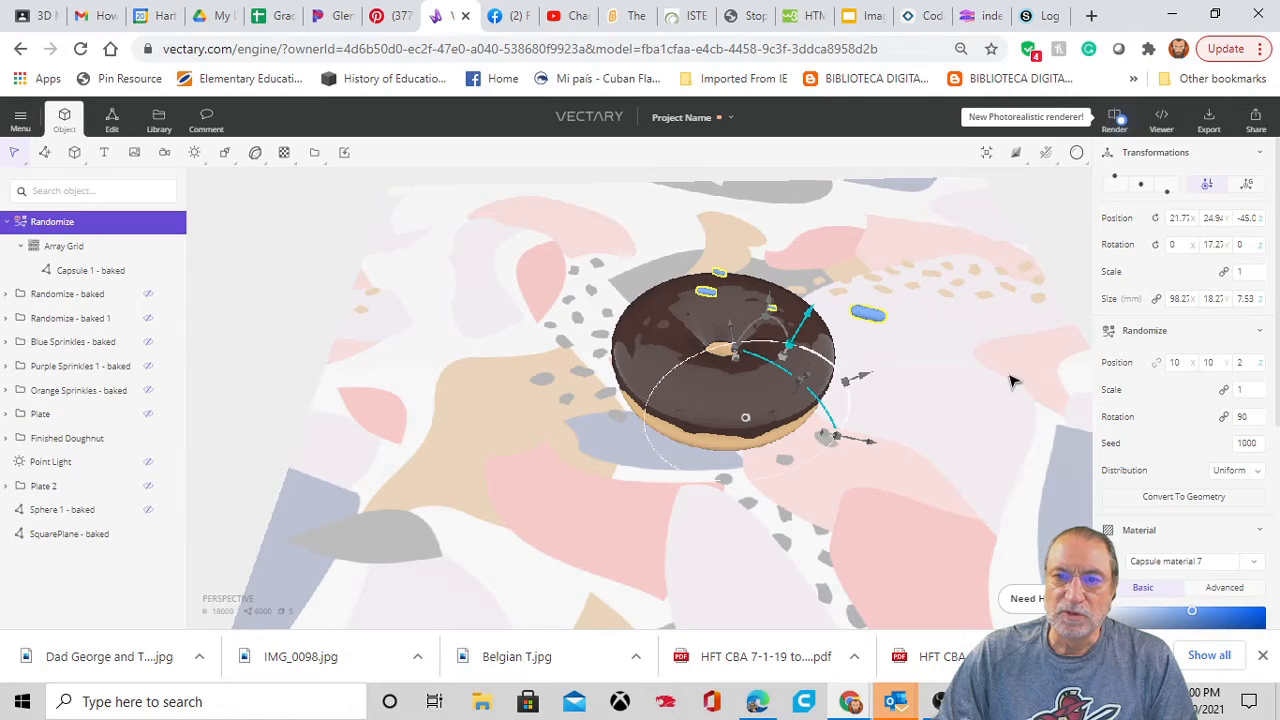
drag(957, 409, 914, 309)
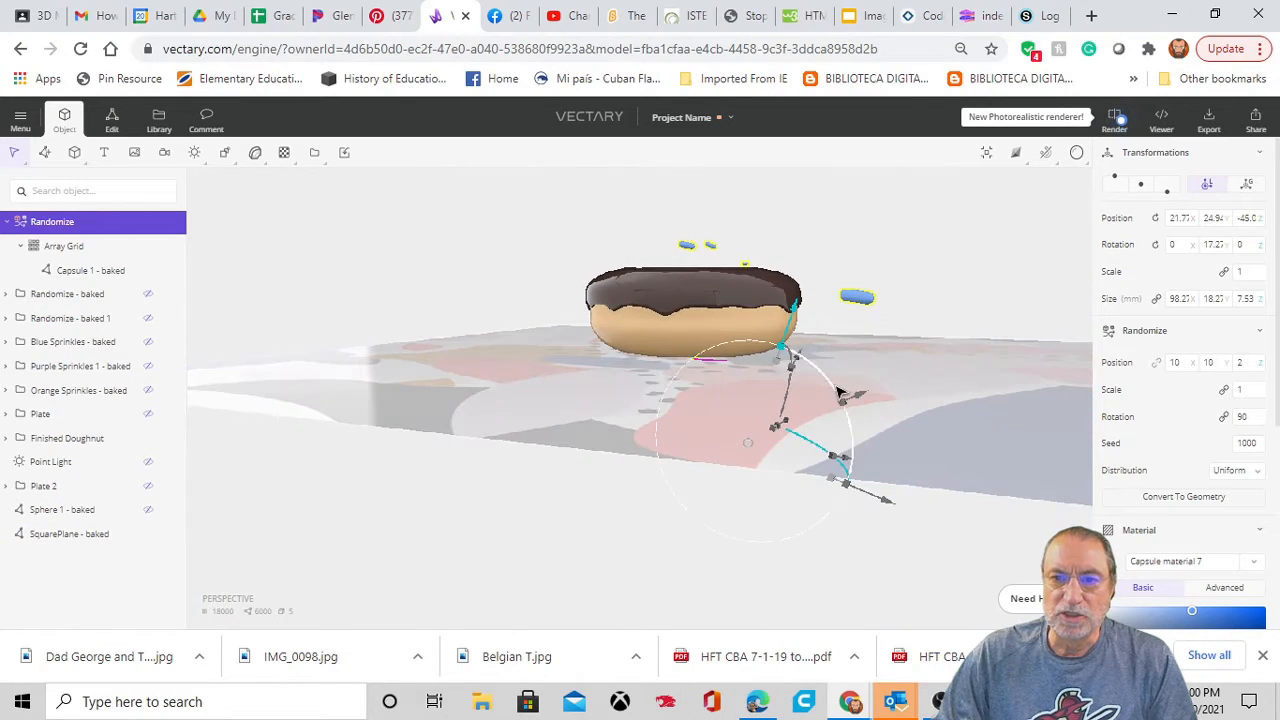
drag(852, 400, 817, 377)
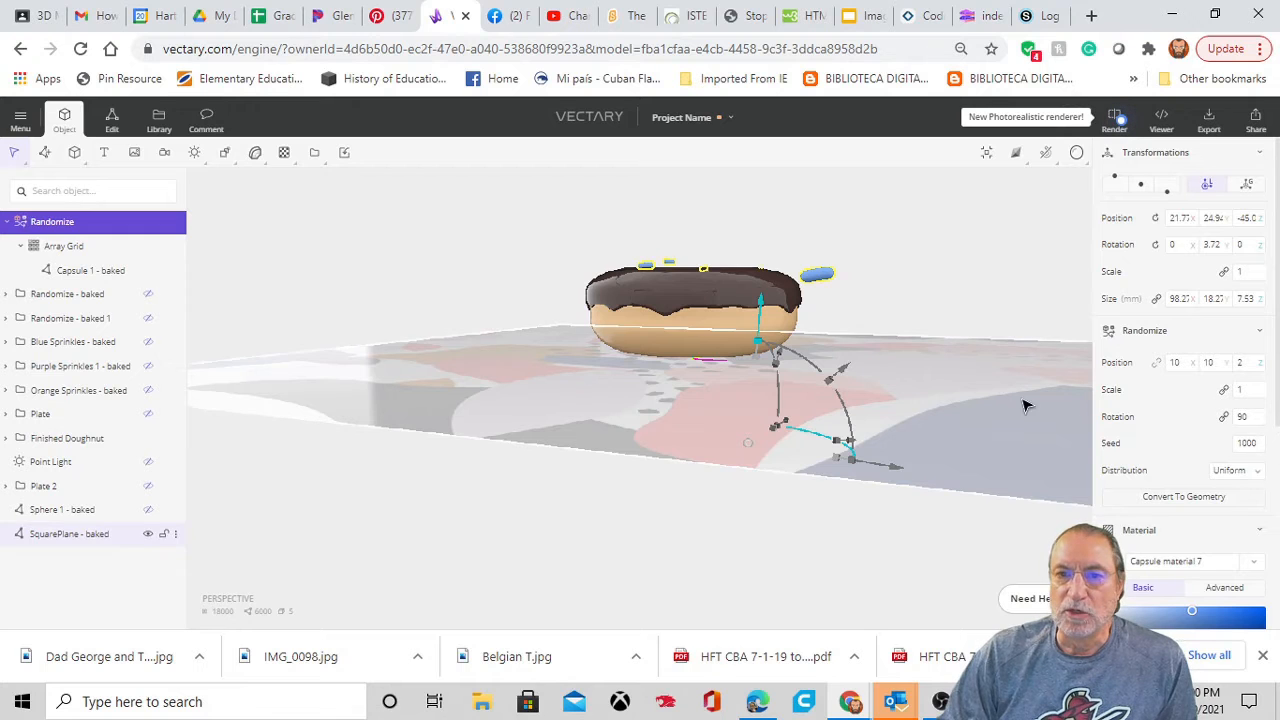
Try Randomize seeds between 1001 and 1004 for the sprinkle arrangement and settle on seed 1001.
drag(1023, 403, 1000, 463)
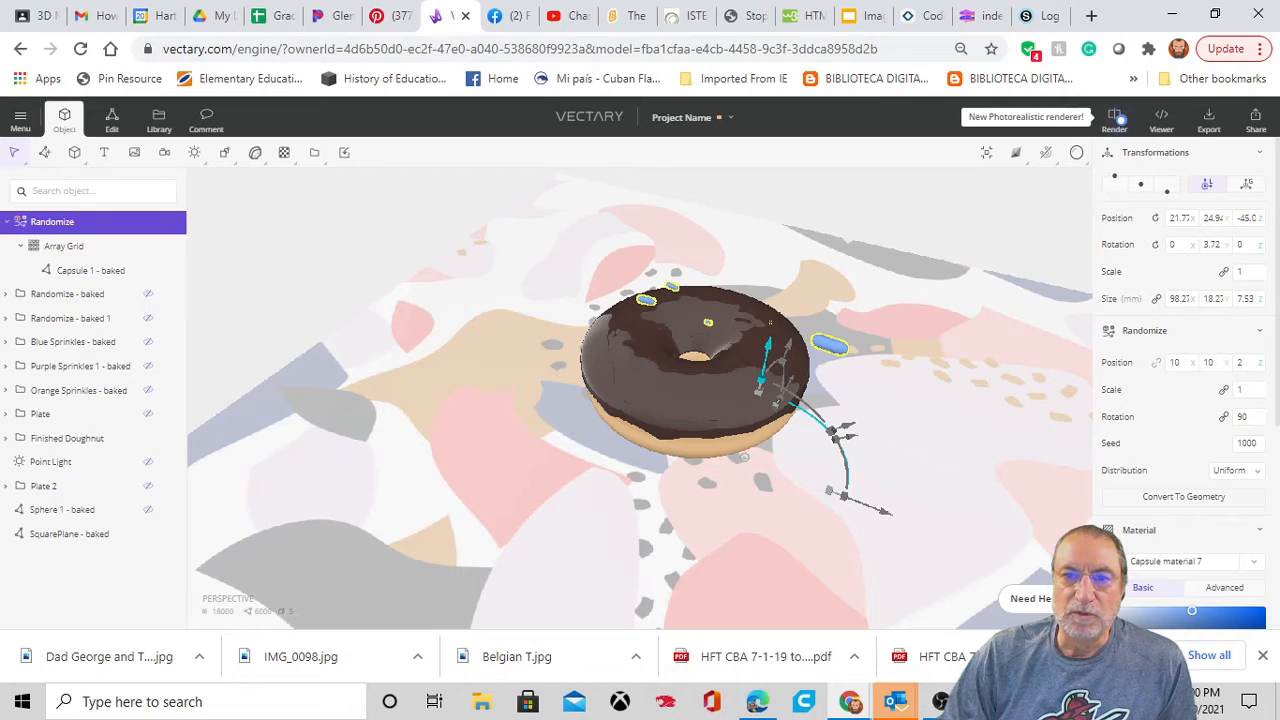
click(1261, 440)
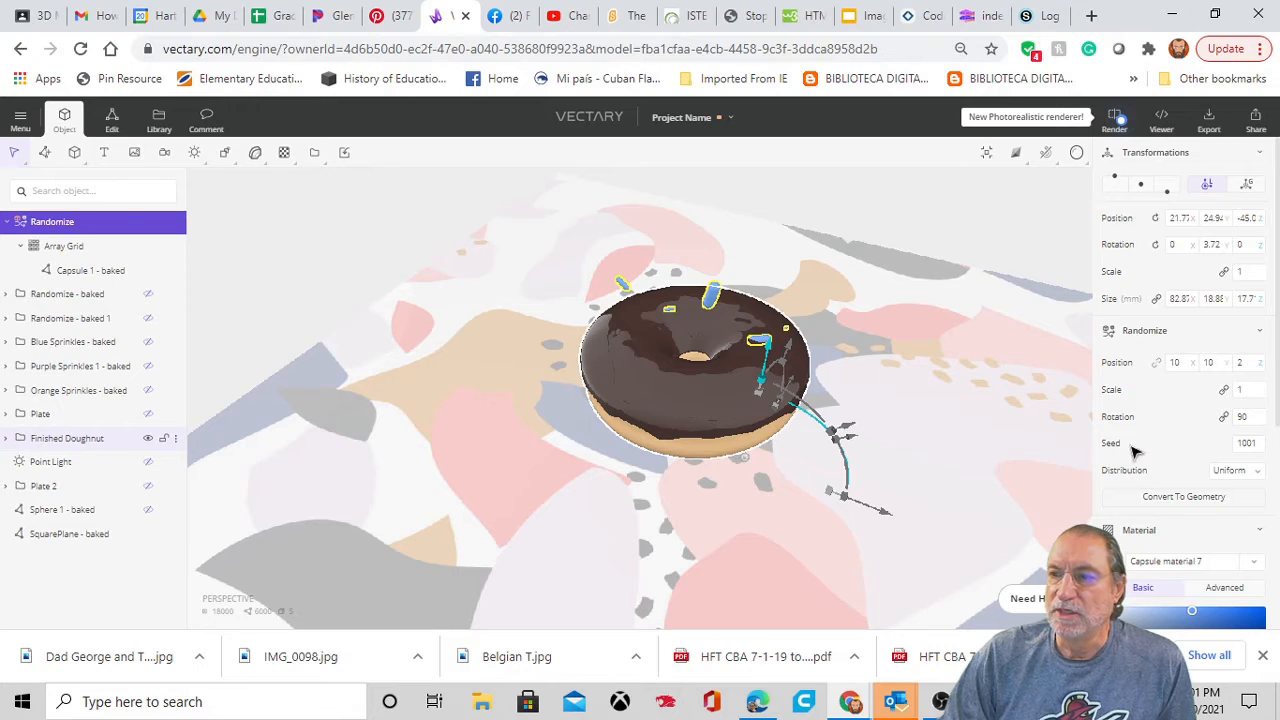
click(1261, 440)
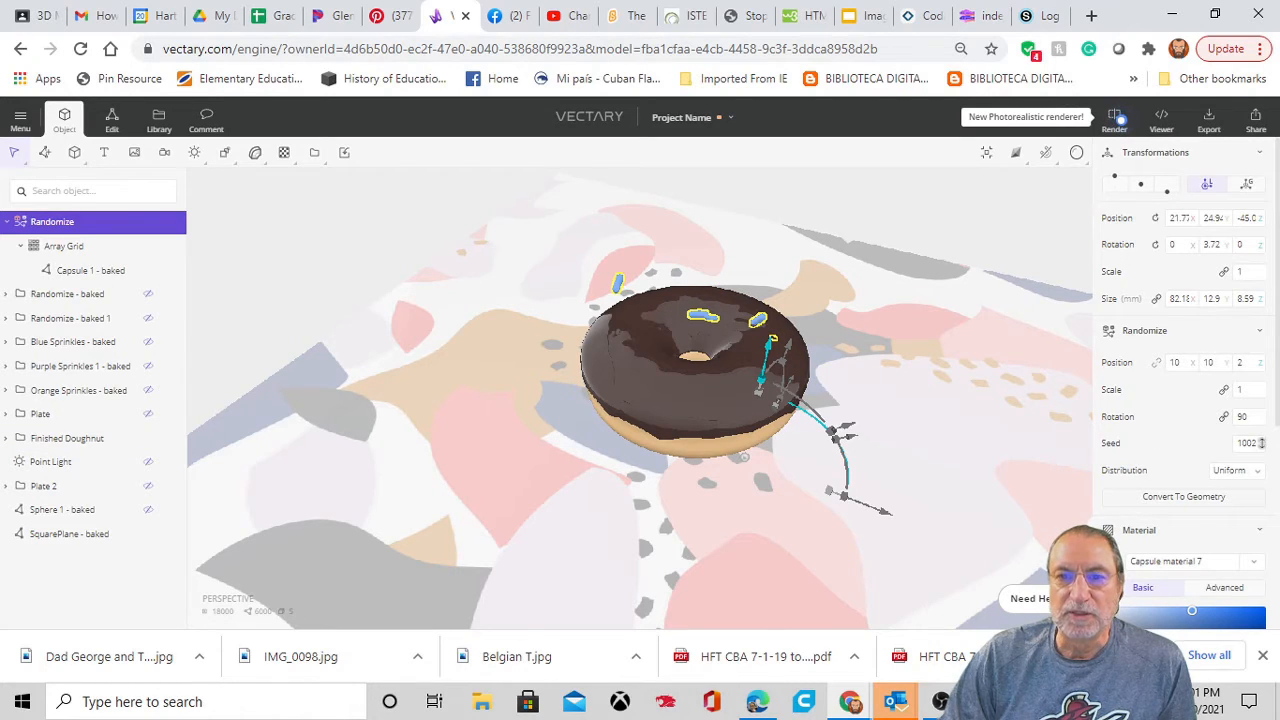
click(1261, 440)
click(1261, 440)
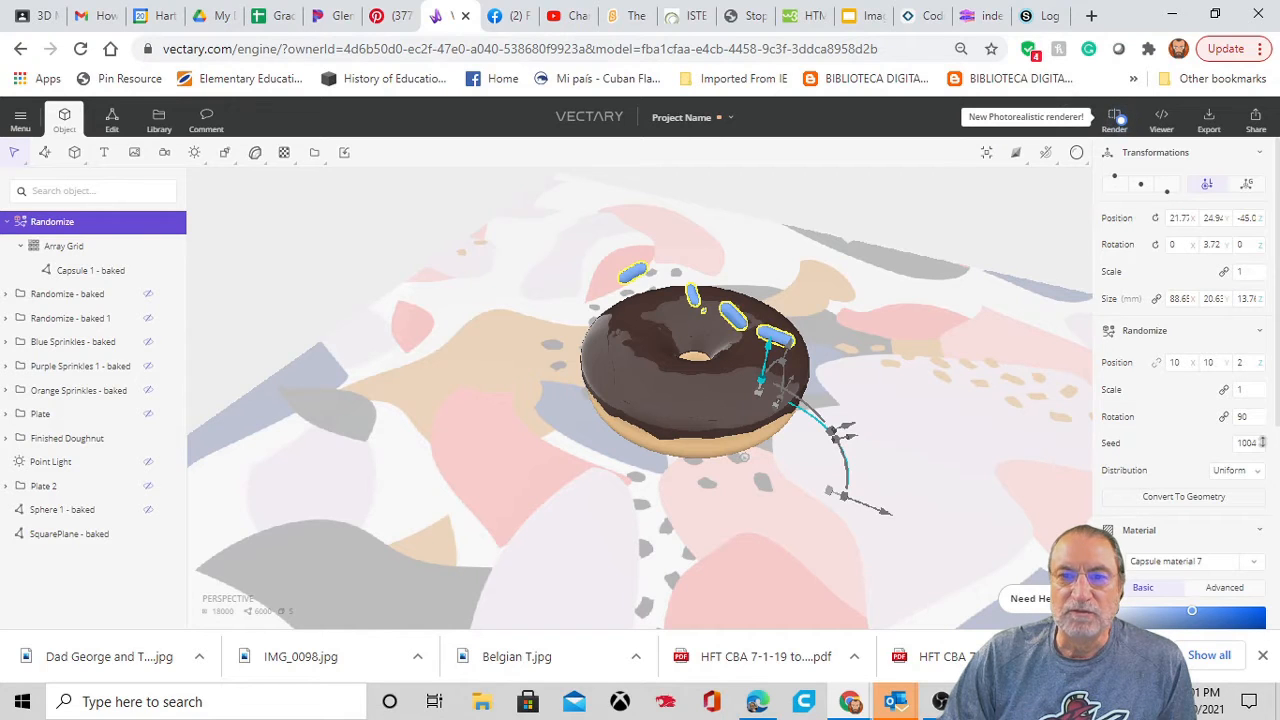
click(1262, 446)
click(1262, 446)
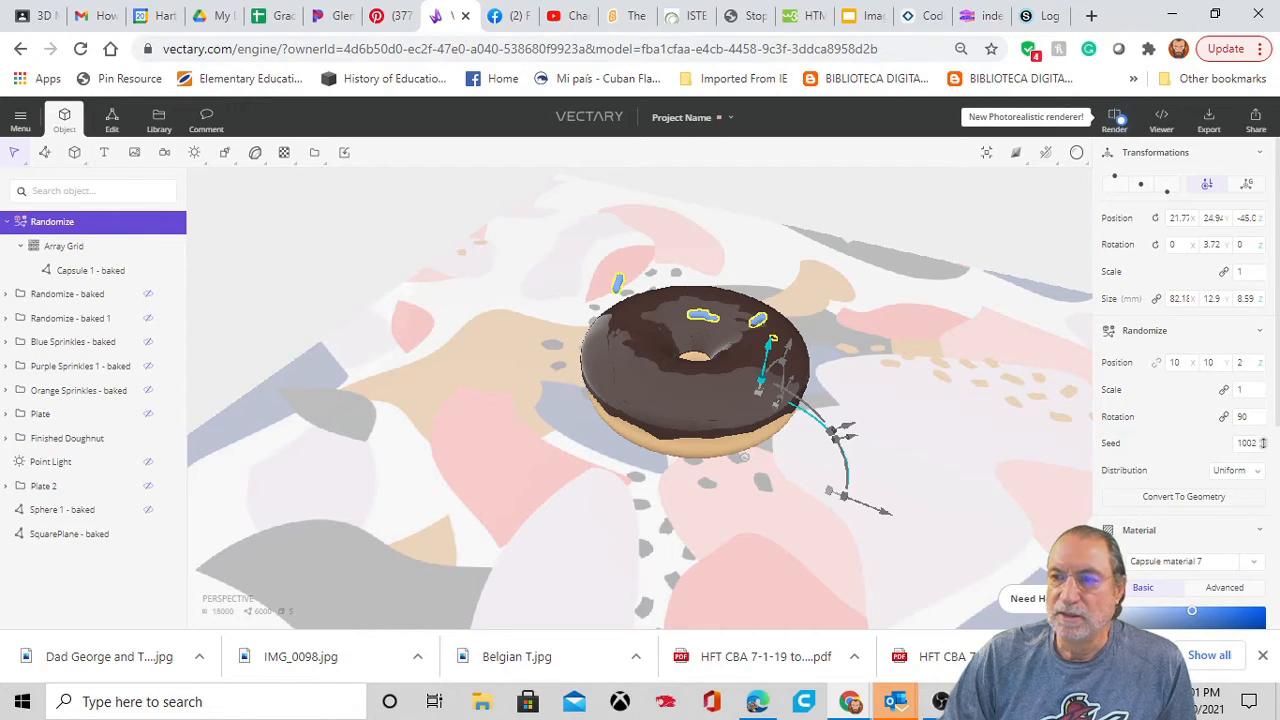
click(1263, 440)
click(1263, 440)
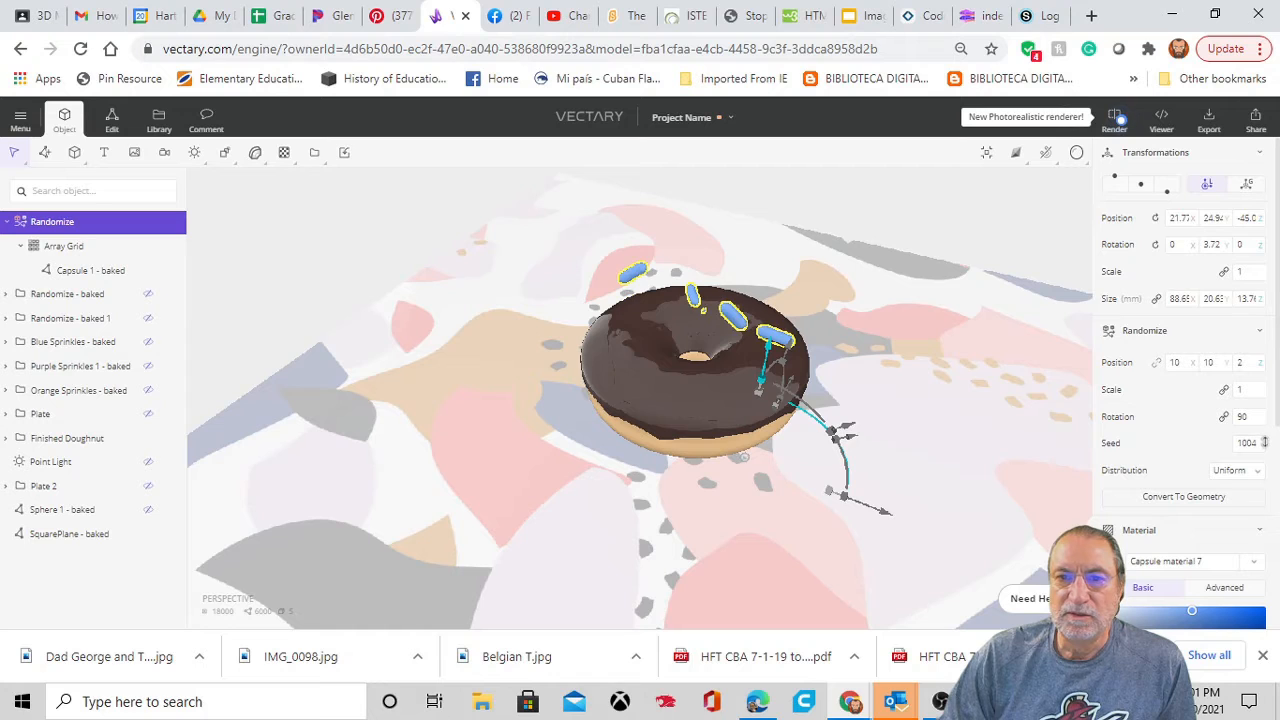
click(1264, 446)
click(1264, 446)
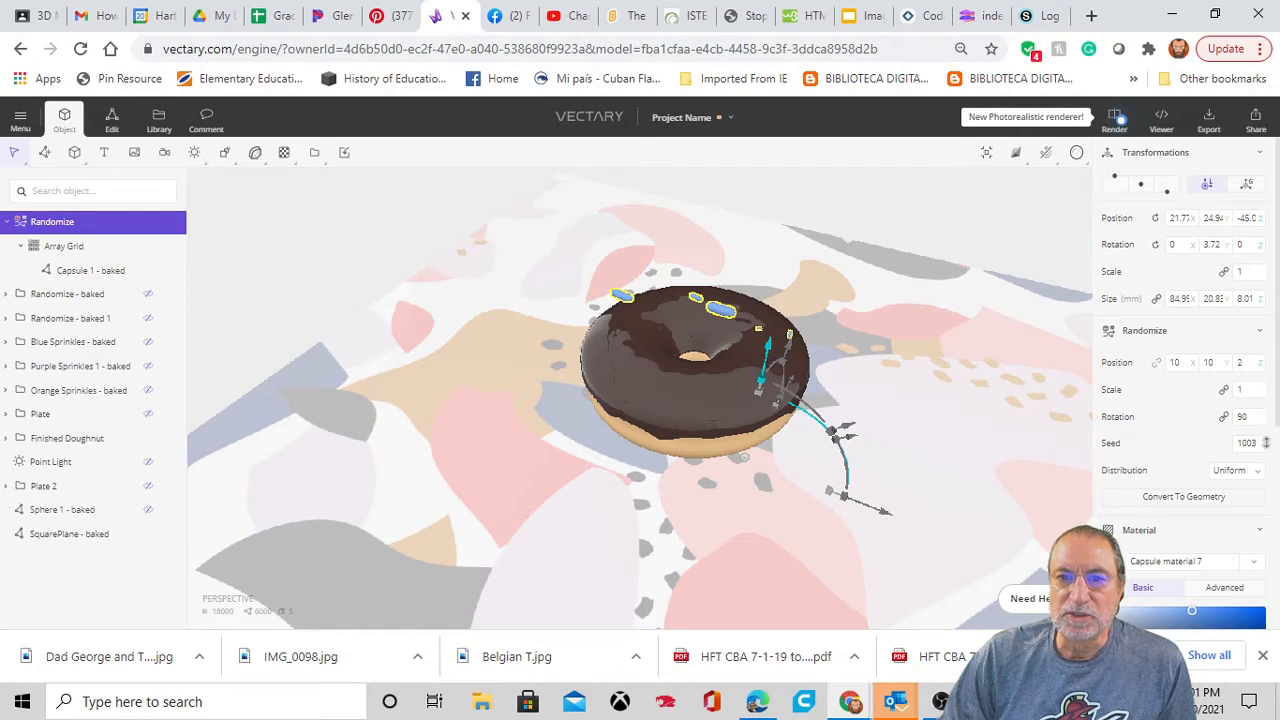
click(1264, 446)
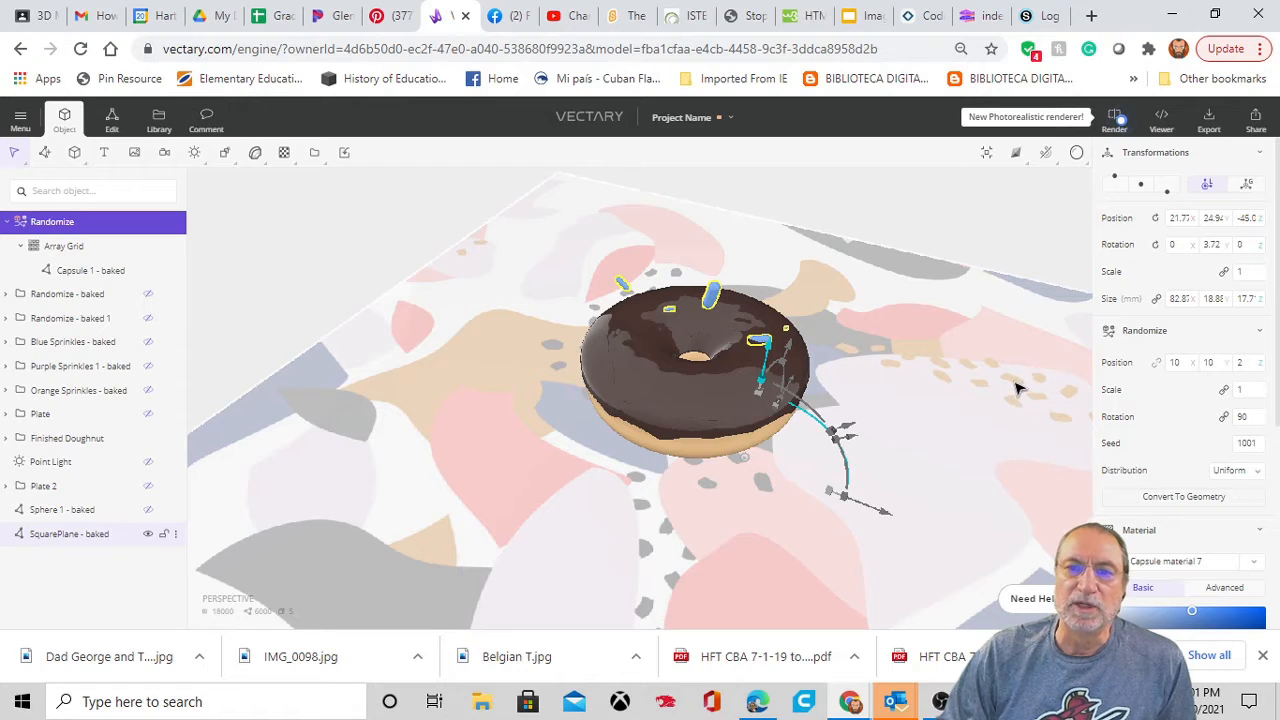
Bake the Randomize object into mesh geometry and select the first capsule in the baked group.
drag(1017, 388, 903, 362)
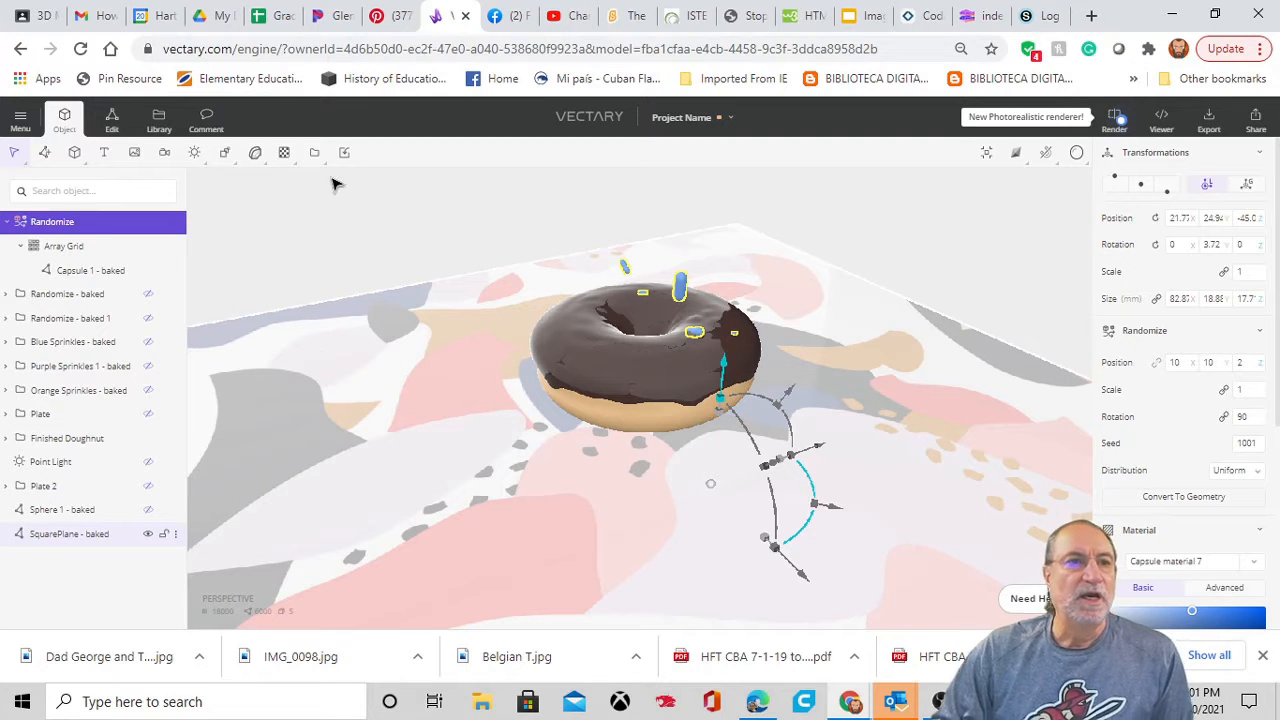
click(112, 122)
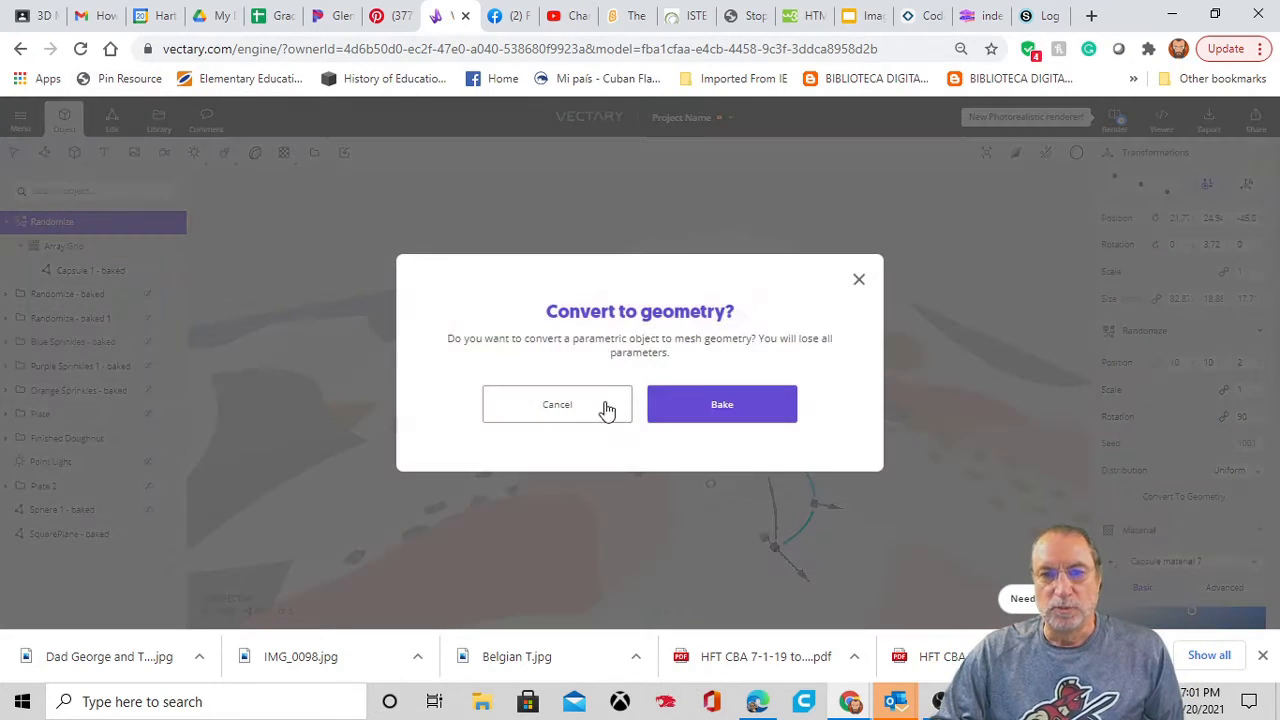
click(696, 398)
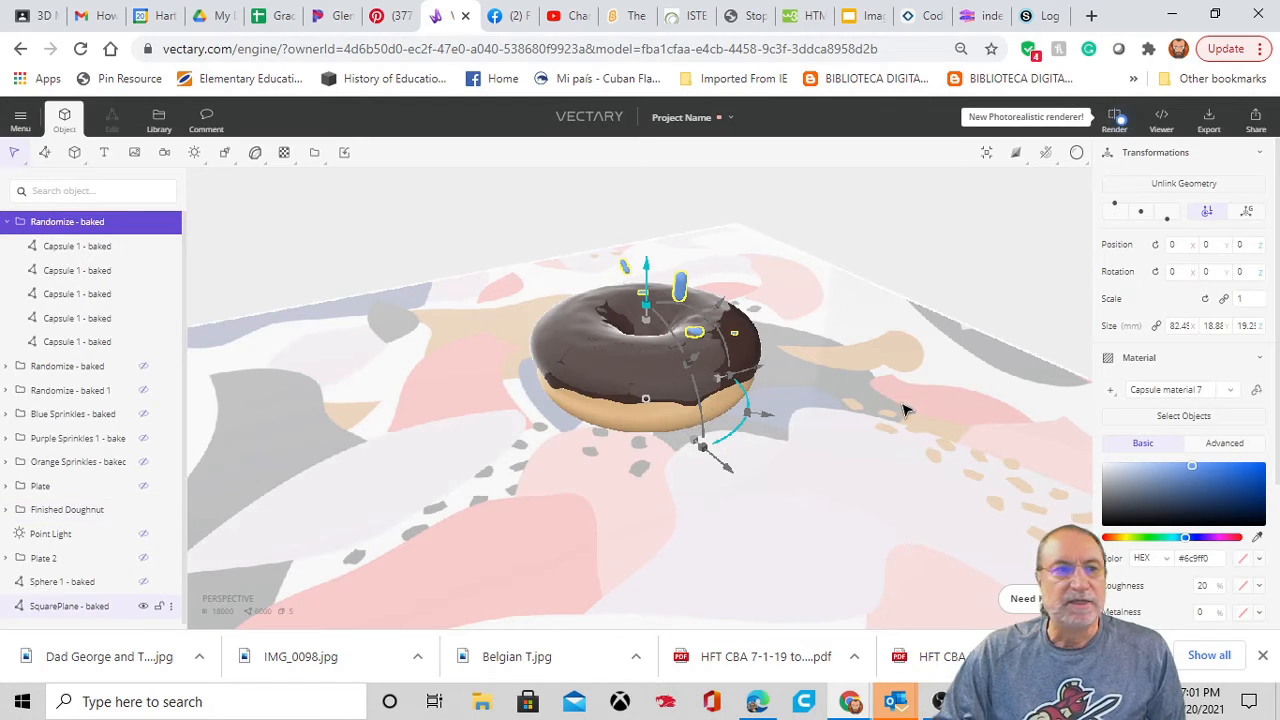
click(70, 257)
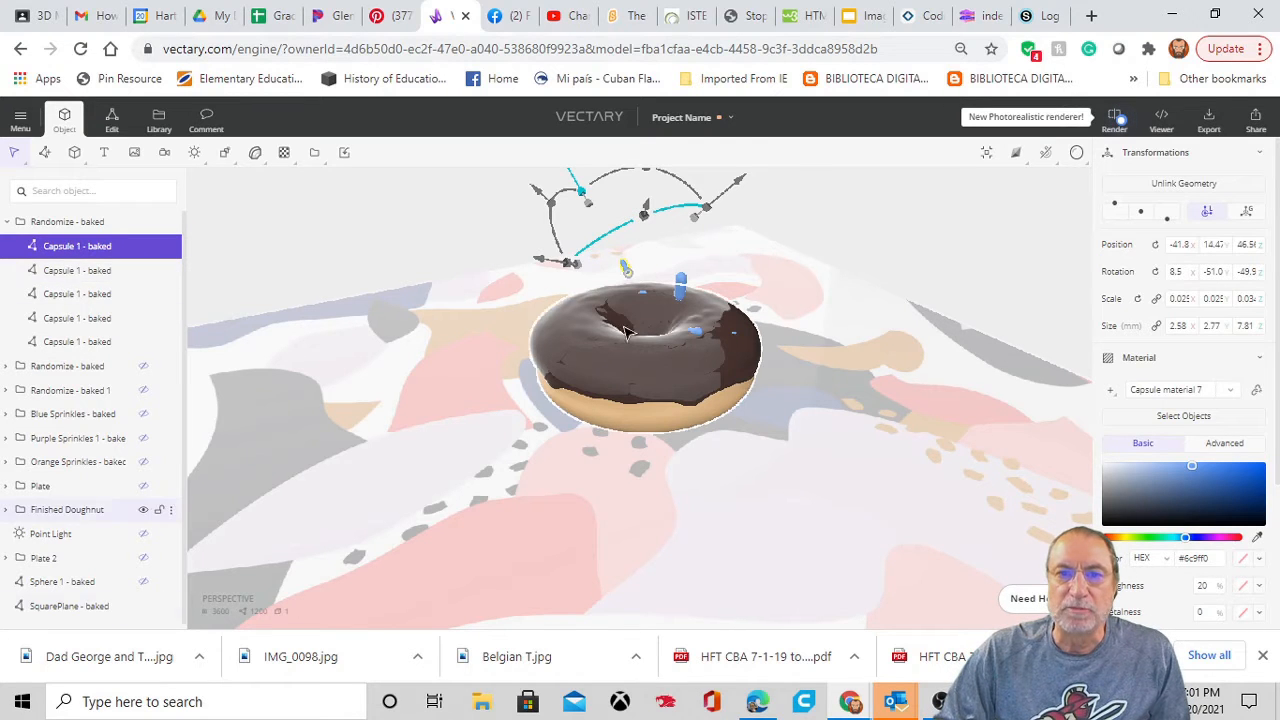
Move the first baked capsule onto the icing at about X -28.3, Y 19.25, Z 42.6 and rotate it to about 60.3, -66.0, -4.6 degrees.
drag(303, 420, 585, 430)
drag(591, 178, 528, 277)
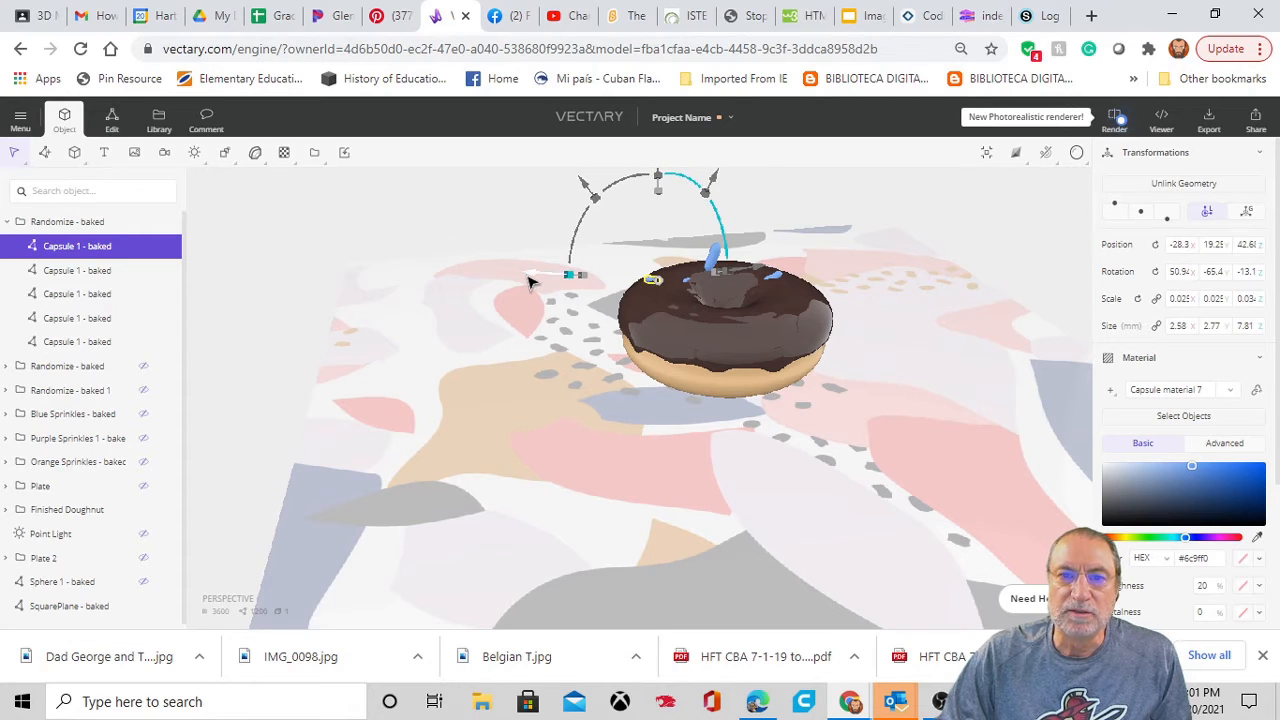
drag(579, 240, 573, 243)
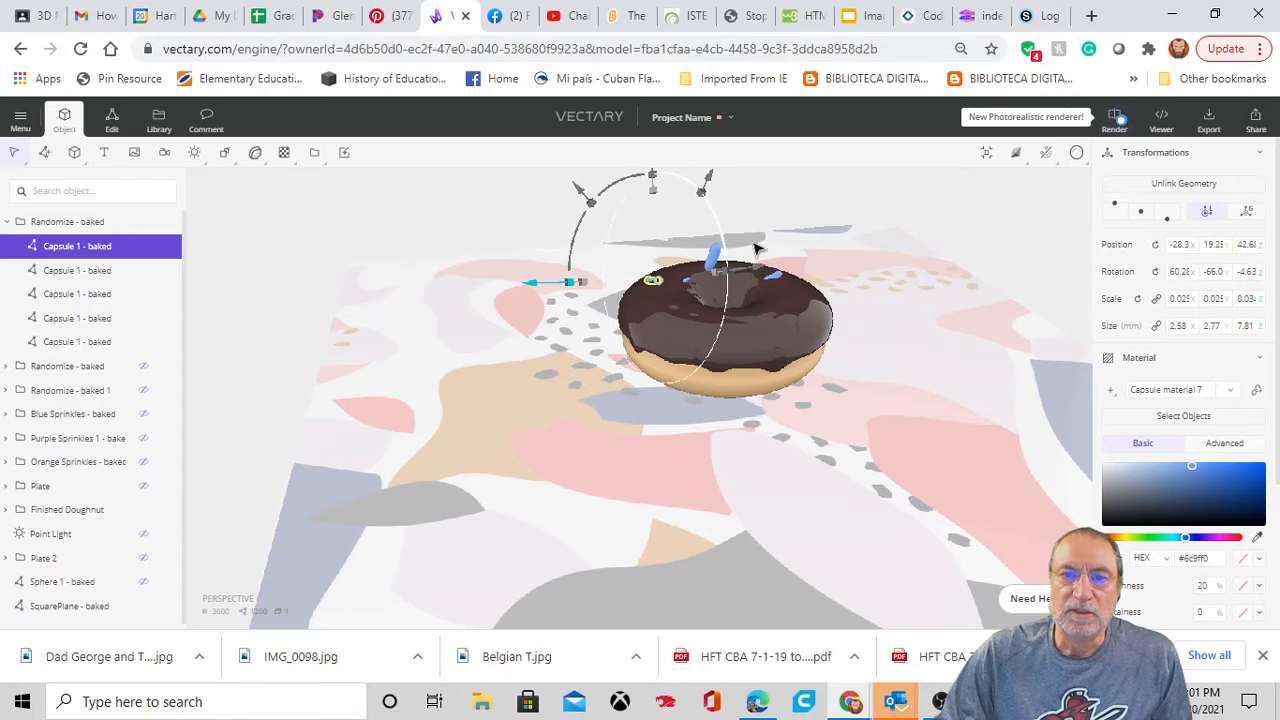
Rotate the first capsule to about 83.6, -65.0, 16.6 degrees and raise it to about X -28.6, Y 20.15, Z 44.9.
drag(560, 478, 935, 476)
drag(724, 463, 734, 409)
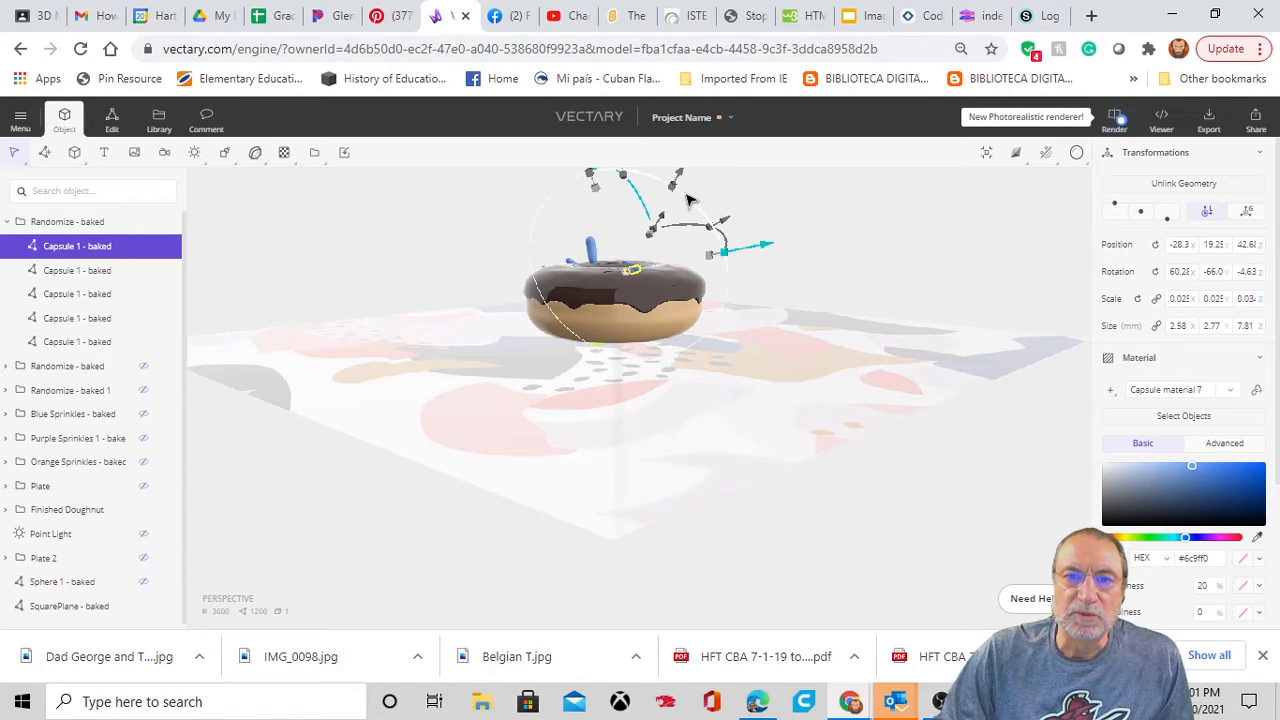
drag(687, 206, 712, 214)
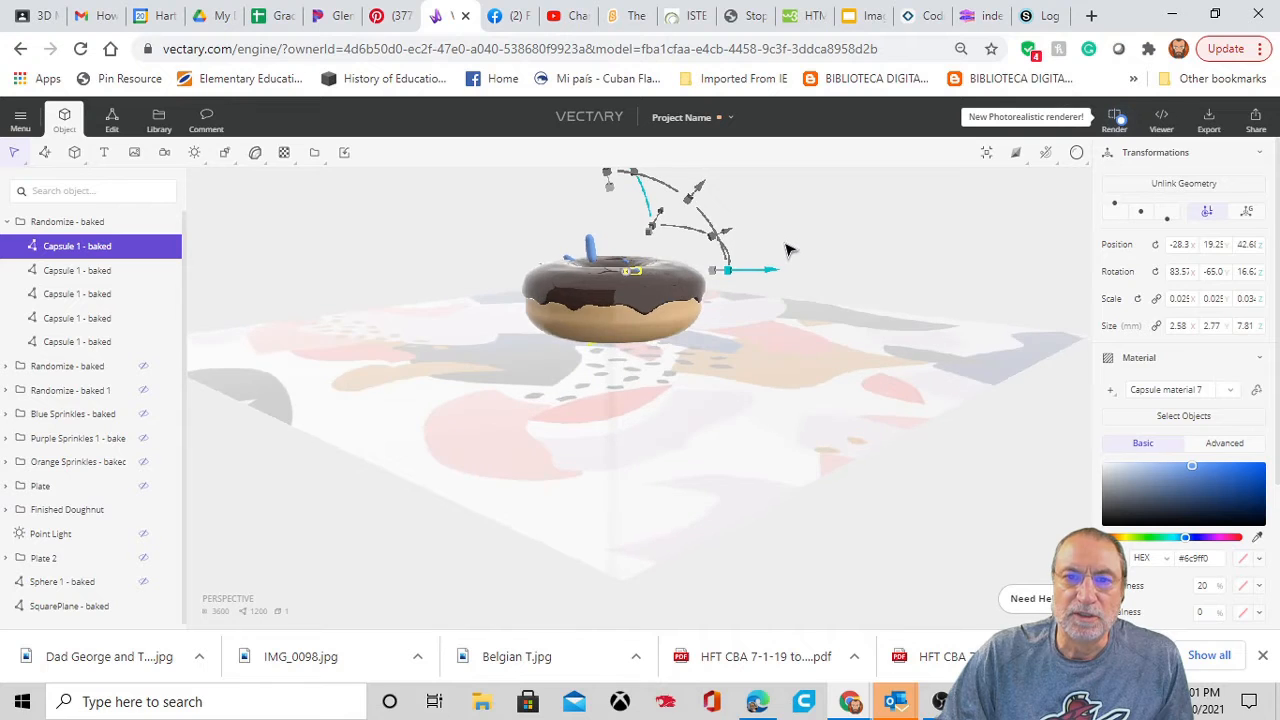
drag(787, 255, 786, 286)
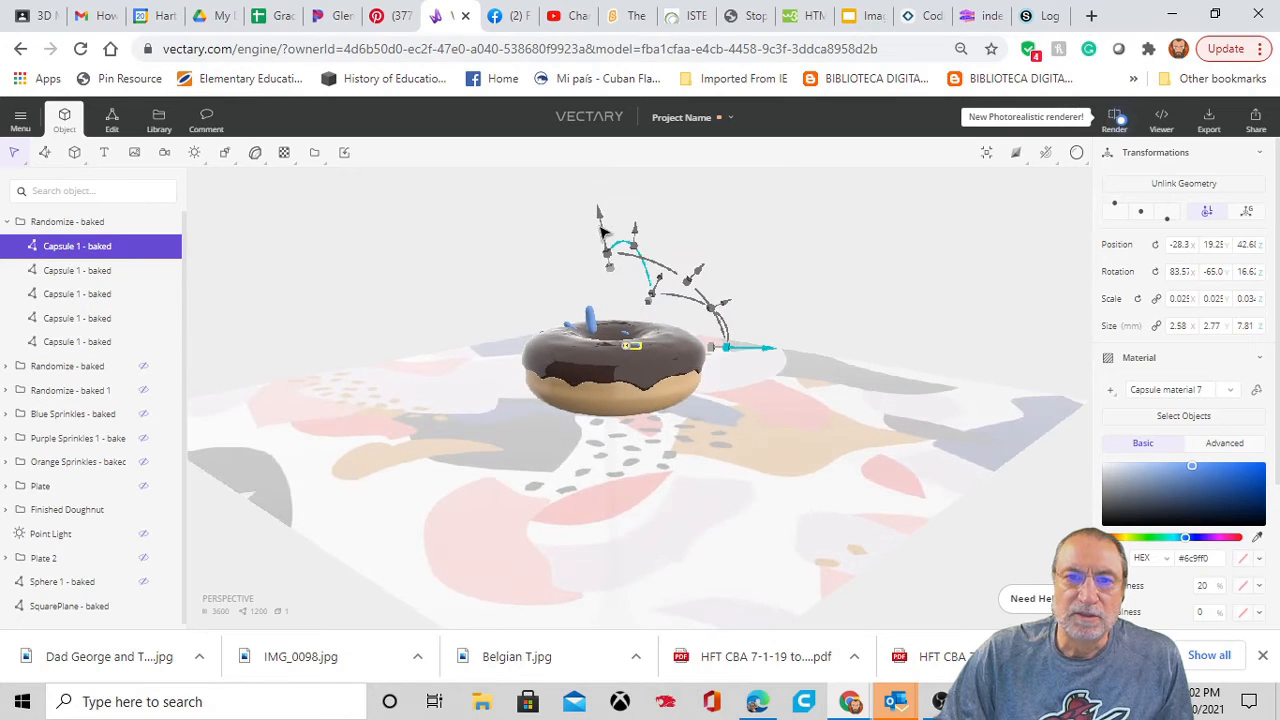
drag(603, 230, 600, 218)
drag(809, 400, 505, 426)
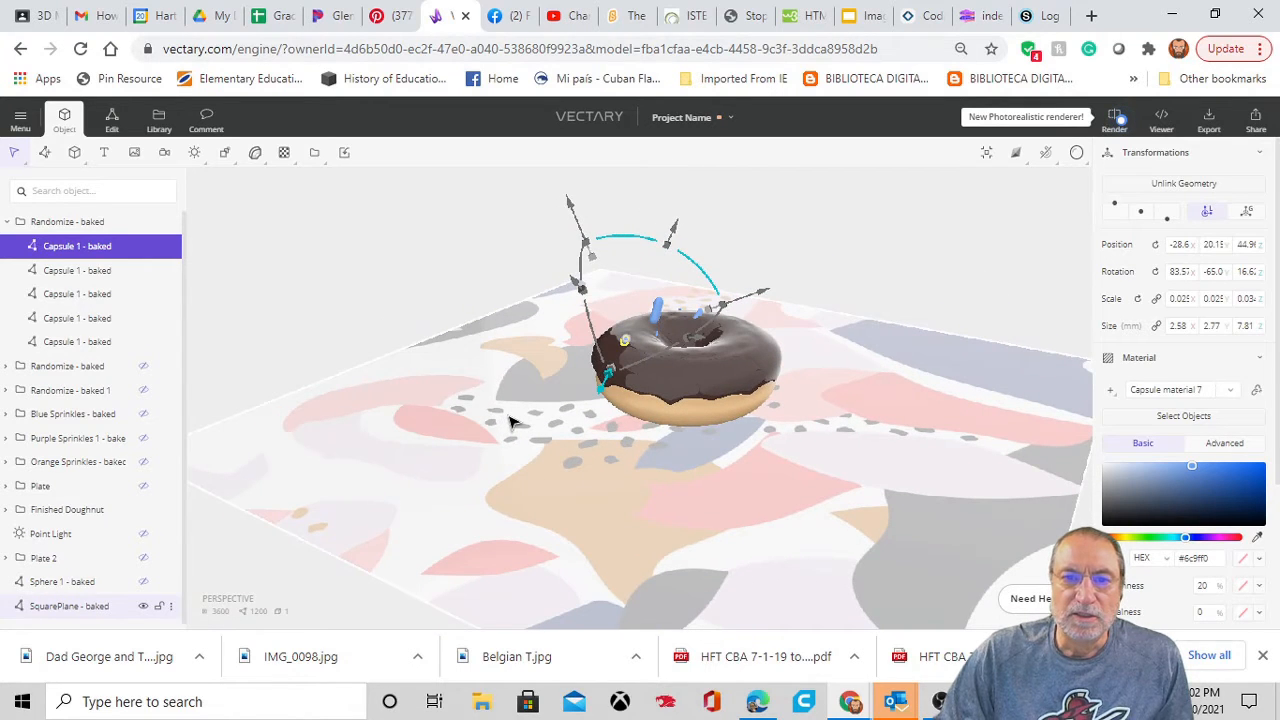
Shrink the large upright capsule, third in the baked group, proportionally by setting its X size to 3 mm.
click(408, 275)
drag(408, 316, 791, 303)
click(586, 330)
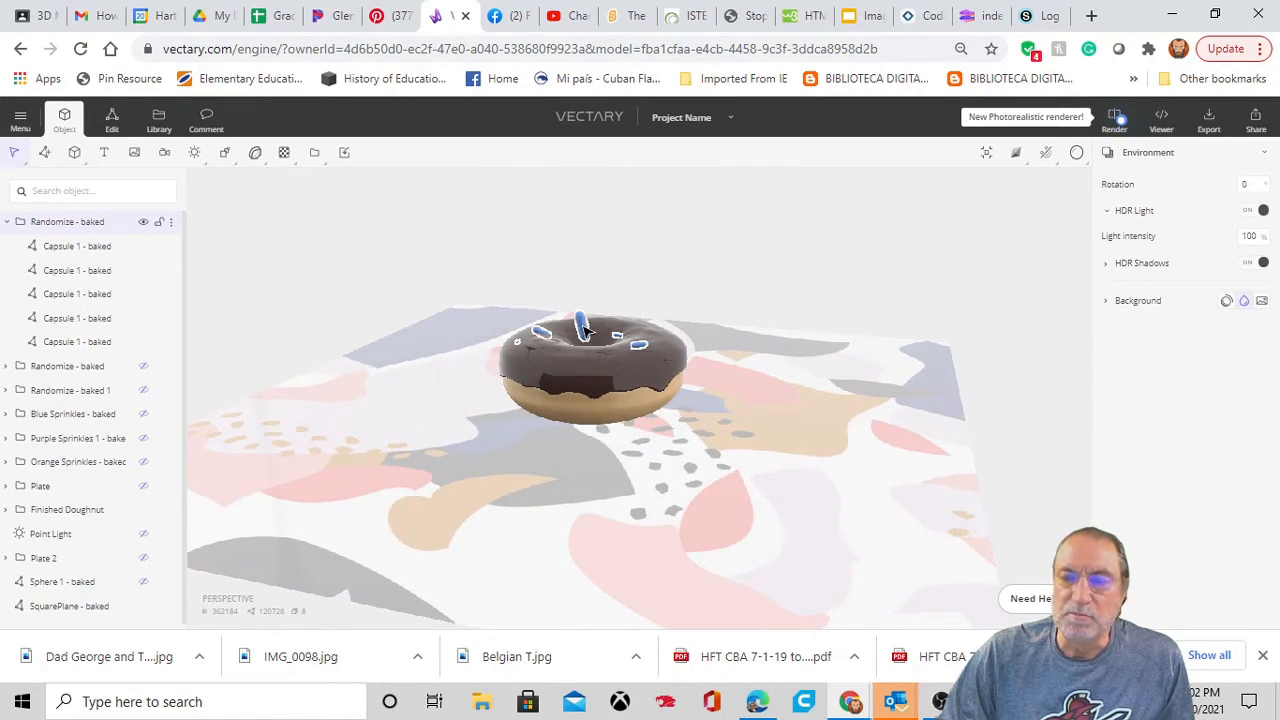
click(586, 330)
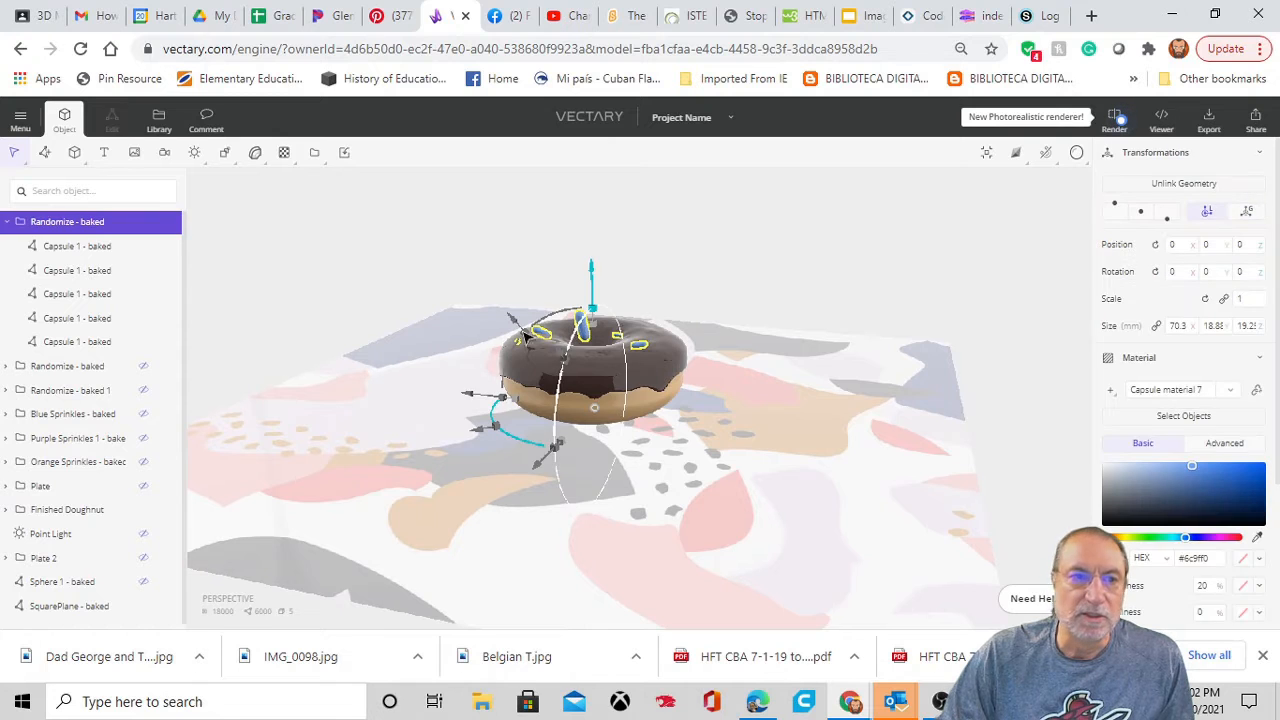
click(100, 249)
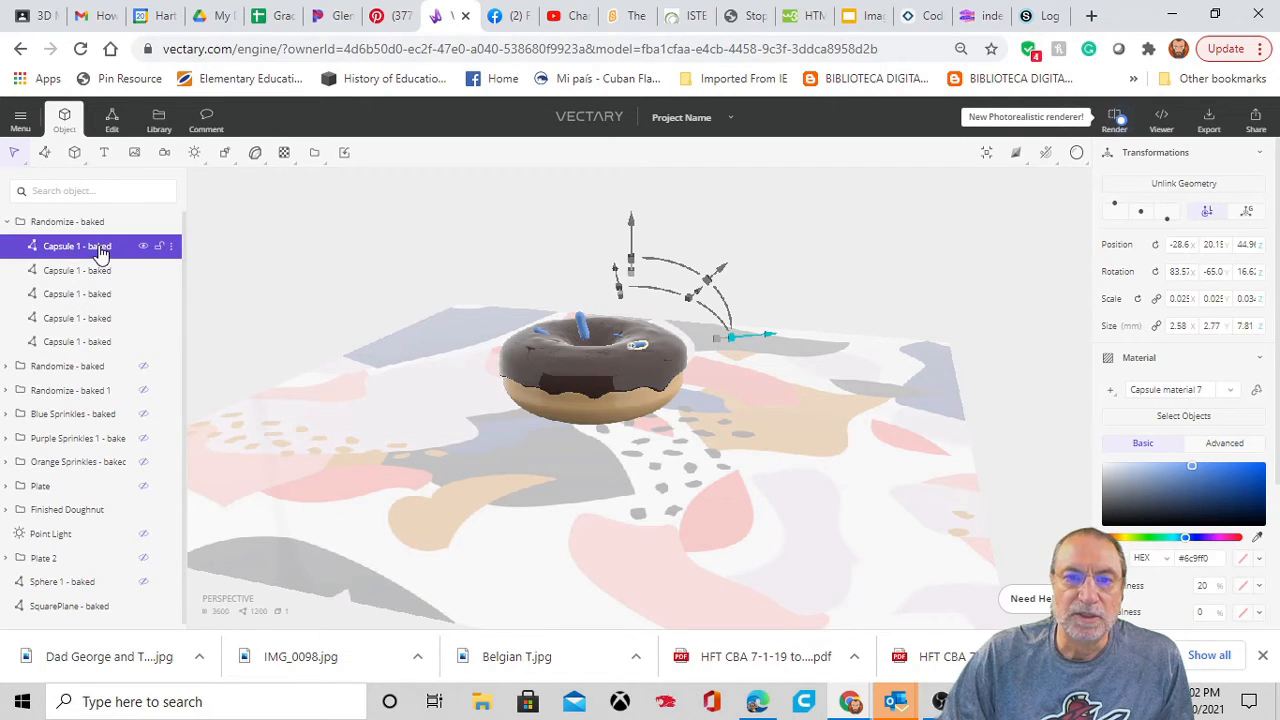
click(97, 280)
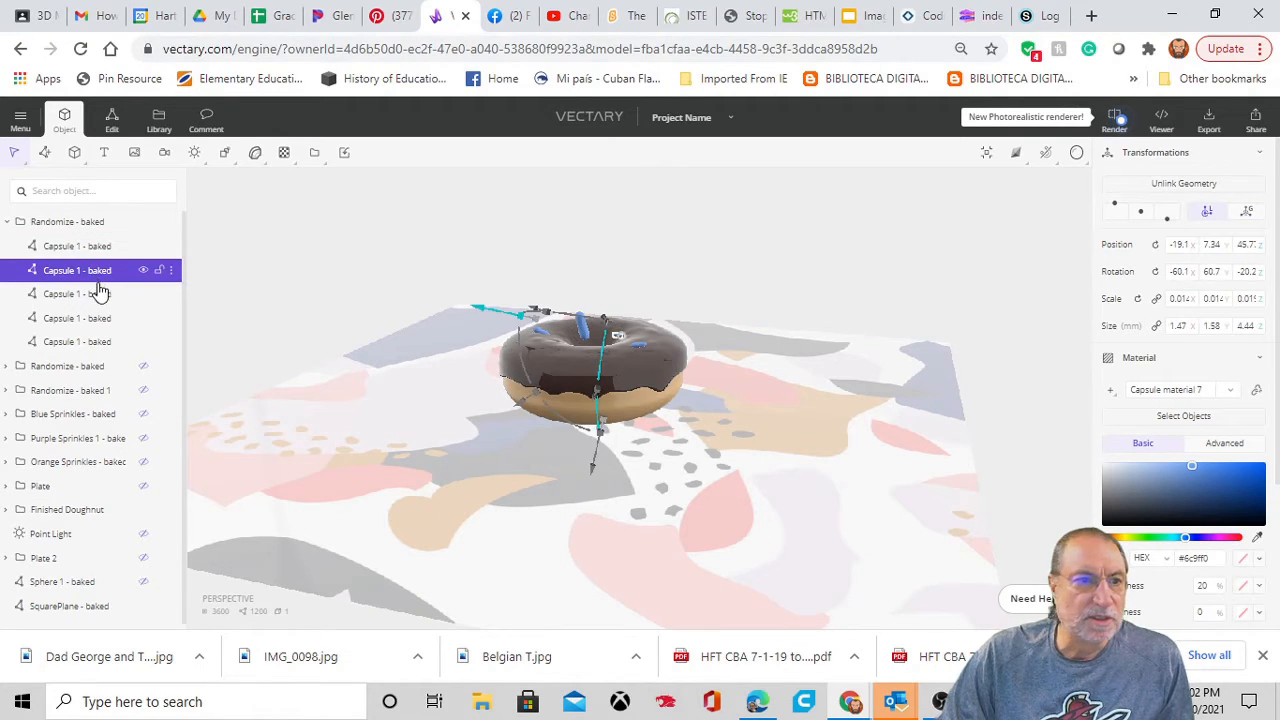
click(101, 293)
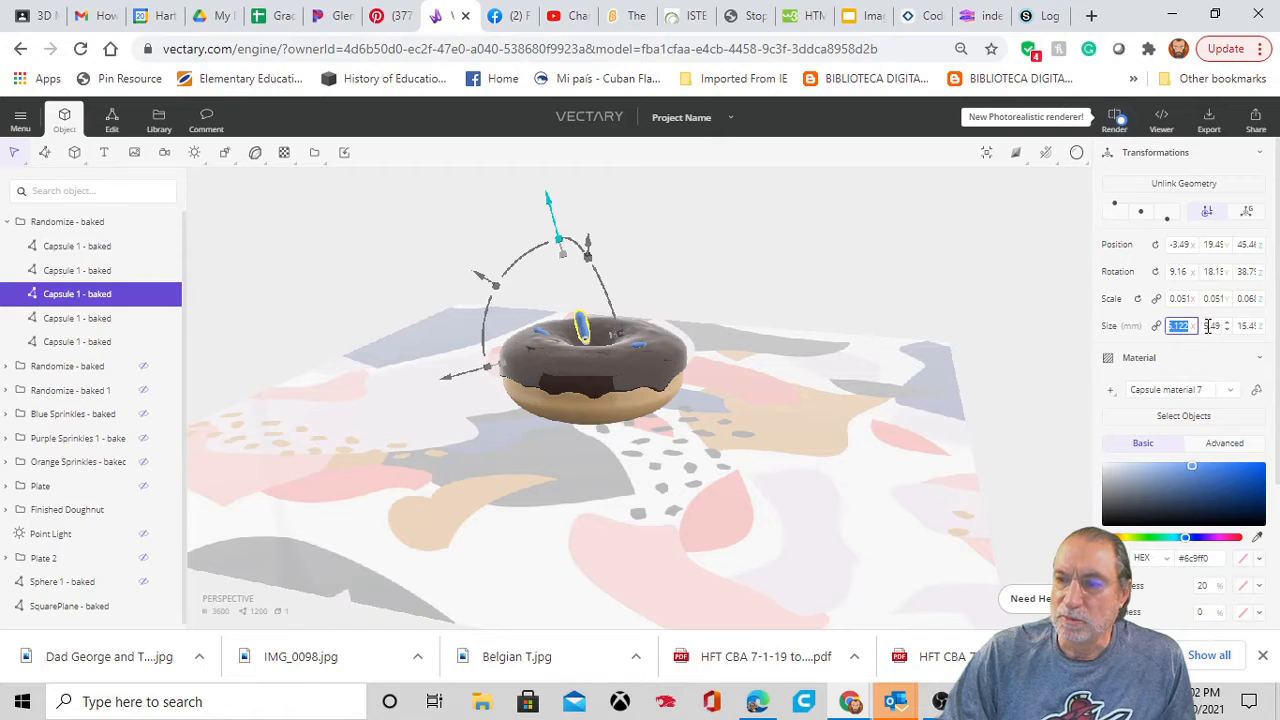
text(3)
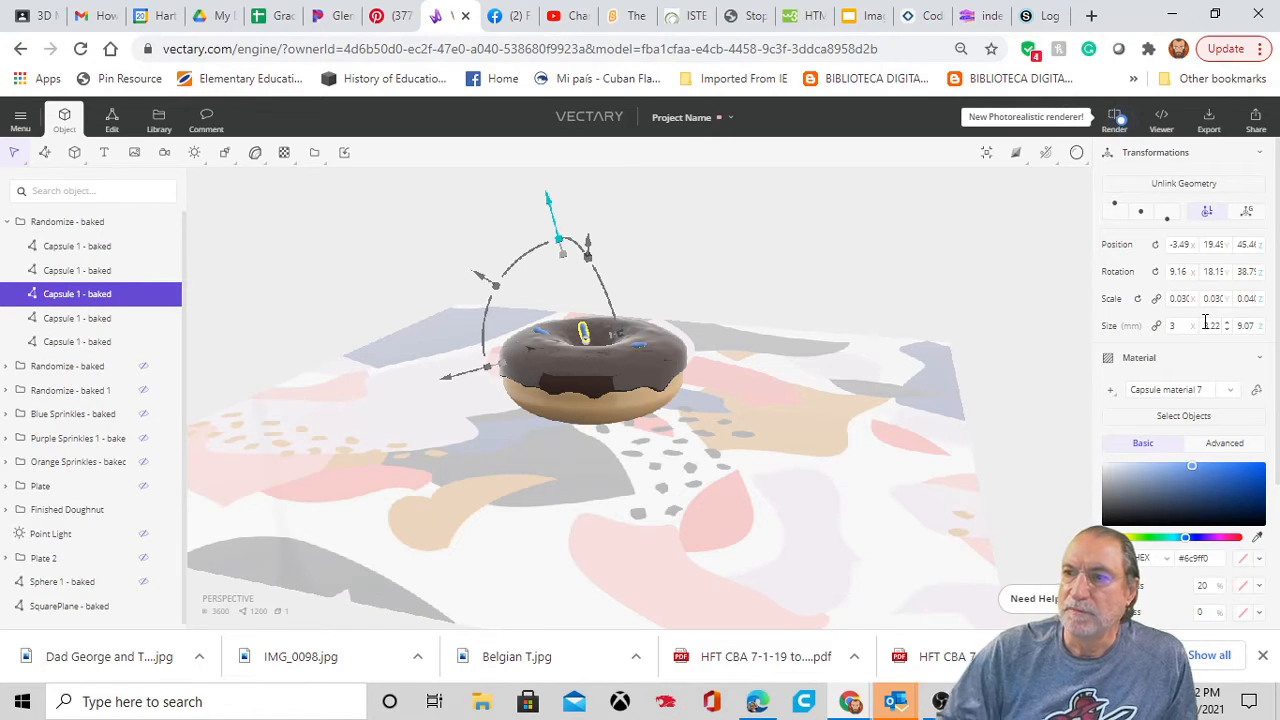
Tip the third capsule to about -62.6, 53.4, 86.7 degrees and move it away from the hole to about X -7.3, Y 24.2, Z 47.4.
drag(418, 463, 538, 468)
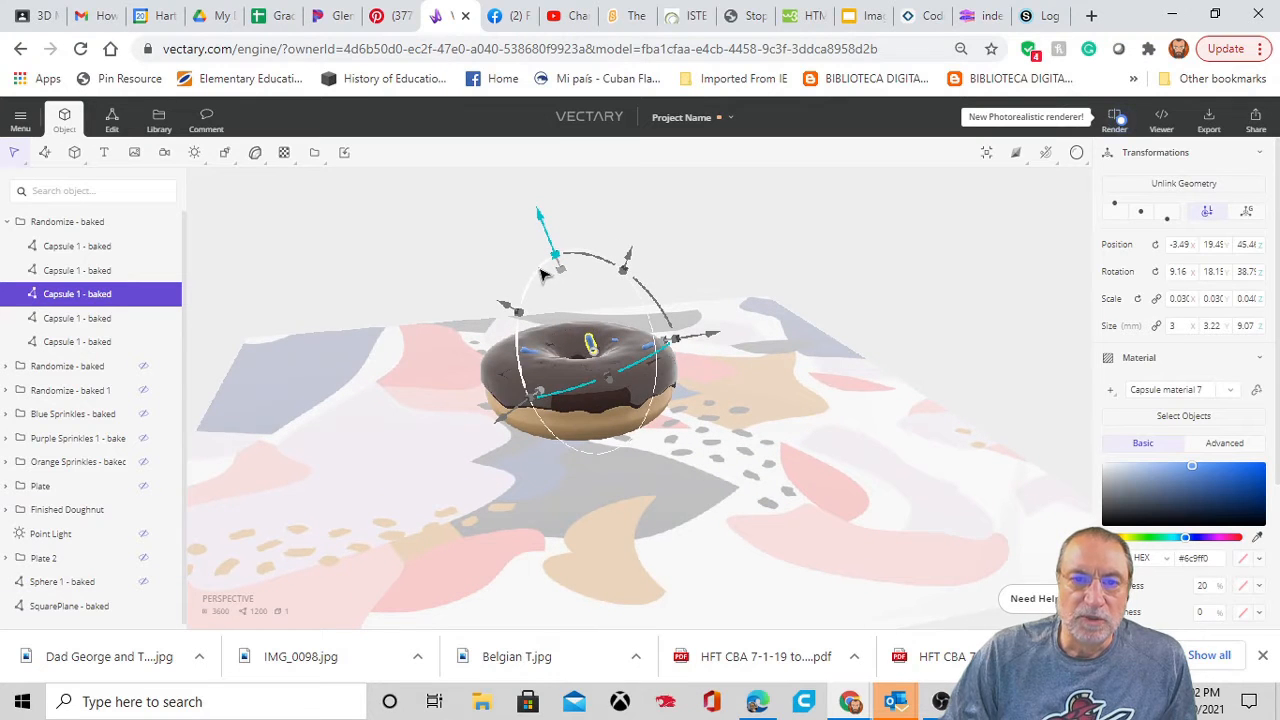
drag(540, 272, 503, 395)
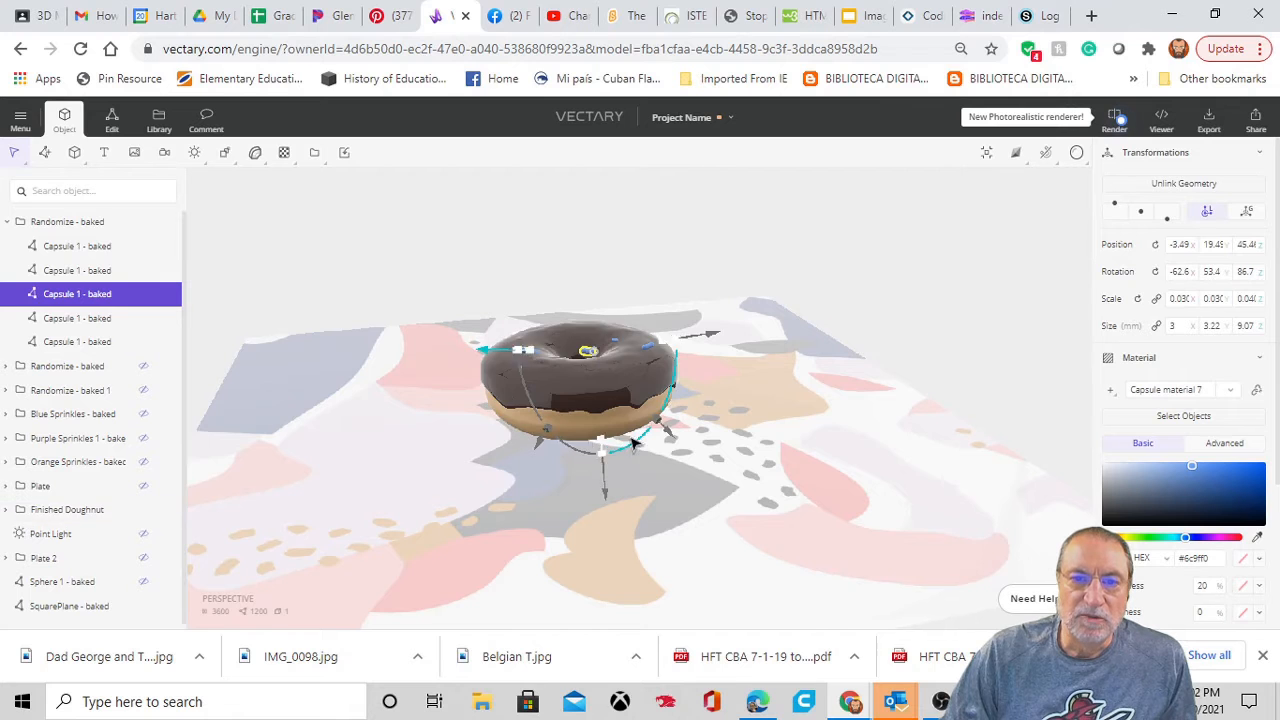
drag(449, 486, 615, 505)
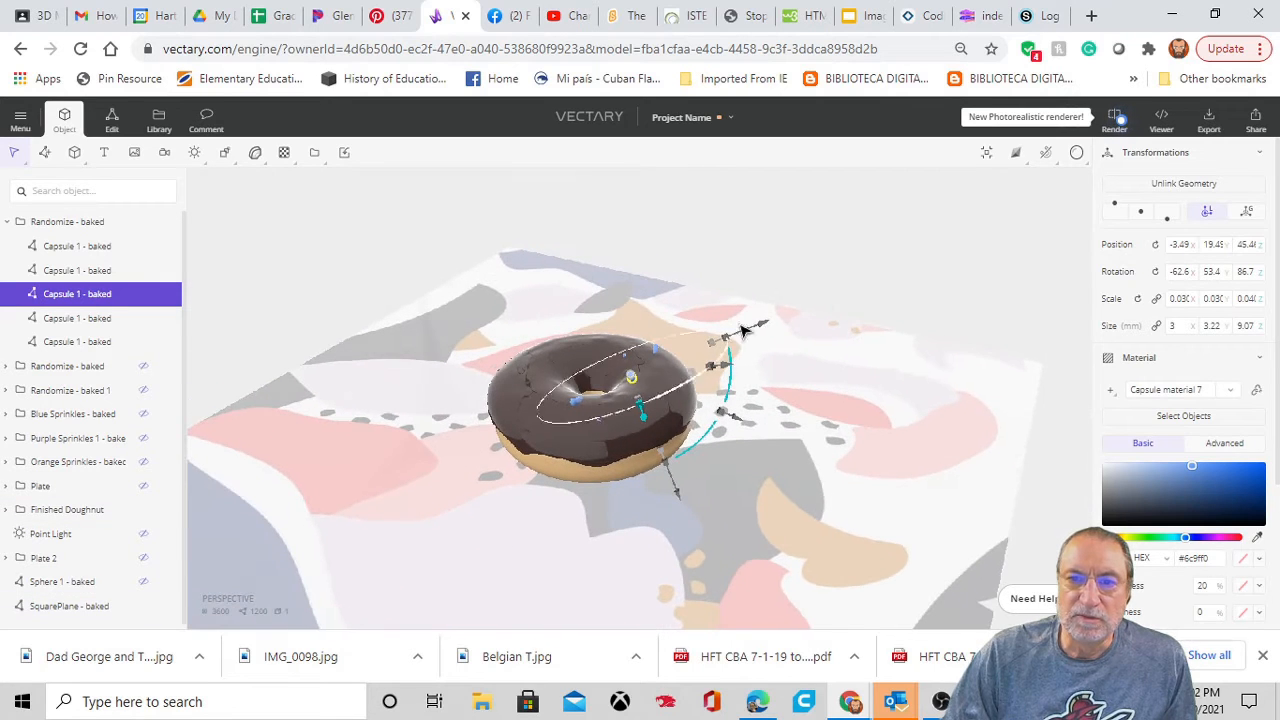
drag(766, 329, 781, 326)
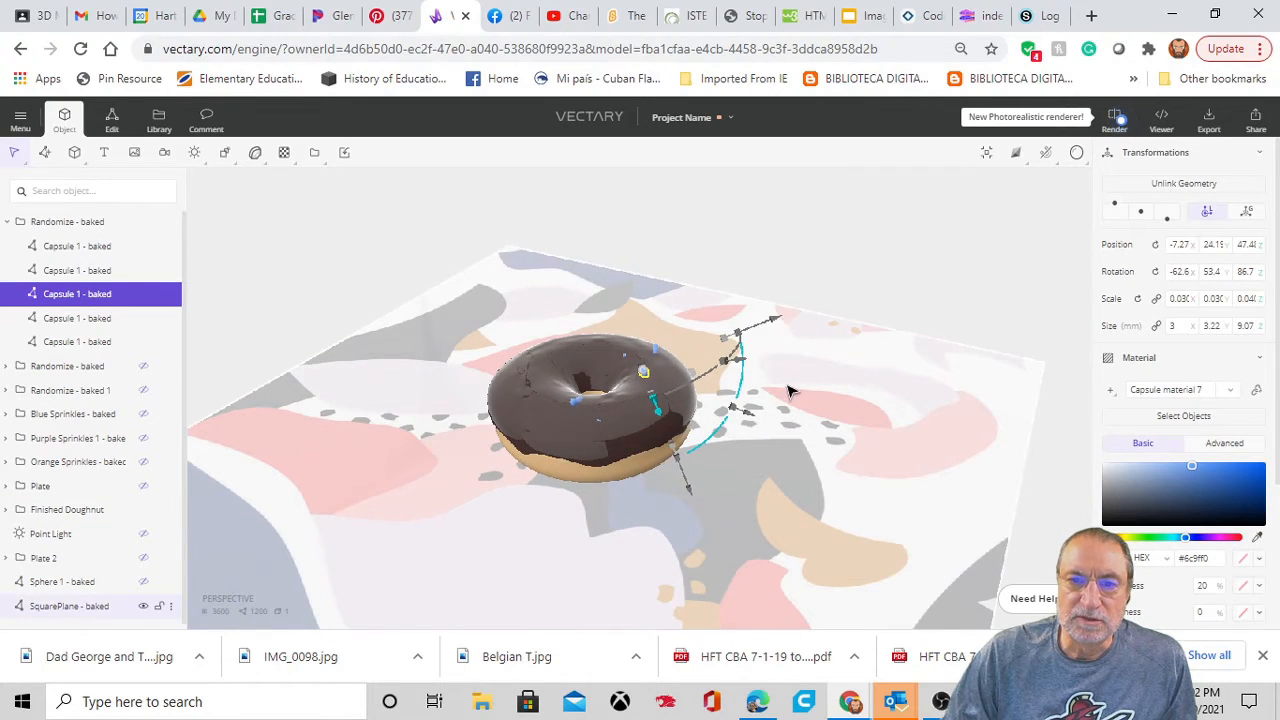
Level the third capsule at about -88.6, 51.4, 107 degrees and settle it on the icing near X -6.5, Y 25.4, Z 46.1.
drag(838, 441, 570, 456)
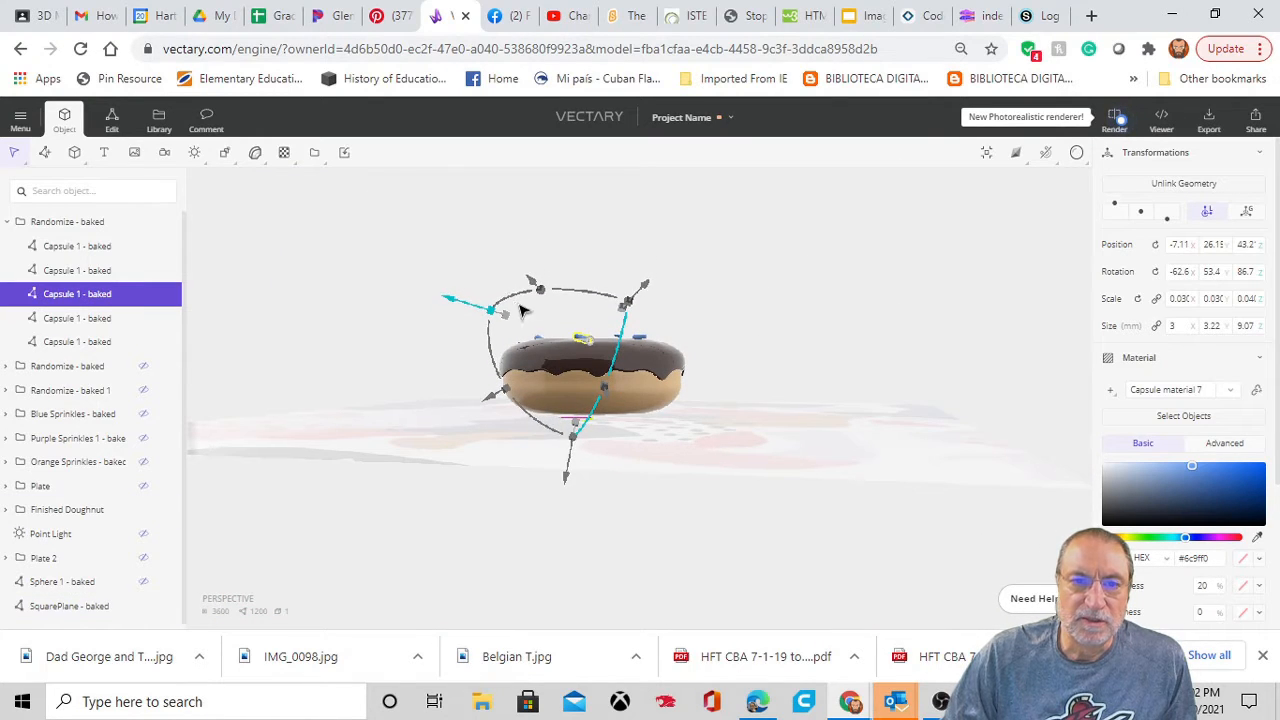
drag(493, 335, 496, 355)
right_drag(880, 374, 873, 398)
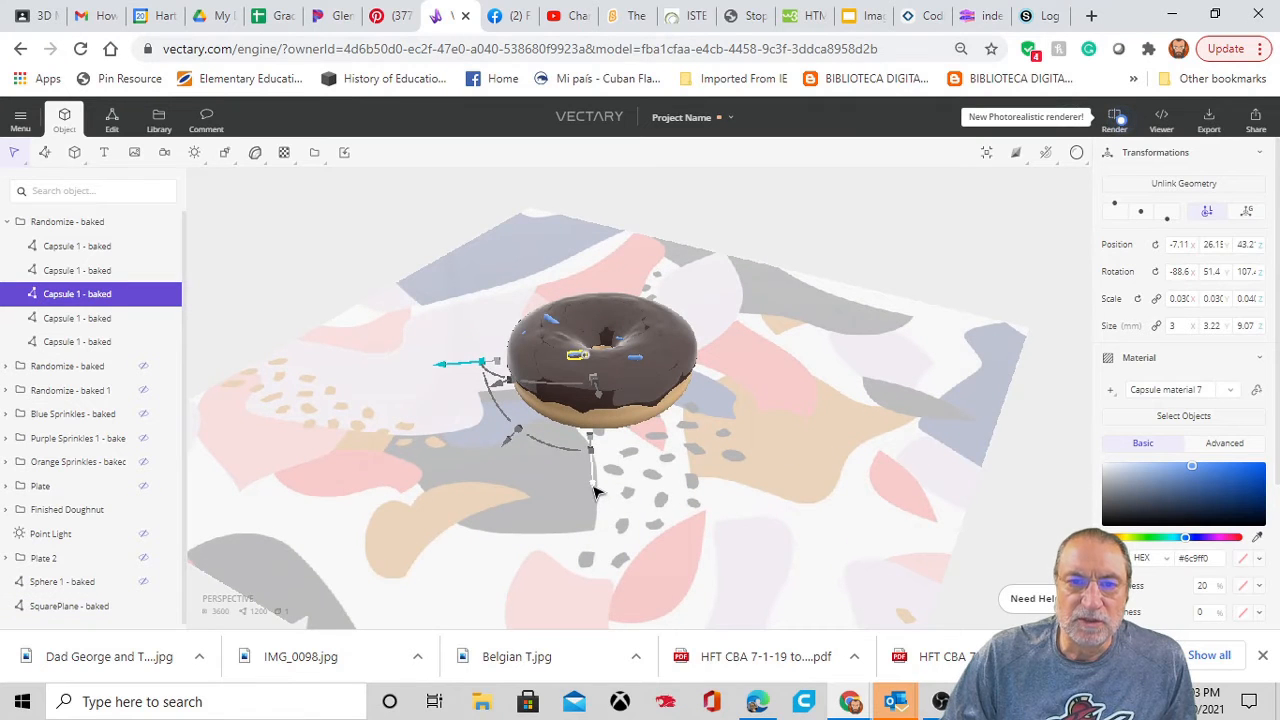
drag(594, 490, 594, 484)
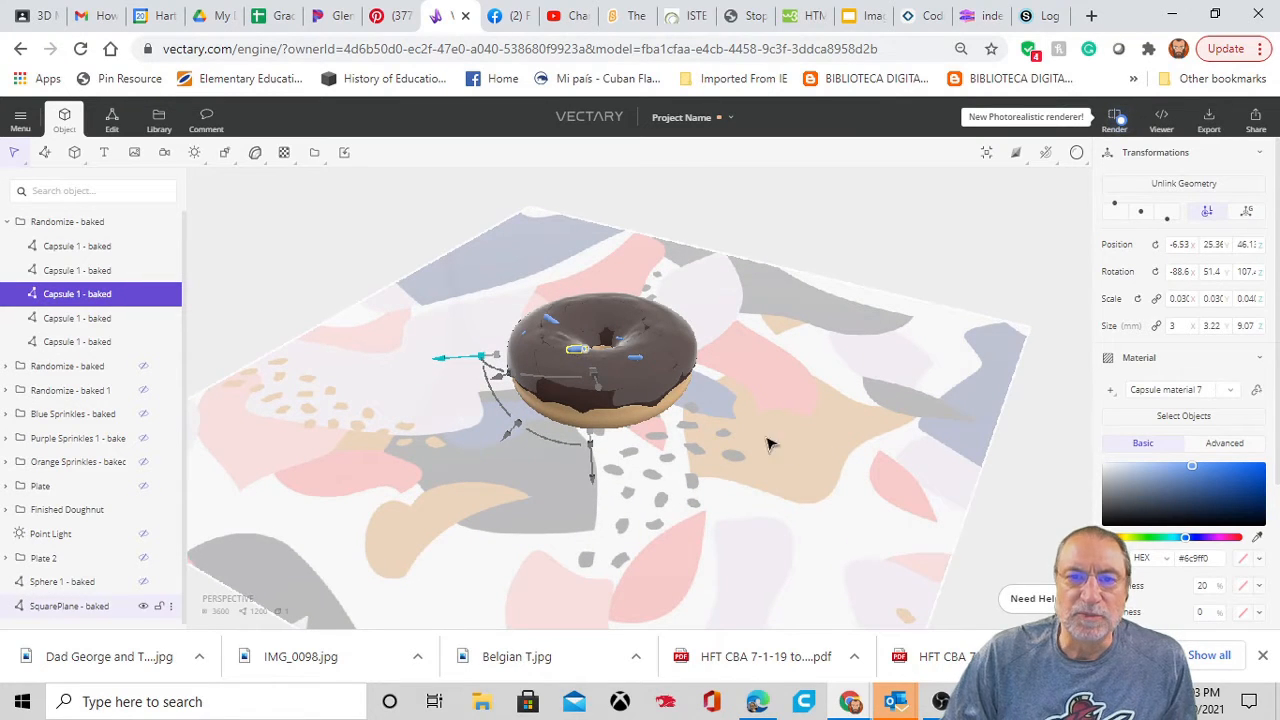
Enlarge the tiny fifth capsule in the baked group proportionally by setting its X size to 3 mm.
right_drag(850, 437, 580, 450)
click(578, 449)
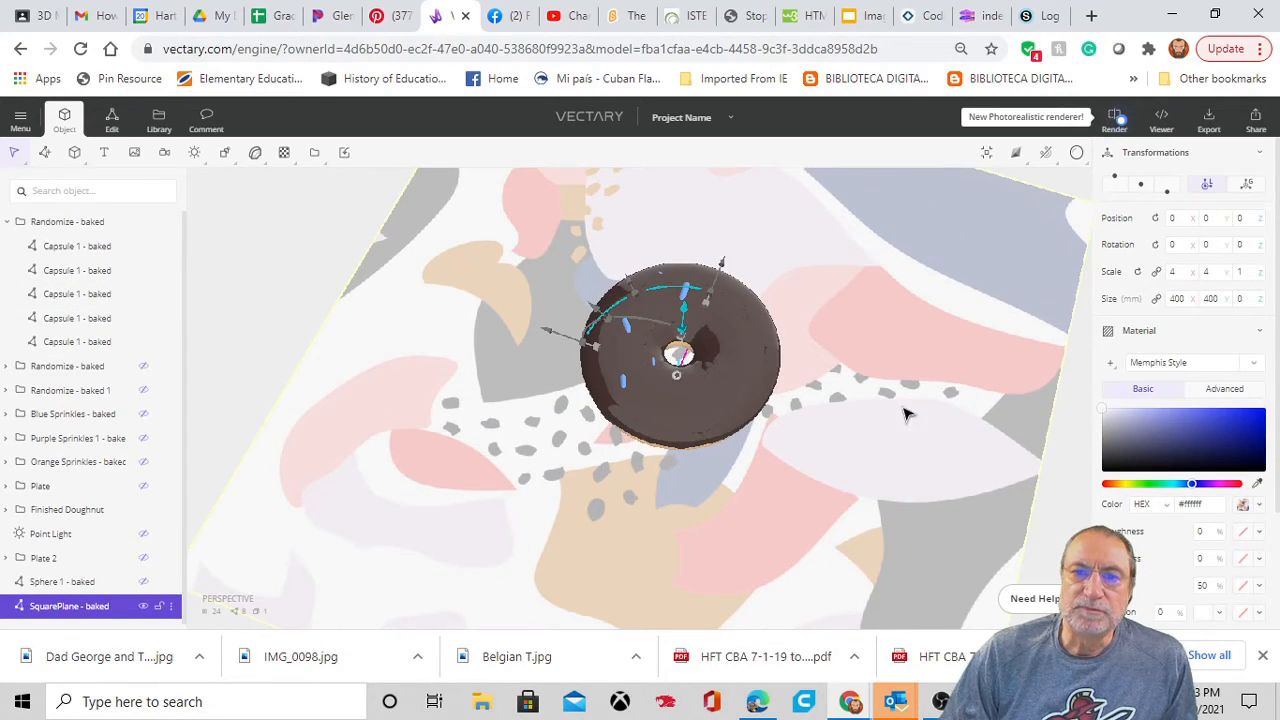
right_drag(903, 414, 730, 445)
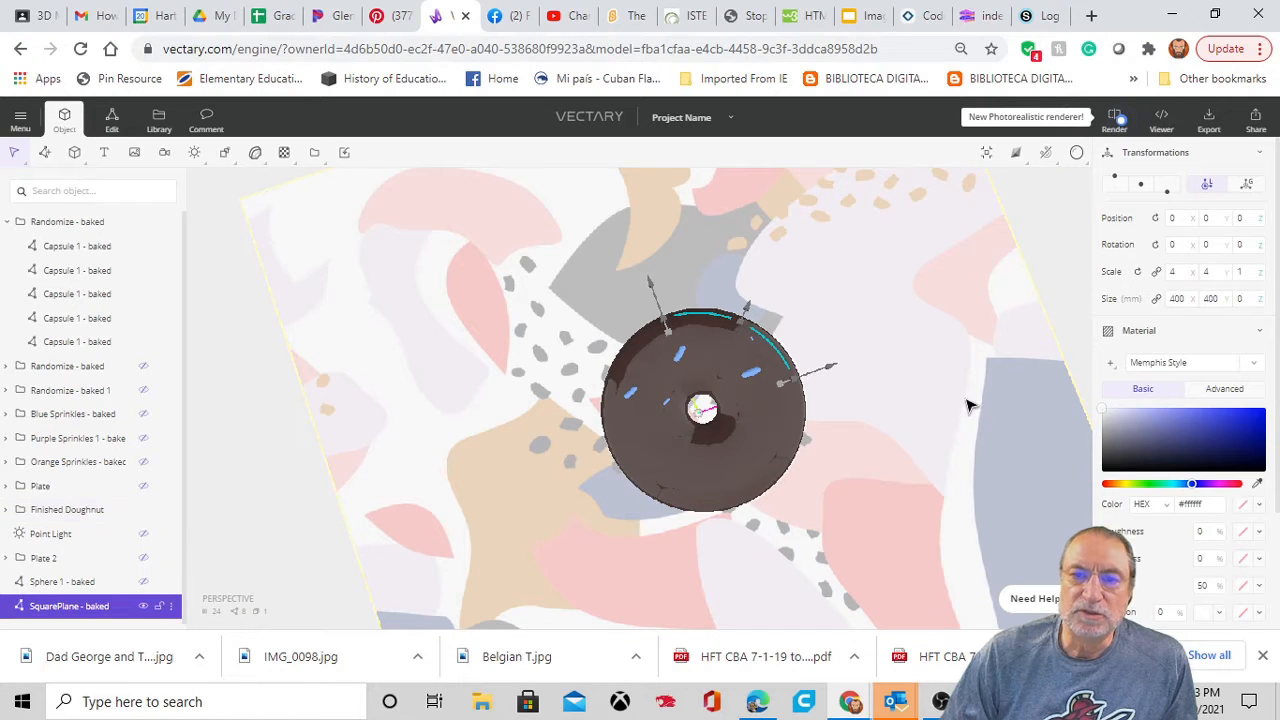
click(100, 303)
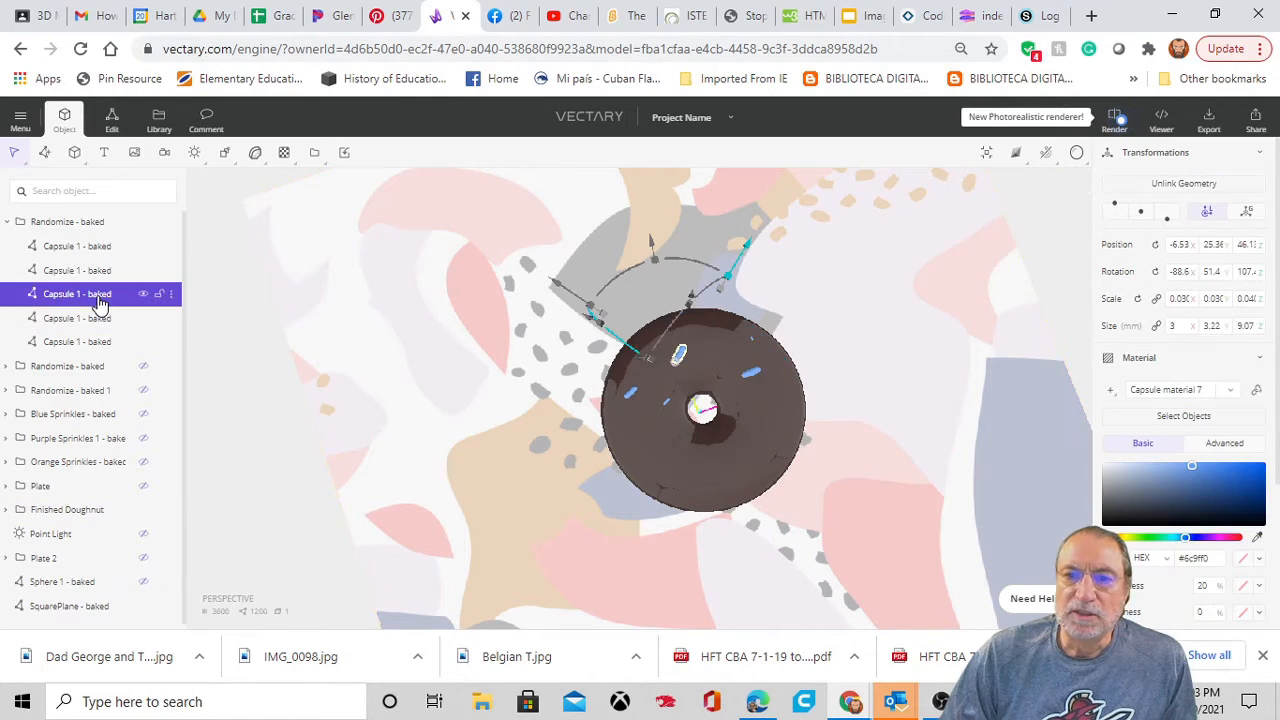
click(100, 316)
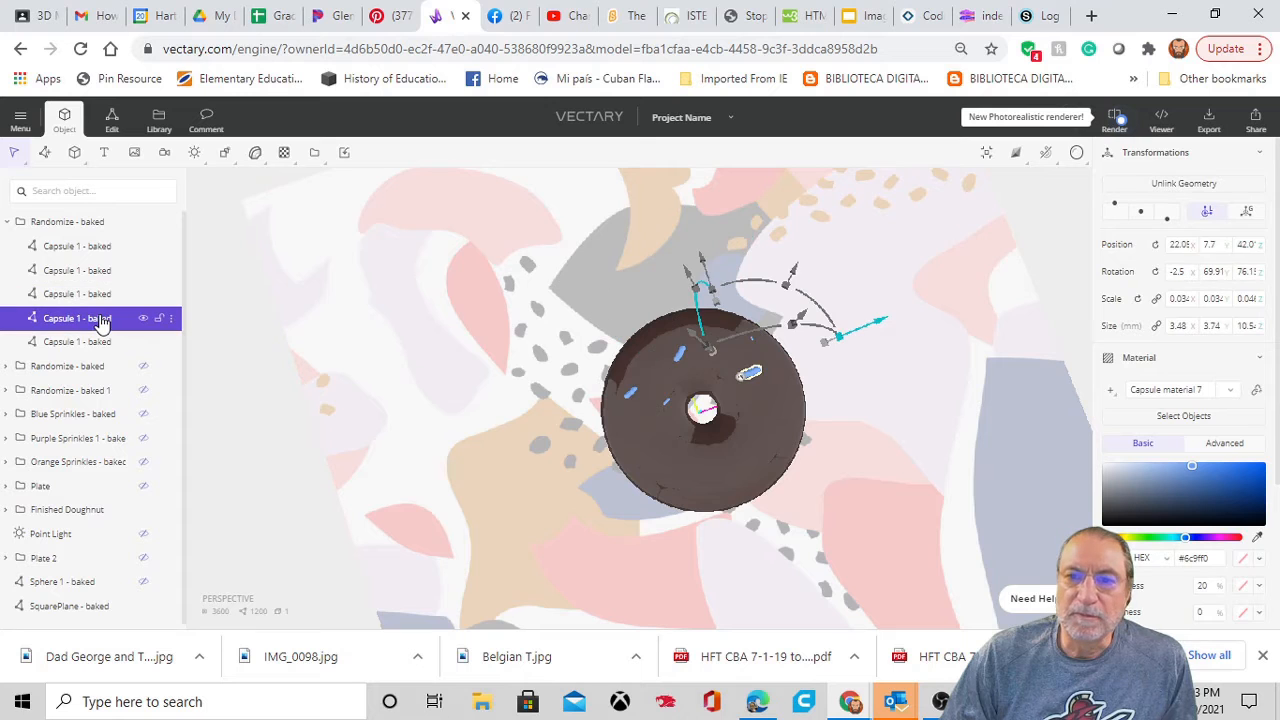
click(100, 344)
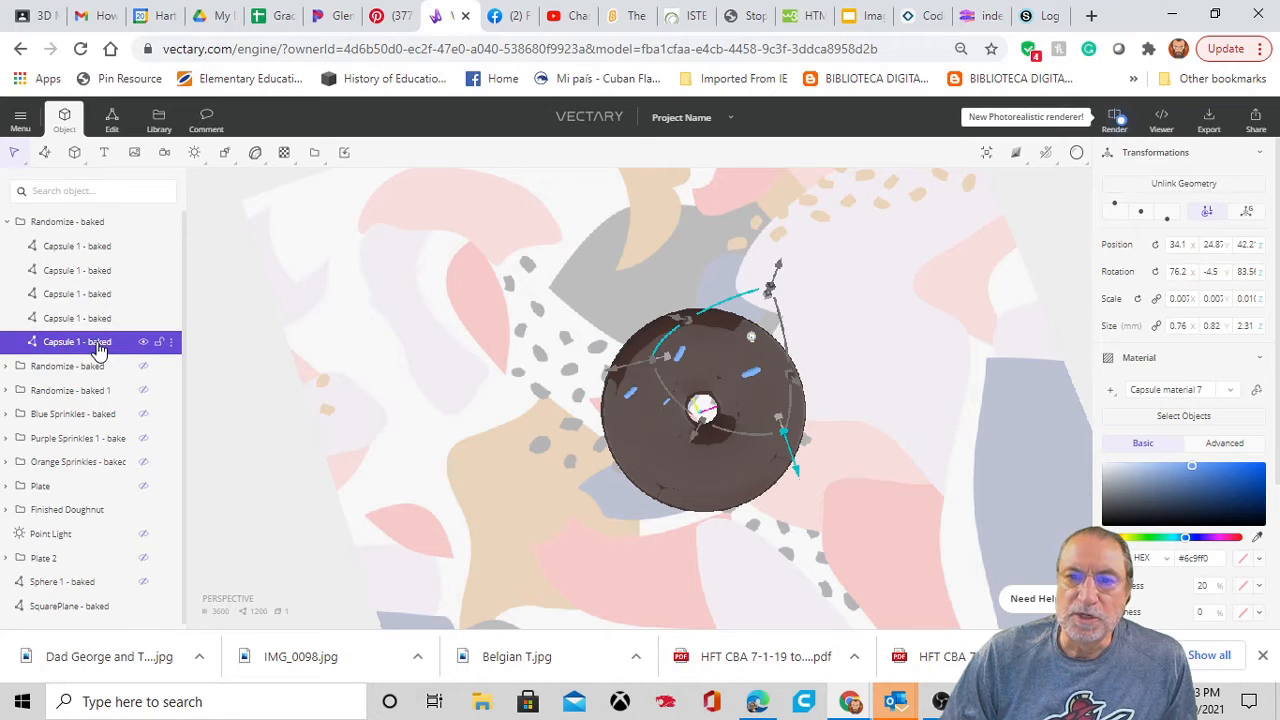
drag(908, 372, 818, 300)
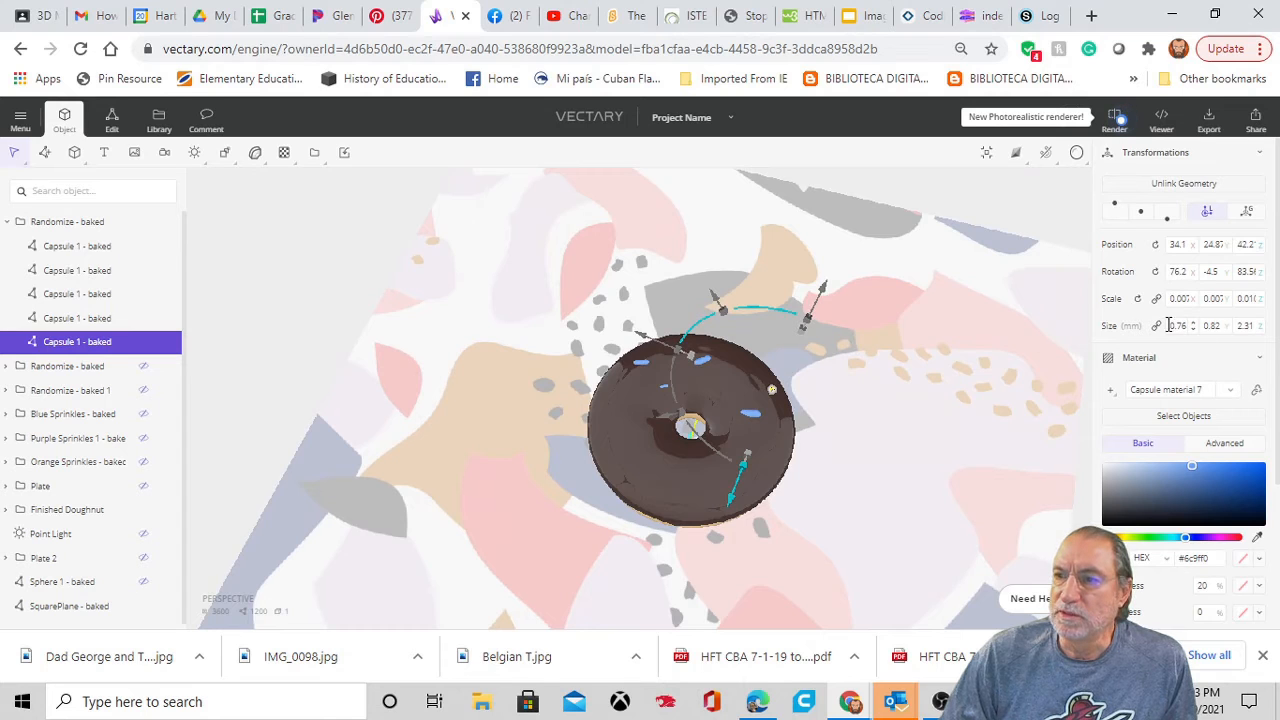
drag(1170, 325, 1194, 324)
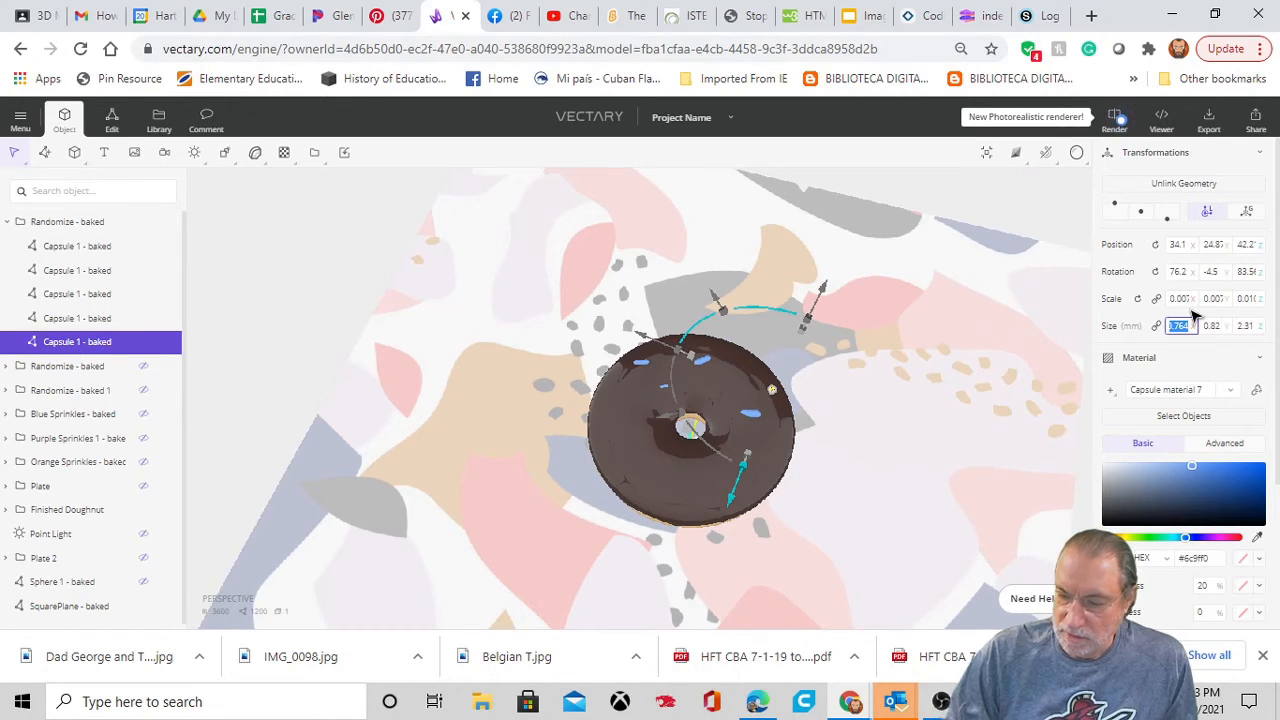
text(3)
key(Return)
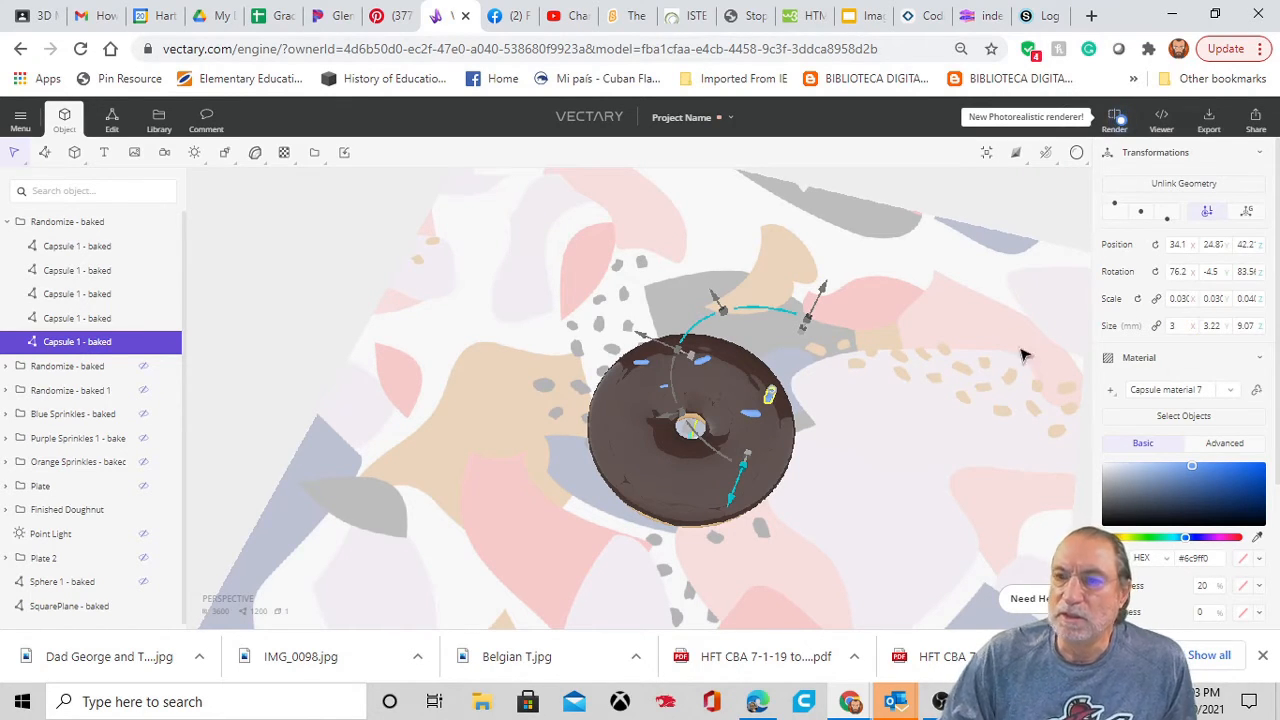
Check how the capsules sit on the icing and adjust the first one's height, placing it at about X -28.5, Y 19.9, Z 44.4.
drag(868, 380, 845, 300)
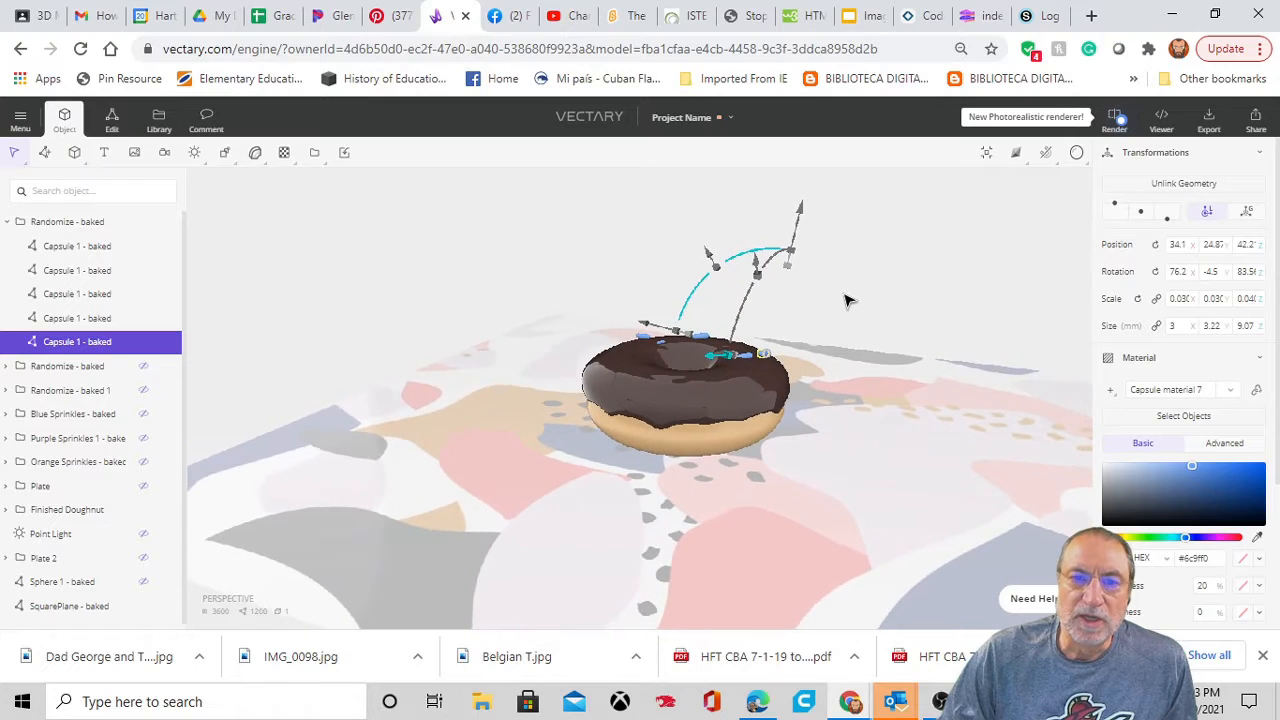
click(100, 272)
drag(491, 474, 640, 372)
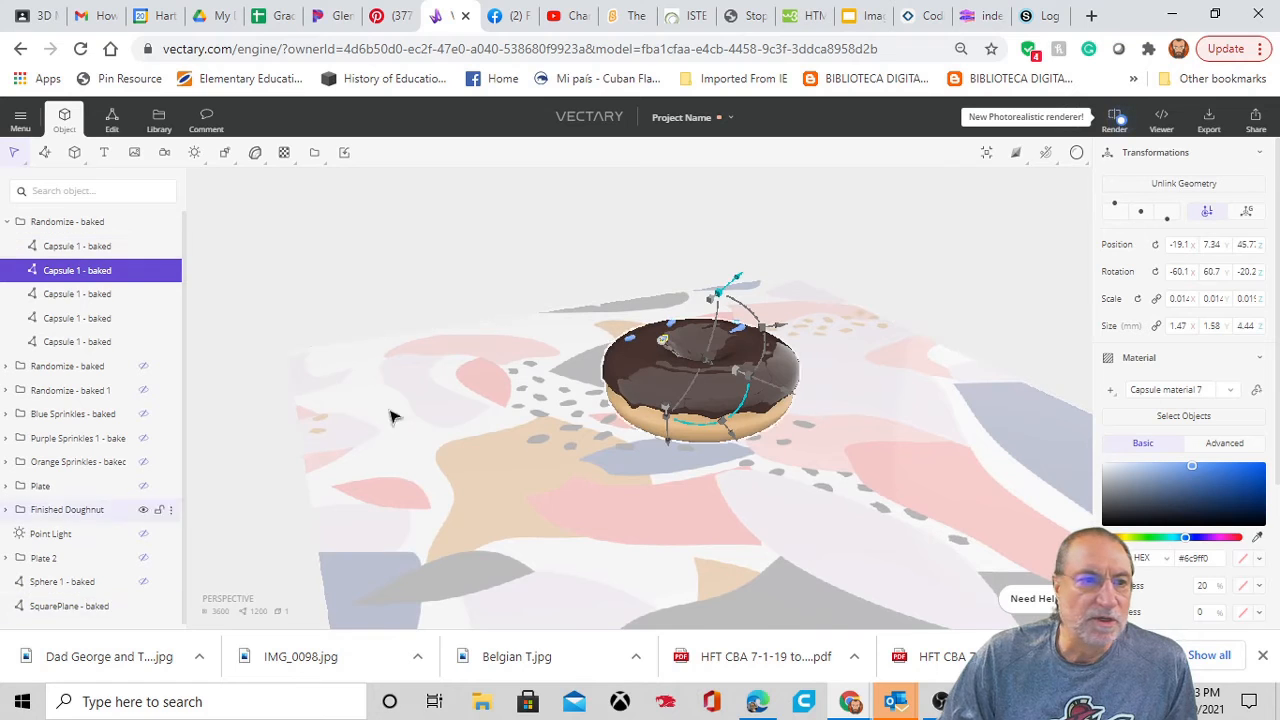
click(73, 344)
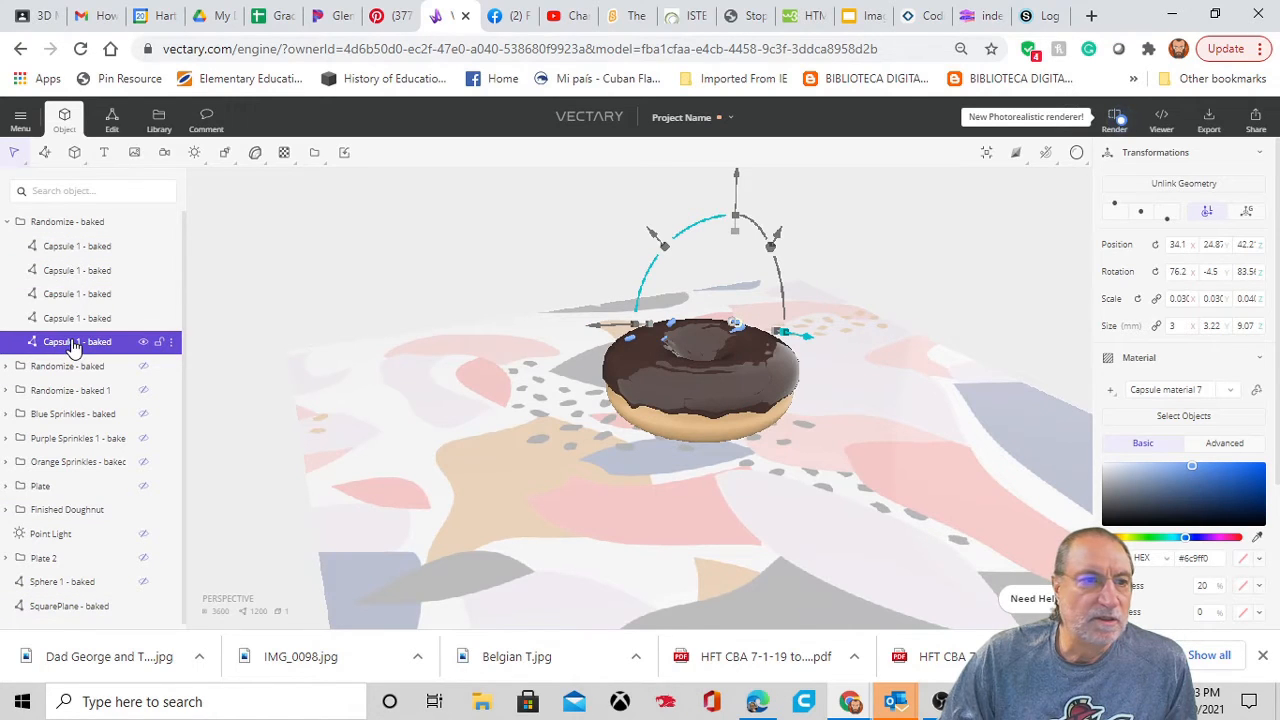
click(64, 247)
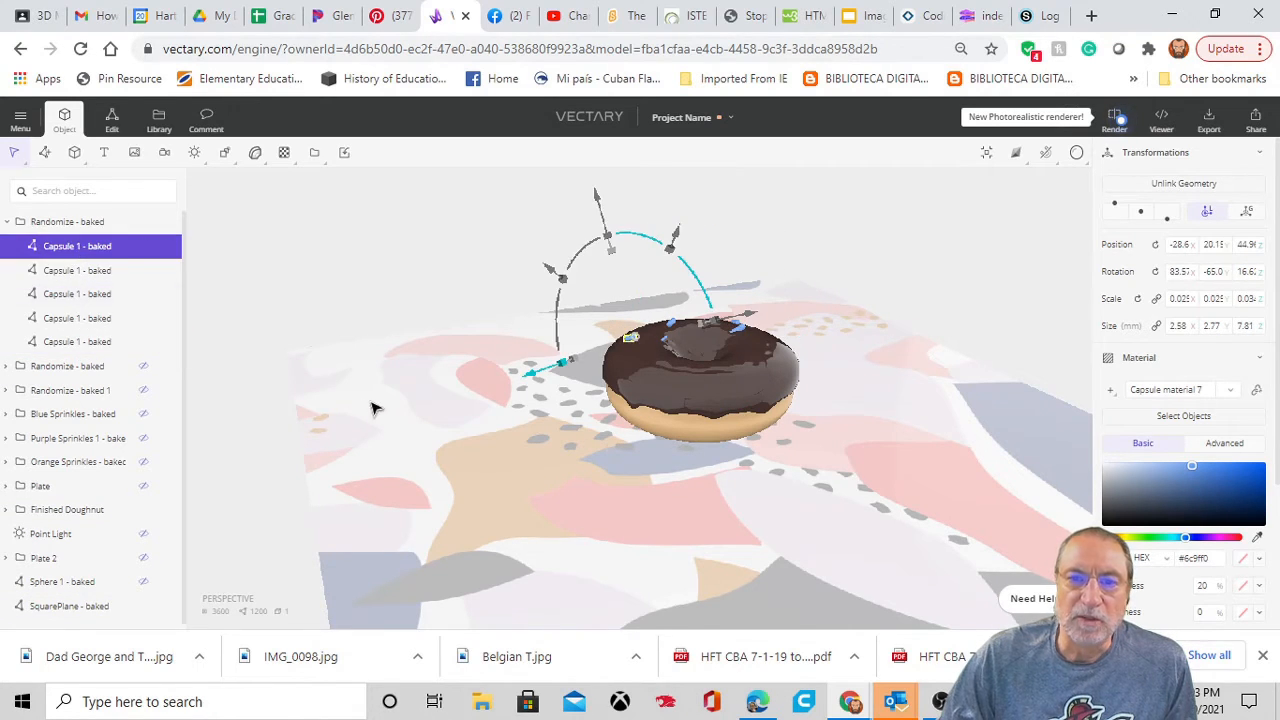
drag(548, 452, 952, 408)
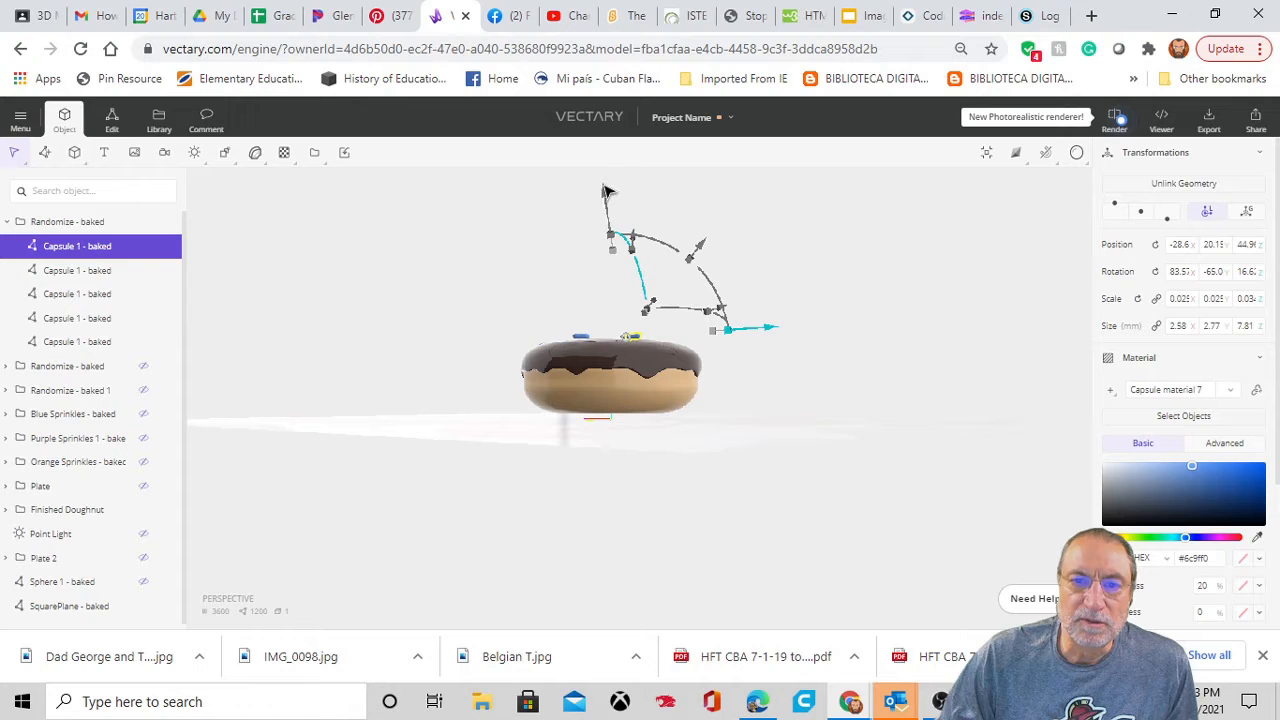
drag(608, 191, 608, 195)
scroll(632, 446, up, 2)
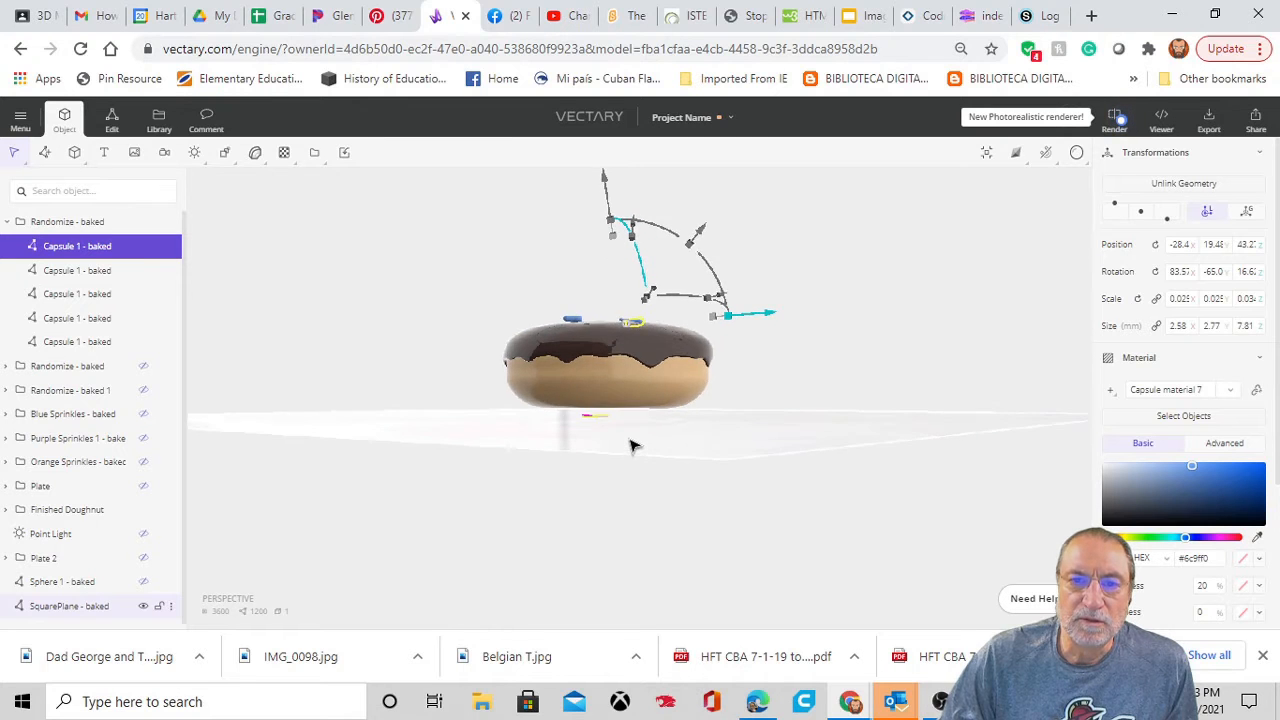
scroll(632, 446, up, 2)
mouse_move(631, 429)
mouse_down()
mouse_move(628, 513)
mouse_move(631, 449)
mouse_up()
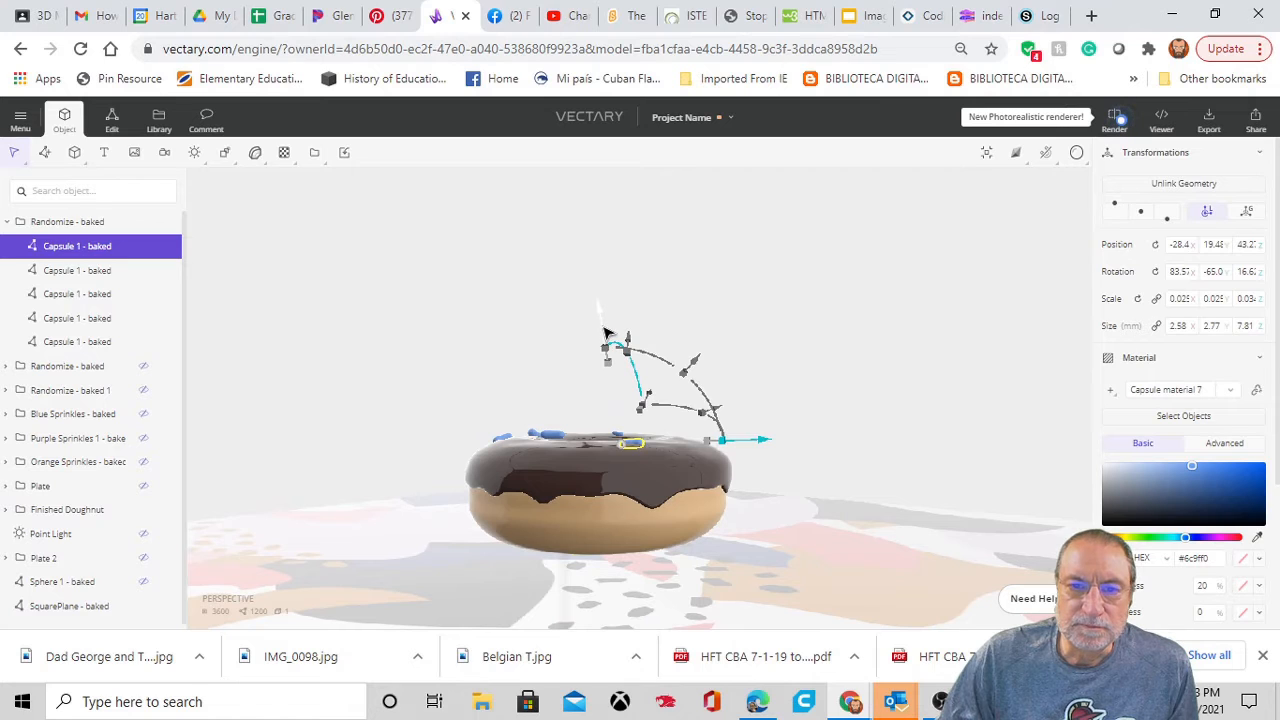
drag(603, 328, 603, 327)
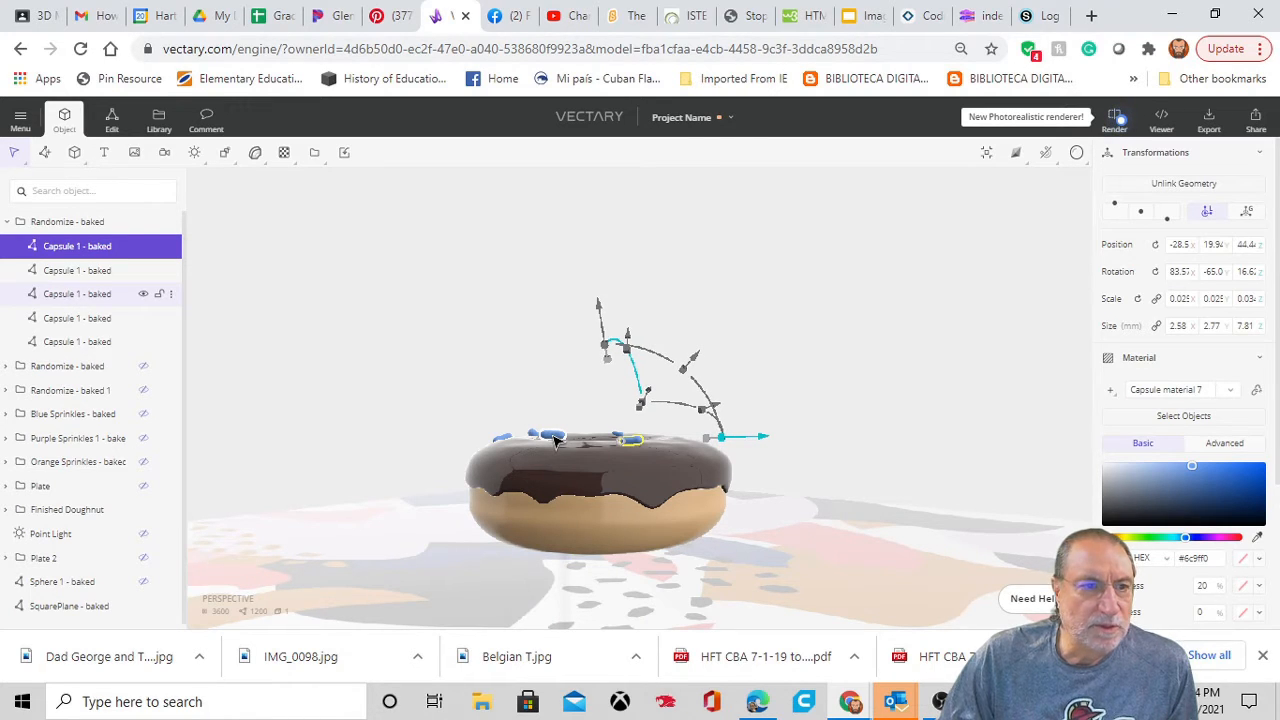
Lower the third capsule in the baked group onto the icing at about X -6.8, Y 25.8, Z 44.6.
click(91, 296)
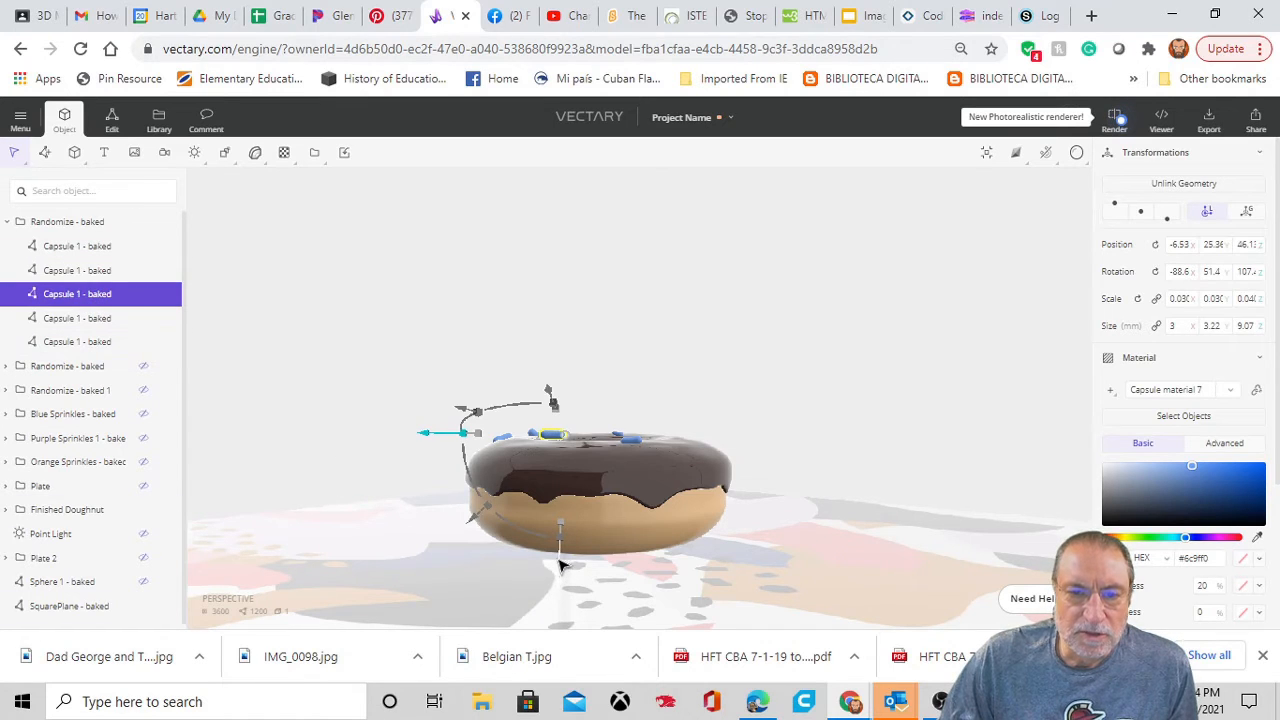
drag(560, 567, 561, 571)
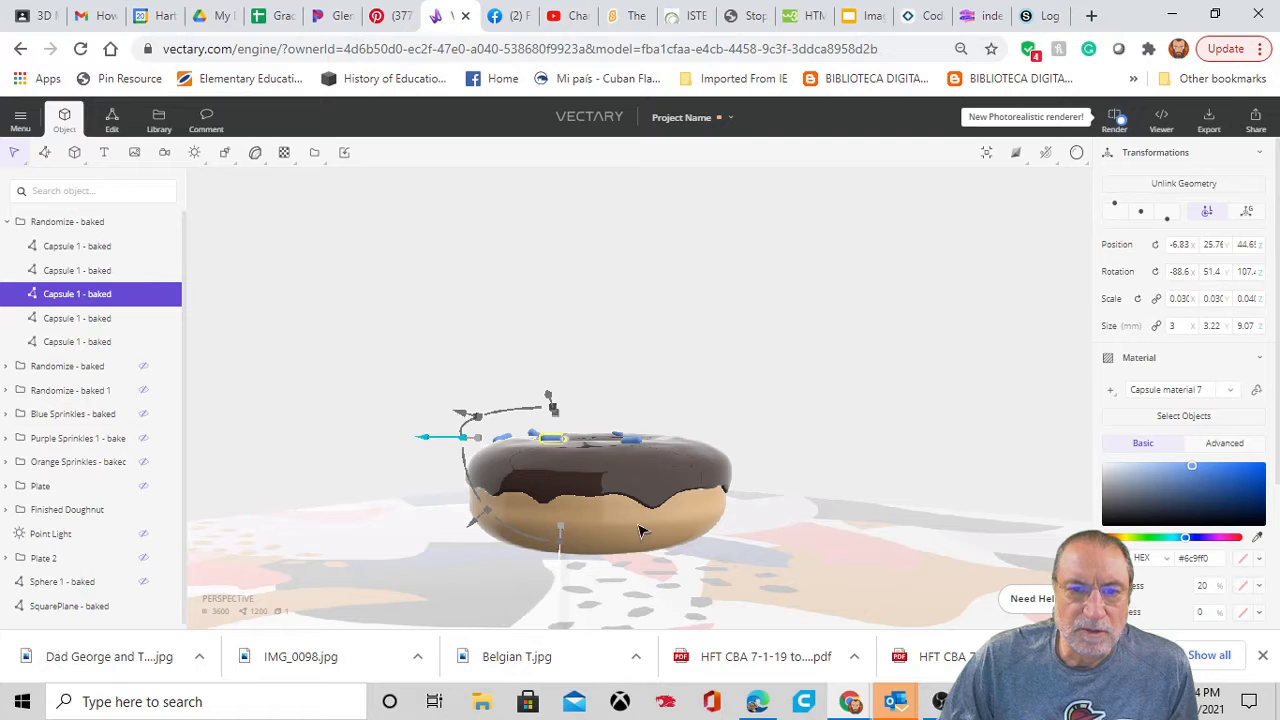
drag(937, 469, 874, 563)
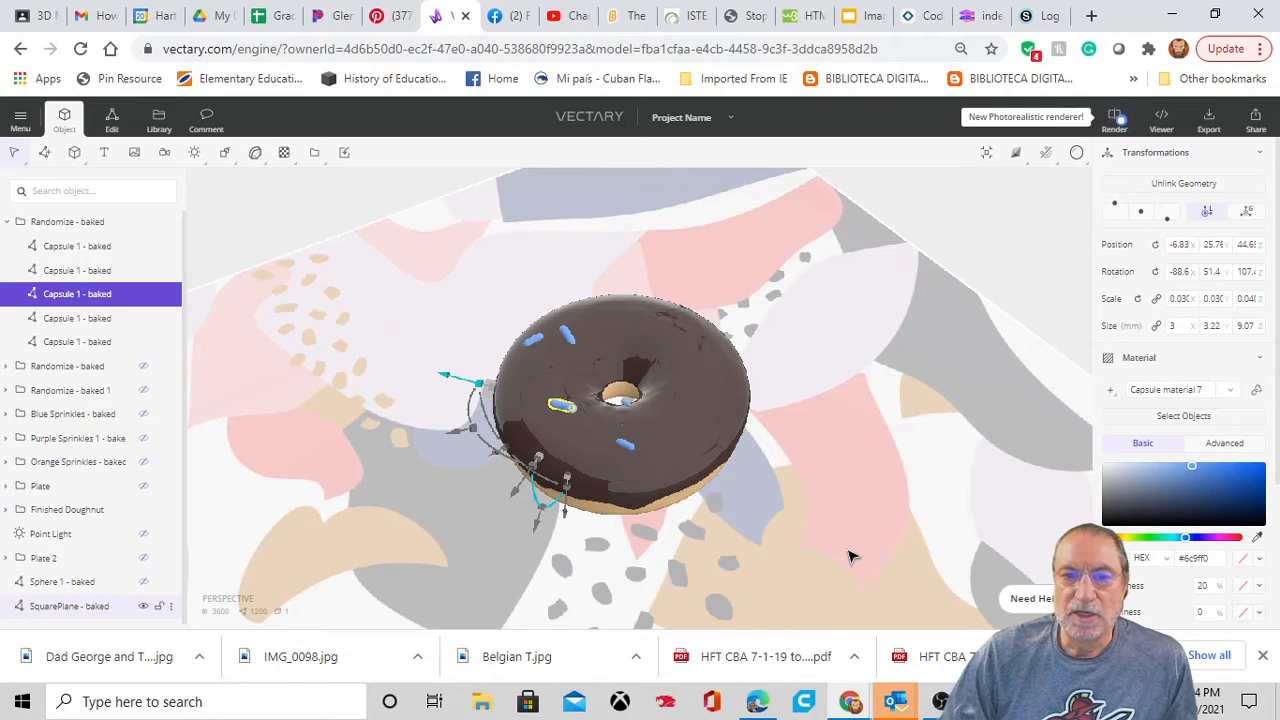
Rename the visible baked group holding the five adjusted blue capsules as "Blue Sprinkles - baked".
click(50, 221)
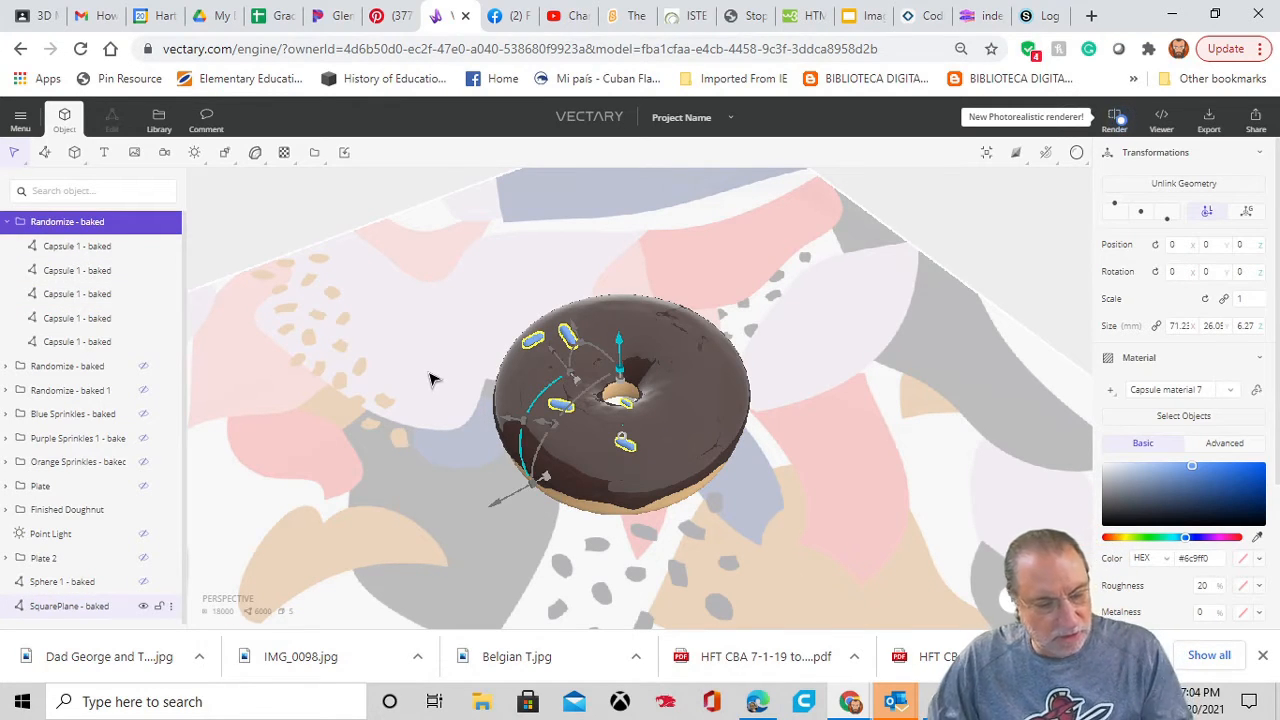
double_click(47, 222)
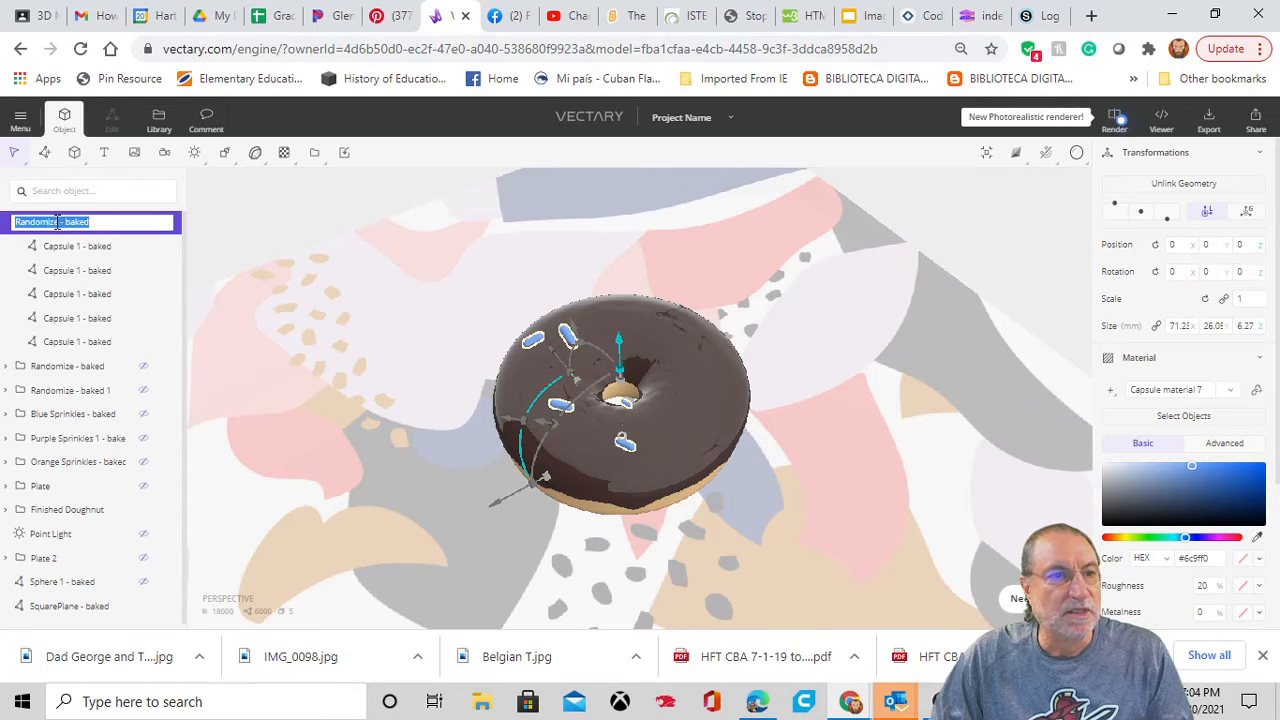
key(Return)
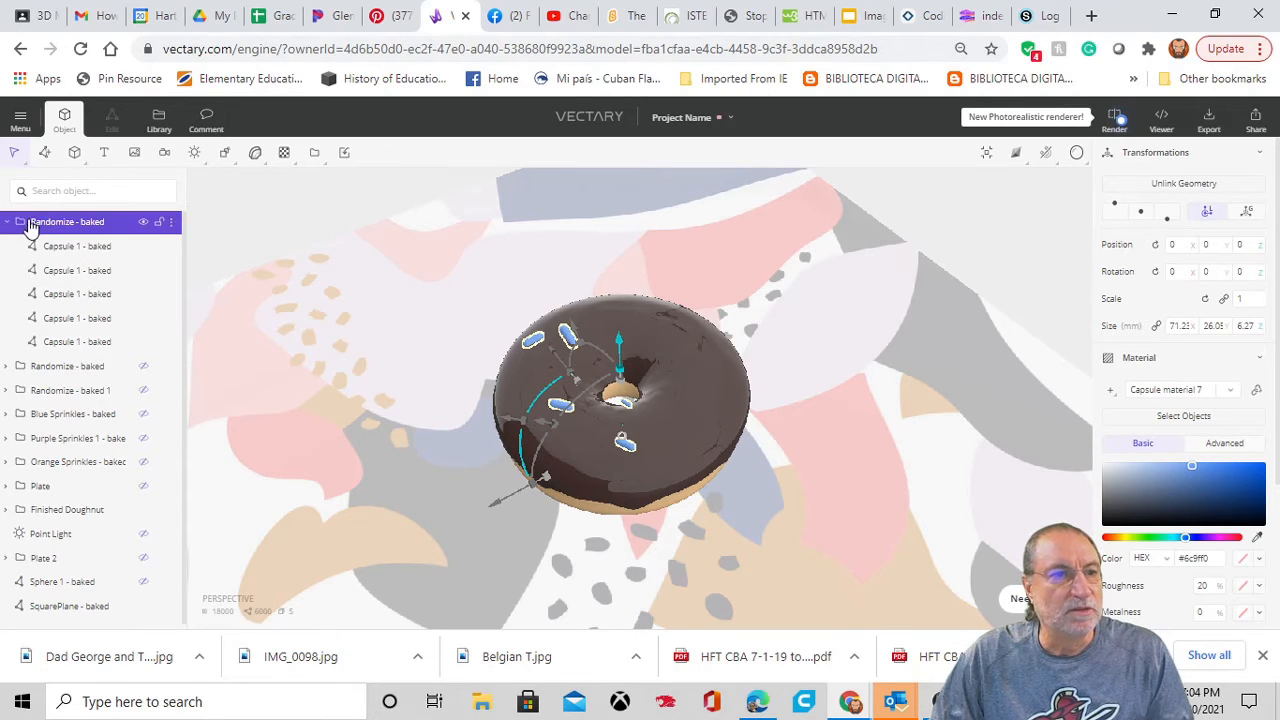
double_click(47, 222)
click(45, 222)
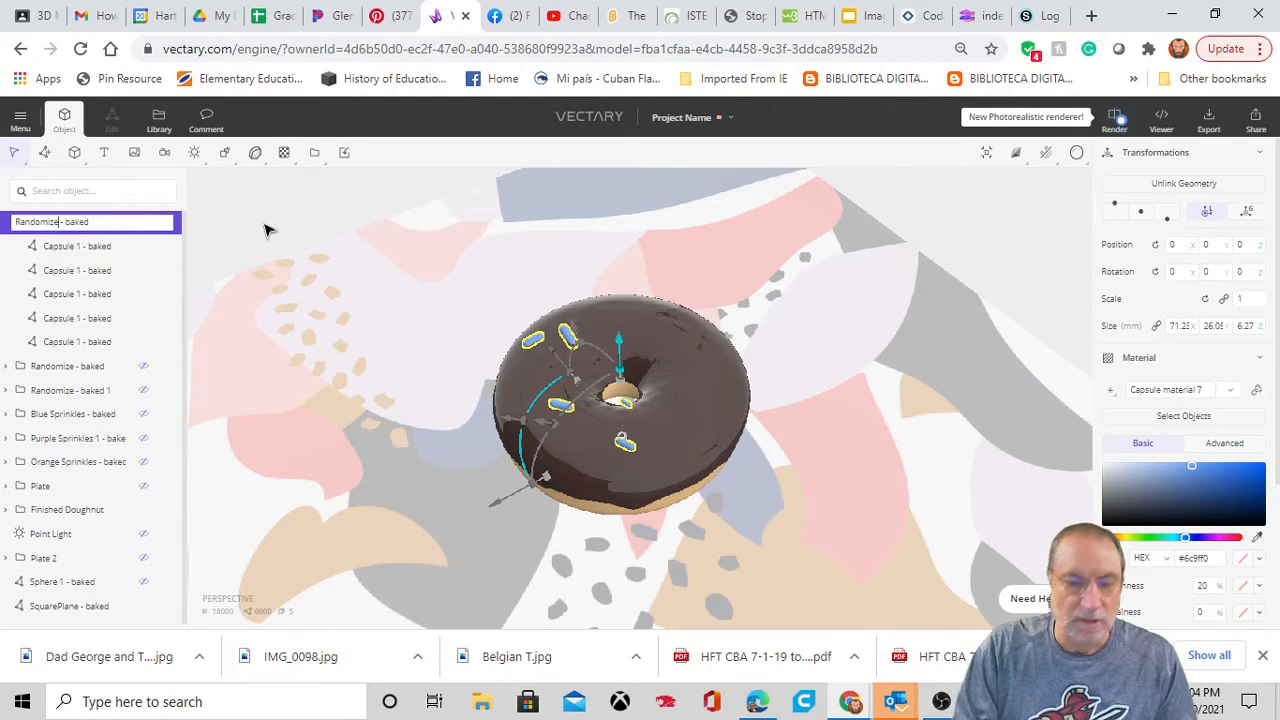
key(BackSpace)
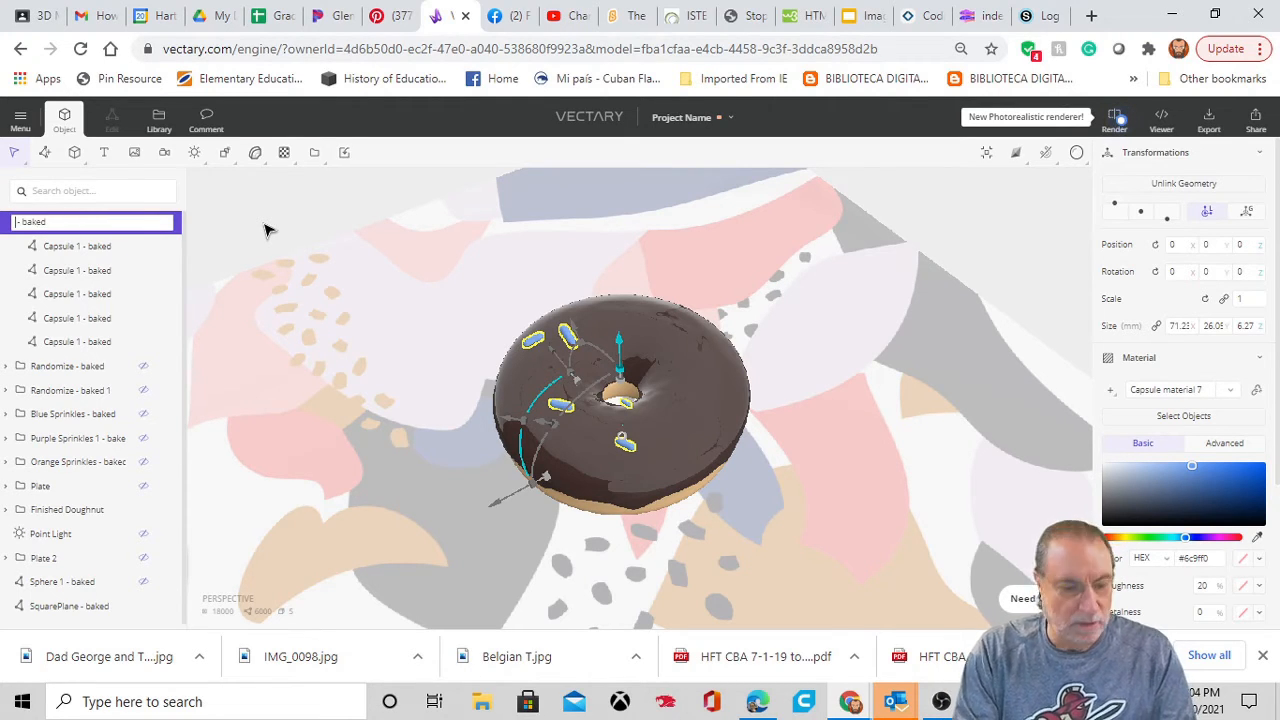
text(B )
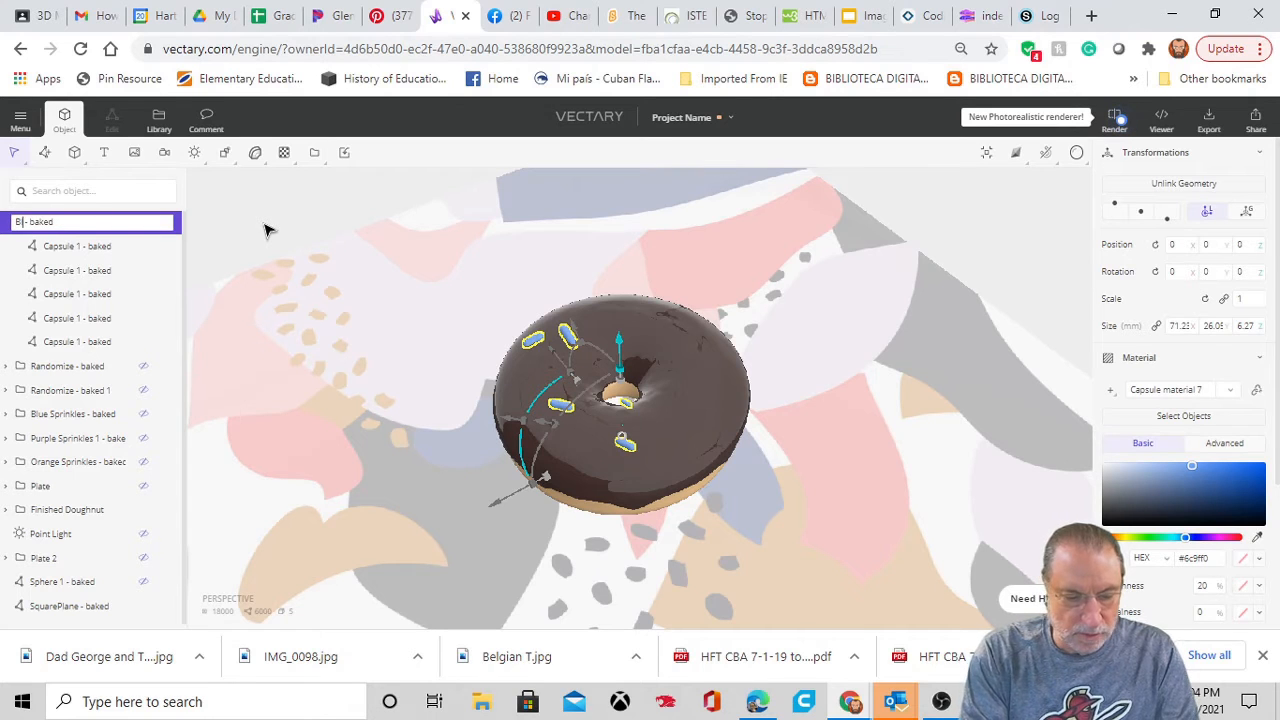
text(lue Sp)
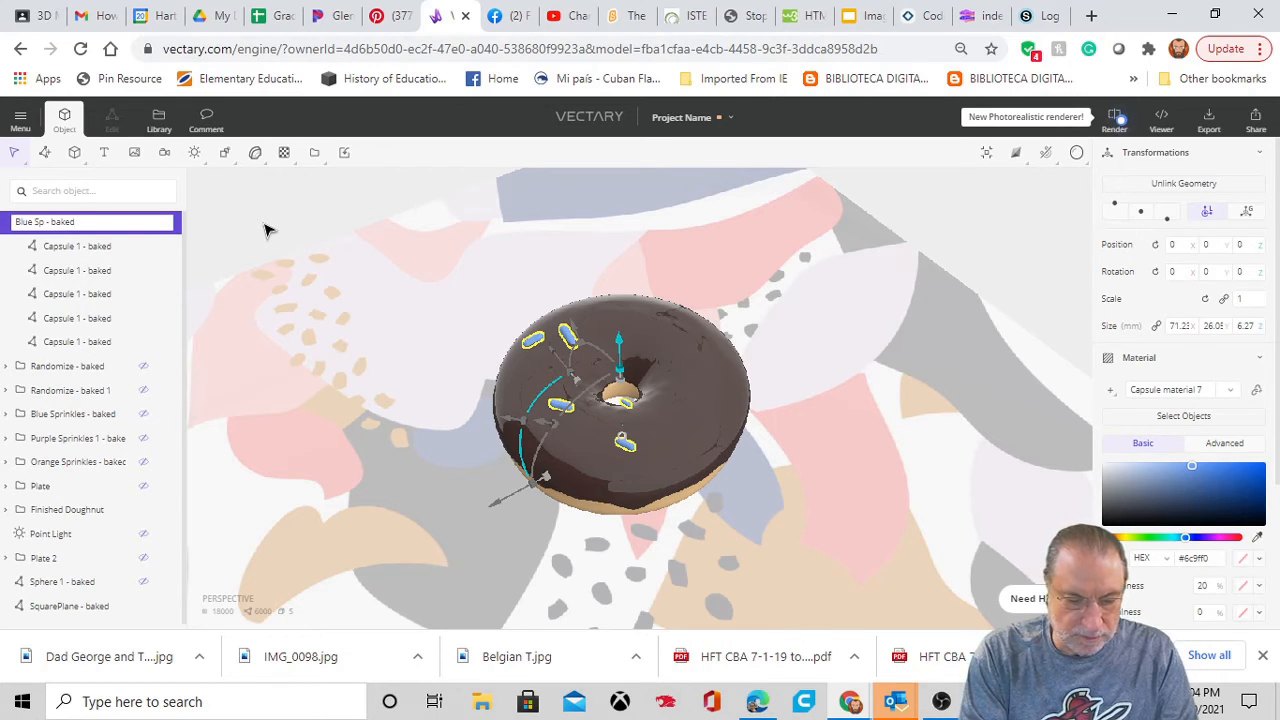
text(rinkles)
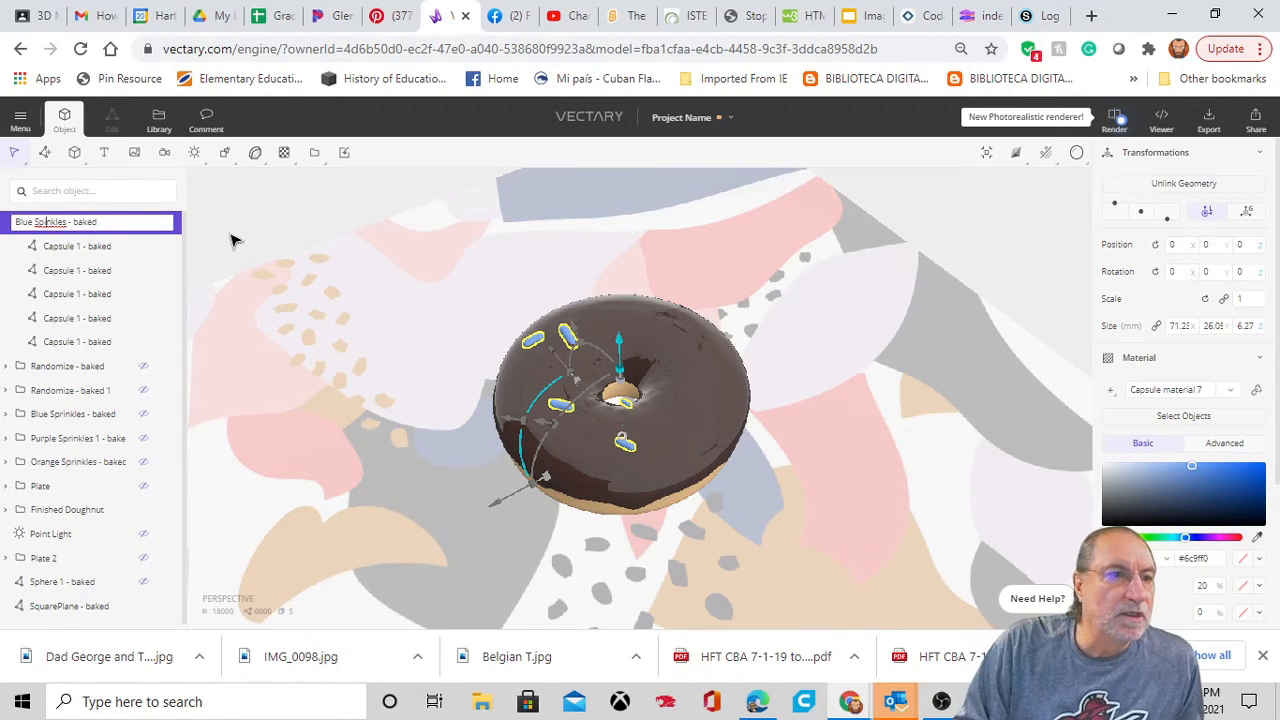
text(r)
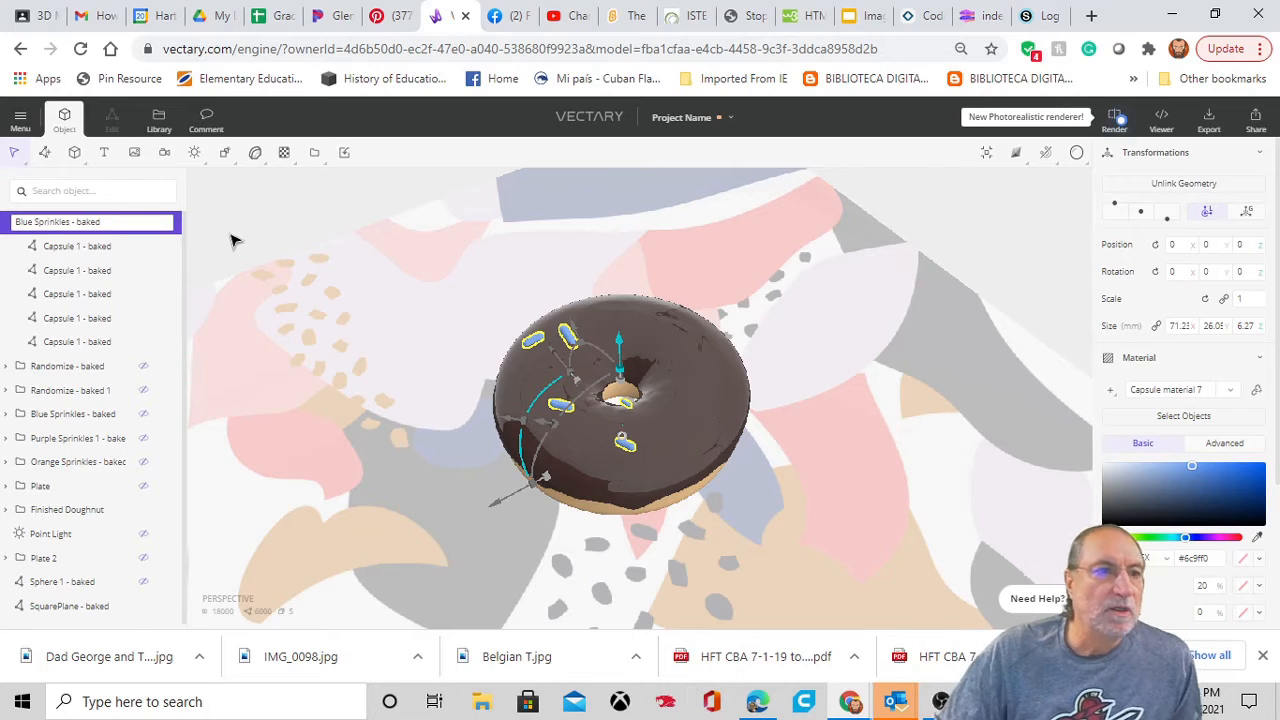
click(828, 321)
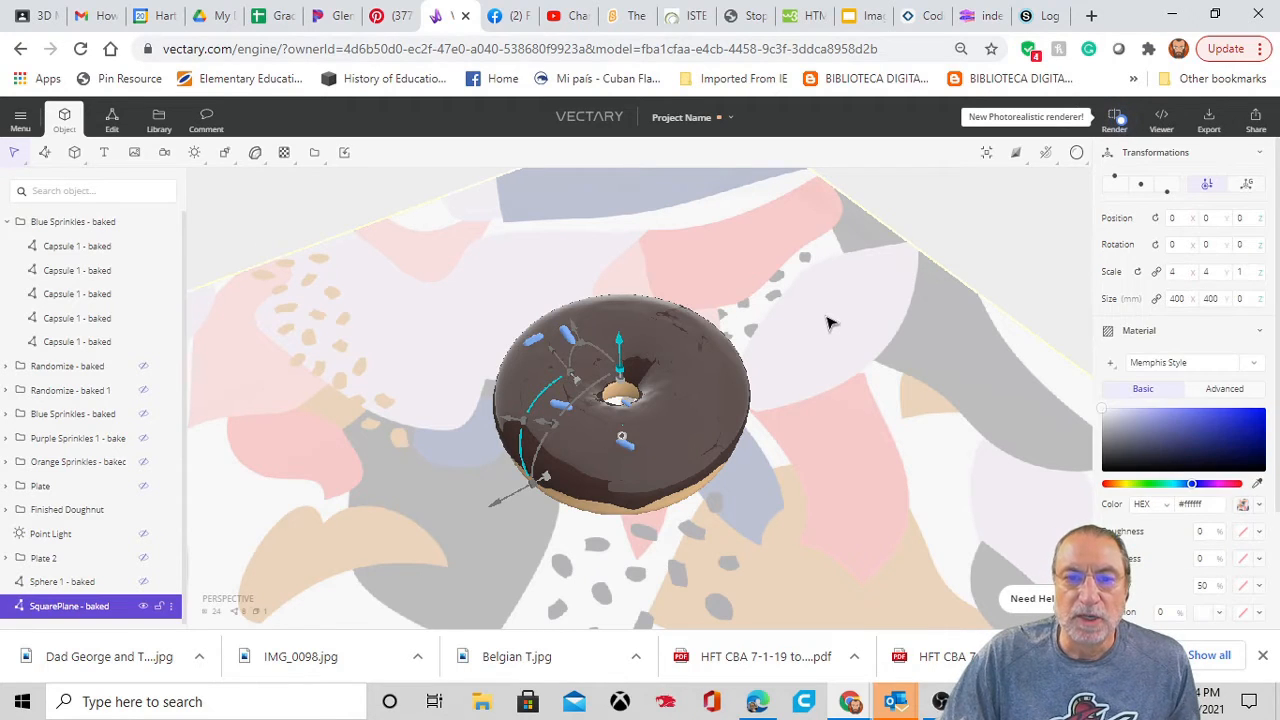
Duplicate the blue sprinkles group and rotate the copy to about 103.6 degrees around Z.
click(52, 222)
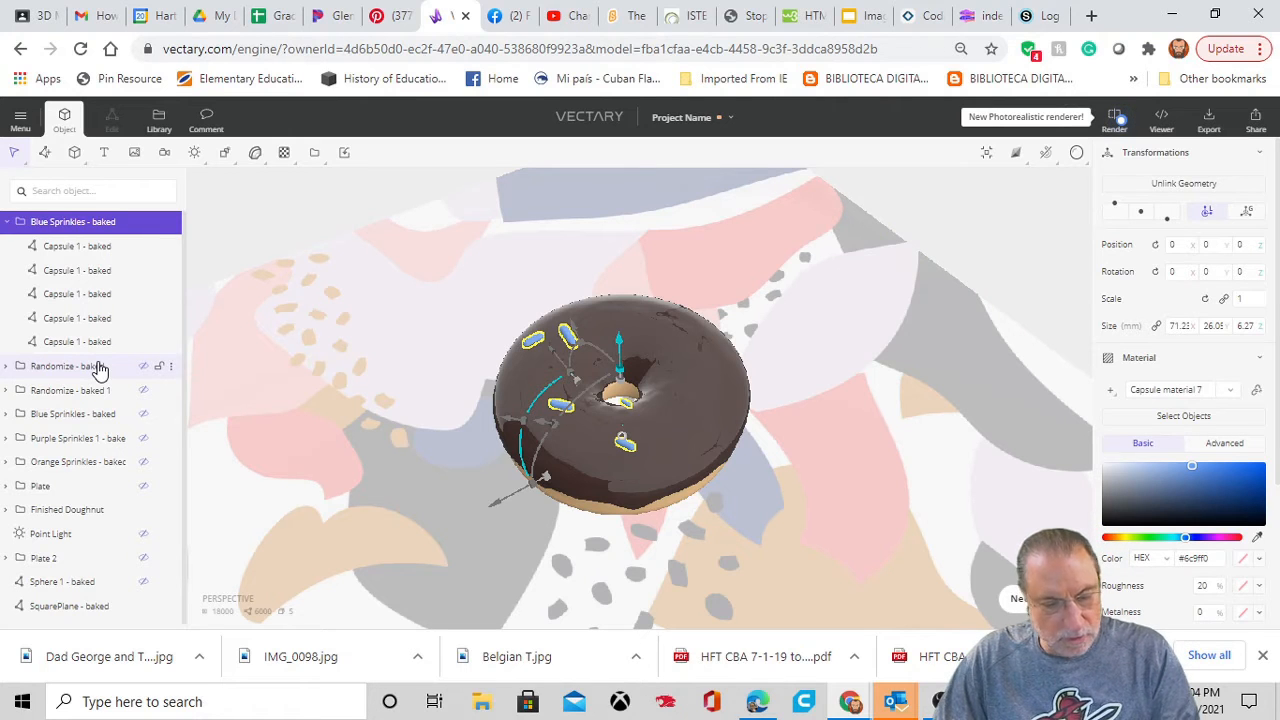
key(ctrl+d)
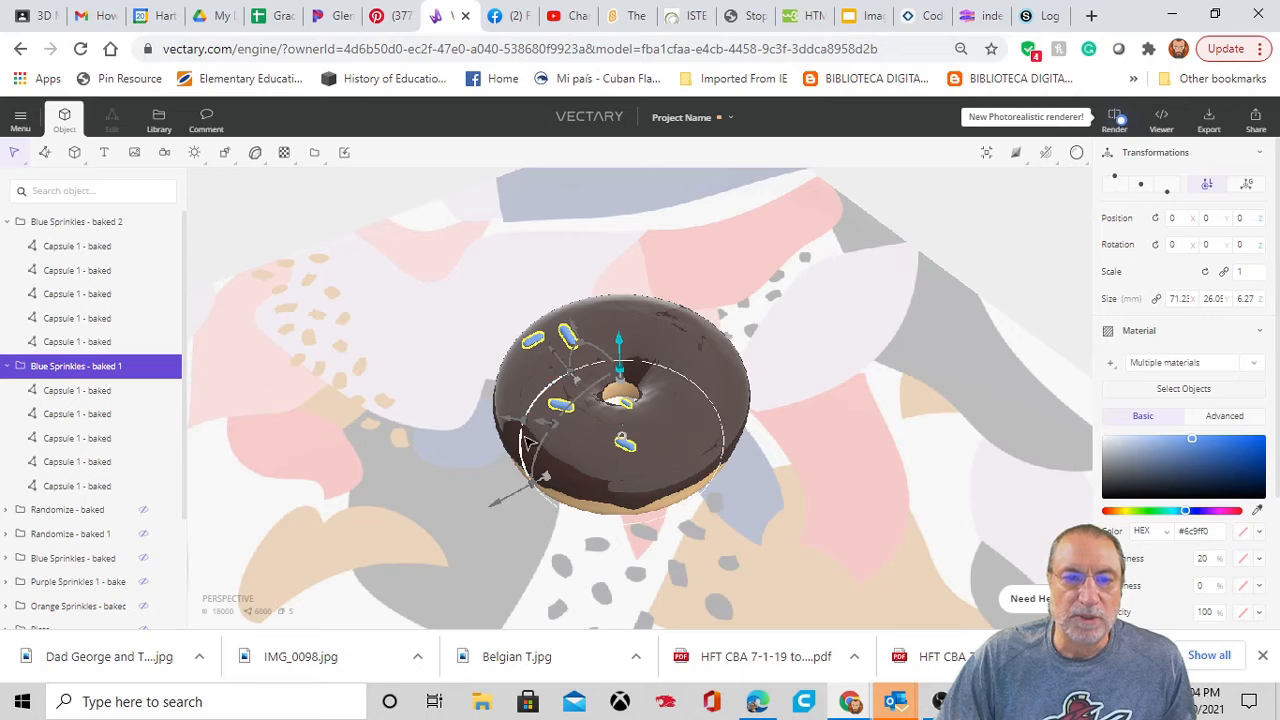
drag(522, 440, 643, 500)
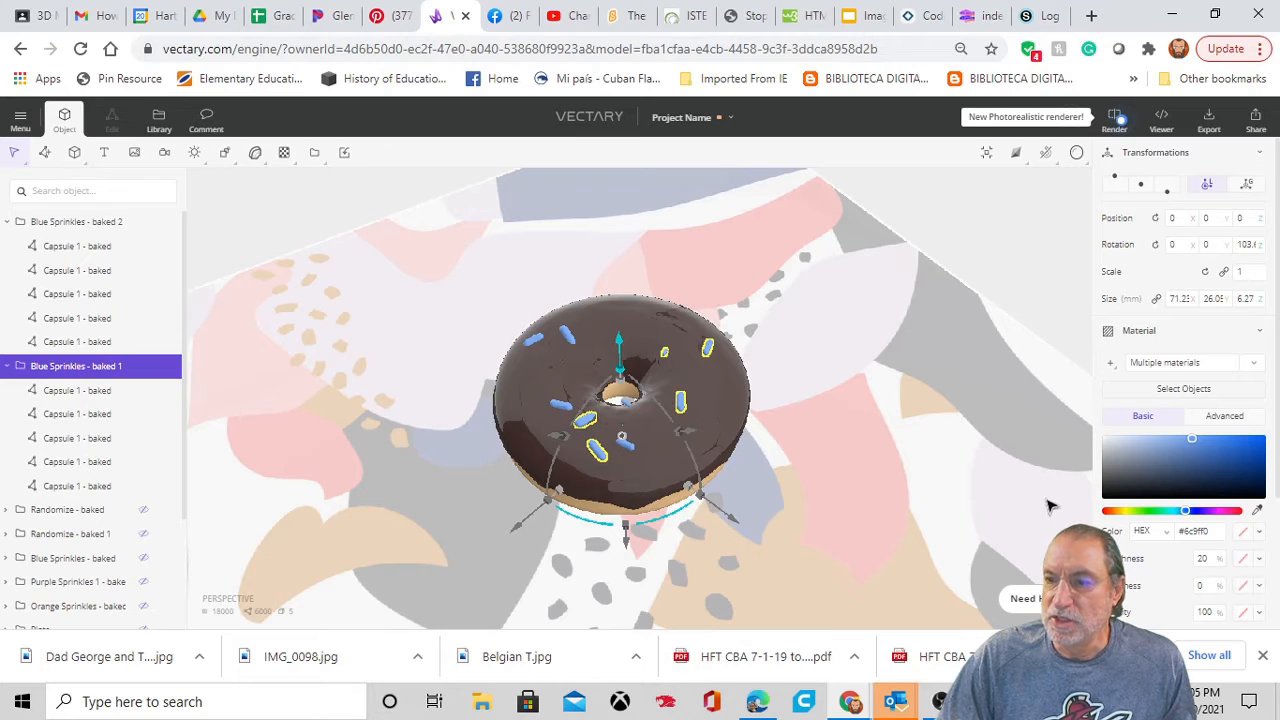
Recolour the rotated copy of the sprinkles green (#79f06c).
drag(1187, 517, 1156, 517)
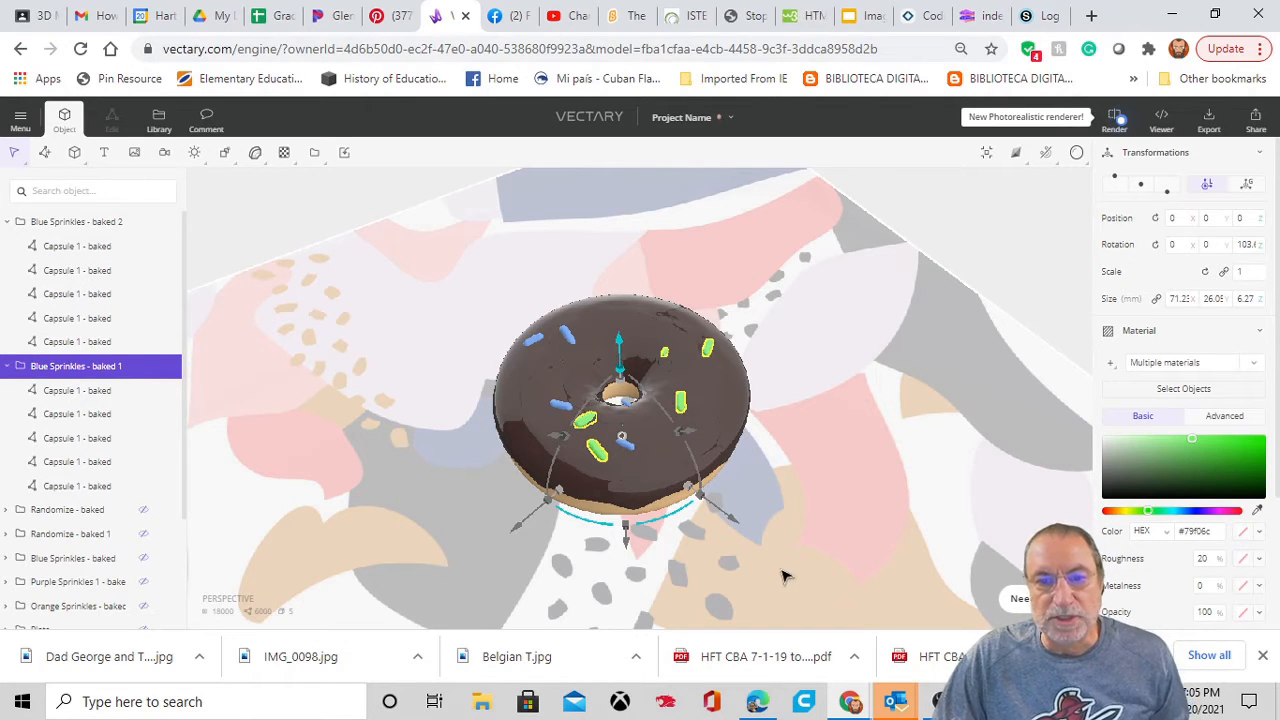
drag(587, 520, 614, 530)
key(ctrl+z)
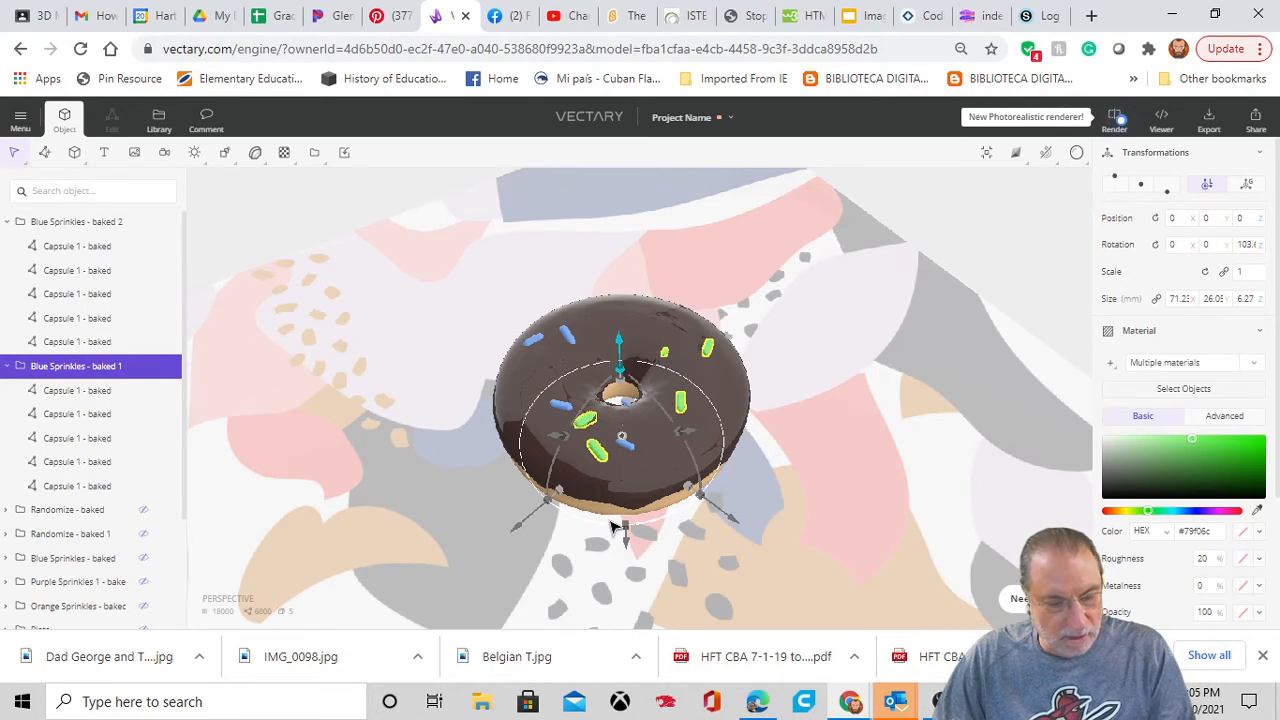
Duplicate the green sprinkles group and rotate the new copy to about 156 degrees around Z.
key(ctrl+d)
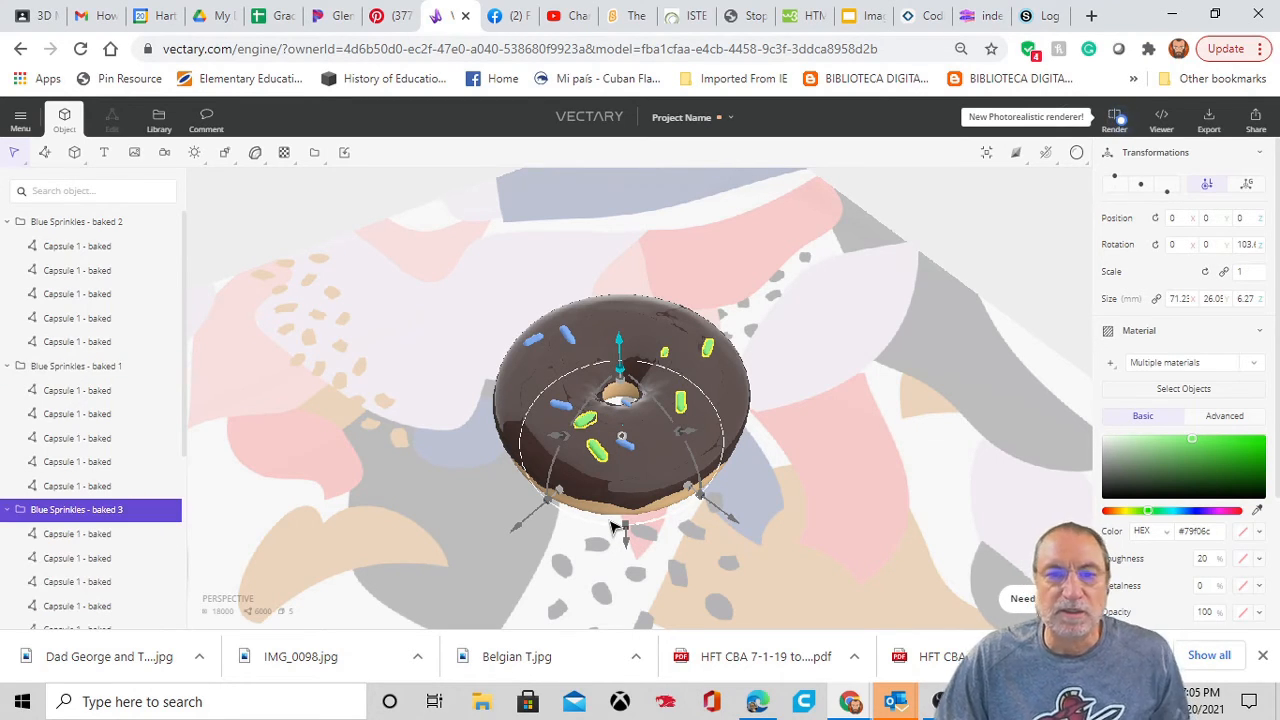
drag(565, 518, 662, 521)
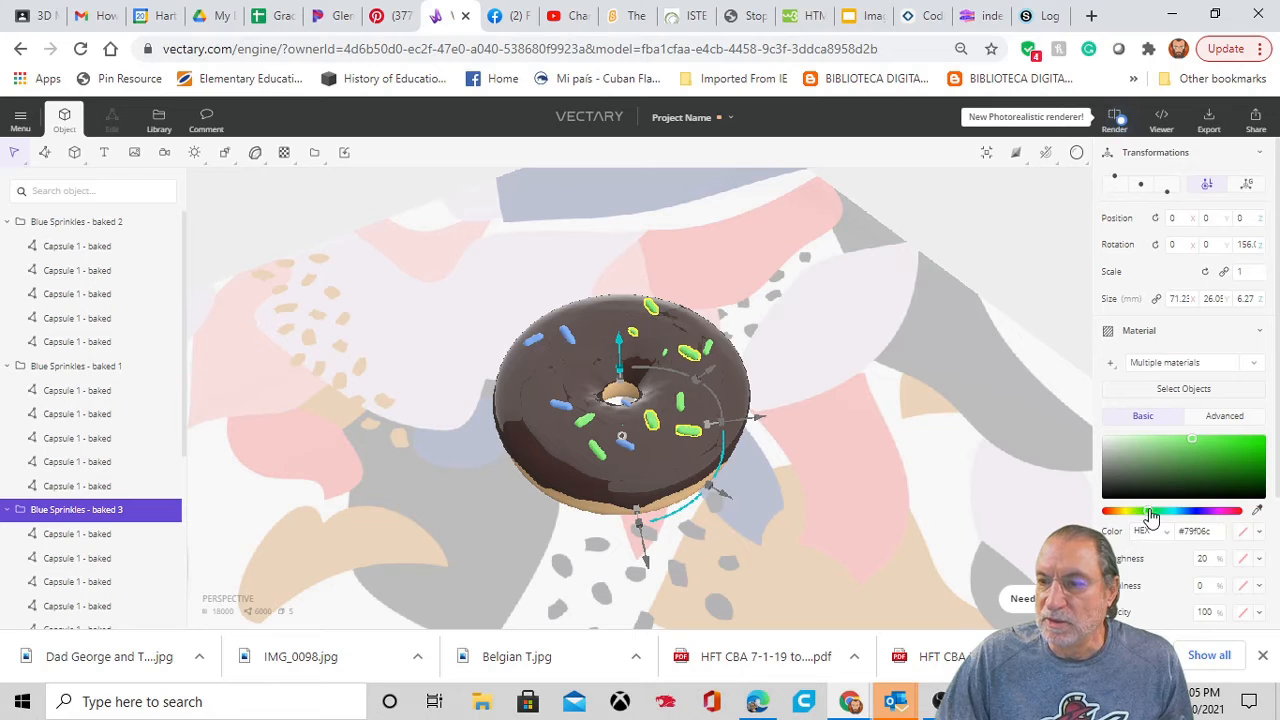
Recolour the newest sprinkles copy a soft pink (#e37feb).
drag(1149, 511, 1216, 523)
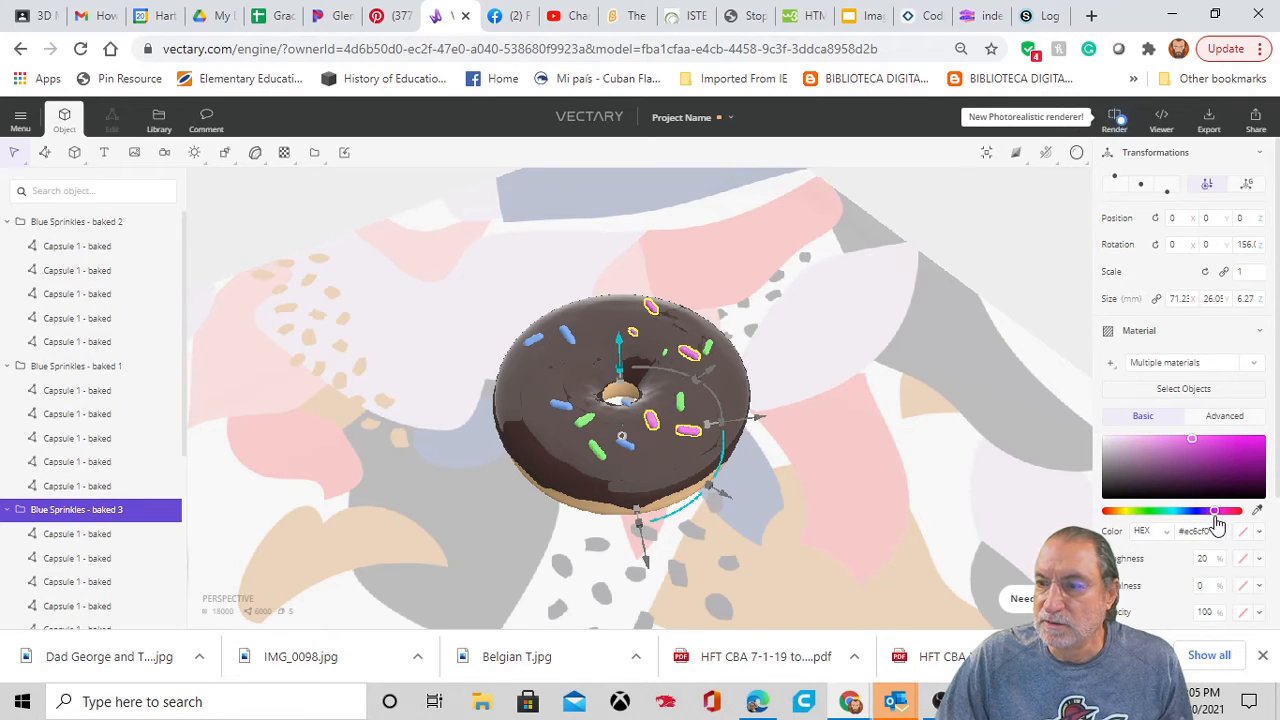
drag(1191, 438, 1181, 440)
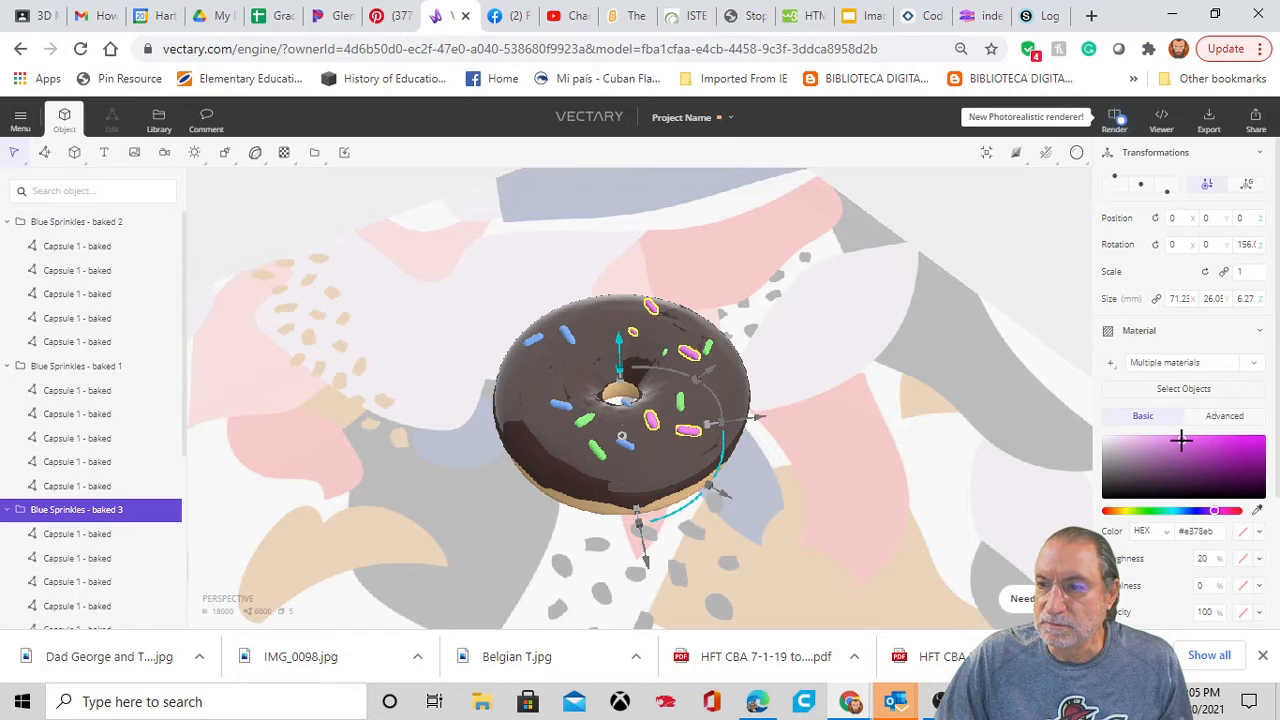
click(974, 482)
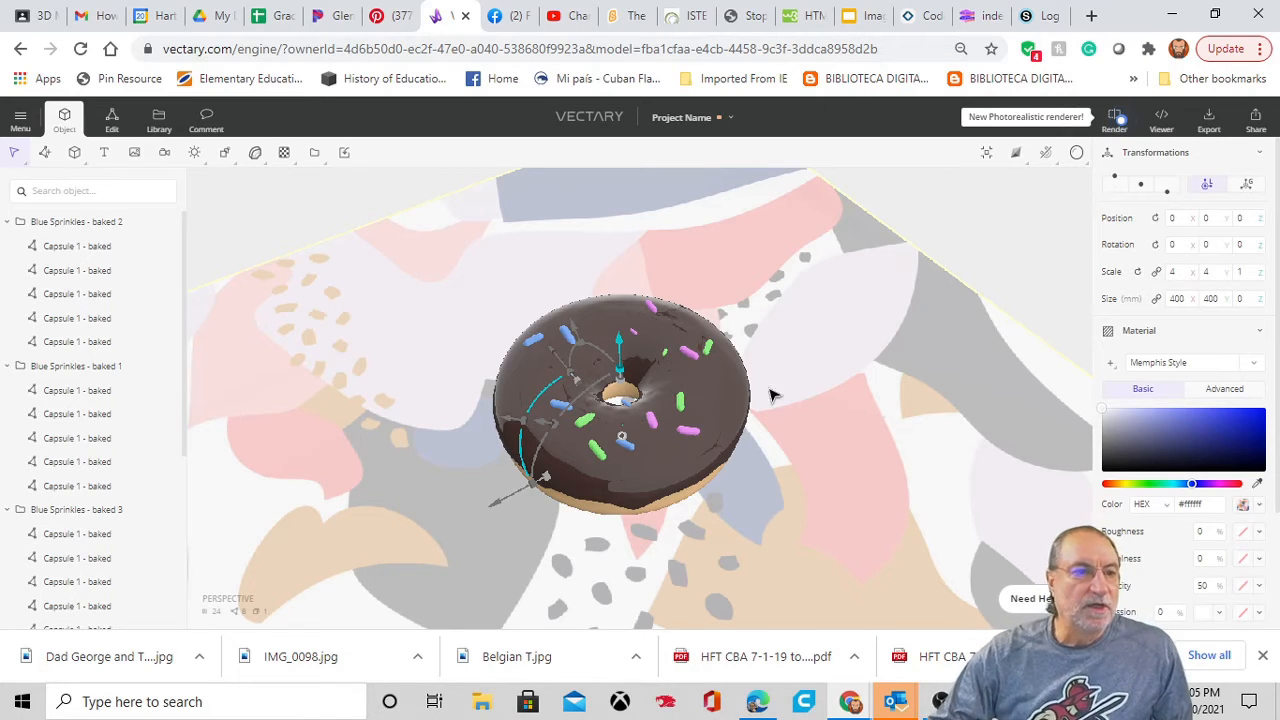
Rename the group of green capsules as "Green Sprinkles - baked 1".
click(60, 370)
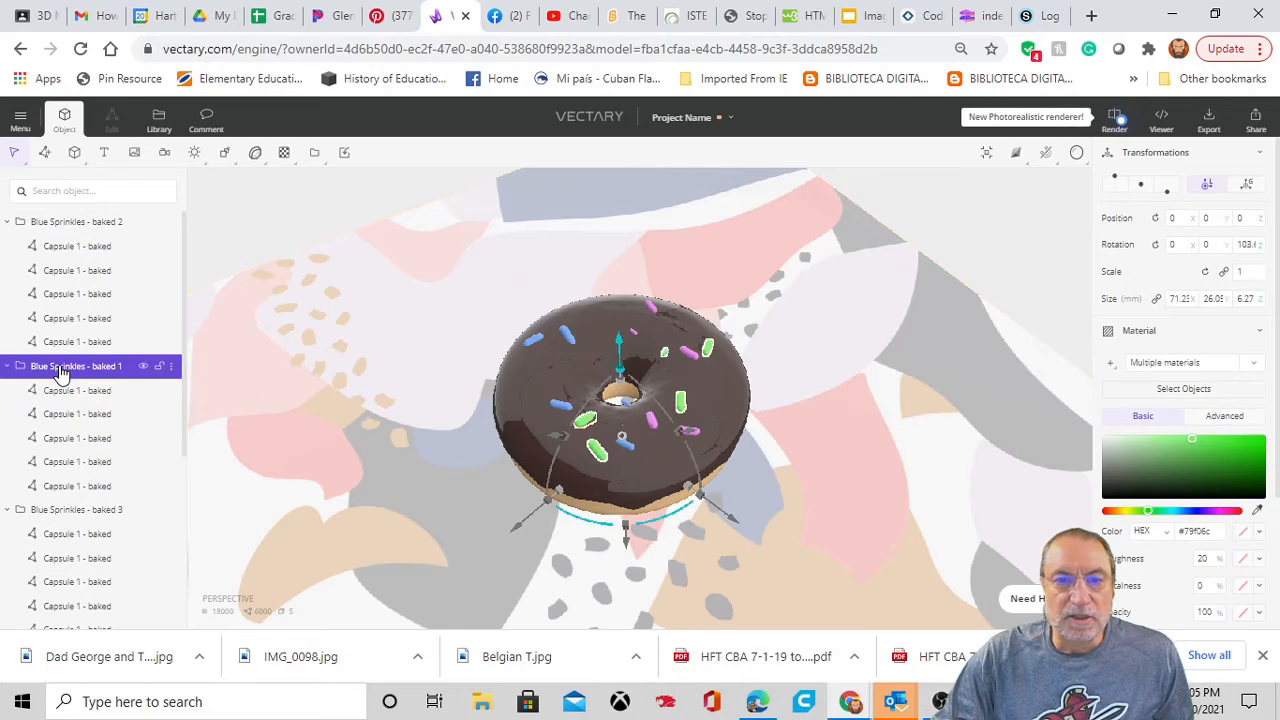
double_click(60, 368)
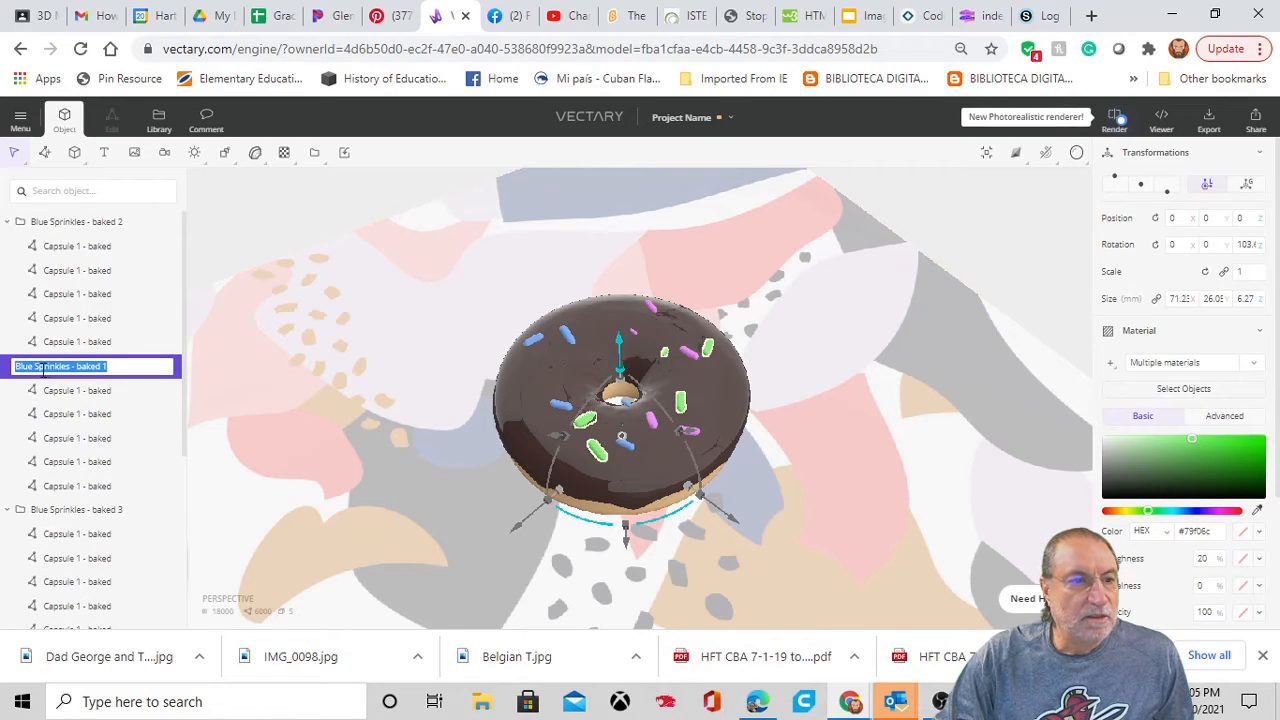
click(35, 366)
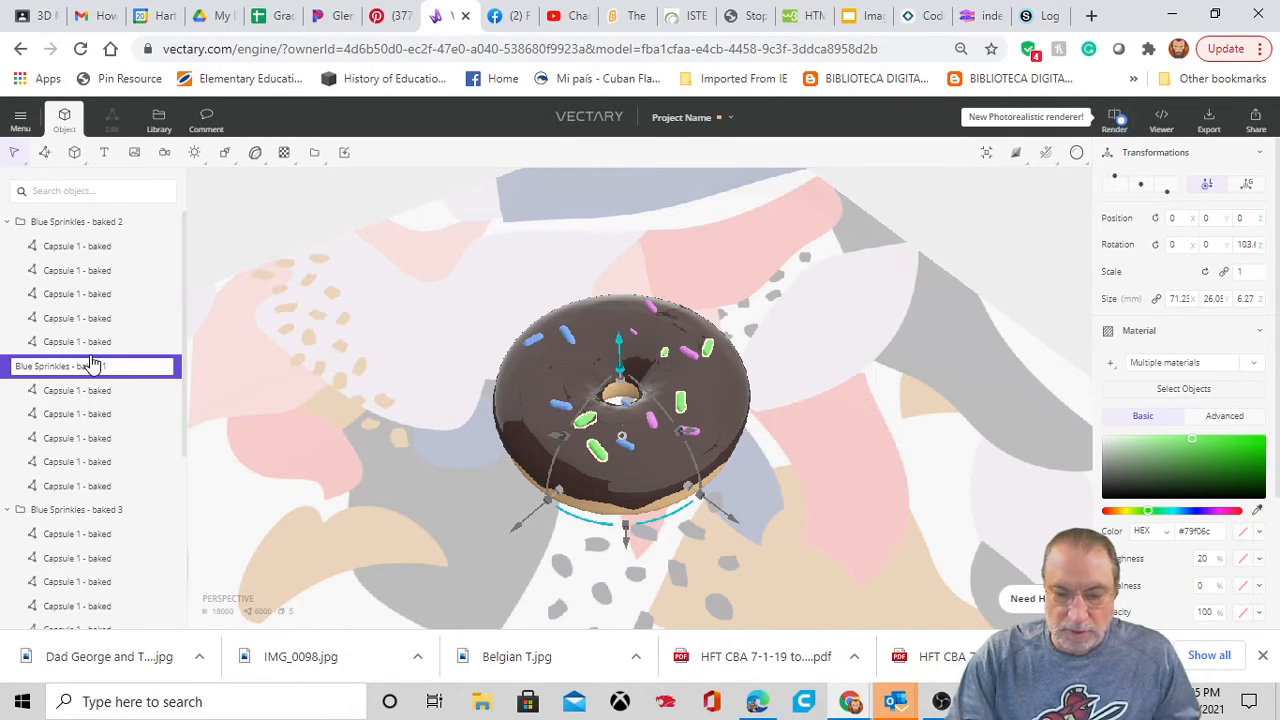
key(BackSpace)
key(BackSpace)
key(BackSpace)
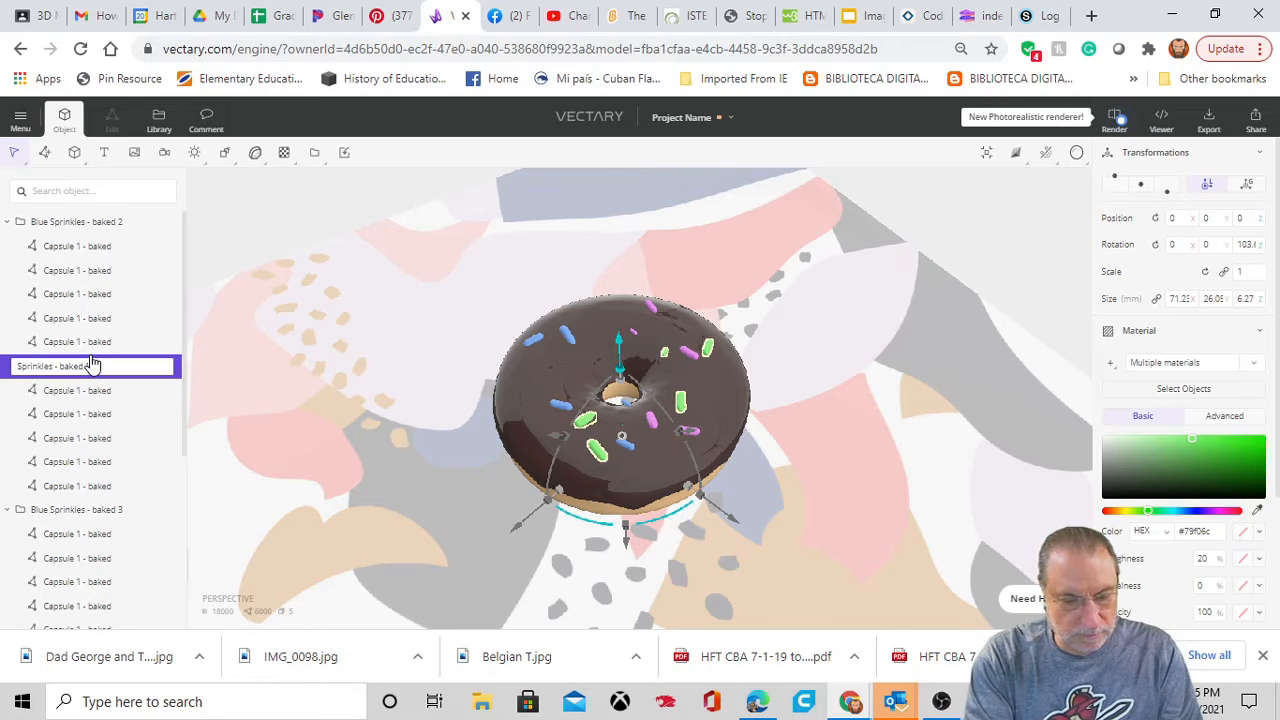
text(Green)
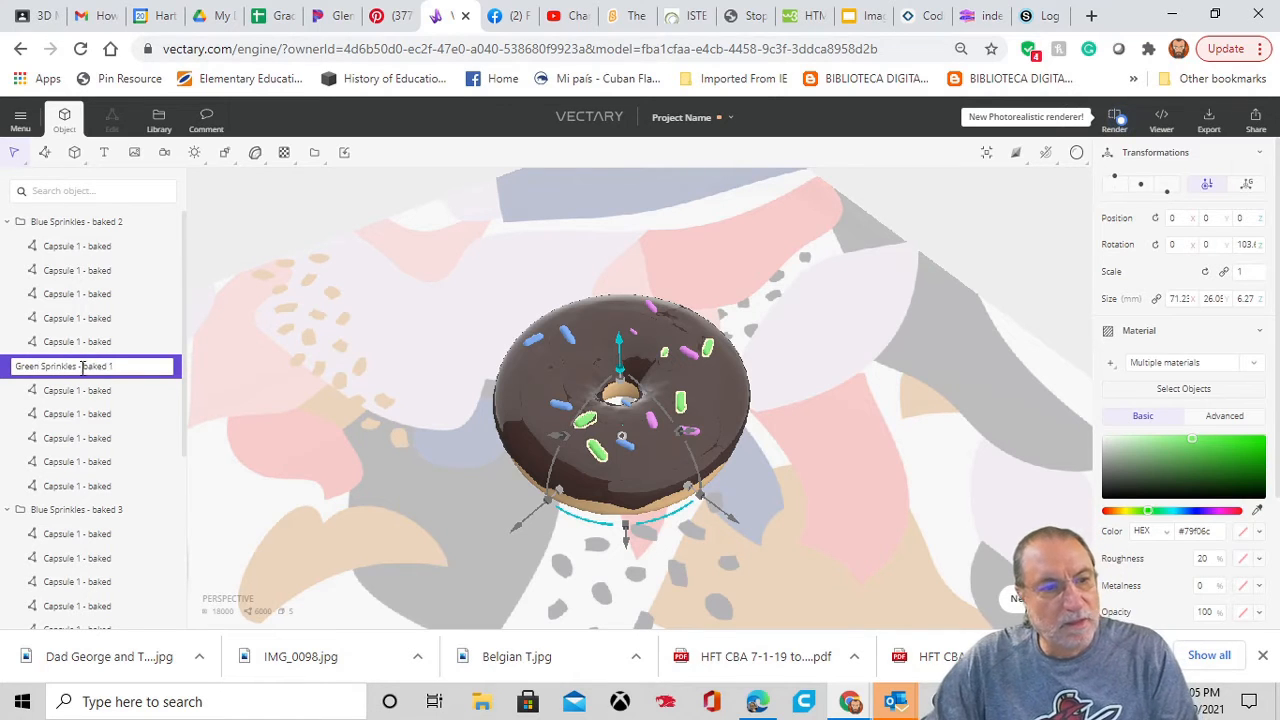
Rename the group of pink capsules as "Pink Sprinkles - baked 3".
click(38, 511)
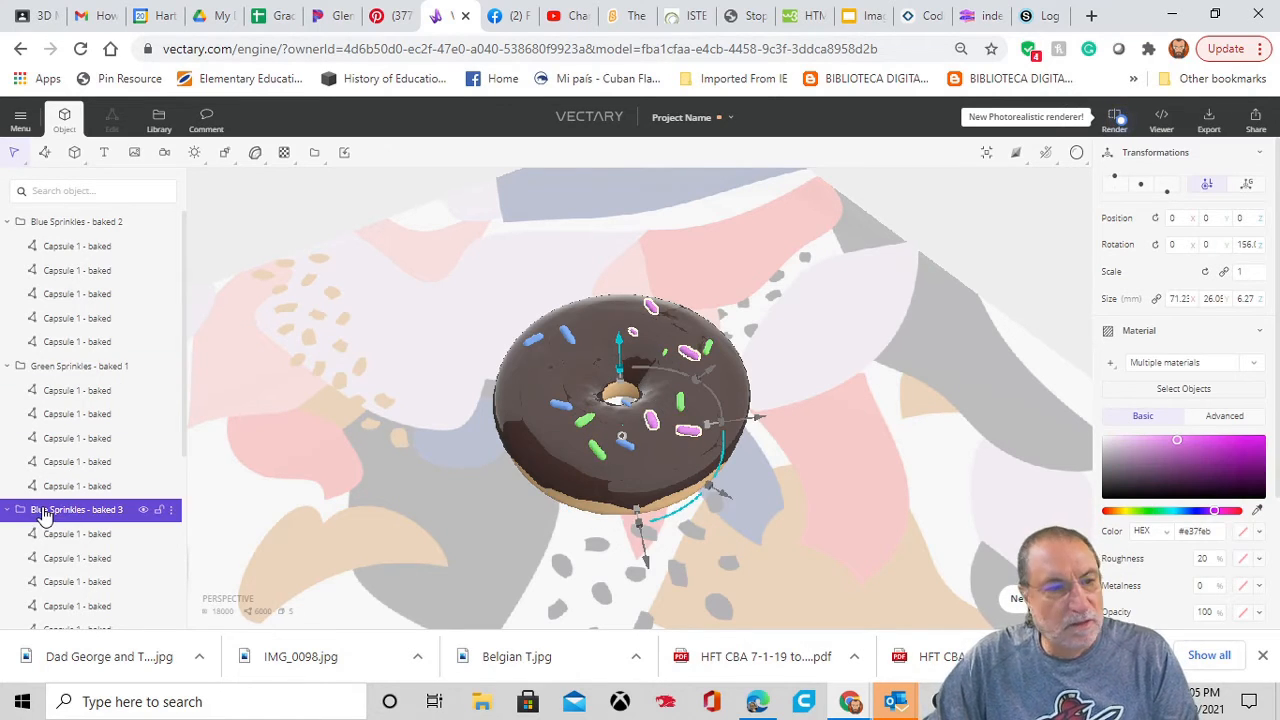
double_click(43, 511)
click(33, 510)
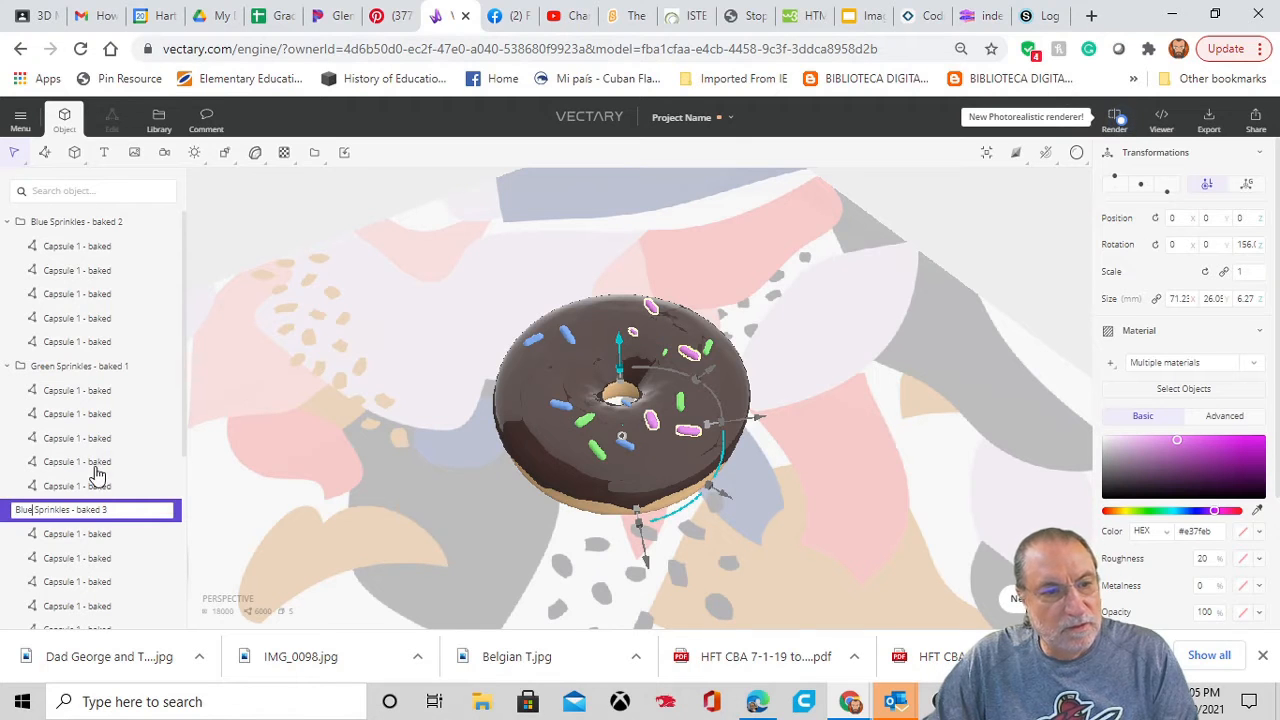
key(BackSpace)
key(BackSpace)
key(BackSpace)
key(BackSpace)
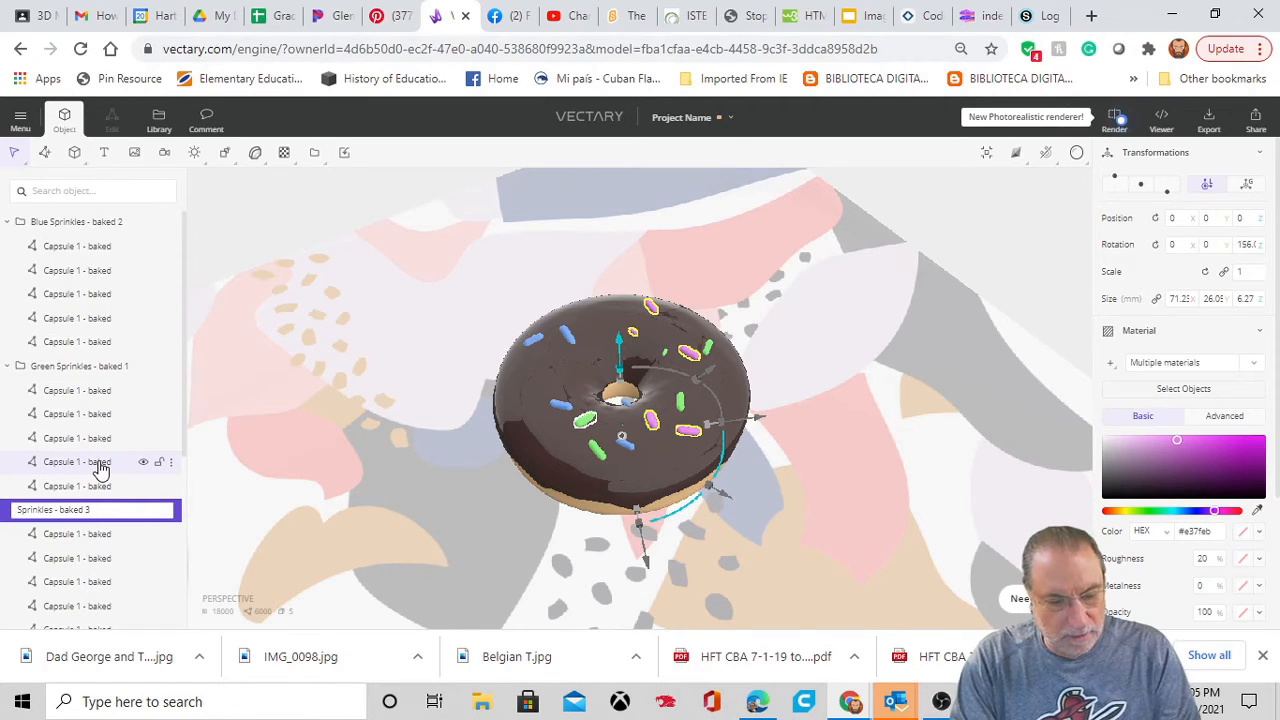
text(Pink)
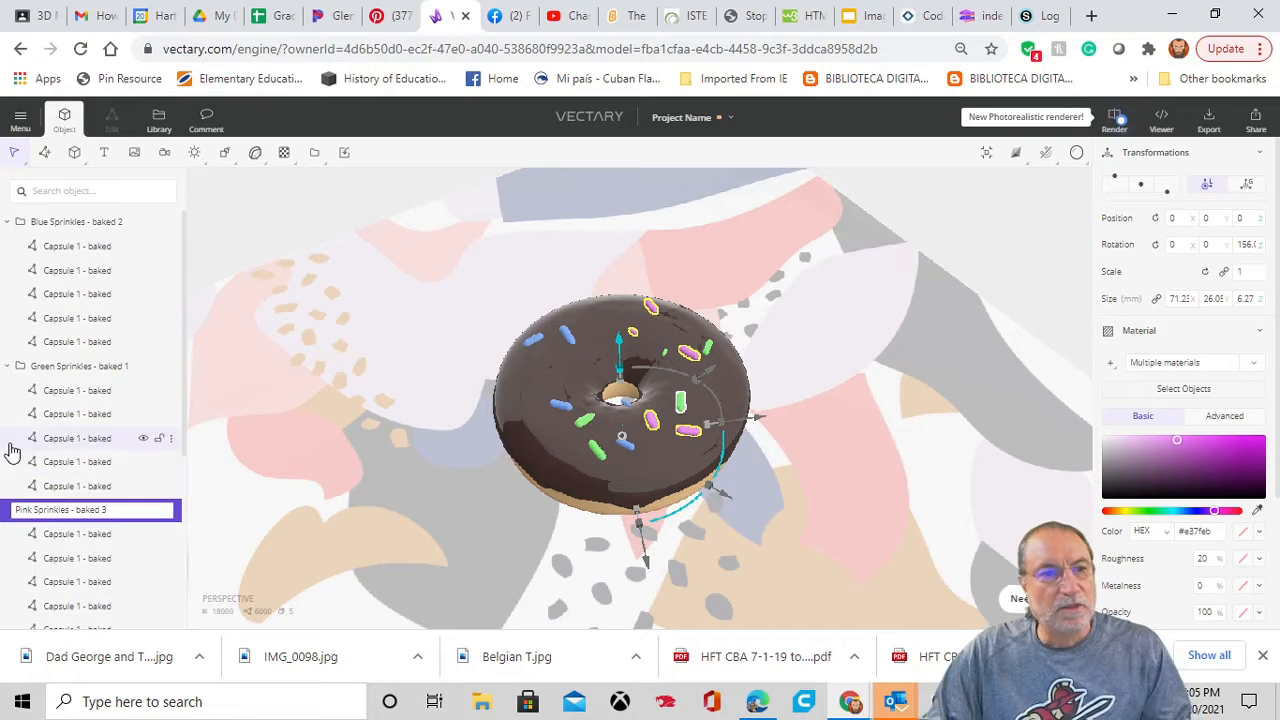
click(306, 214)
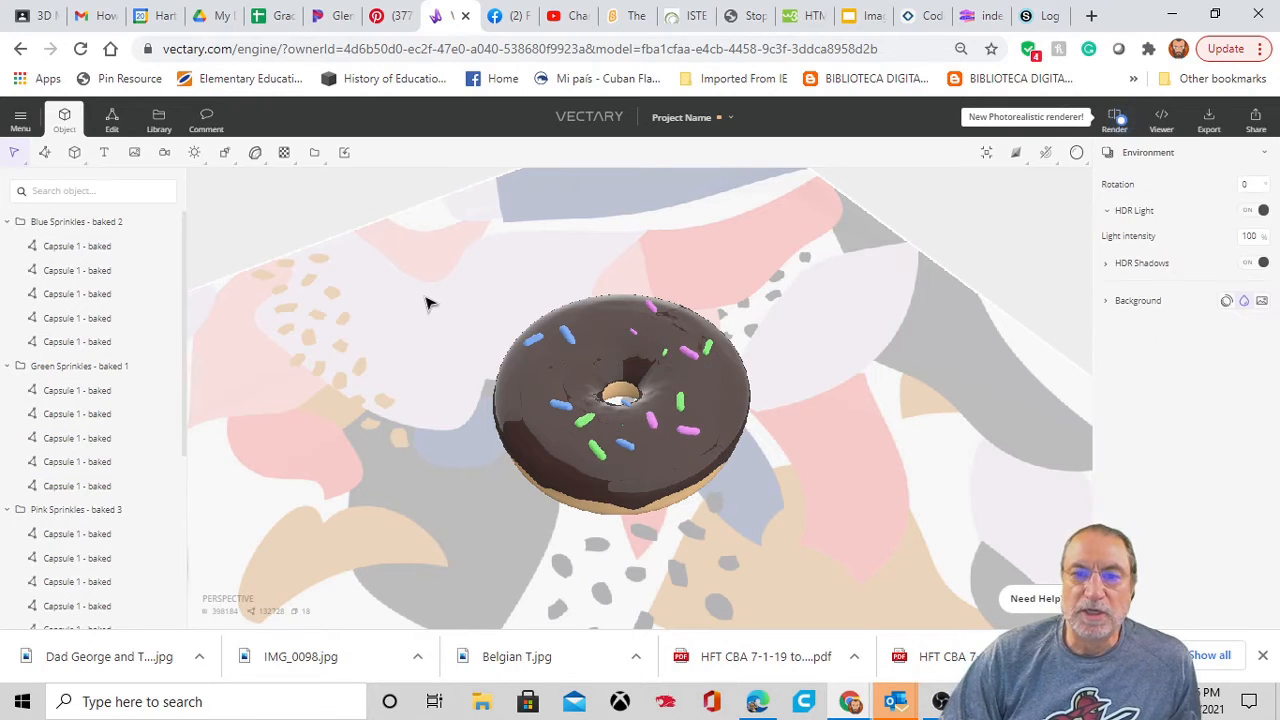
Examine from several low side angles how the blue, green and pink sprinkles sit on the icing.
drag(378, 350, 254, 292)
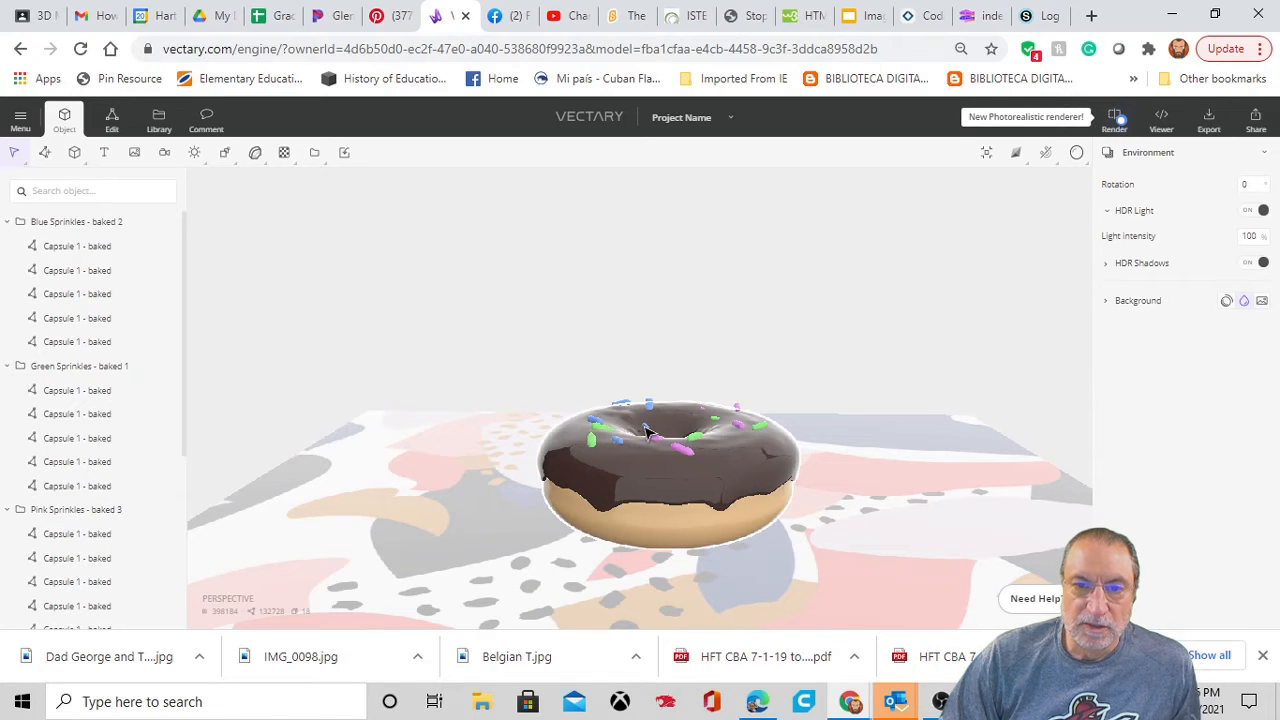
drag(466, 543, 760, 491)
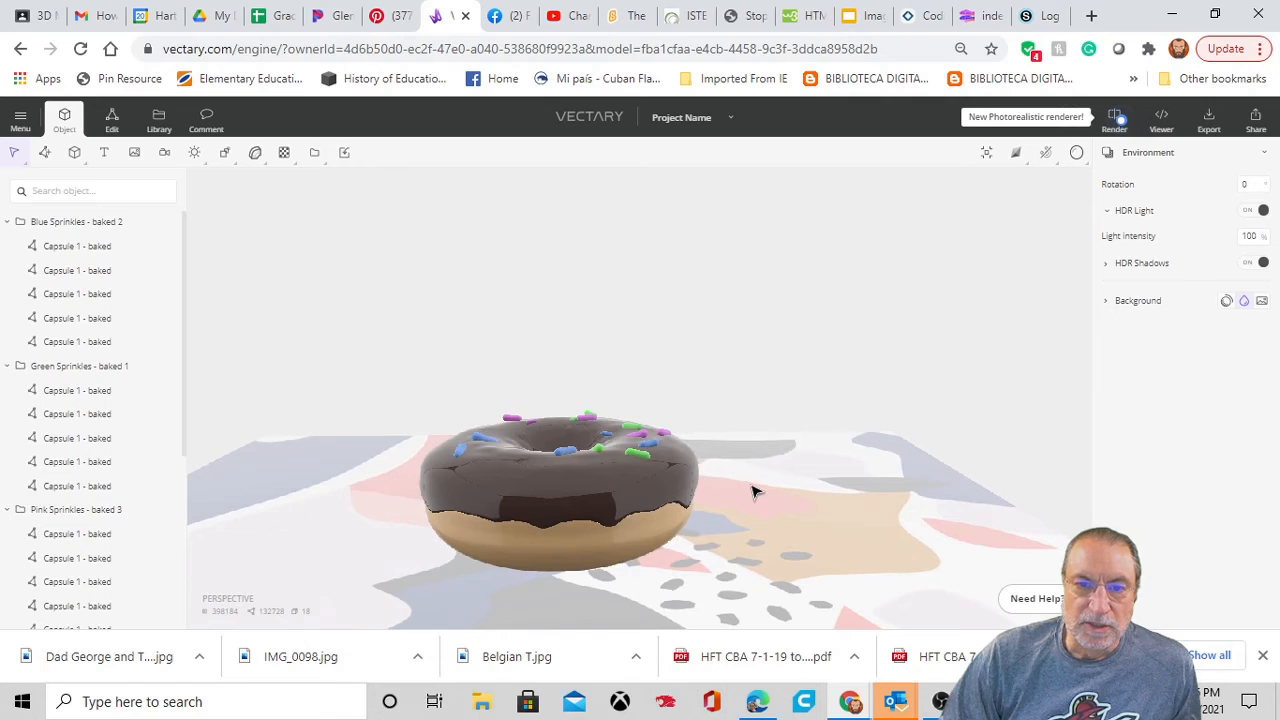
Lower the small second blue capsule to a Z position of about 44.2 and tilt it to about -94.1, 61.5, 13.3 degrees.
click(67, 250)
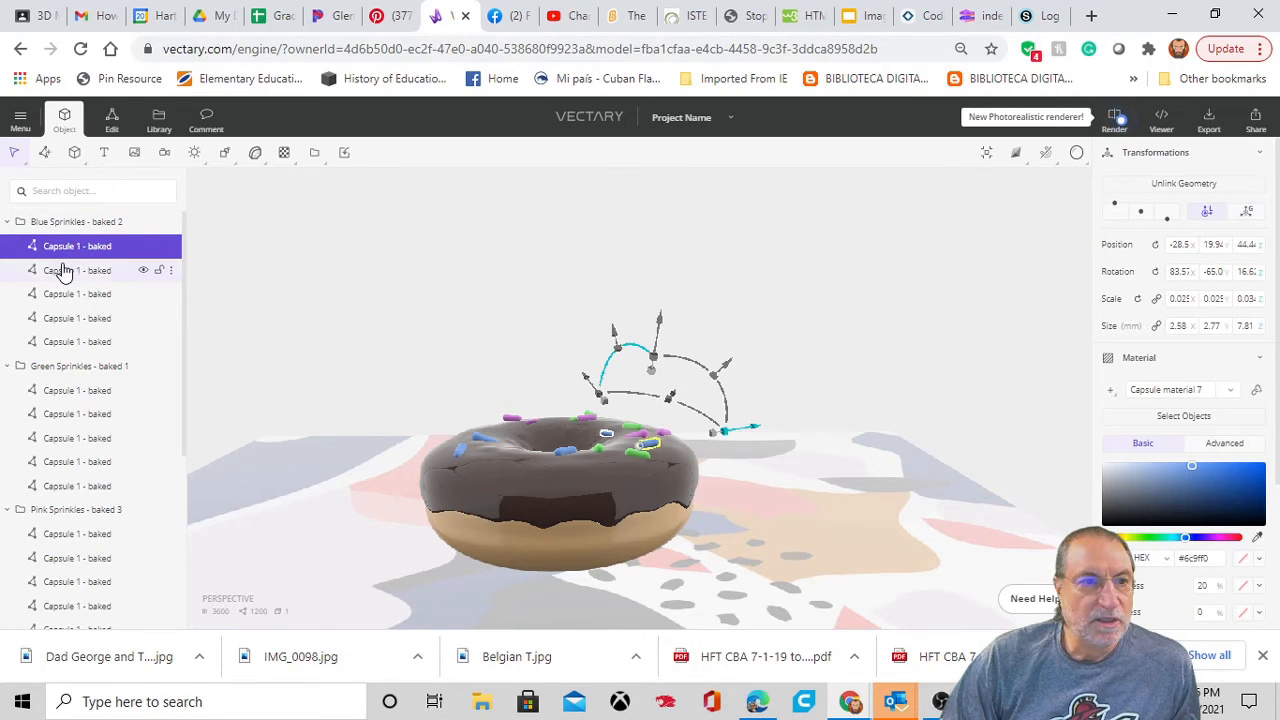
click(62, 272)
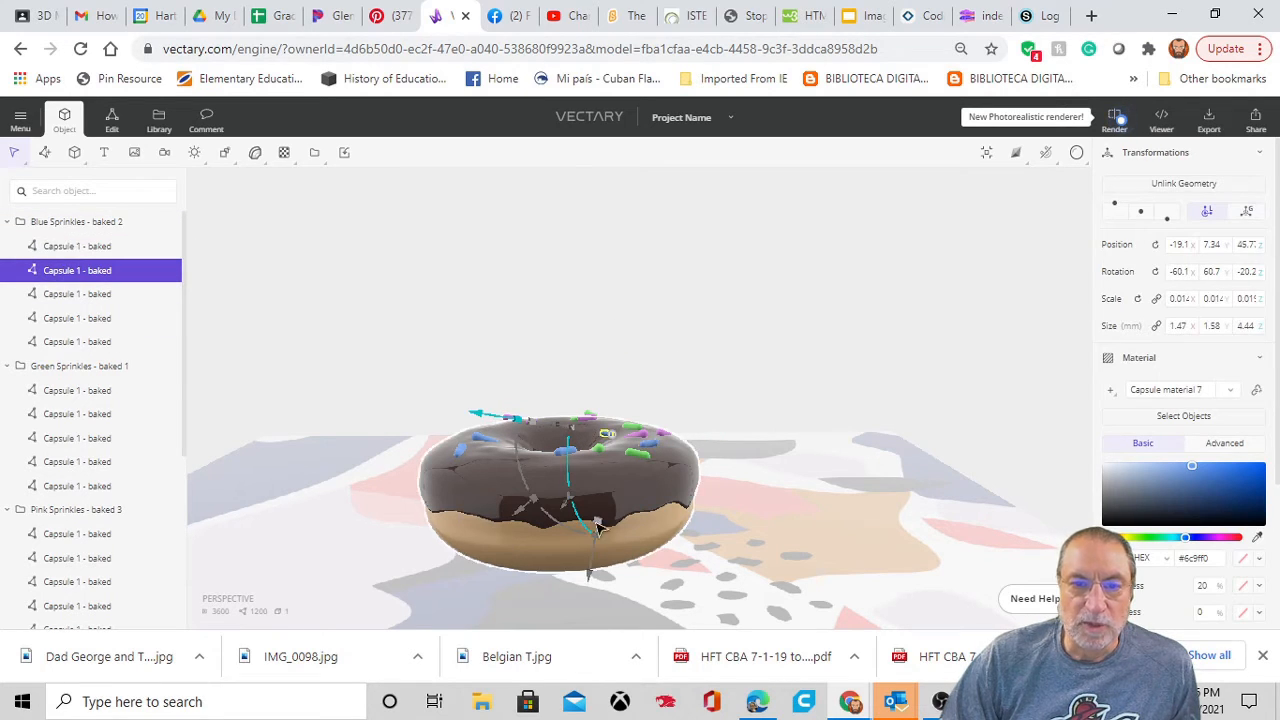
drag(590, 570, 590, 577)
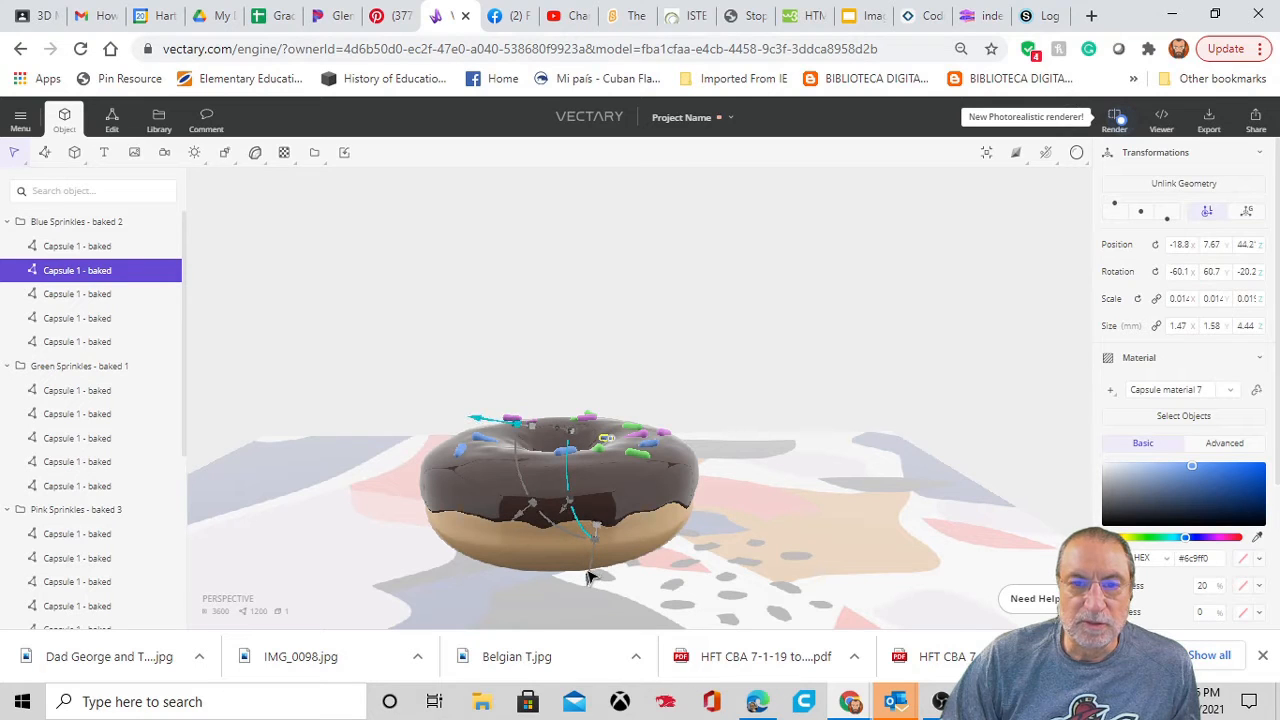
drag(522, 482, 570, 450)
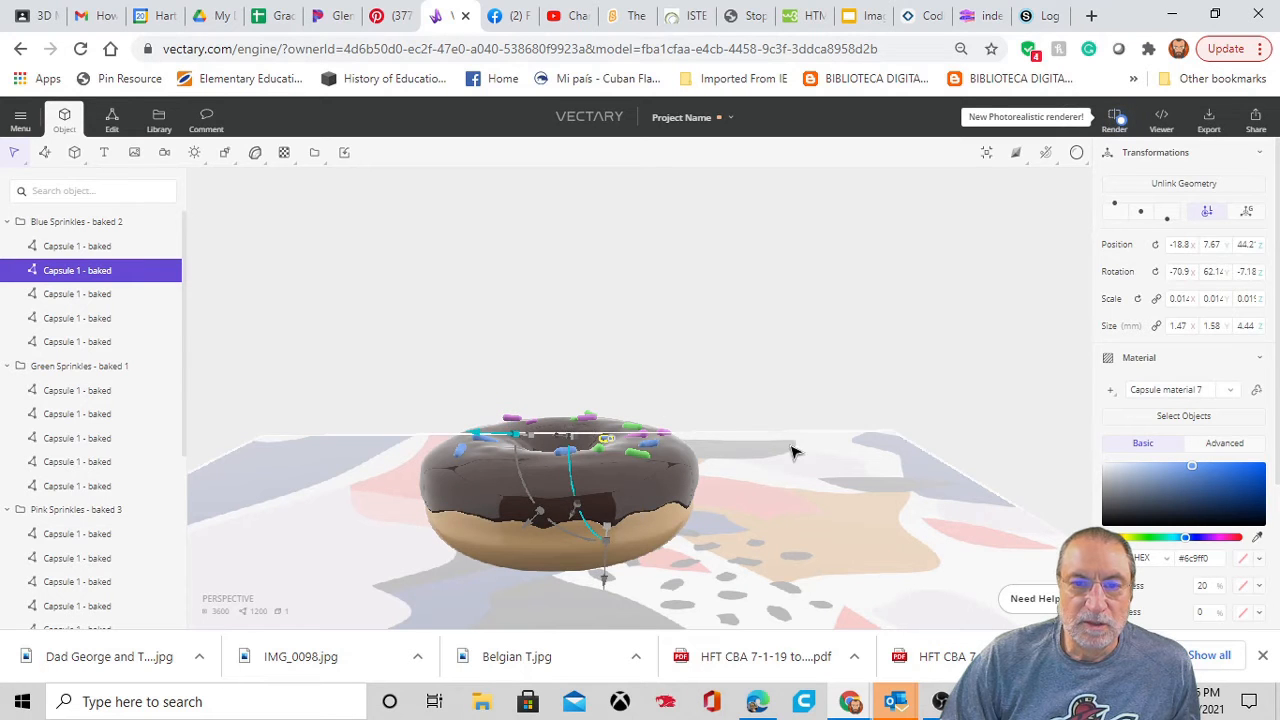
drag(791, 449, 997, 475)
drag(691, 431, 950, 422)
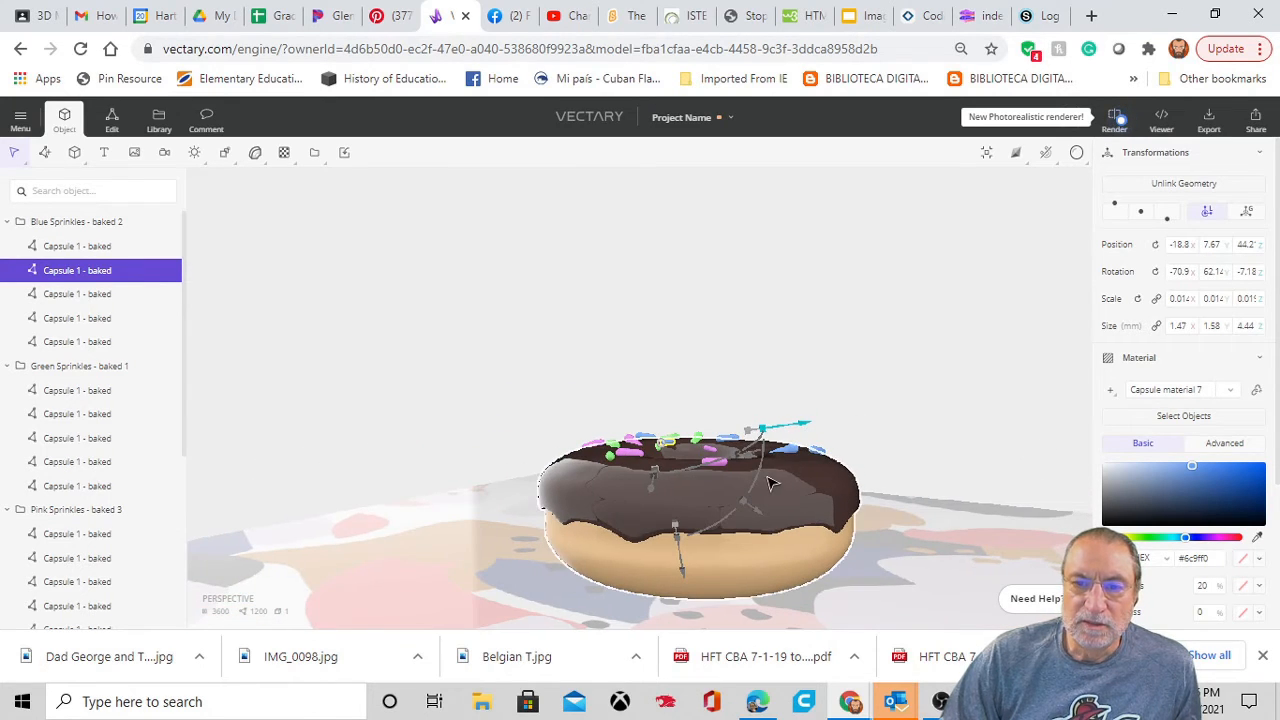
drag(766, 484, 750, 491)
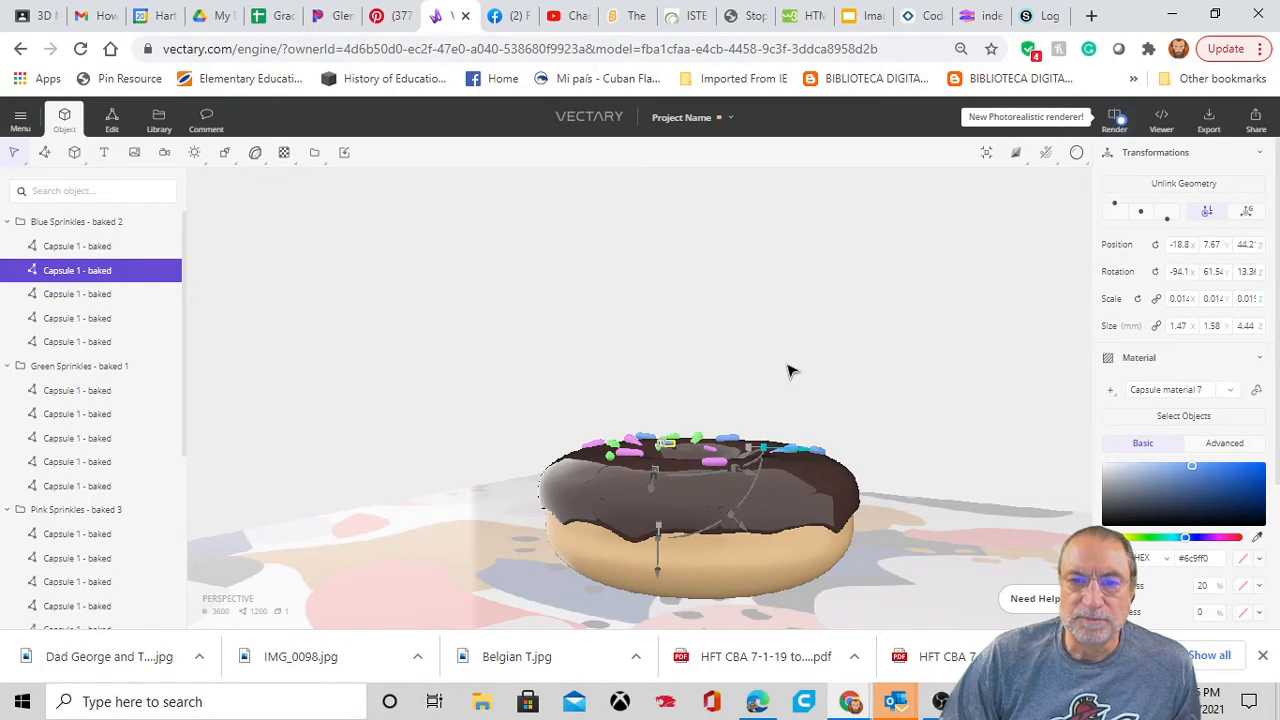
drag(790, 372, 828, 414)
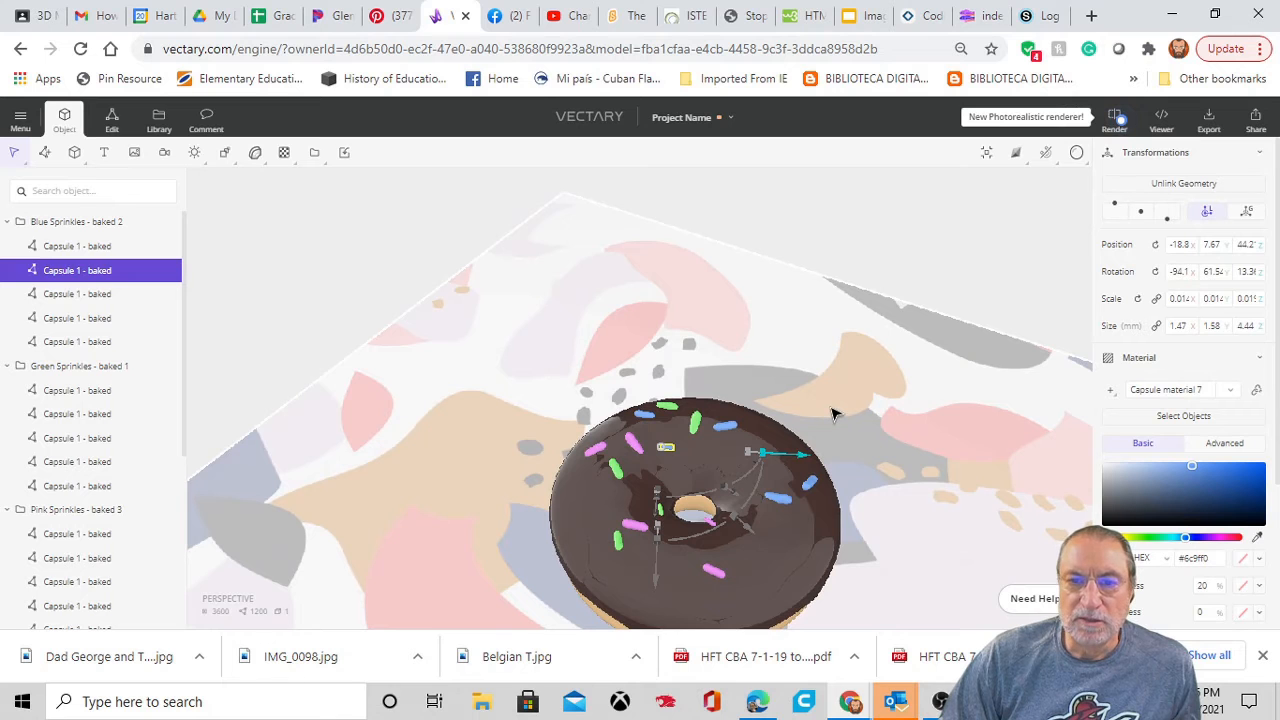
click(833, 413)
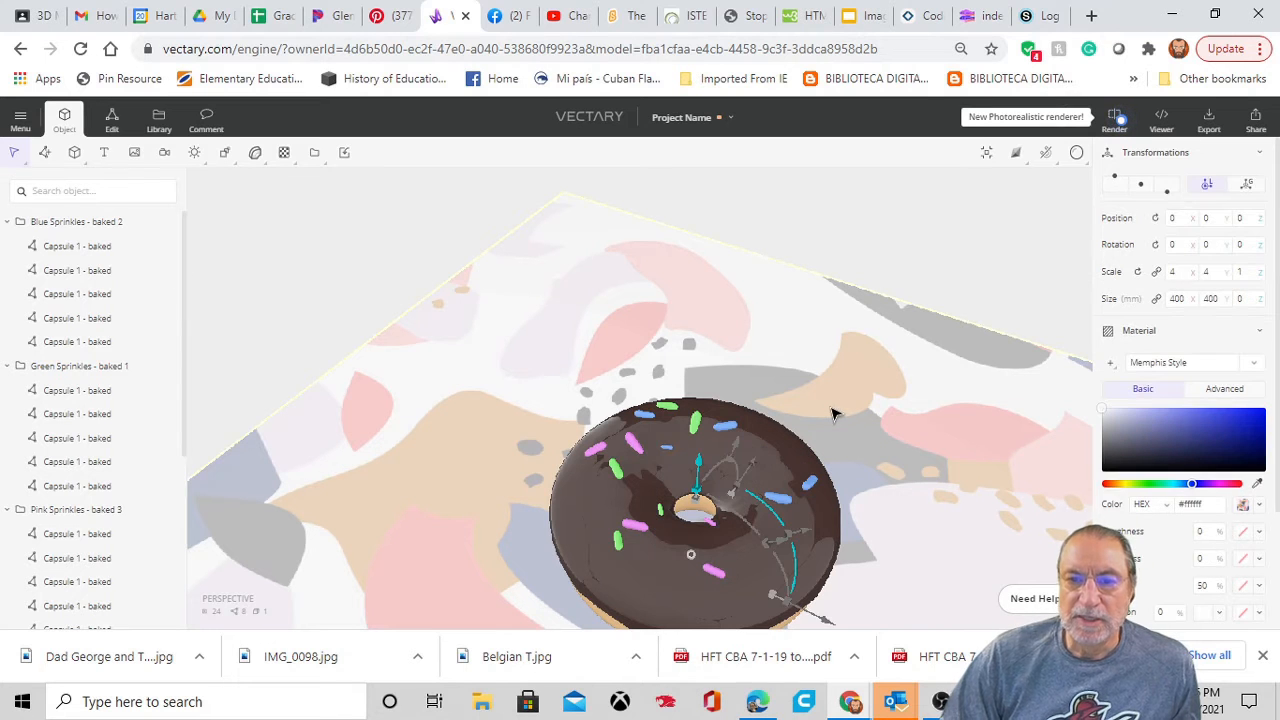
Duplicate the whole blue sprinkles group and rotate the copy about 22.9° around the Z axis.
drag(986, 443, 590, 398)
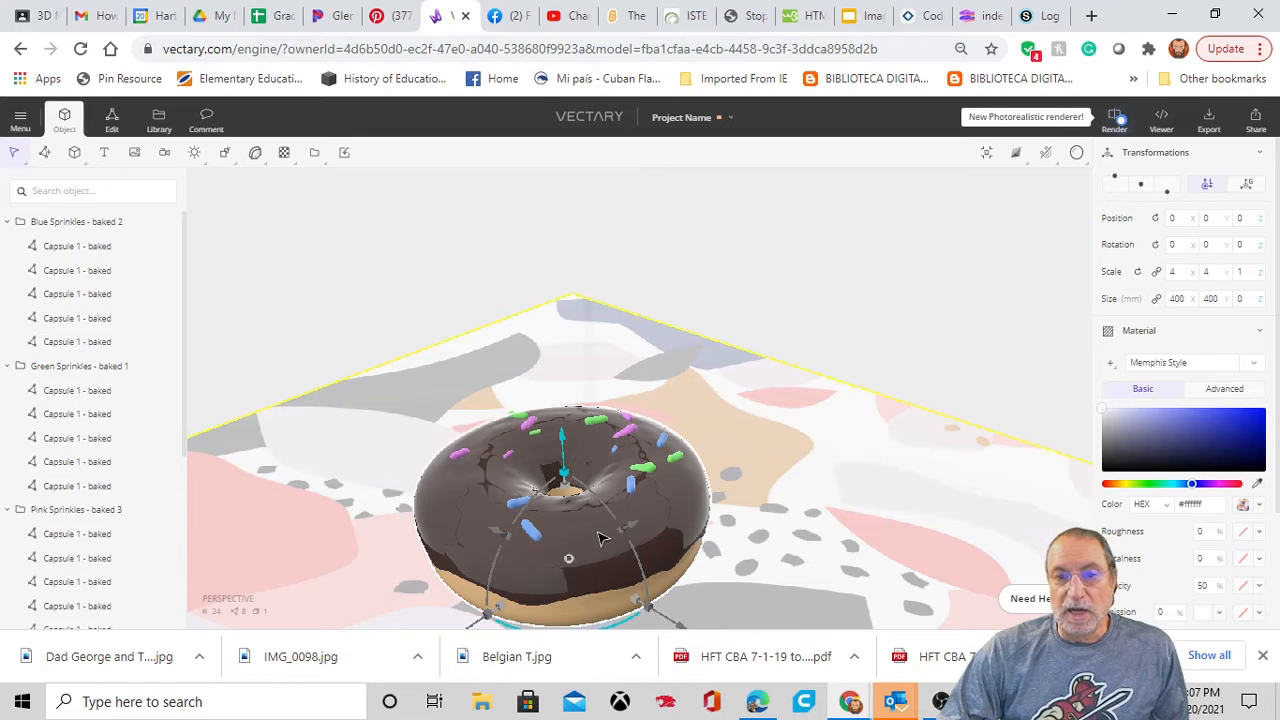
click(531, 532)
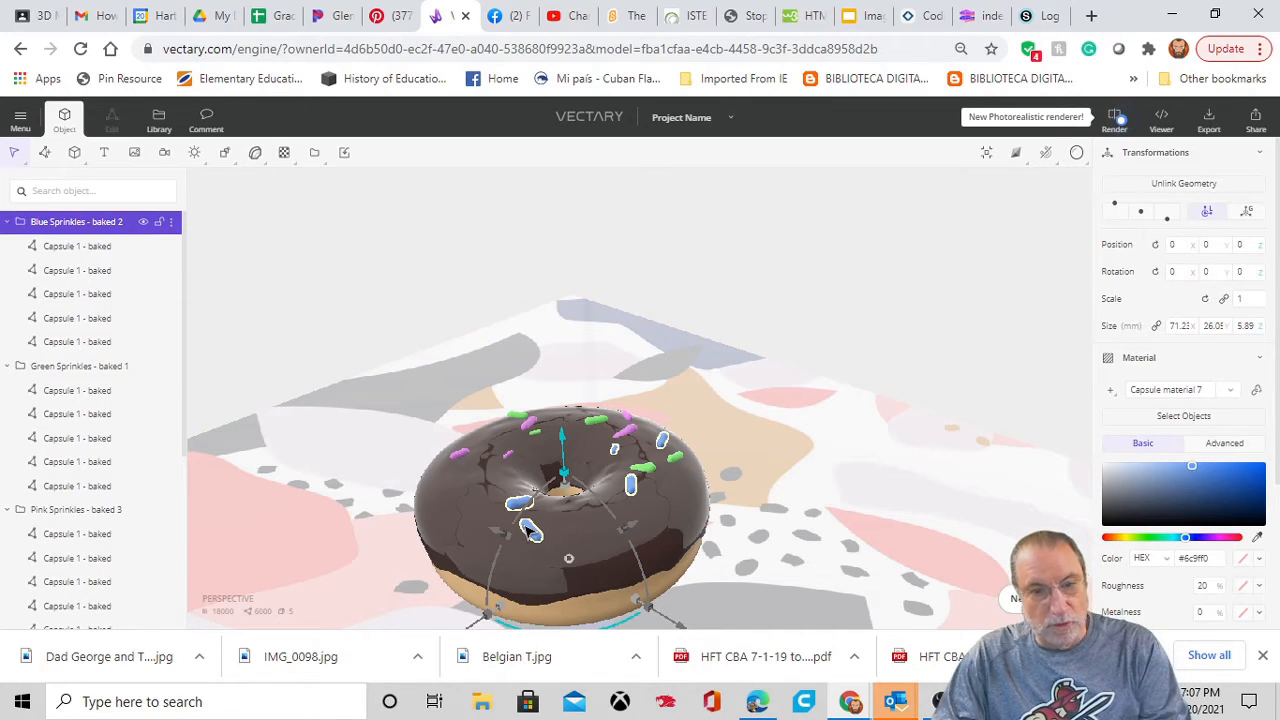
key(ctrl+d)
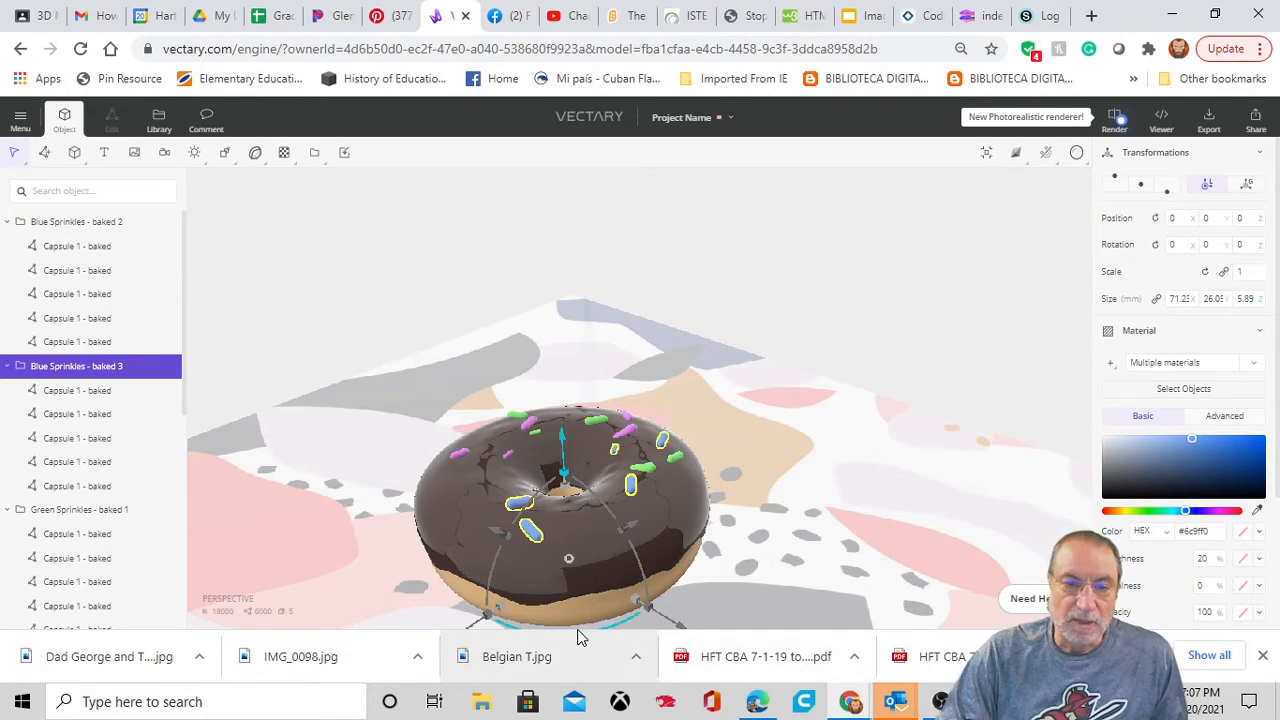
drag(578, 637, 677, 608)
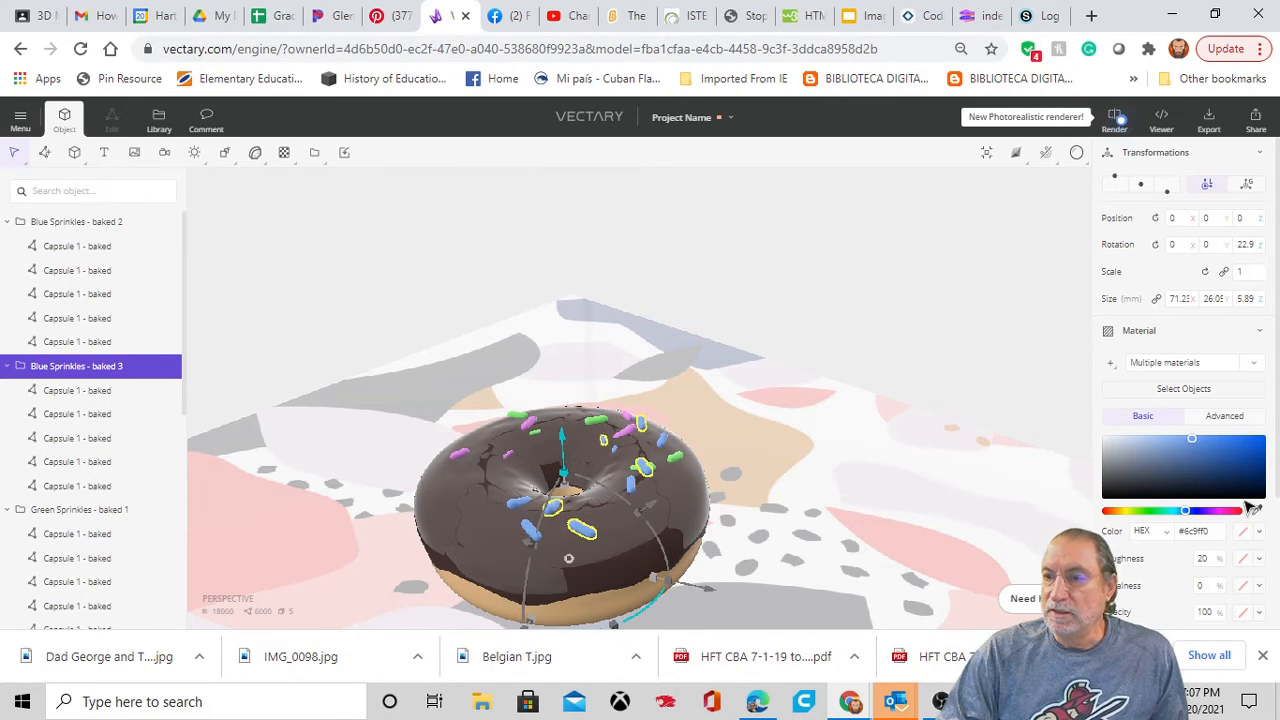
scroll(1252, 508, down, 2)
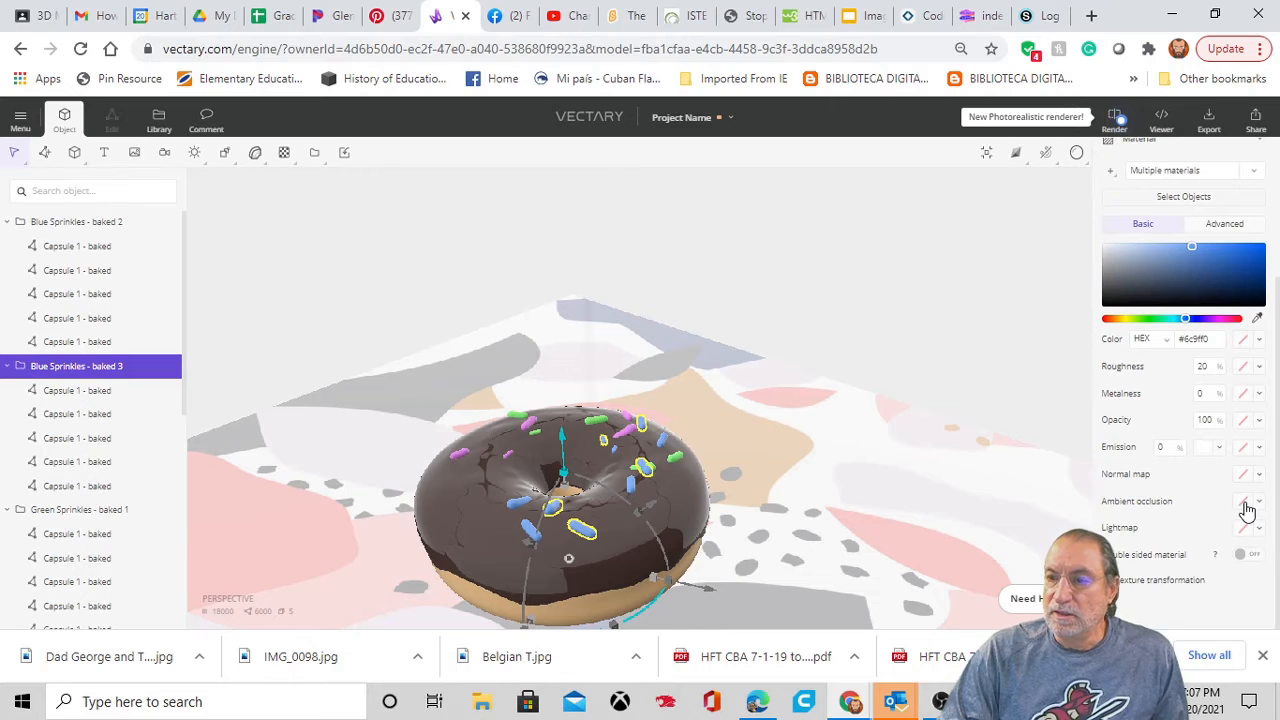
scroll(1247, 510, up, 2)
scroll(1245, 507, down, 2)
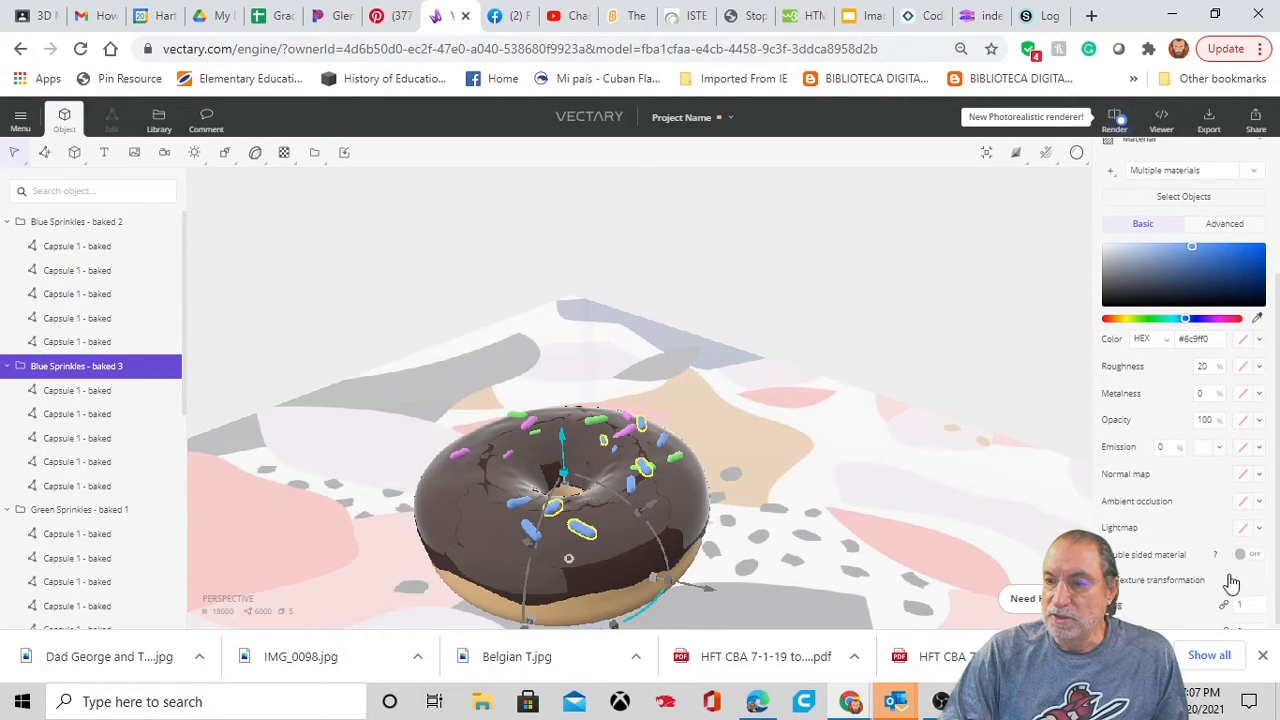
scroll(1229, 582, down, 1)
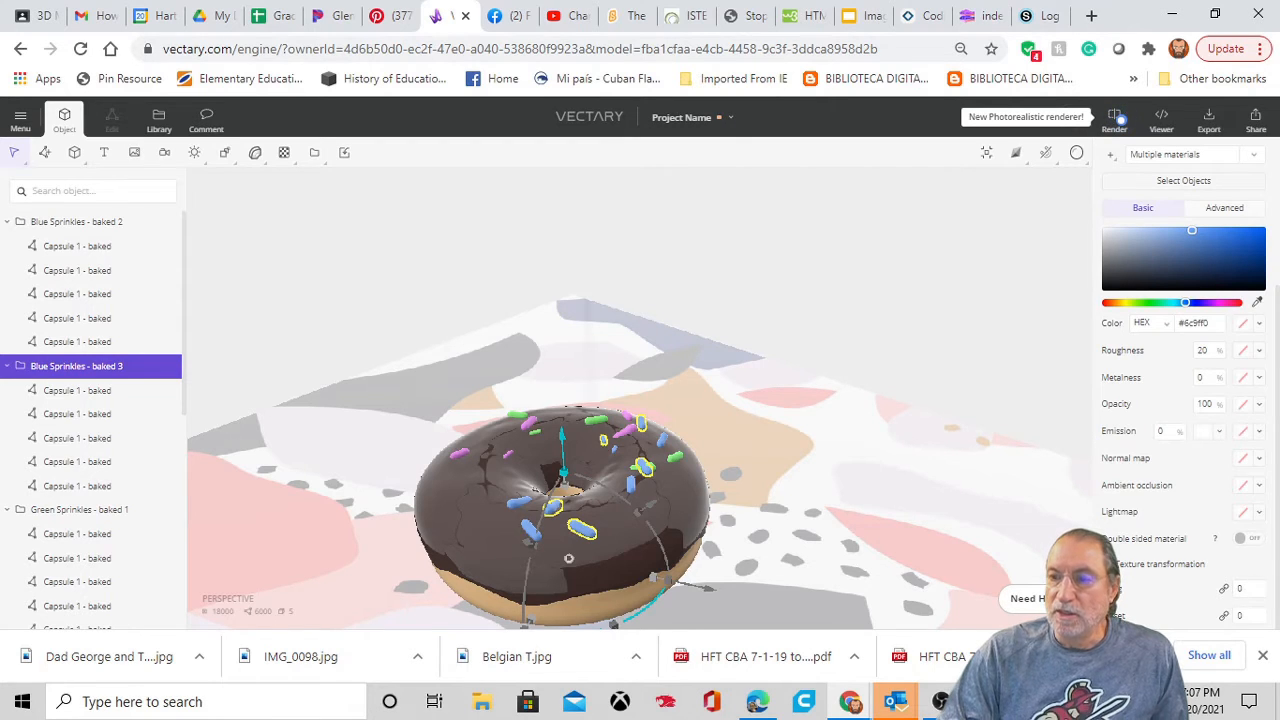
scroll(1170, 522, up, 3)
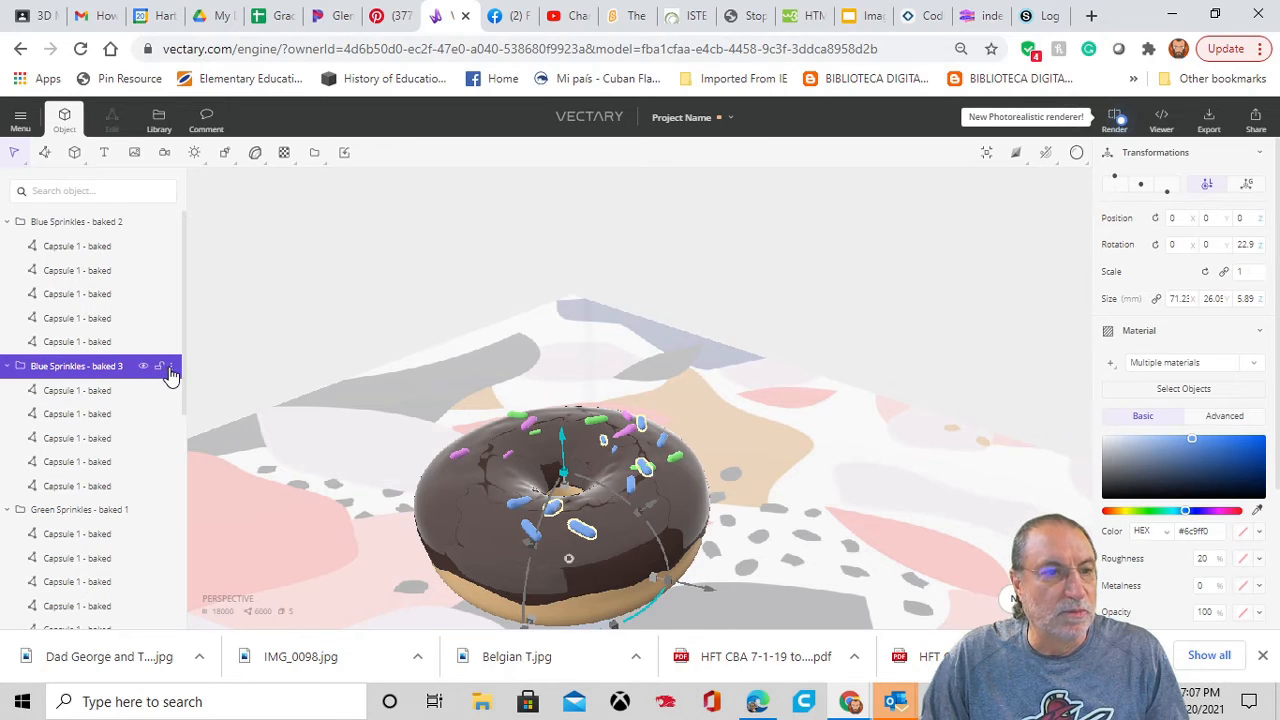
Delete the rotated duplicate of the blue sprinkles group.
click(170, 367)
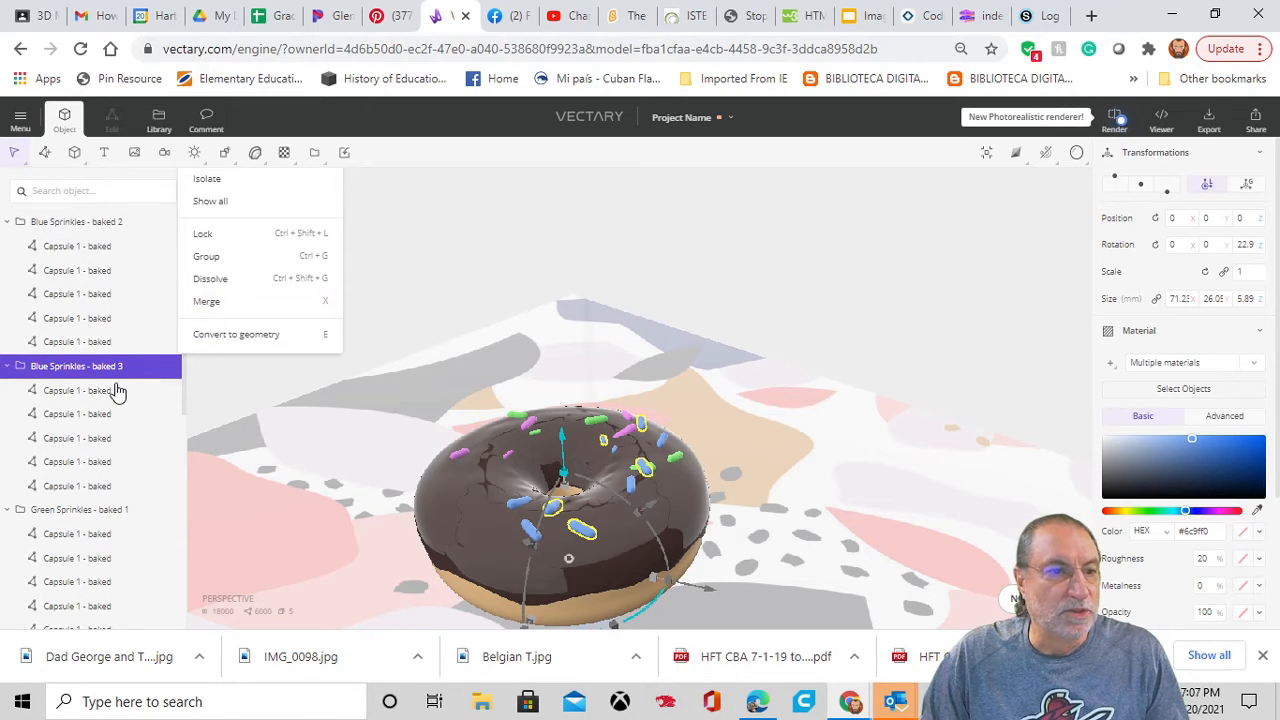
click(192, 333)
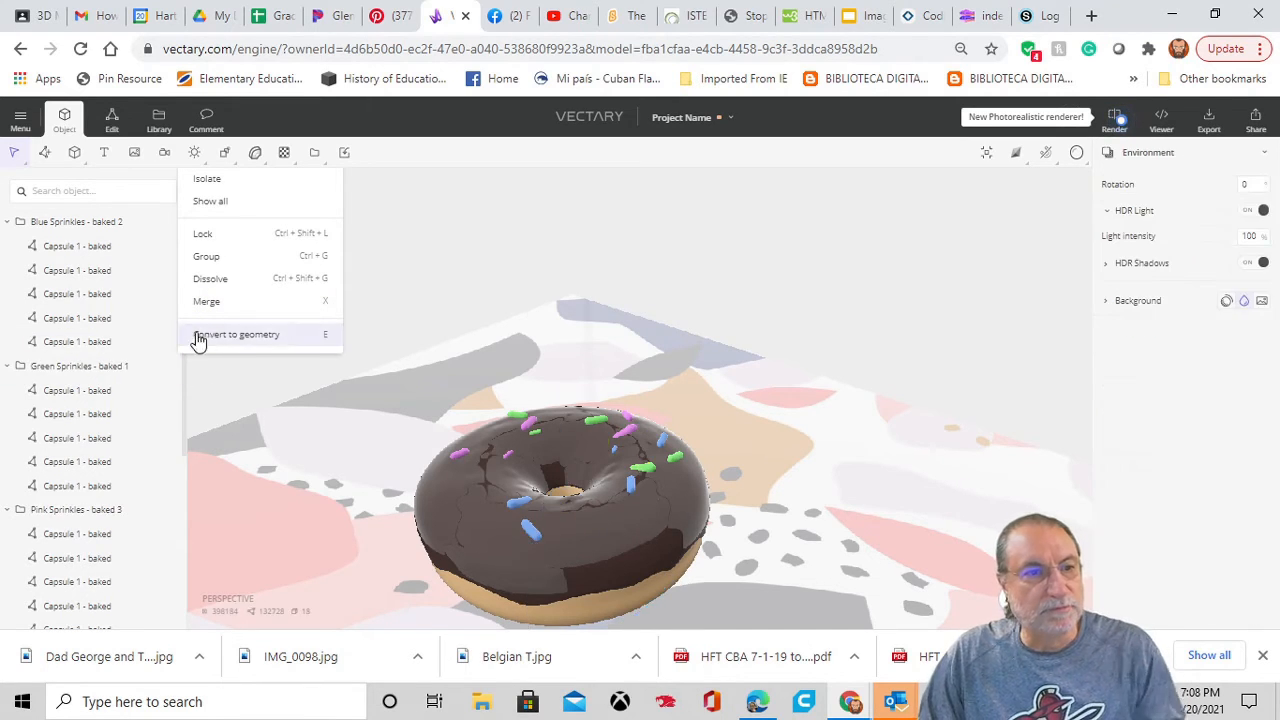
click(543, 234)
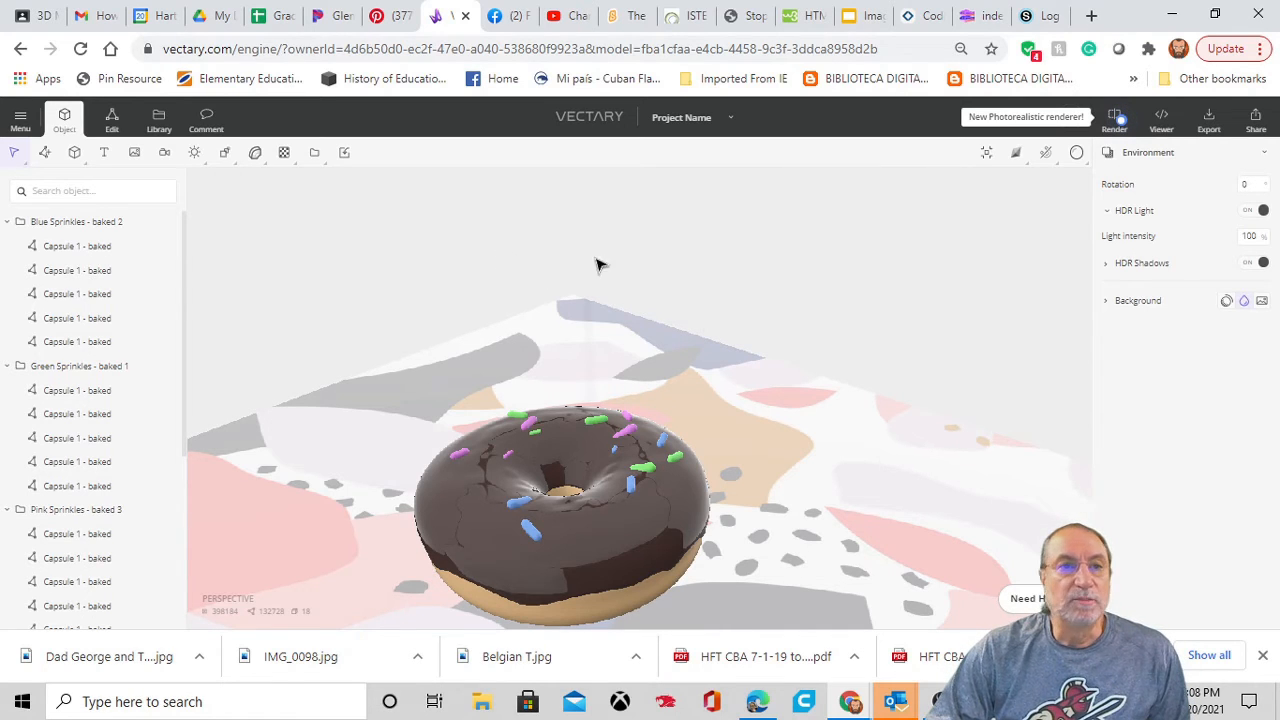
Add a sphere primitive and move it beside the doughnut to a Y position of about 114.3.
click(74, 155)
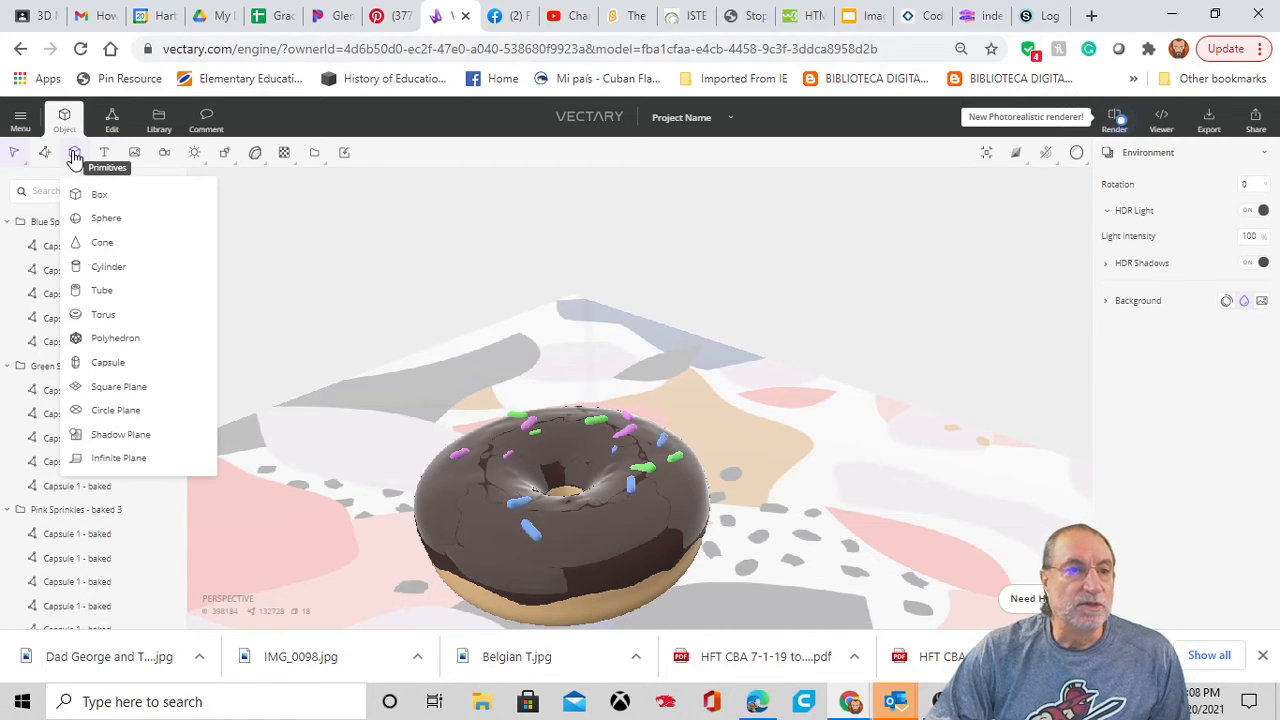
click(97, 222)
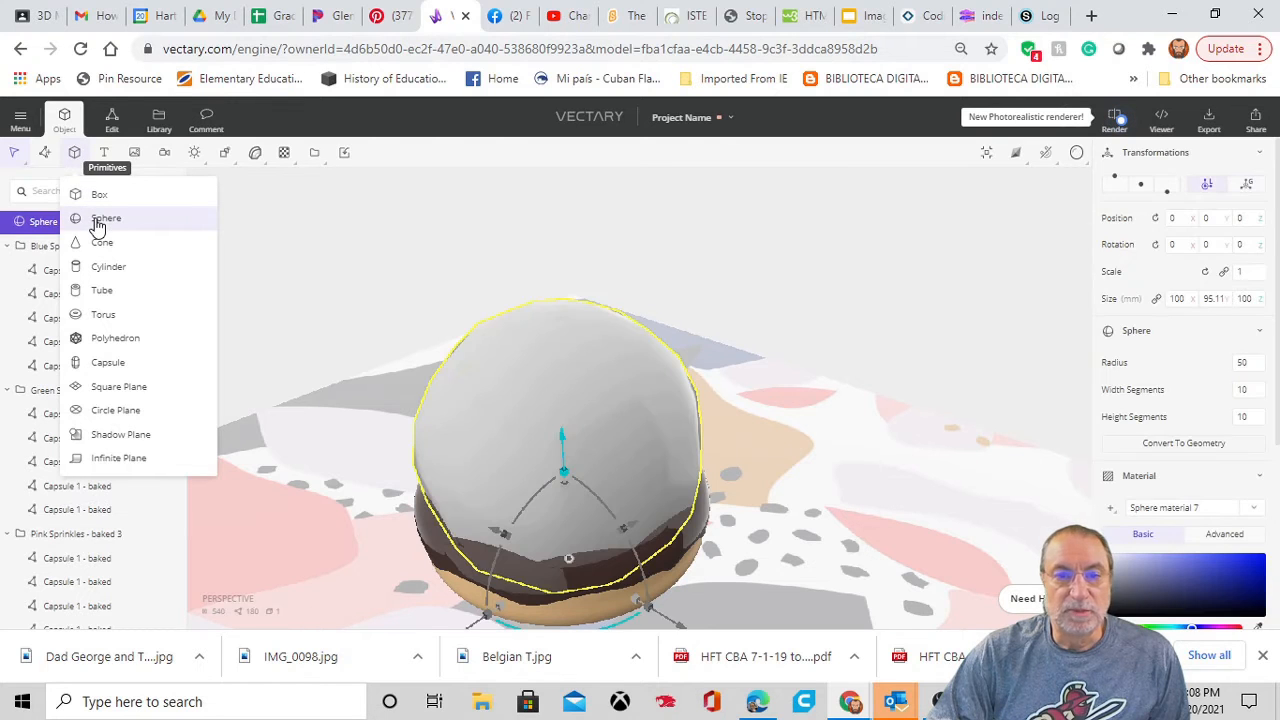
scroll(848, 478, down, 3)
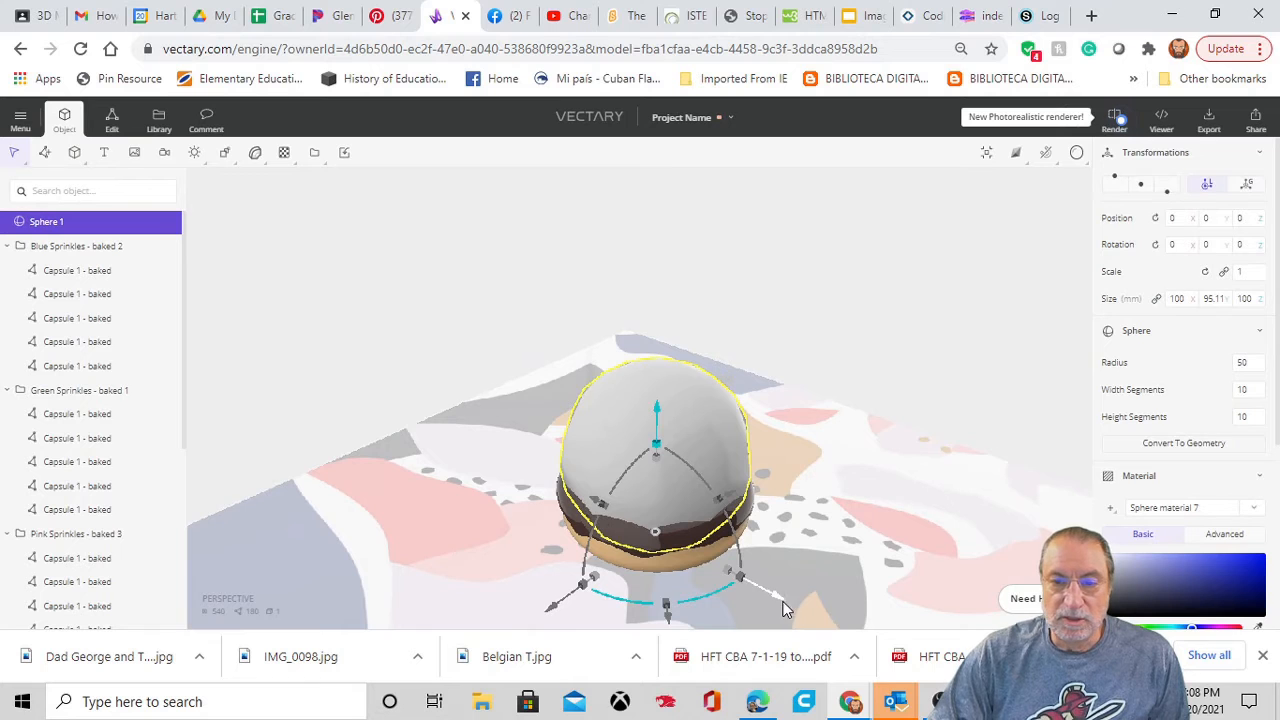
drag(786, 606, 986, 683)
middle_drag(1013, 530, 1048, 463)
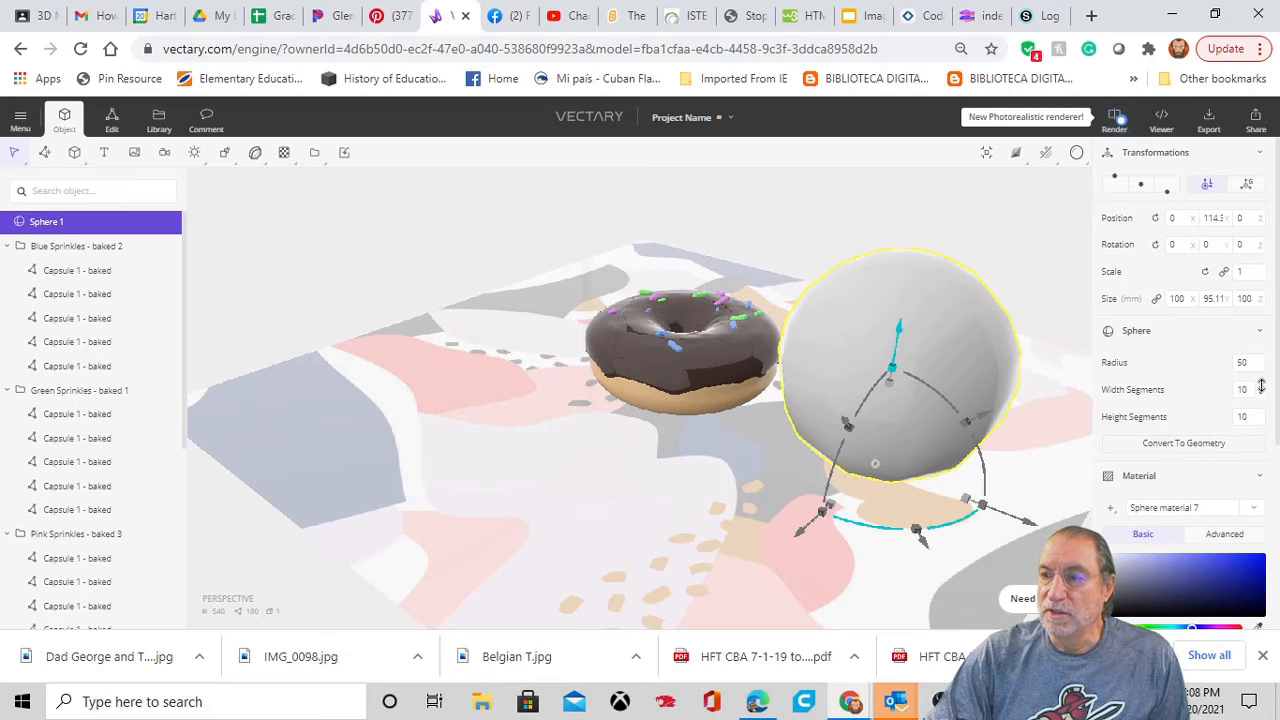
Set the sphere's width and height segments to 25 and scale it proportionally to an X size of 4 mm.
drag(1260, 386, 1261, 376)
drag(1262, 420, 1262, 408)
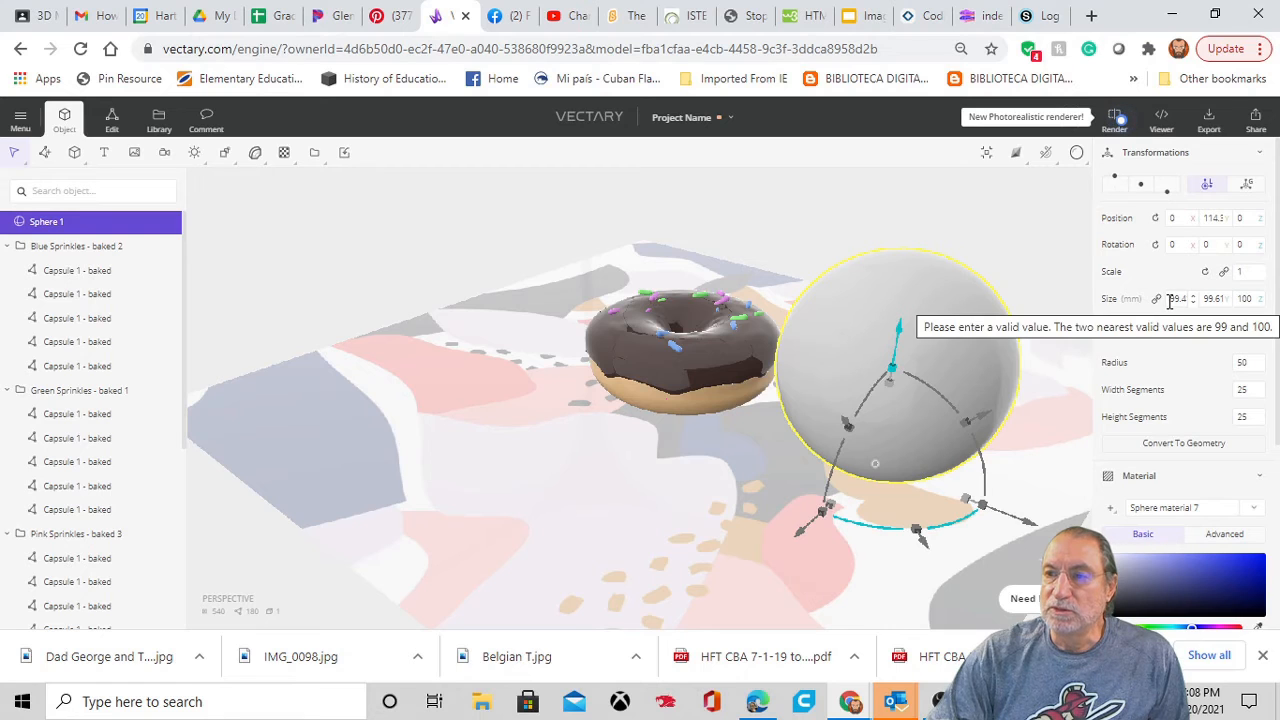
drag(1170, 300, 1190, 297)
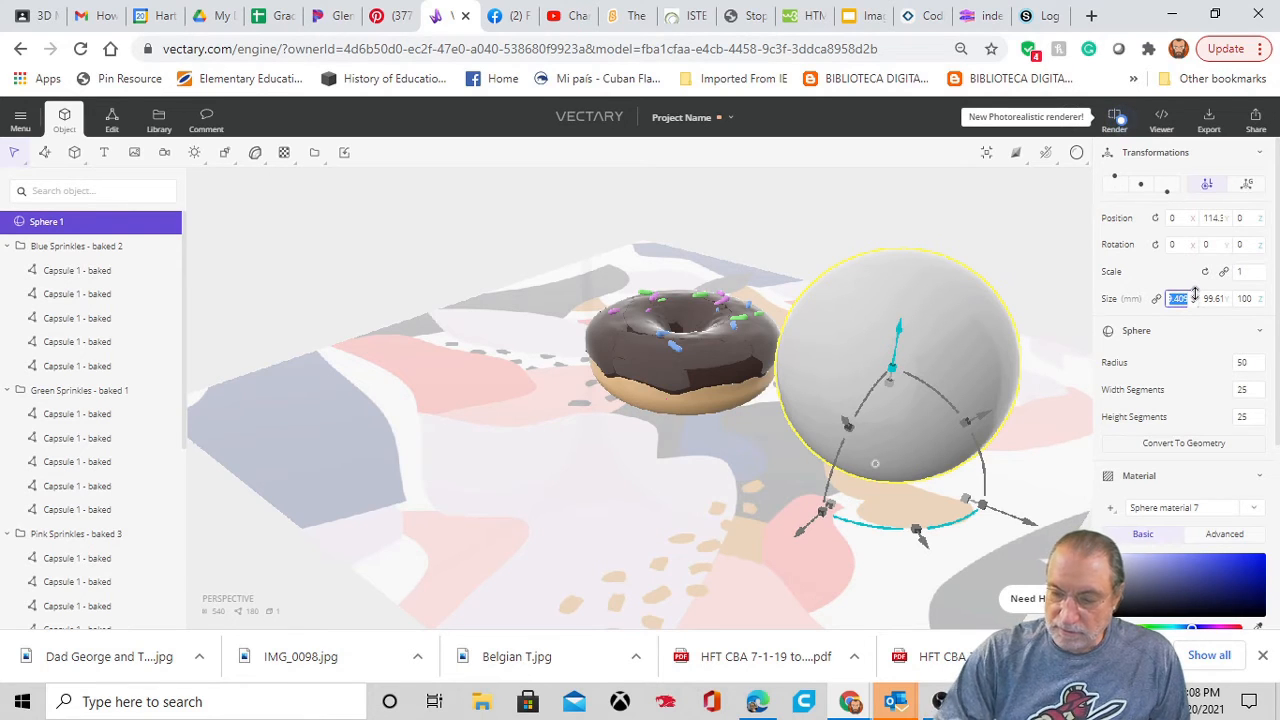
text(5)
key(Return)
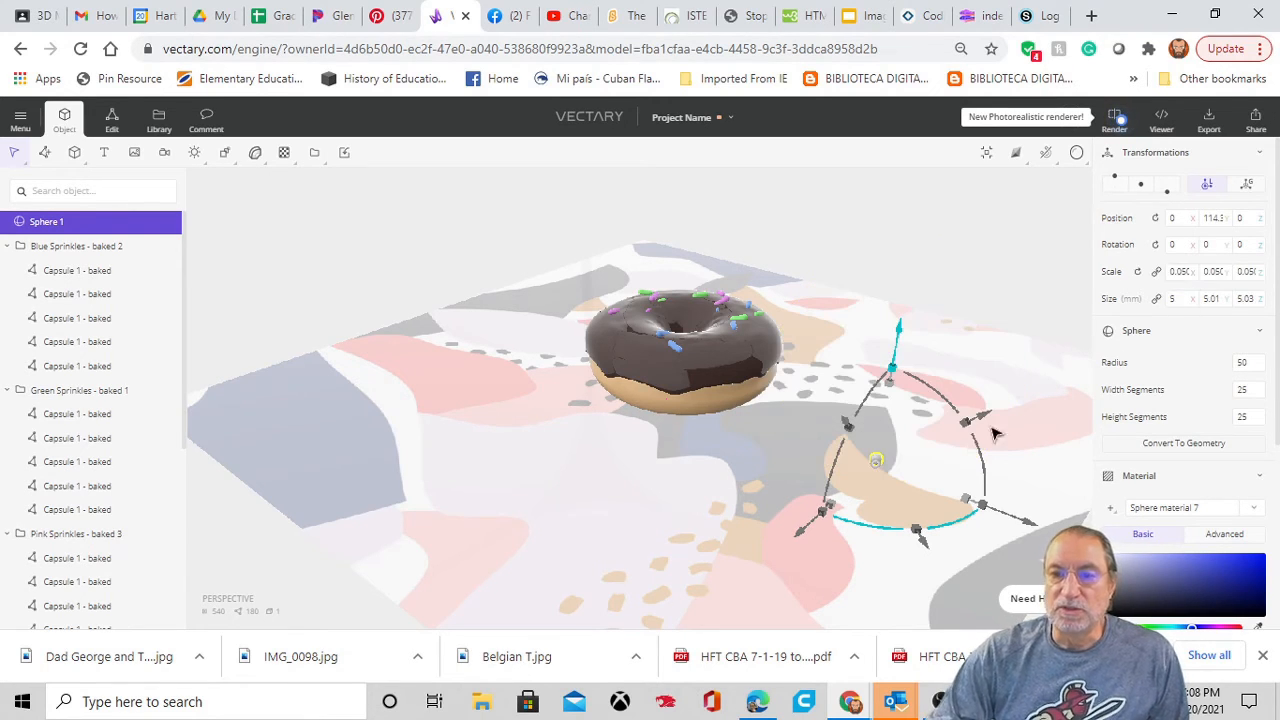
click(1174, 298)
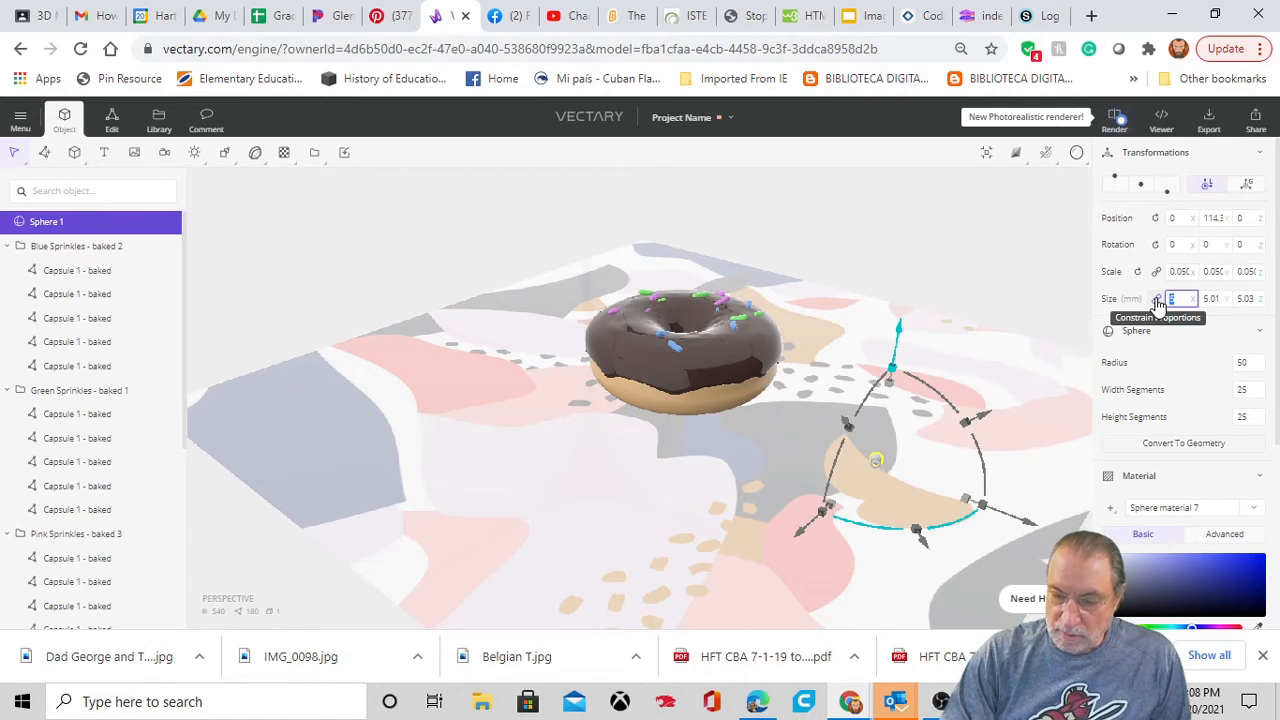
text(4)
key(Return)
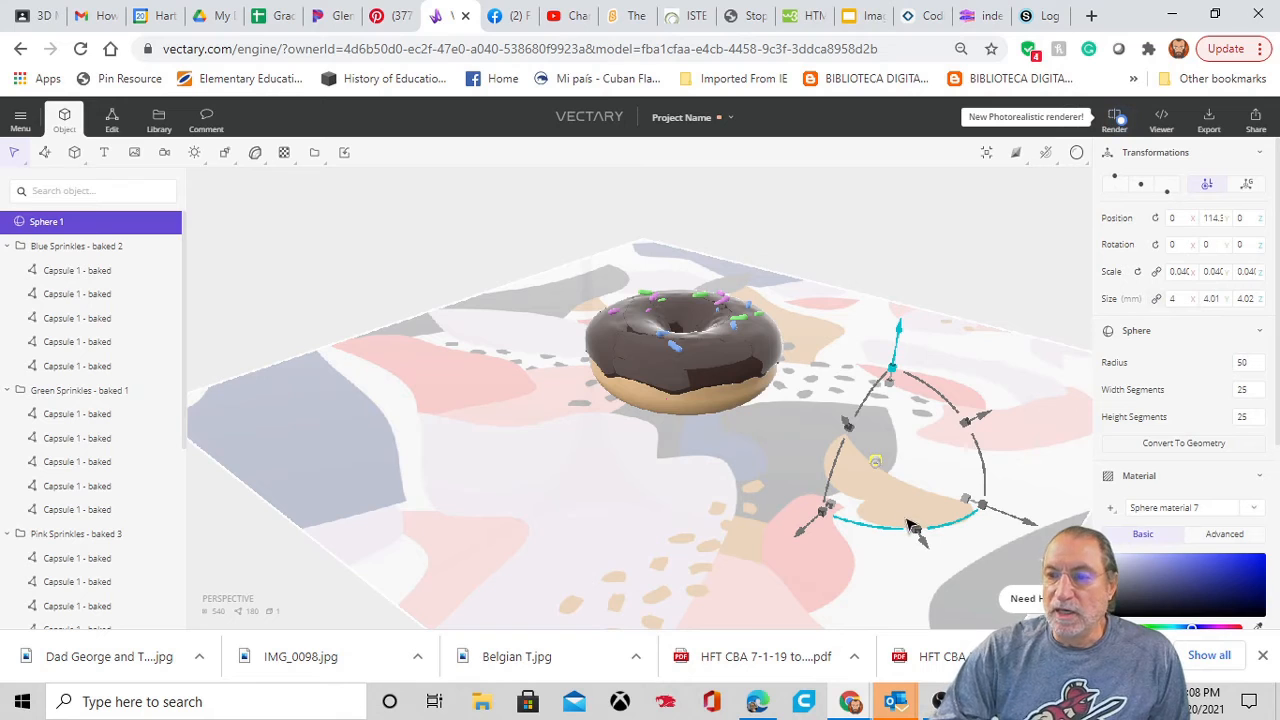
Recolour the small sphere a muted red (#d65858).
scroll(1175, 445, down, 1)
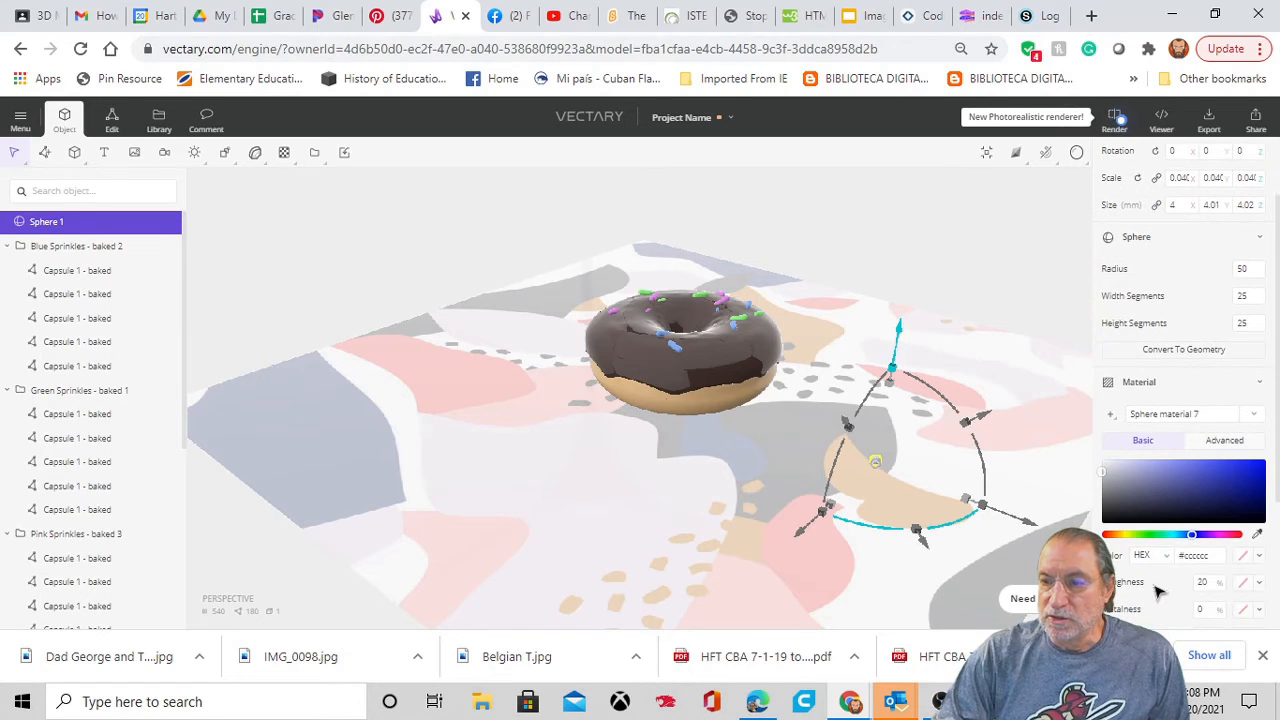
drag(1192, 540, 1246, 536)
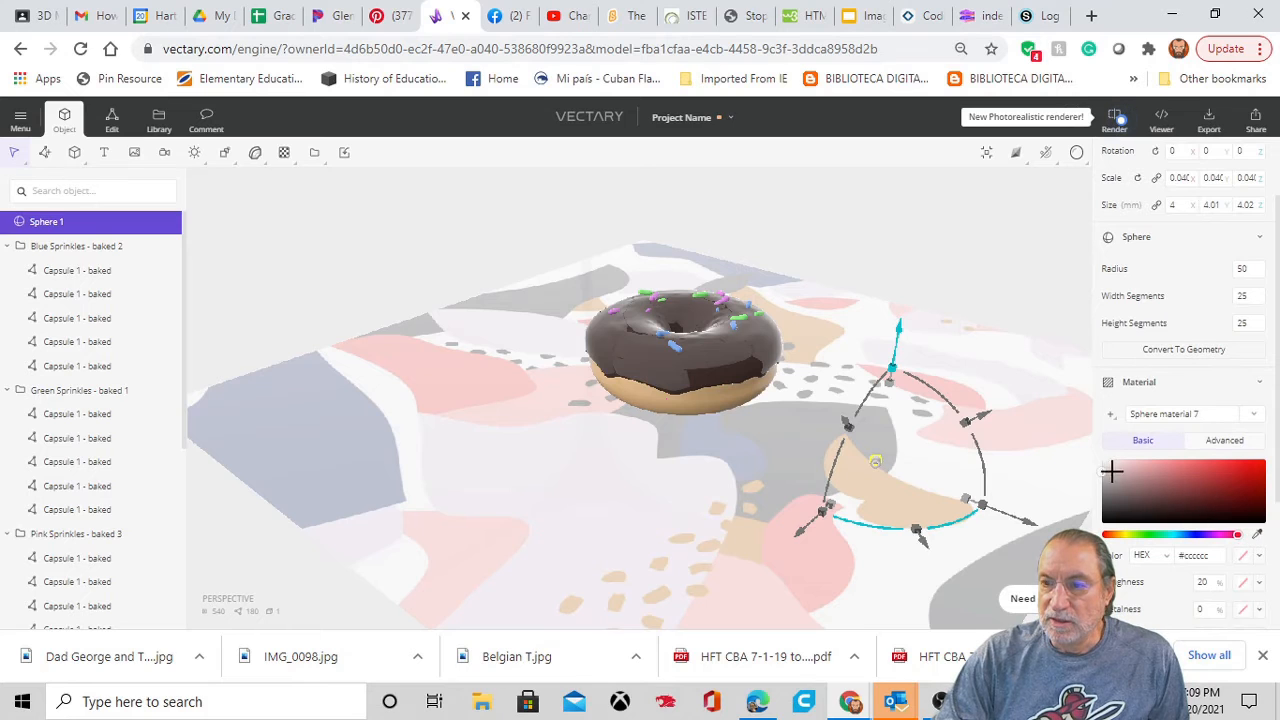
drag(1136, 459, 1259, 455)
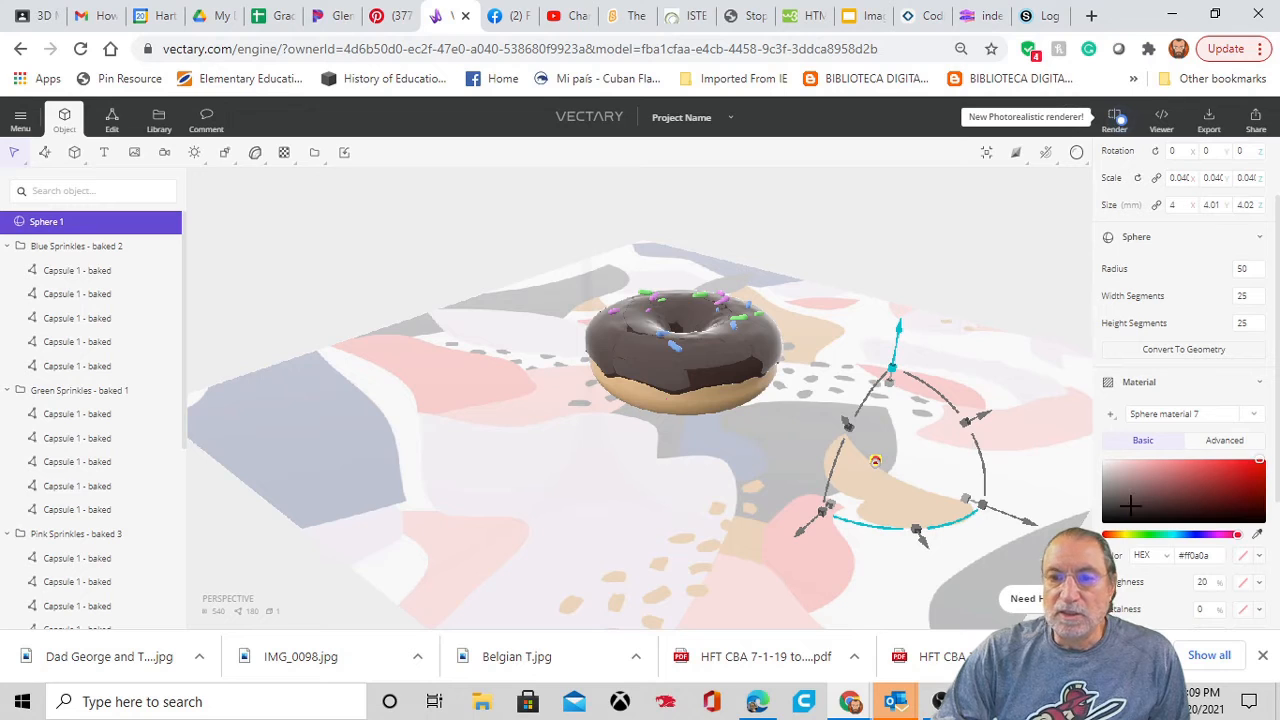
drag(1260, 462, 1198, 469)
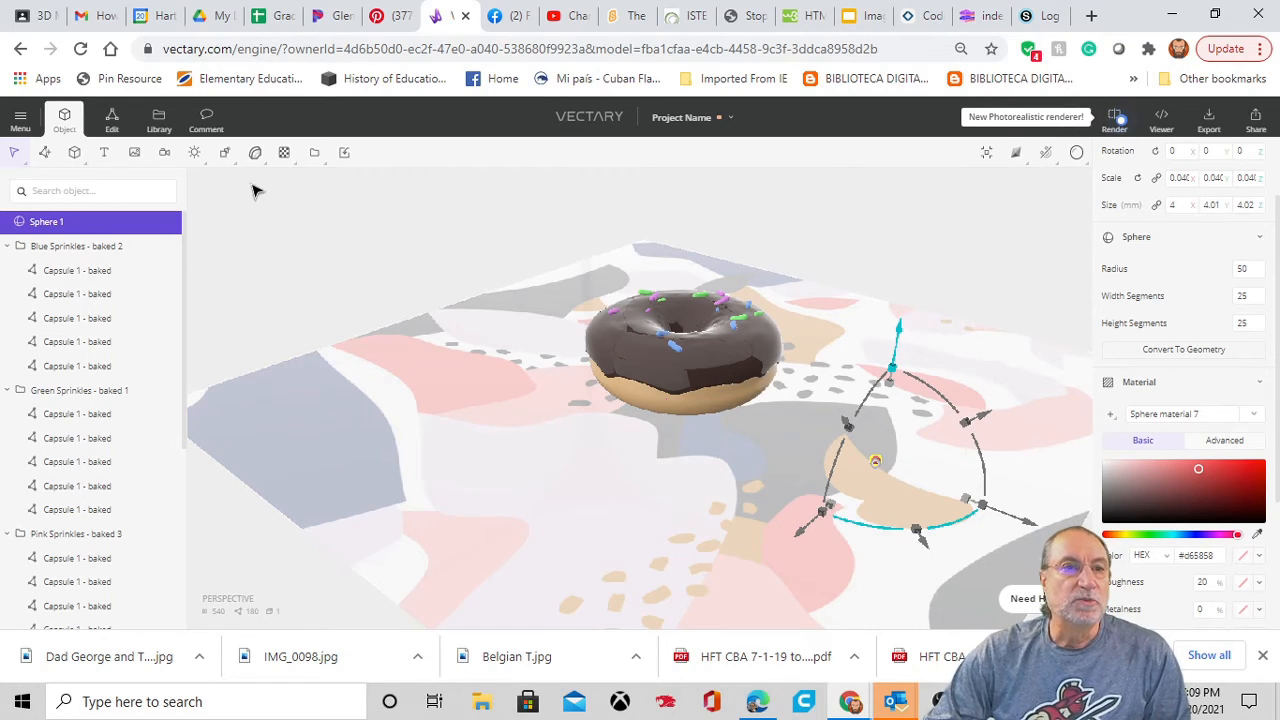
Apply a grid array to the small red sphere with Y and Z counts of 1 and an X offset of 15.
click(227, 165)
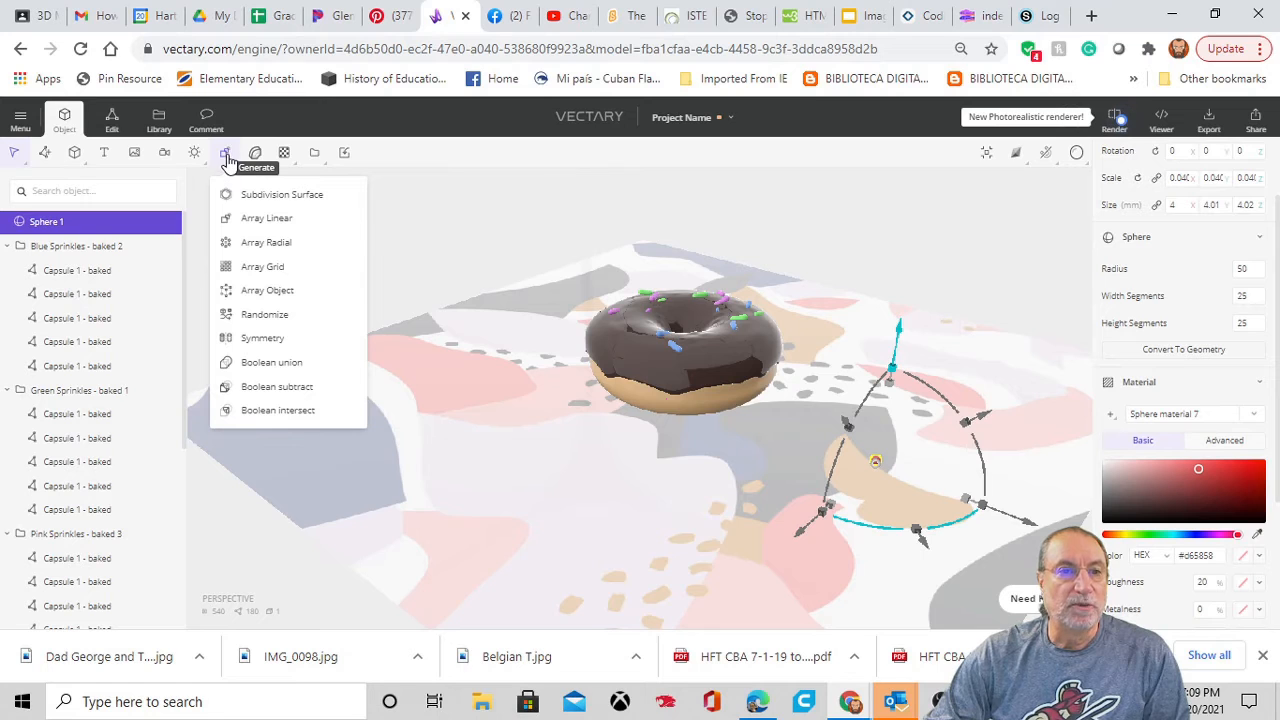
click(250, 268)
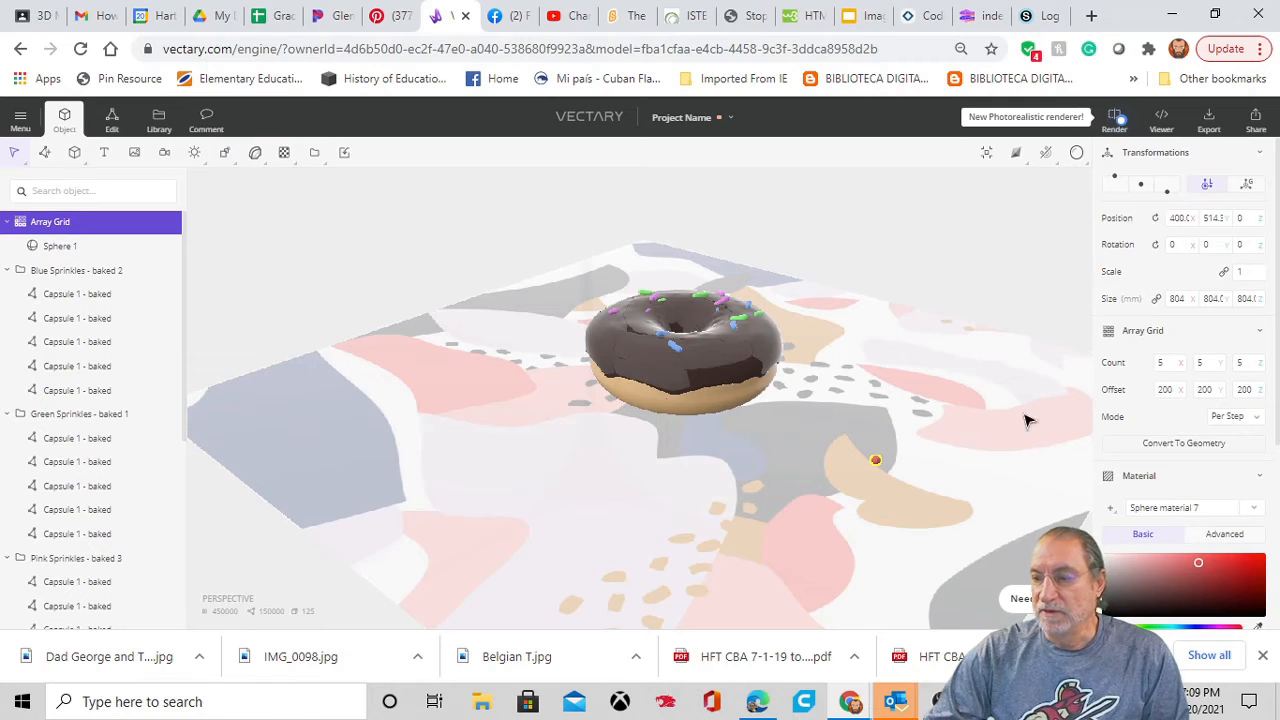
click(1202, 363)
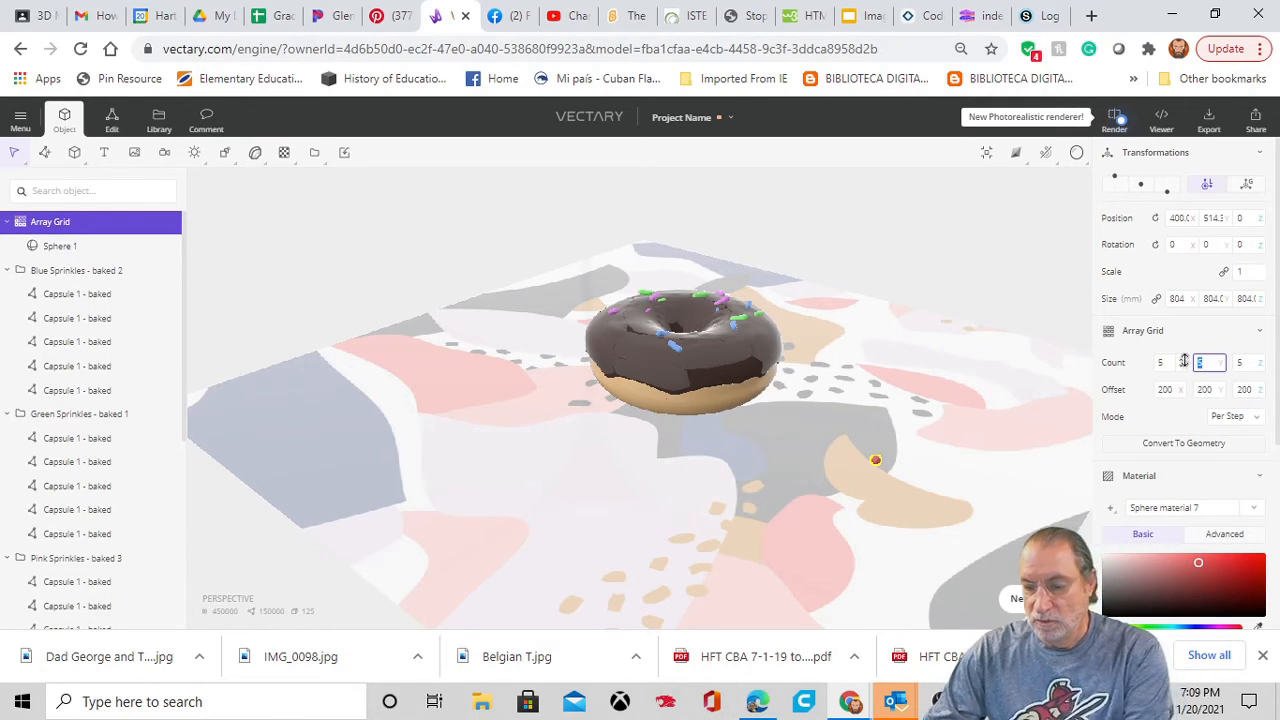
text(1)
click(1246, 363)
text(1)
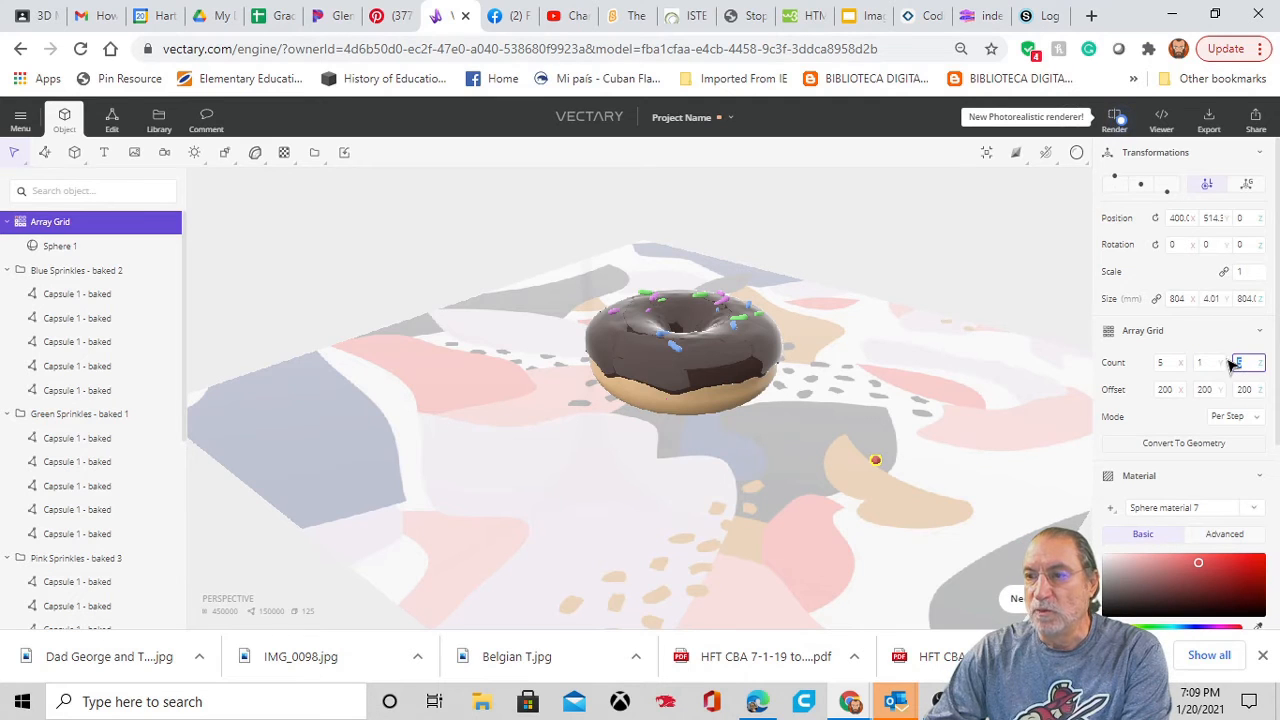
click(1162, 390)
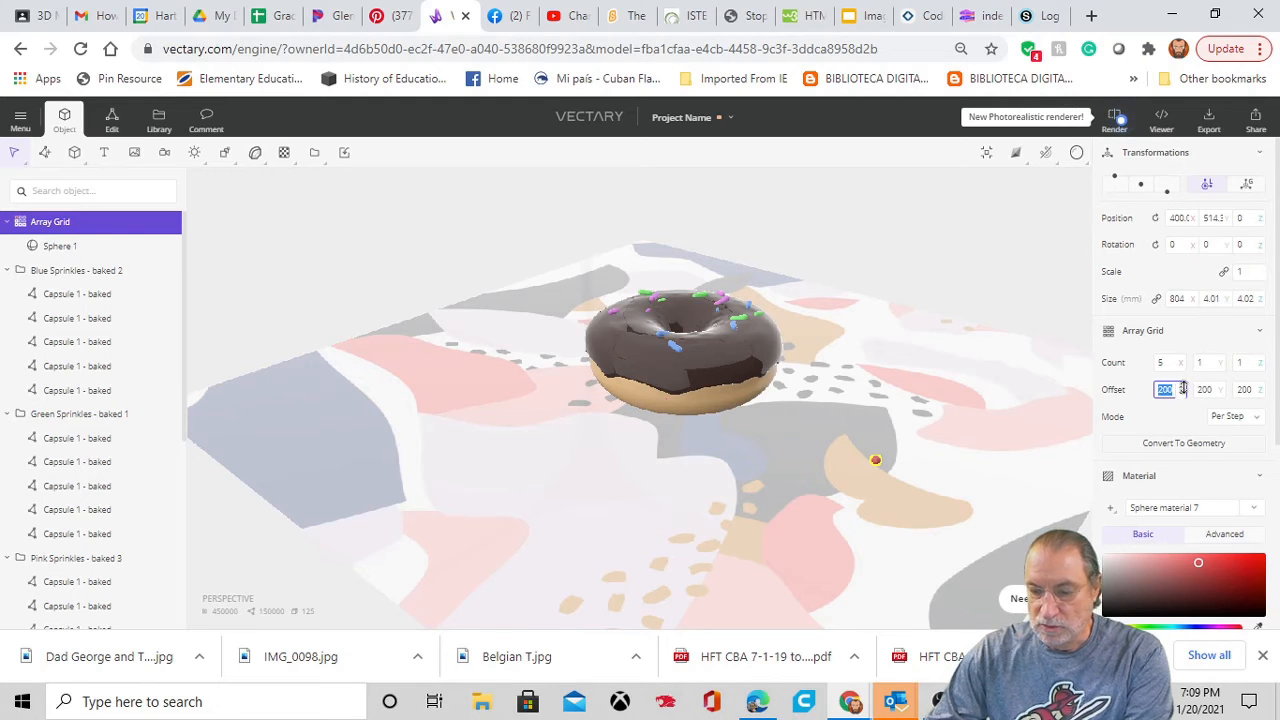
text(15)
key(Return)
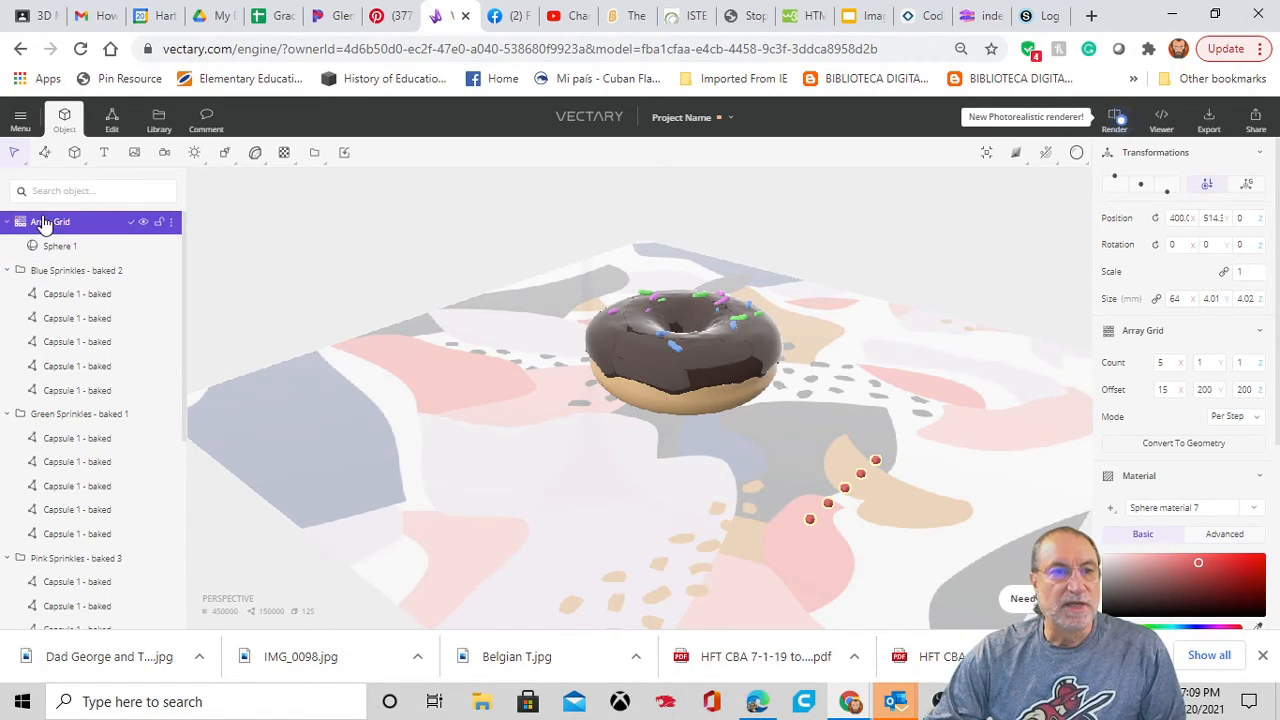
Add a Randomize generator to the array grid, unlink its position values and set the X position to 10.
click(224, 153)
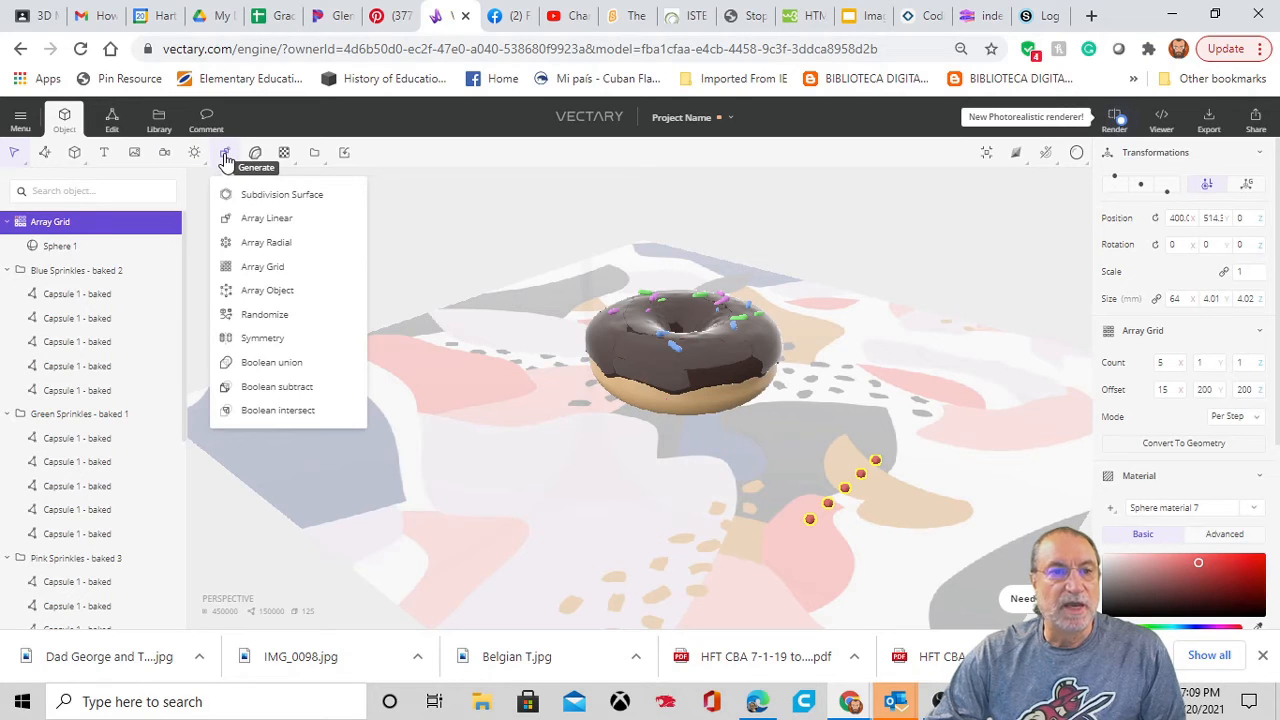
click(255, 316)
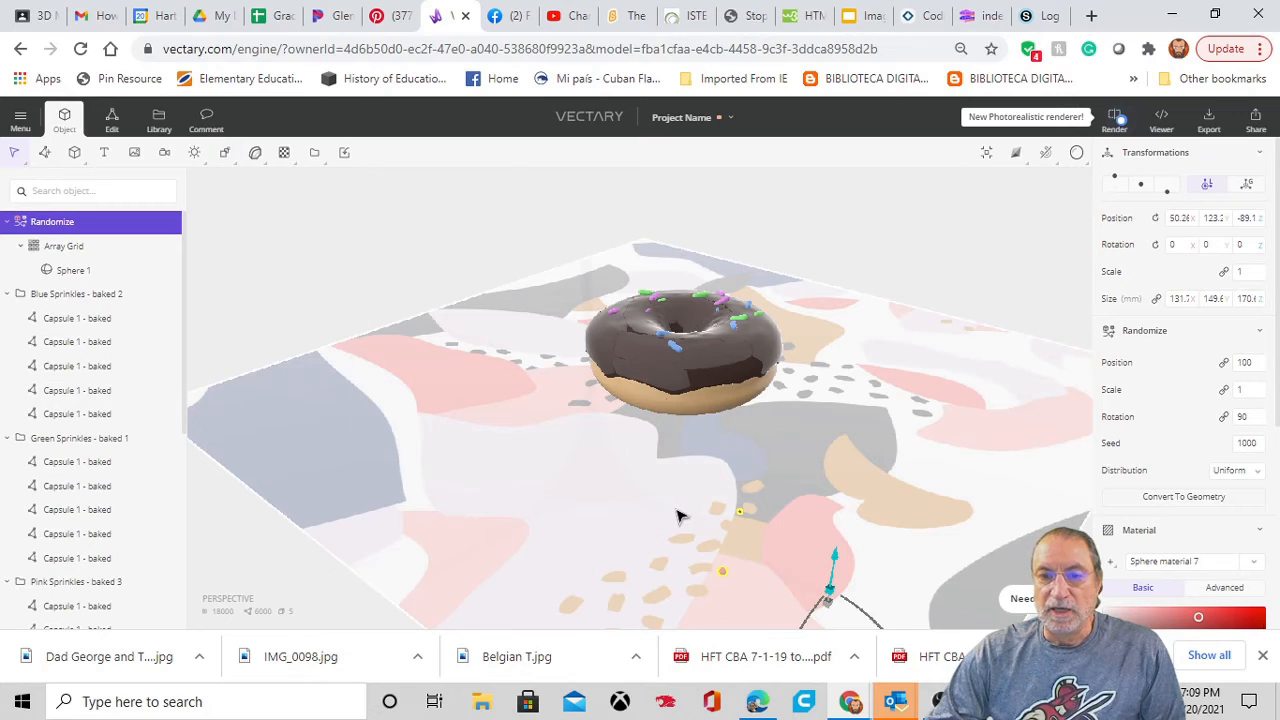
click(1224, 364)
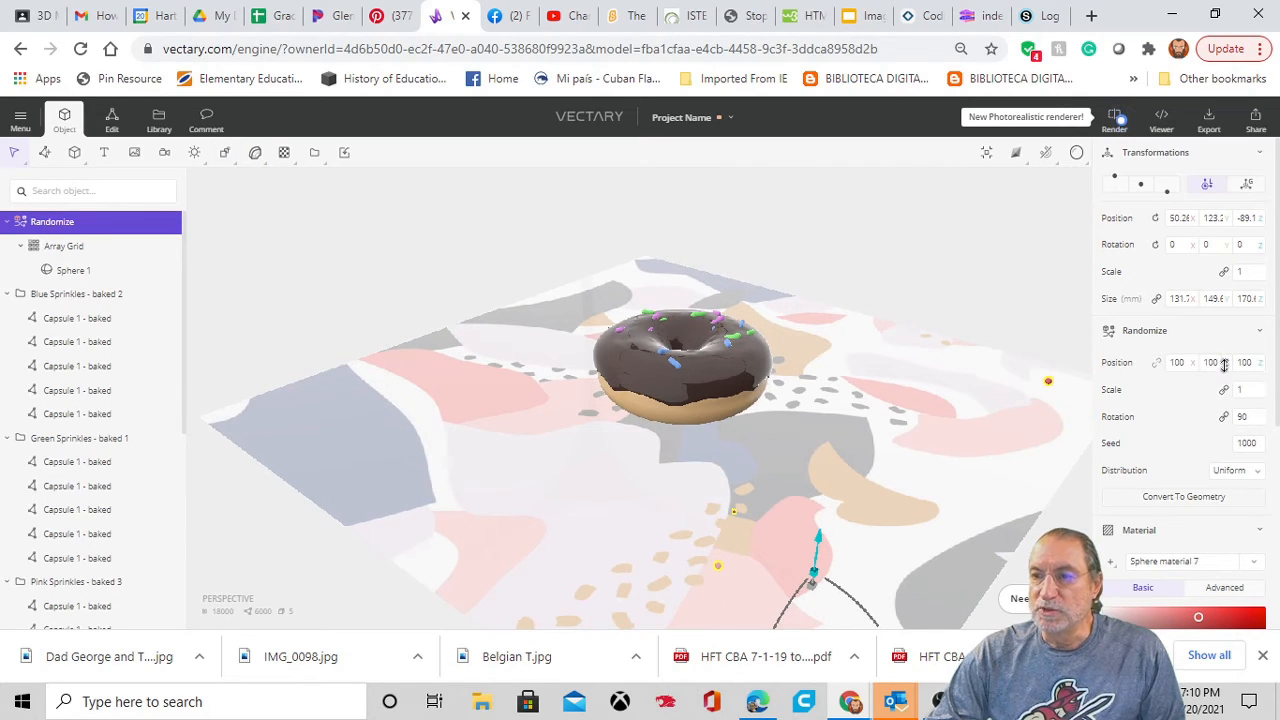
click(1170, 363)
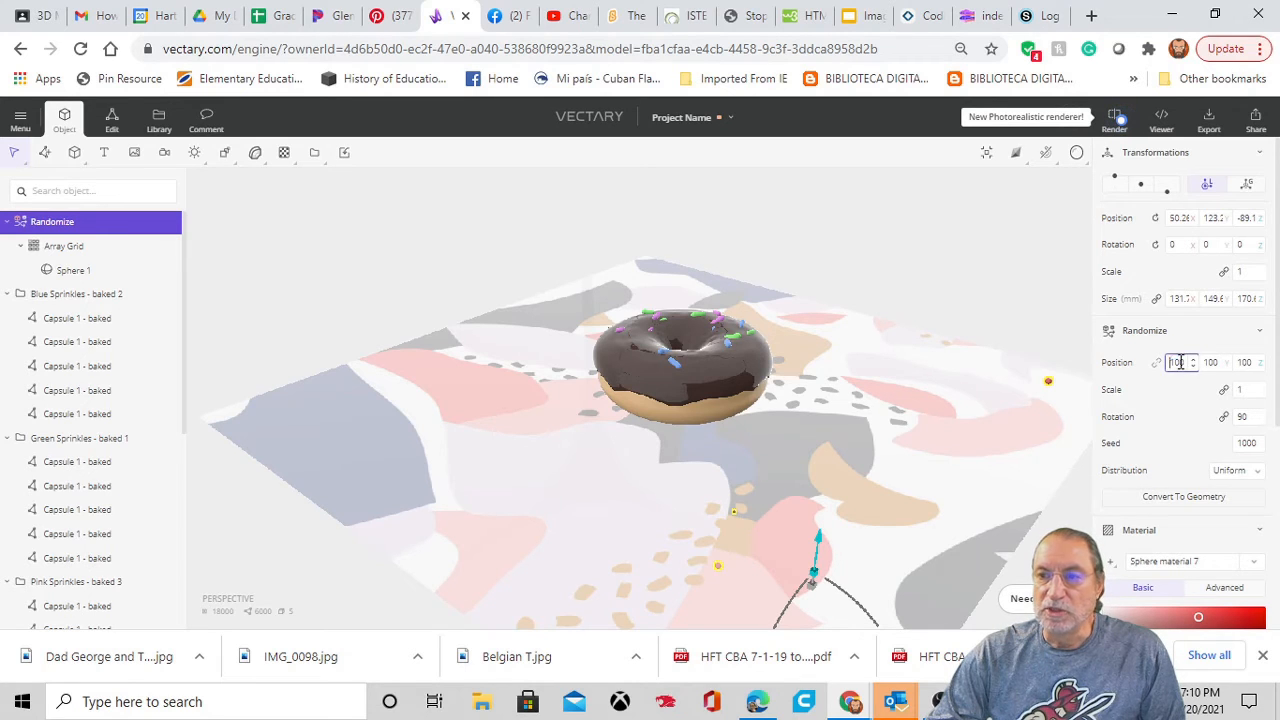
key(BackSpace)
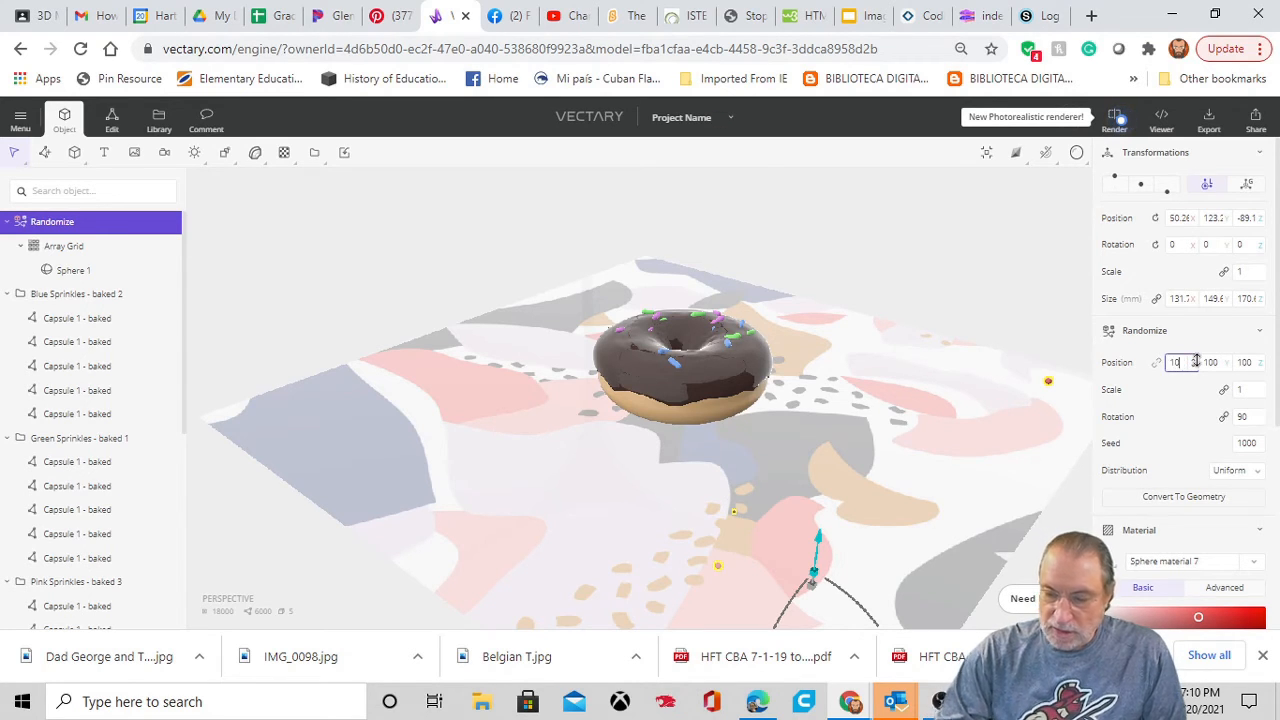
key(Return)
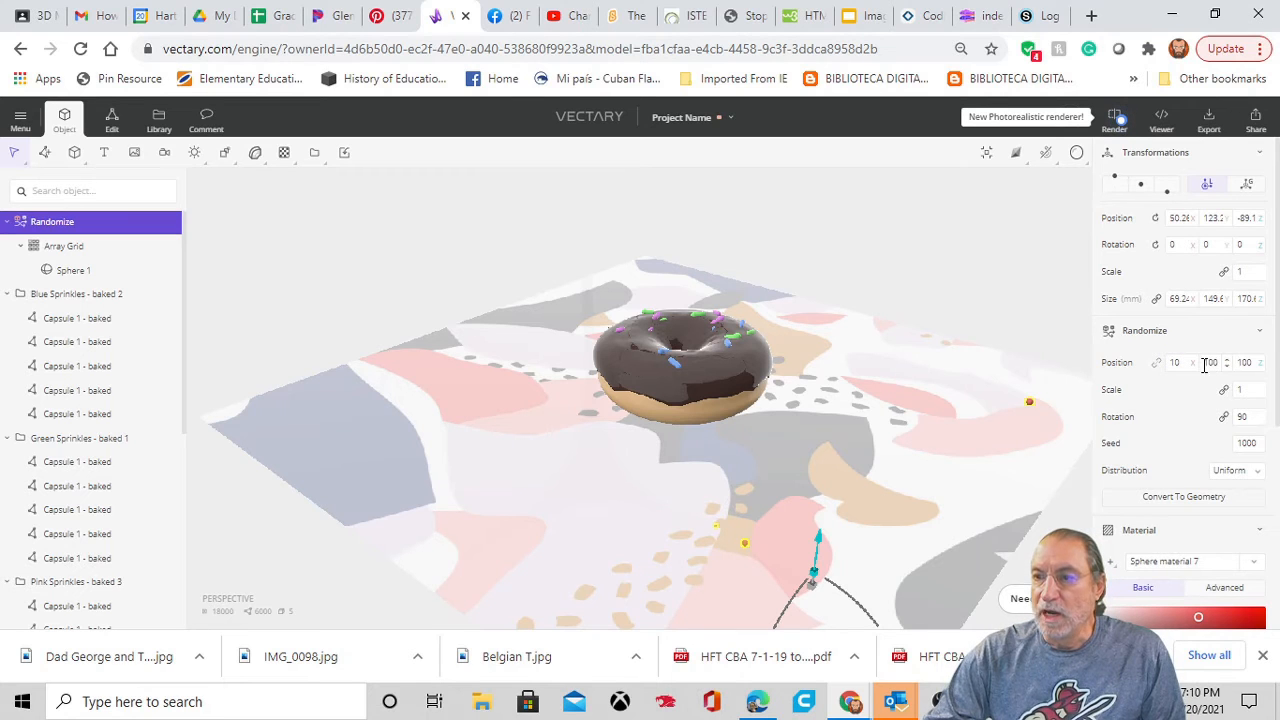
Set the Randomize generator's Y position to 10 and its Z position to 1.
click(1207, 363)
key(BackSpace)
key(BackSpace)
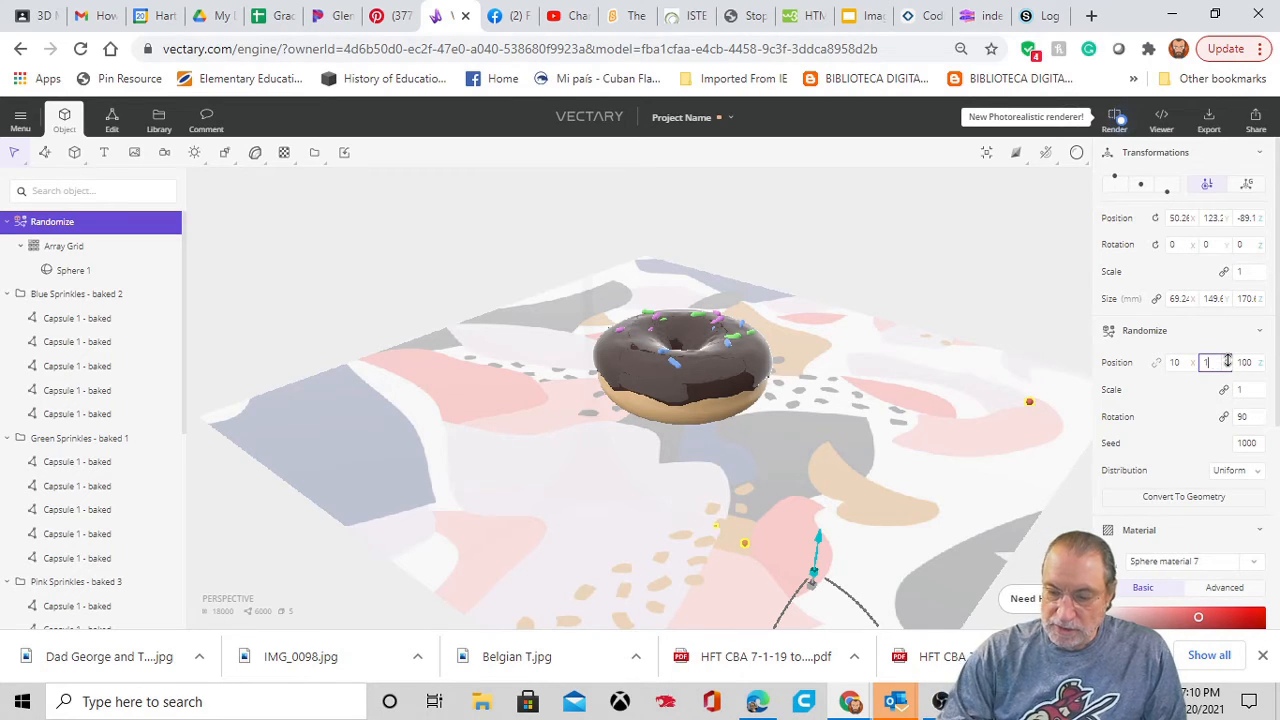
text(0)
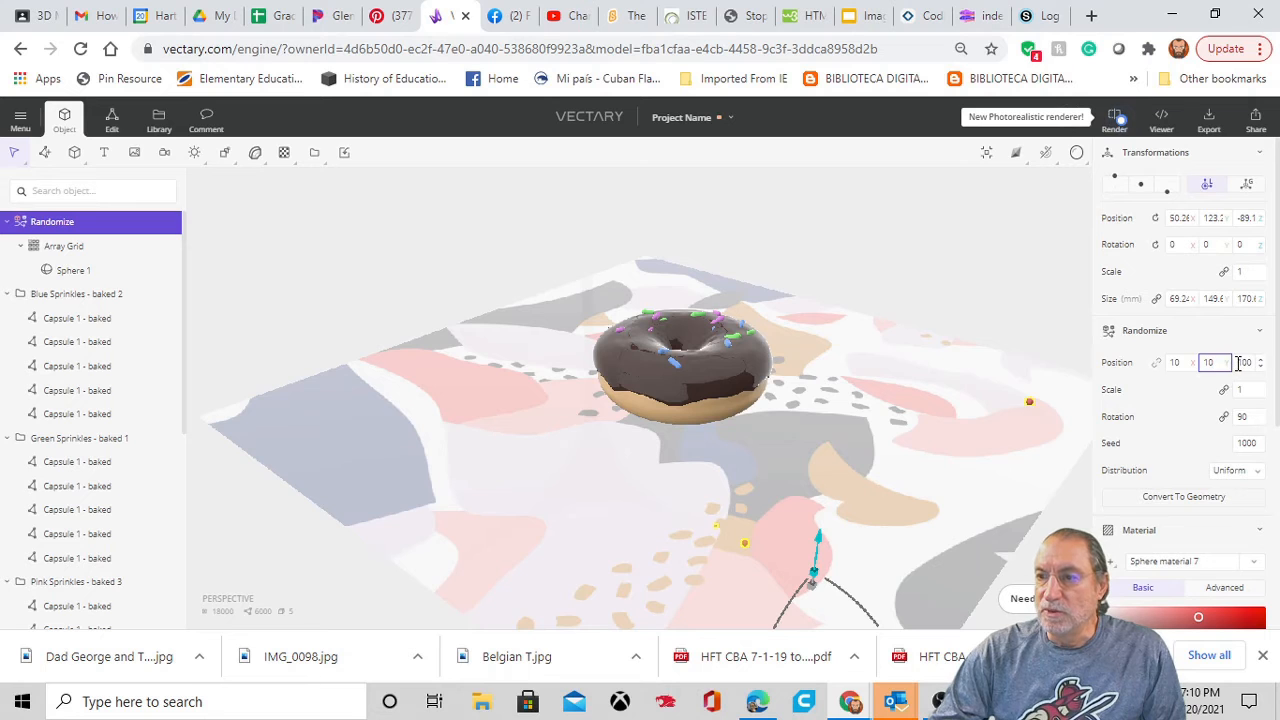
key(Tab)
text(1)
key(Return)
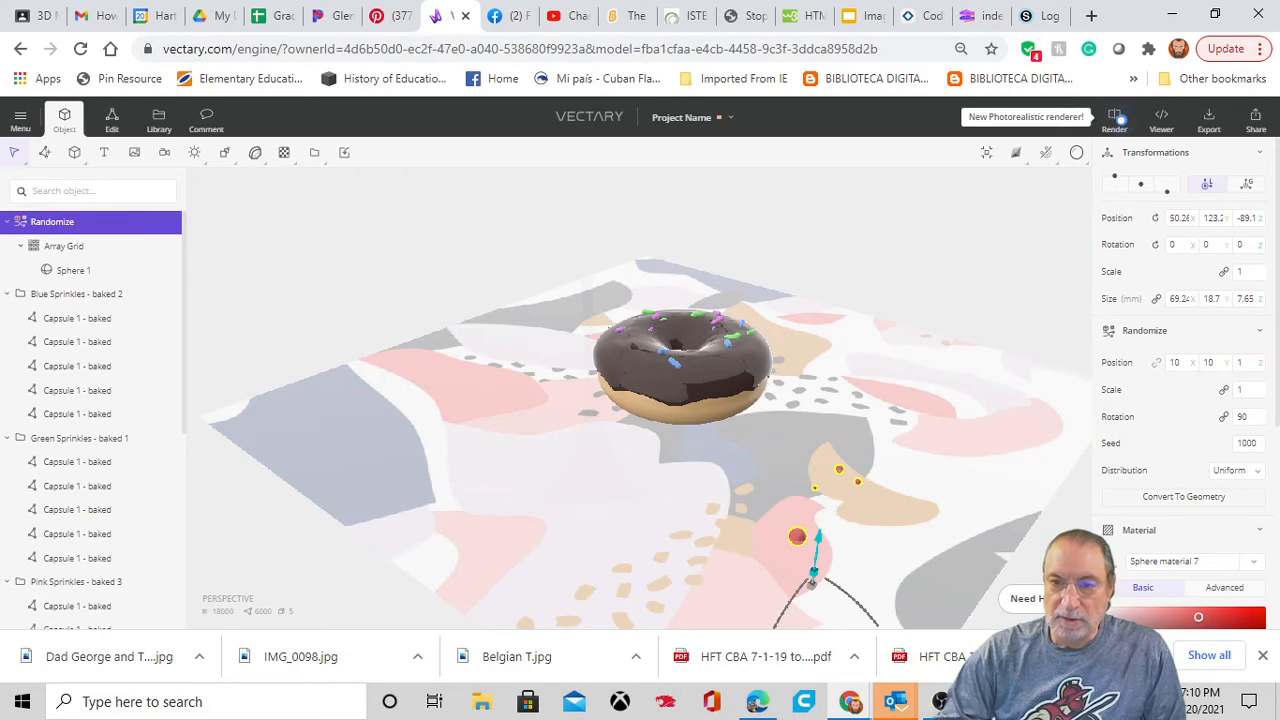
Set the Randomize seed to 1001 and bake the randomized spheres into mesh geometry.
right_drag(940, 534, 871, 514)
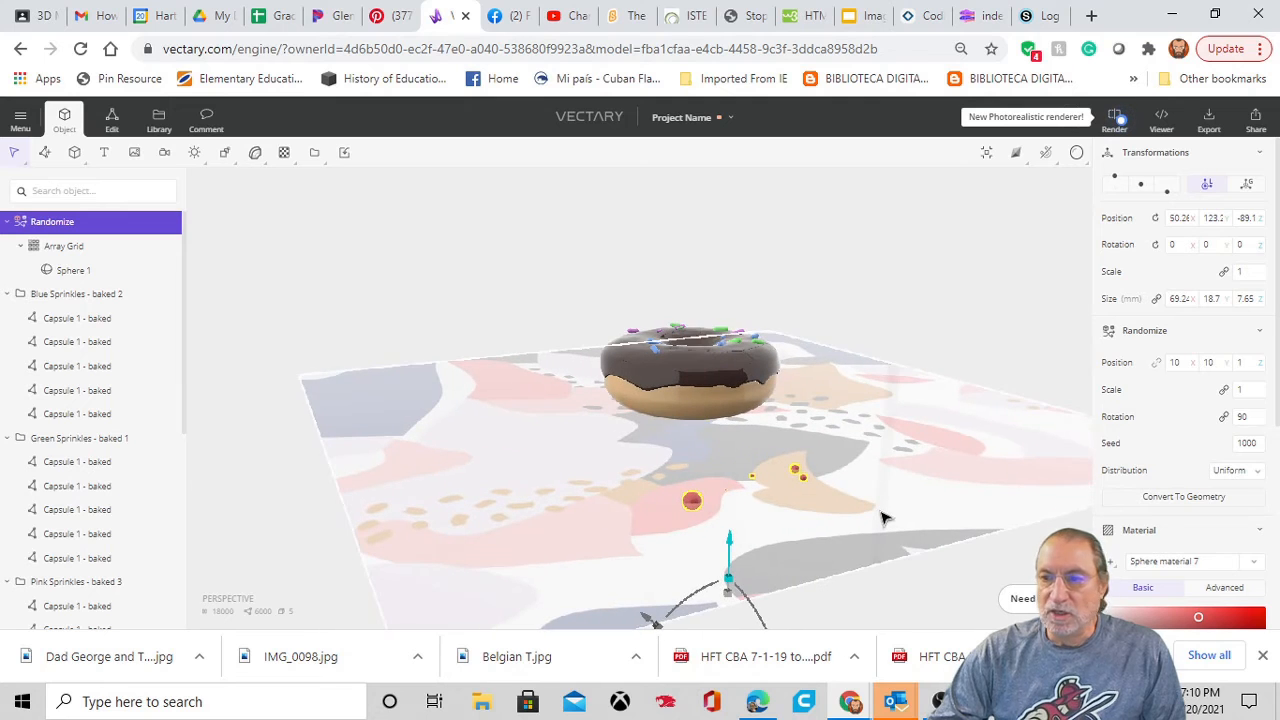
click(1261, 440)
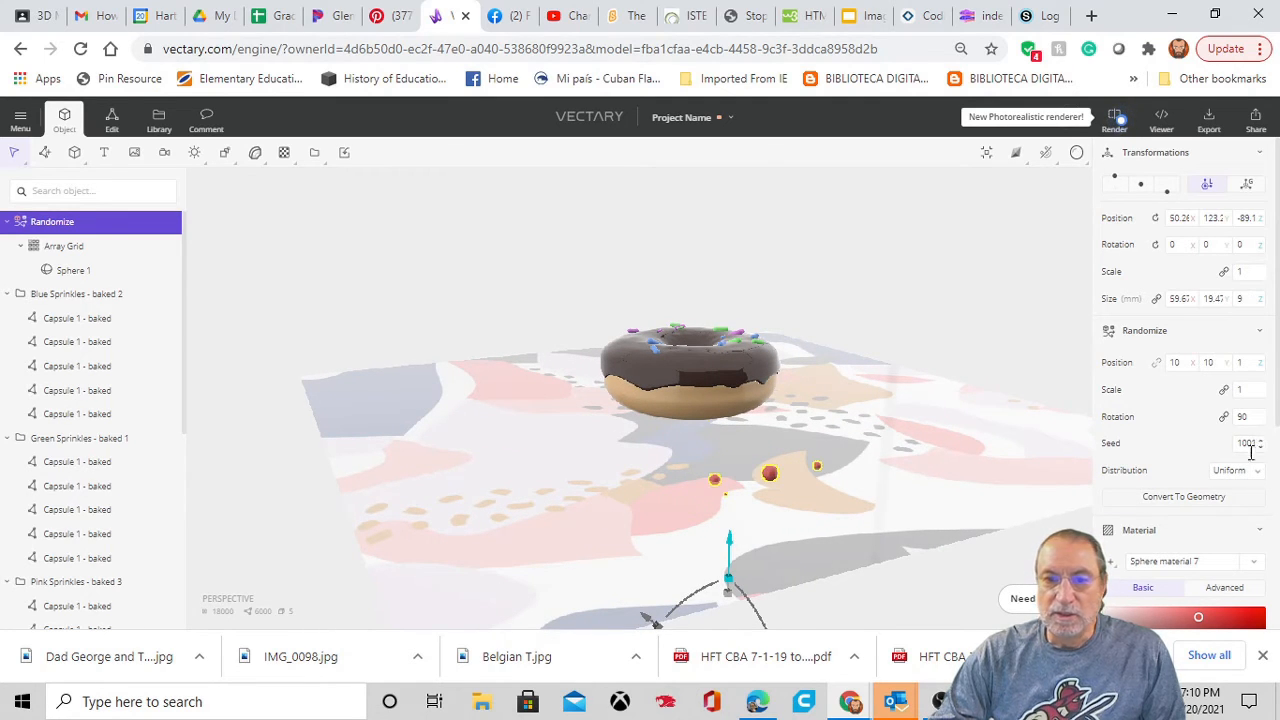
right_drag(874, 508, 931, 526)
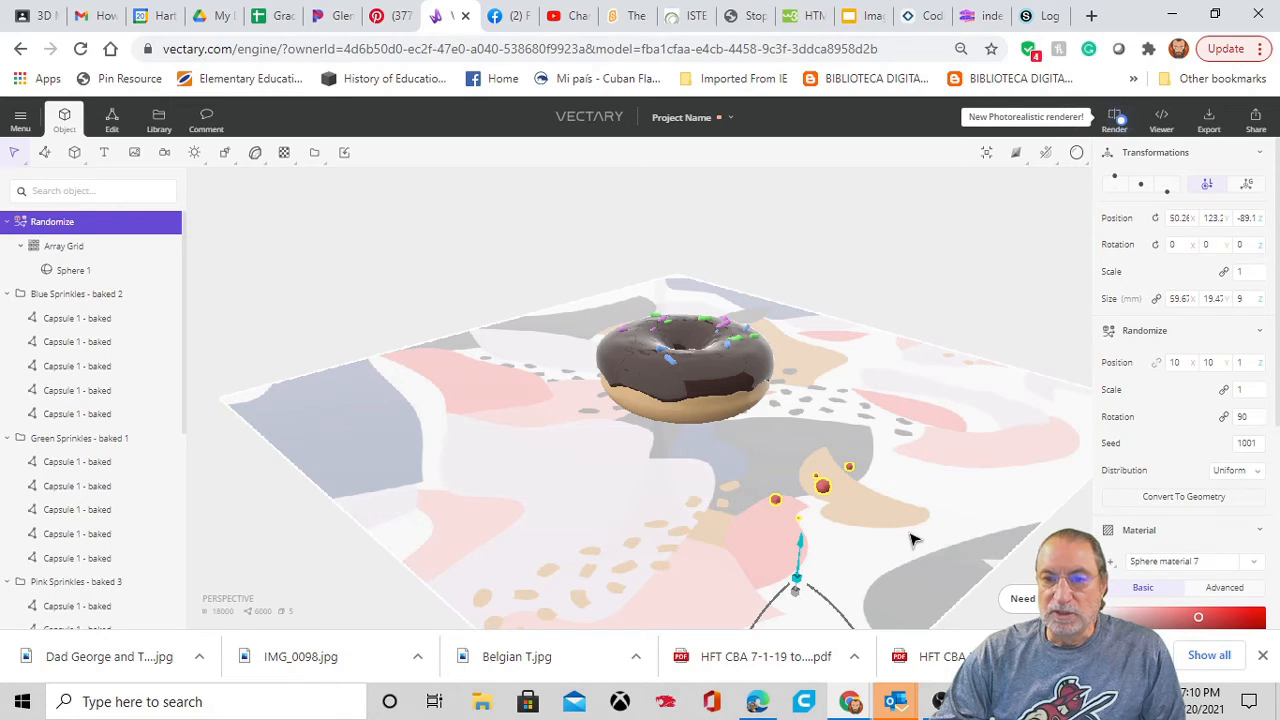
drag(910, 540, 960, 500)
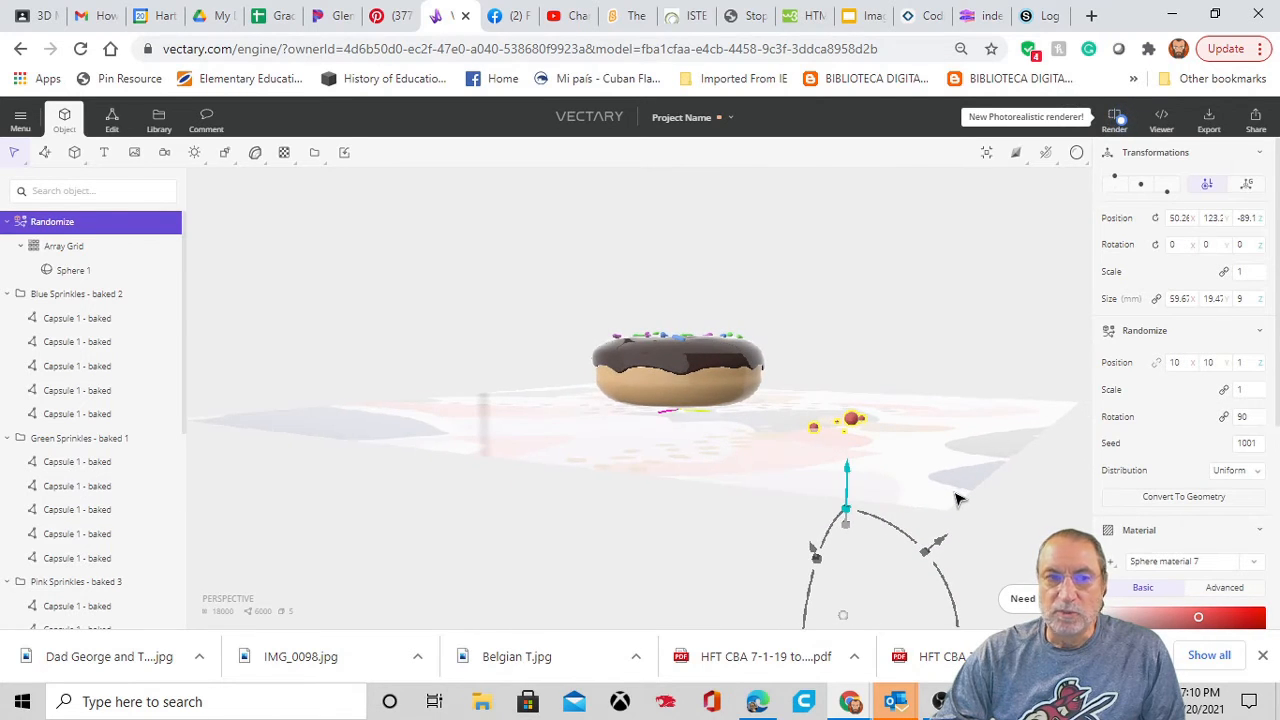
click(114, 121)
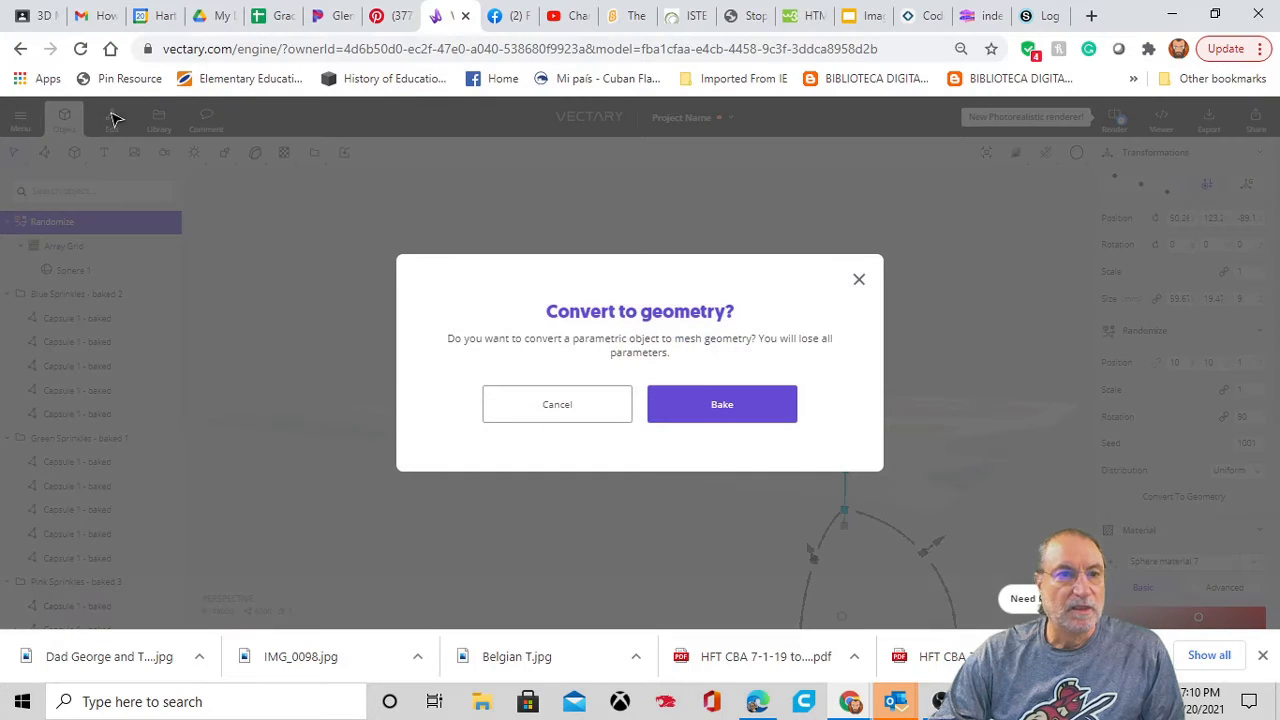
click(727, 410)
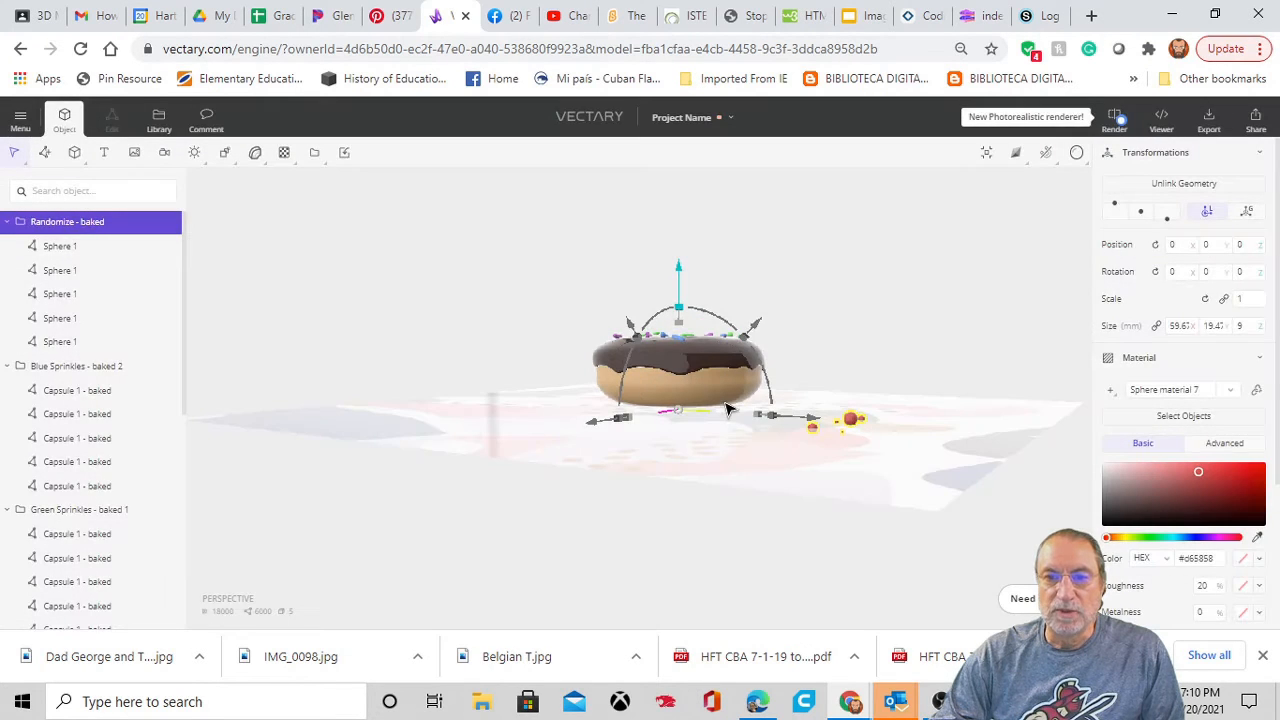
Scale the second and third spheres in the baked group proportionally to an X size of 3 mm.
click(52, 247)
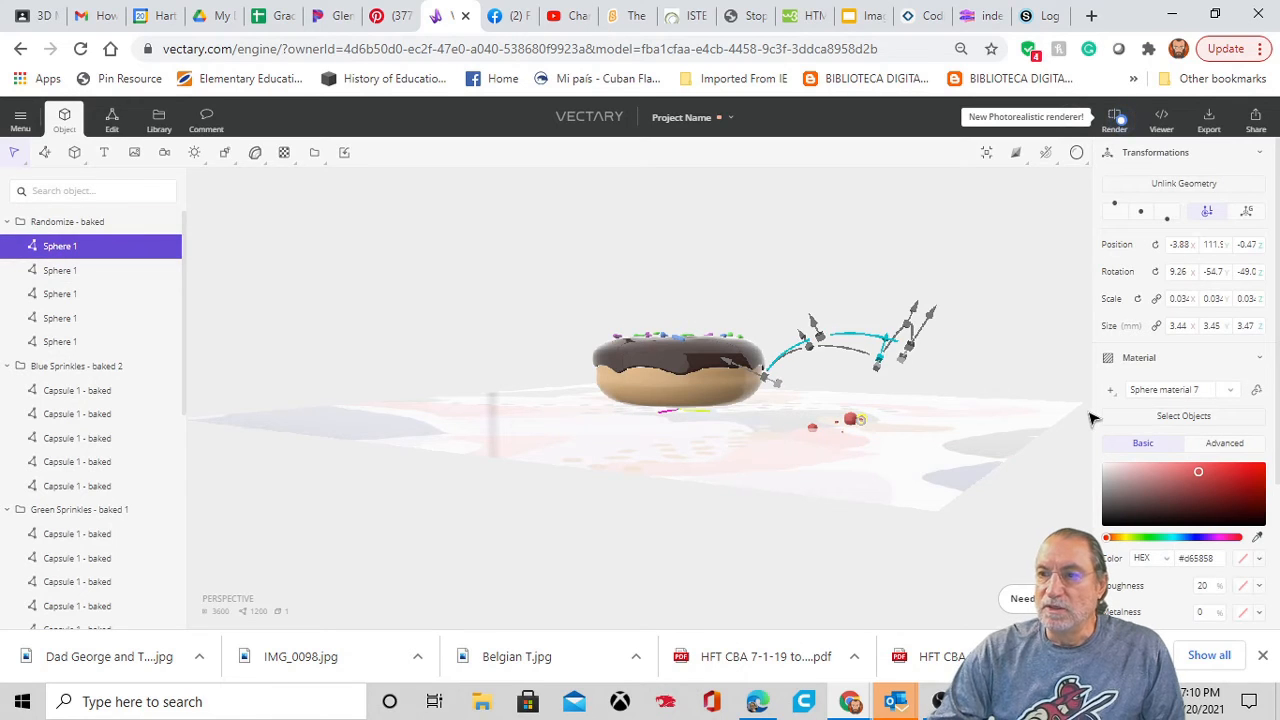
click(47, 272)
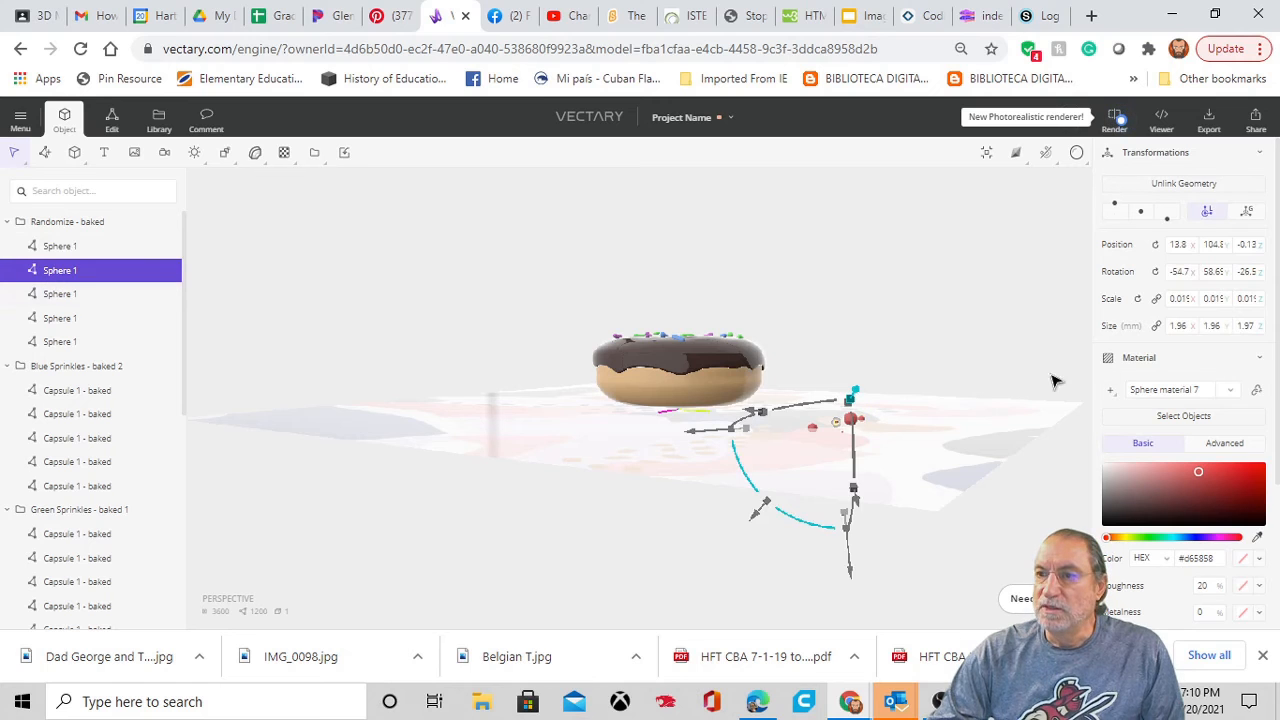
click(1185, 325)
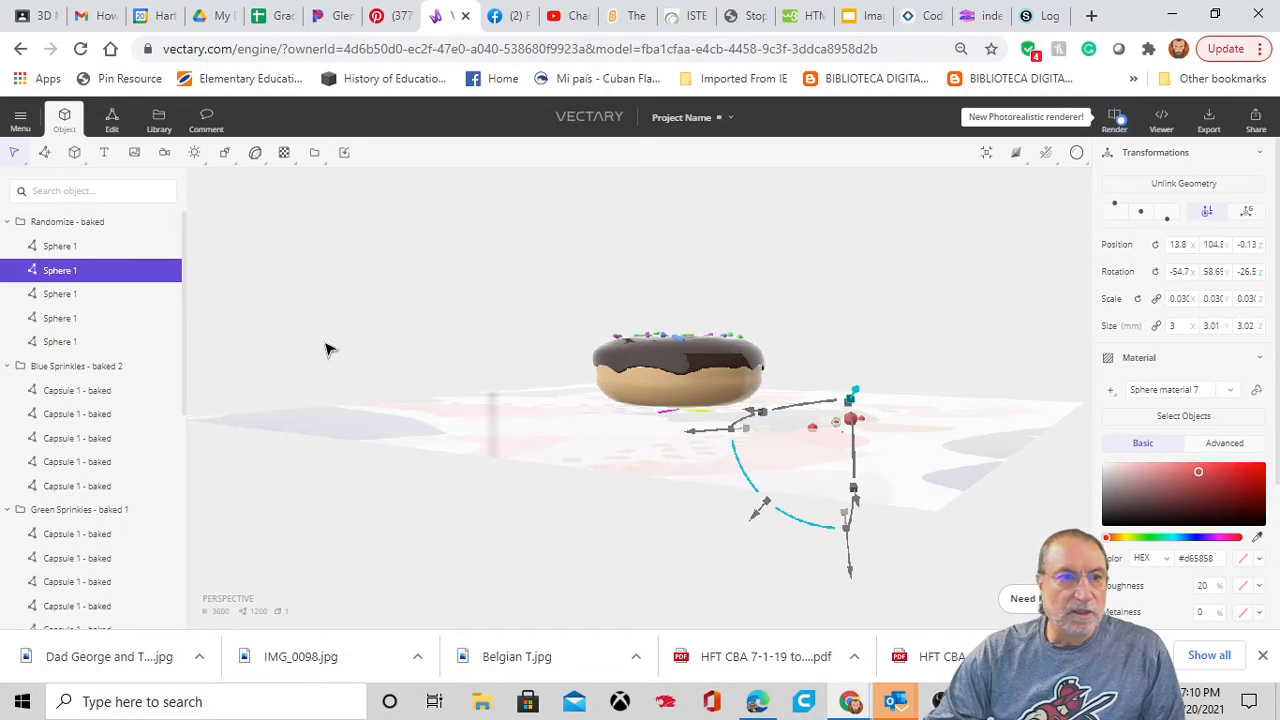
click(57, 293)
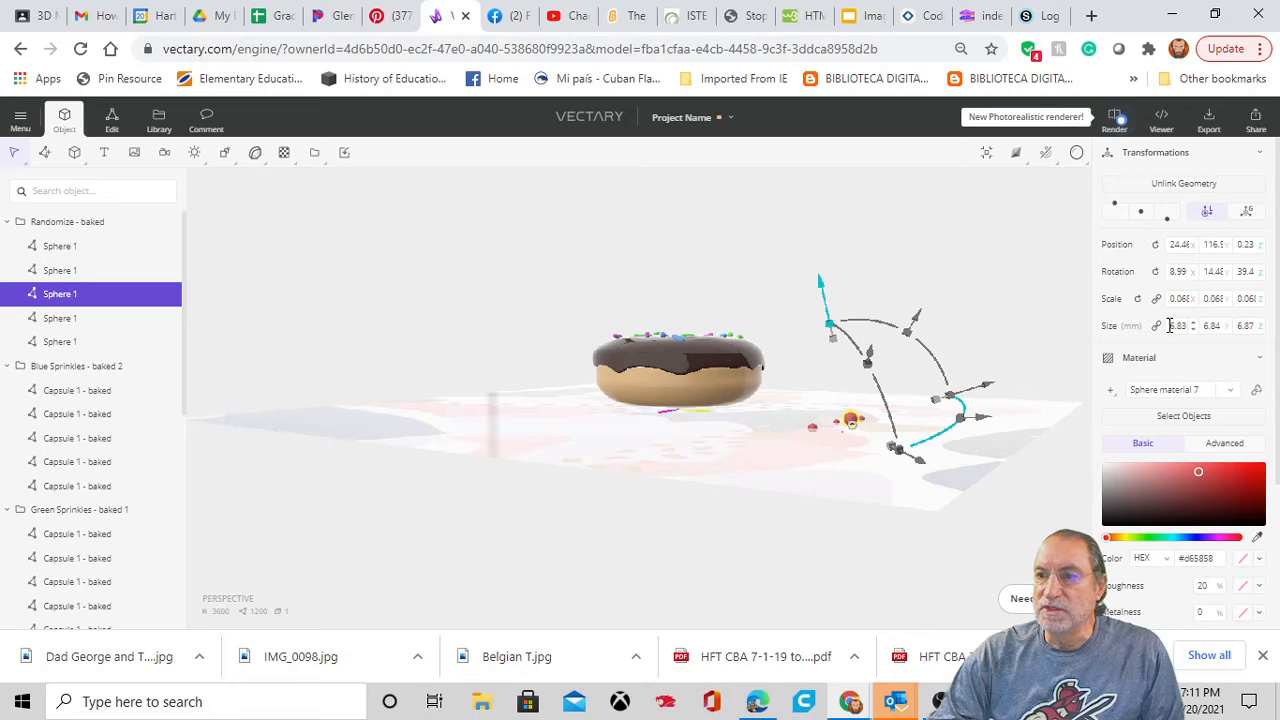
click(1172, 326)
text(3)
key(Return)
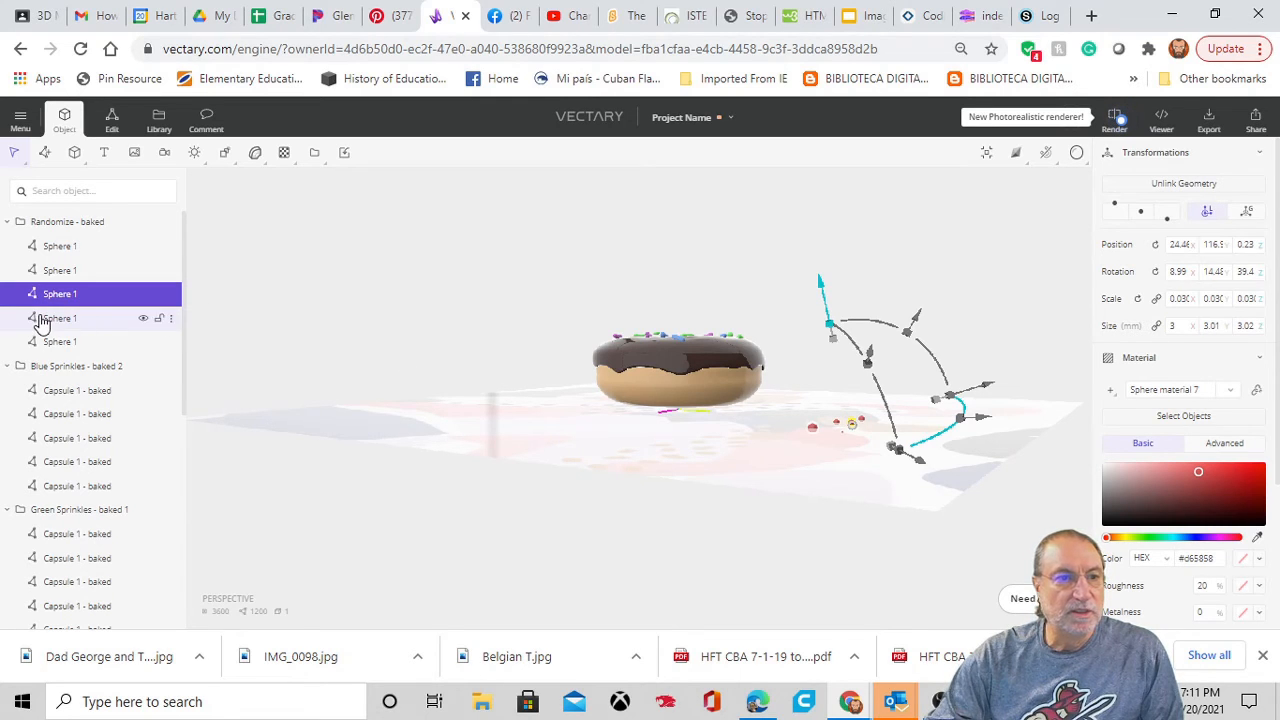
Scale the fourth and fifth spheres in the baked group proportionally to an X size of 3 mm.
click(42, 318)
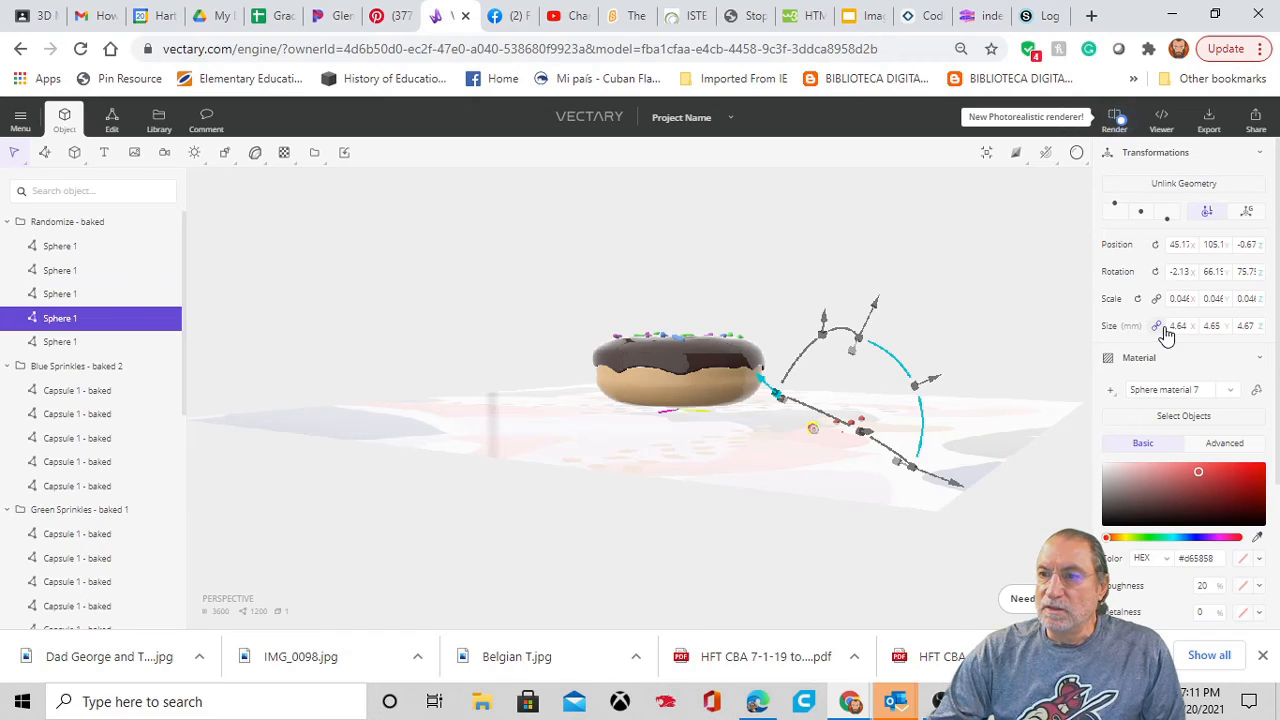
click(1172, 326)
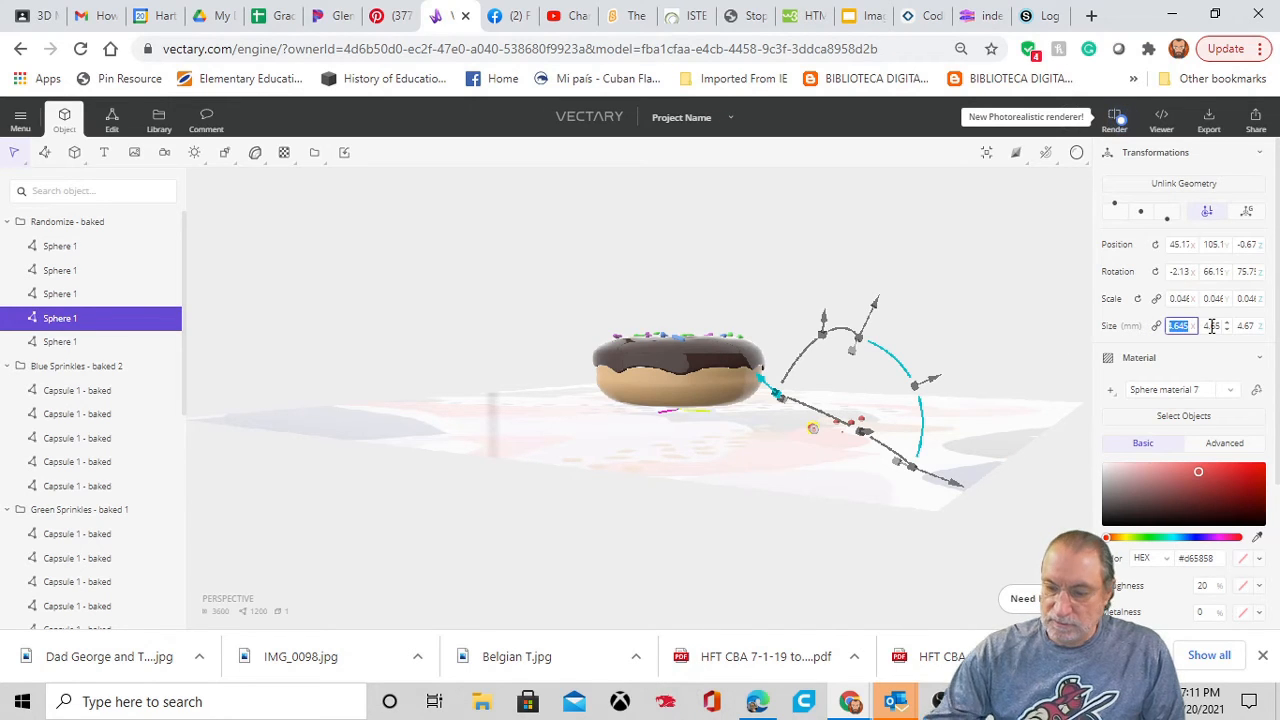
key(Return)
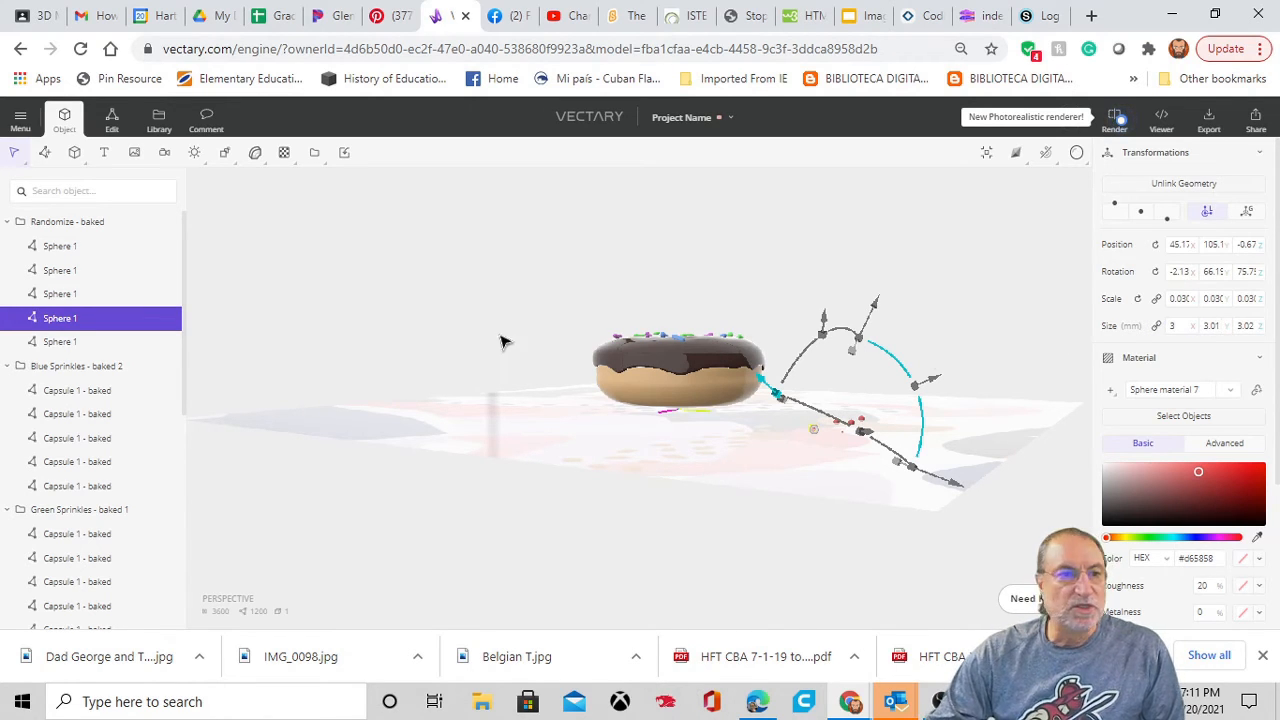
click(77, 343)
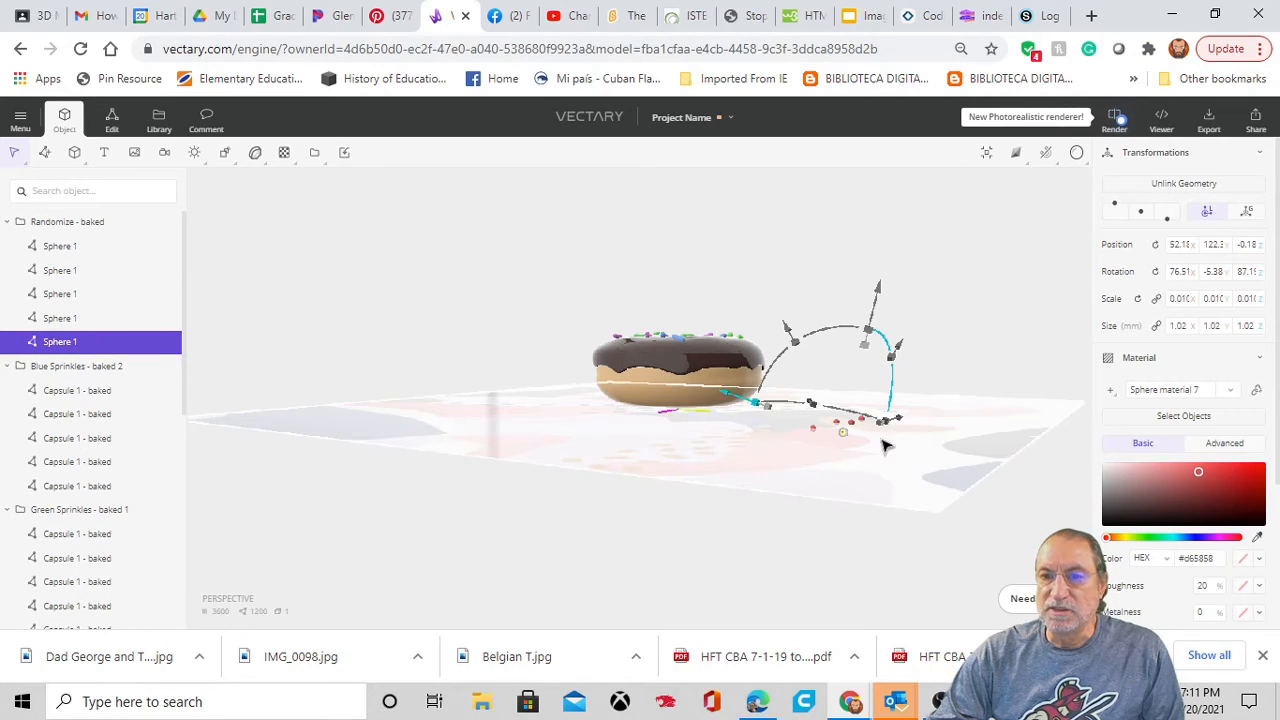
click(1172, 325)
text(3)
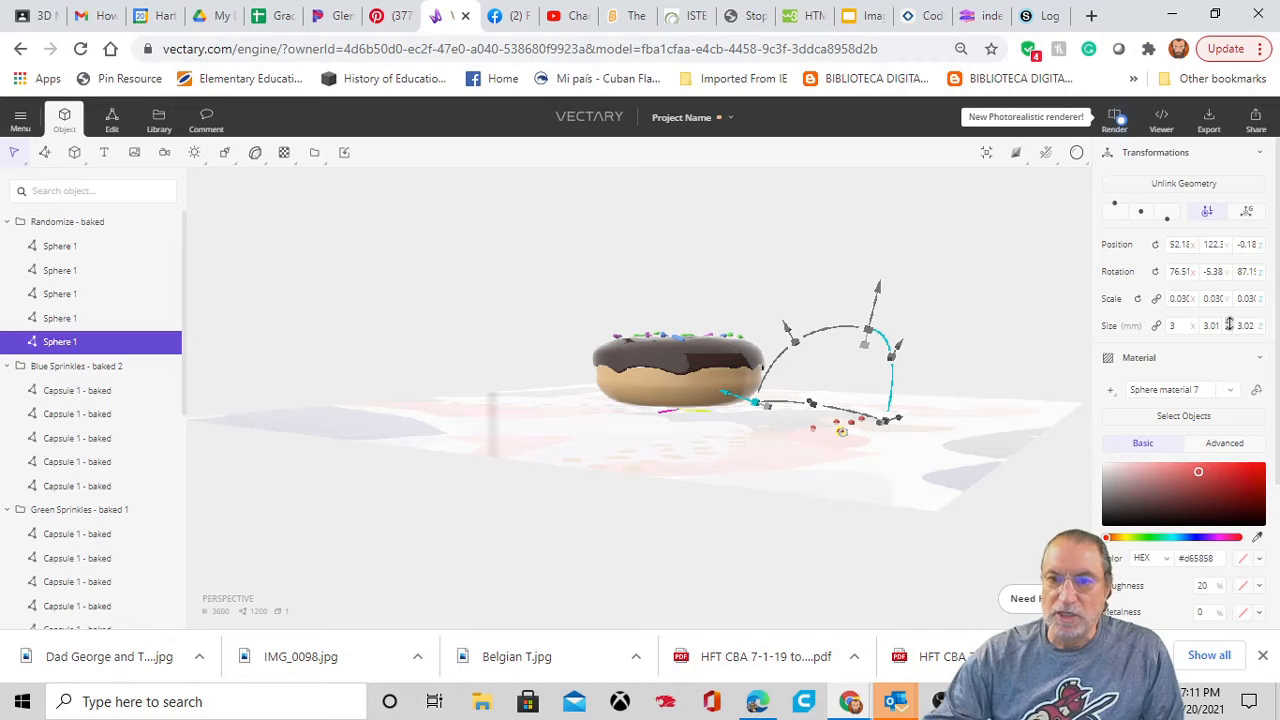
mouse_move(886, 503)
mouse_down()
mouse_move(937, 530)
mouse_move(907, 496)
mouse_move(846, 489)
mouse_move(866, 497)
mouse_up()
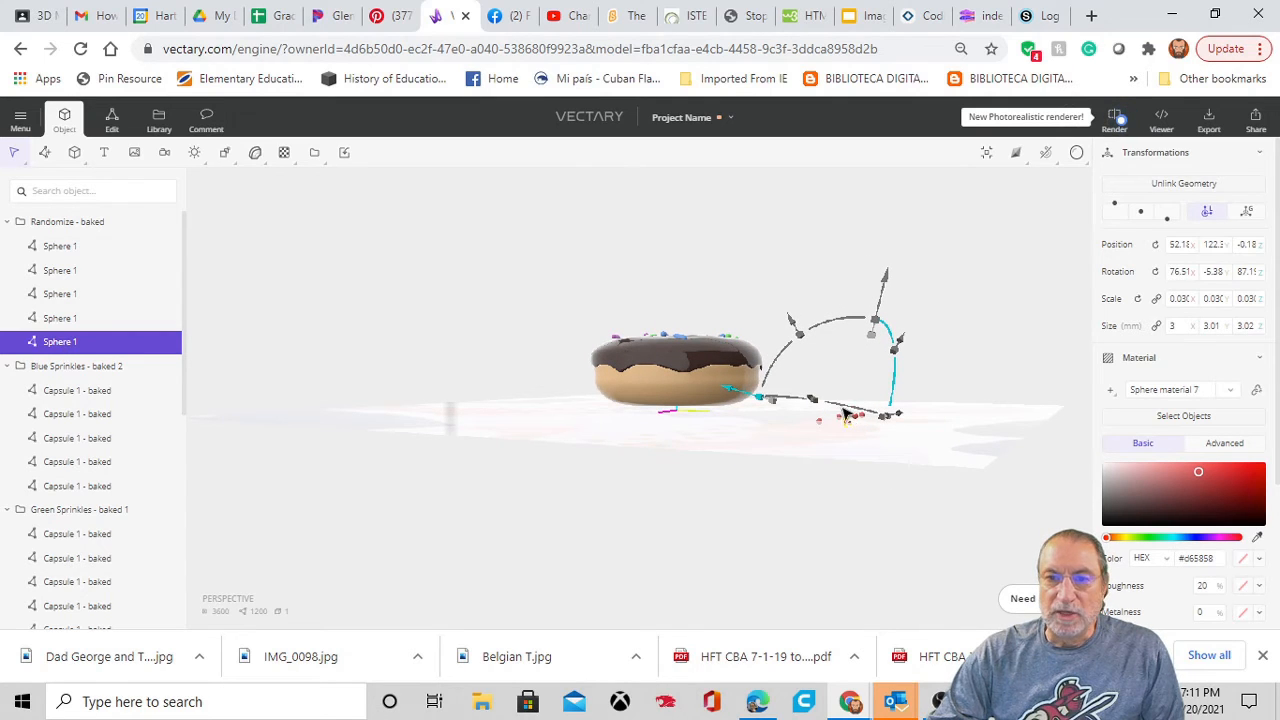
drag(845, 415, 797, 350)
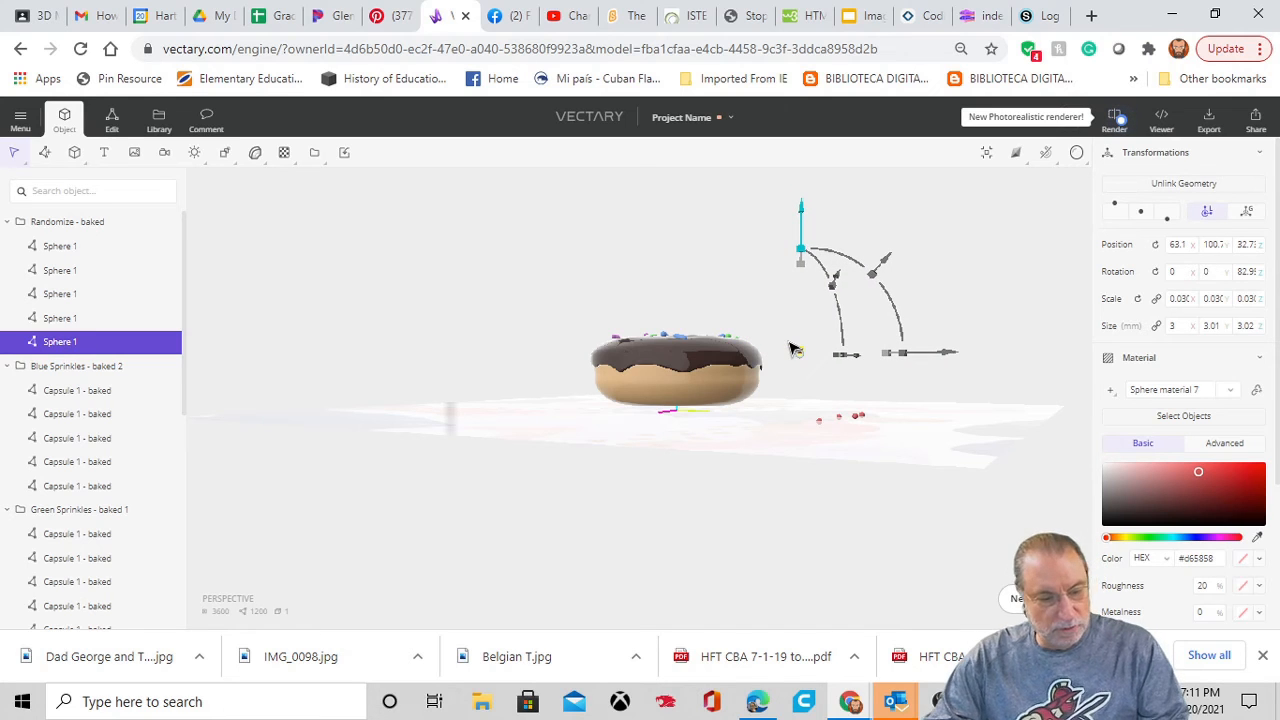
key(ctrl+z)
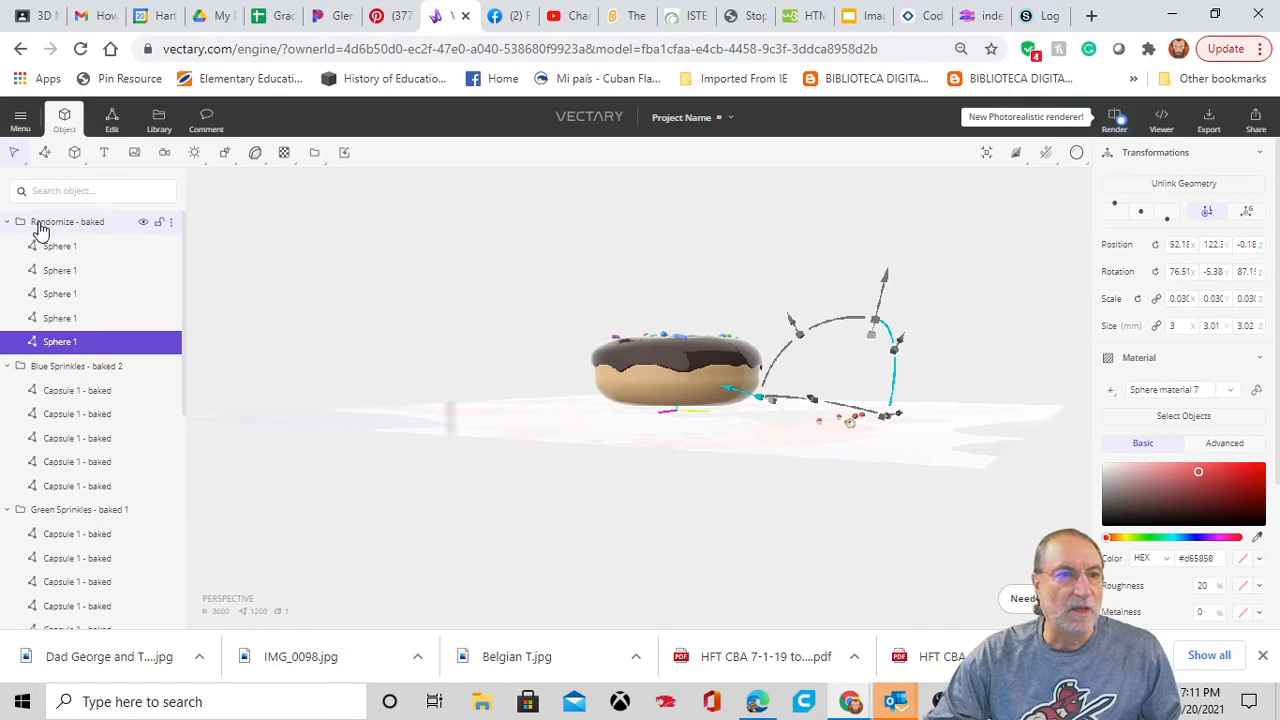
Raise the baked sphere group and move it along Y to about -134 so the spheres sit over the doughnut's icing.
click(44, 224)
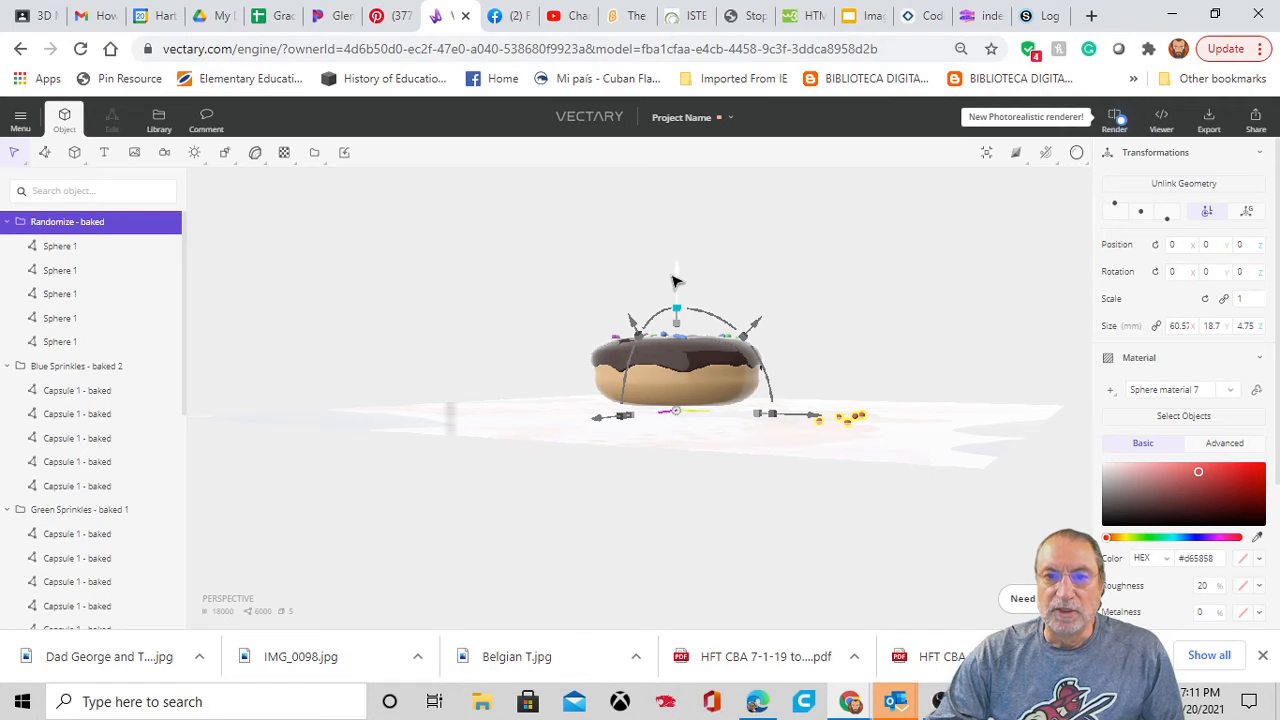
drag(679, 283, 679, 215)
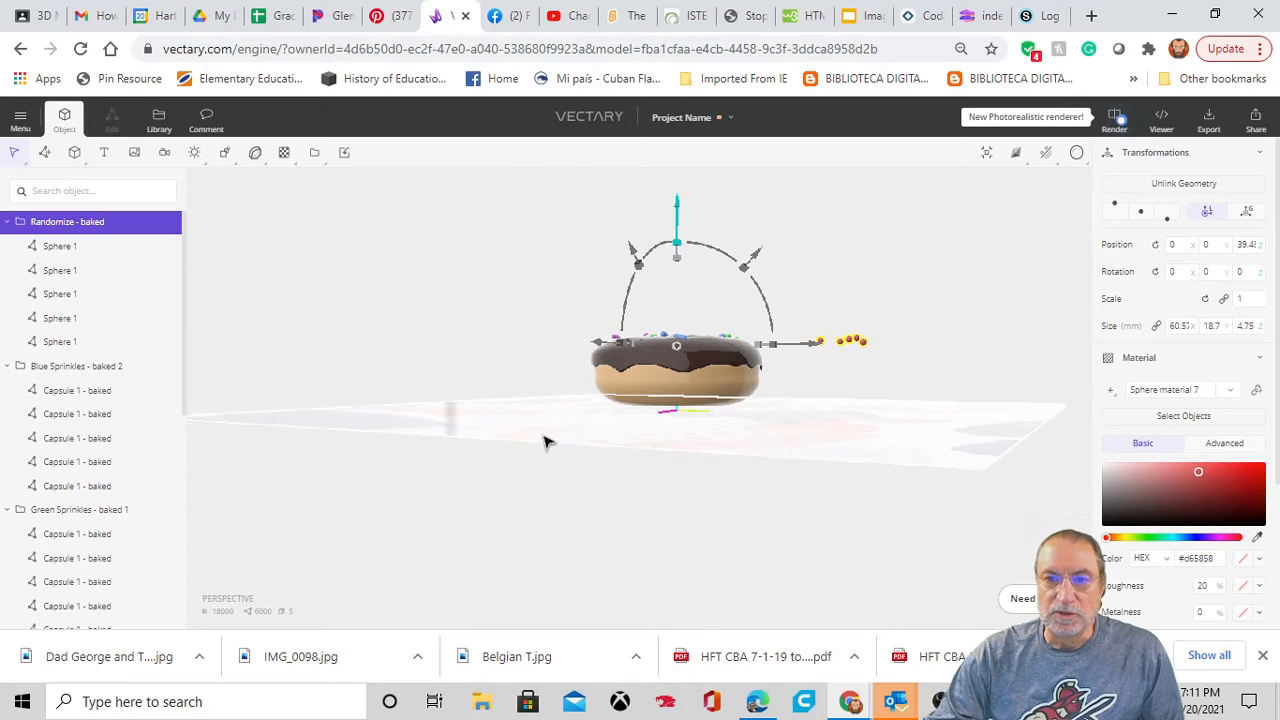
drag(546, 440, 670, 463)
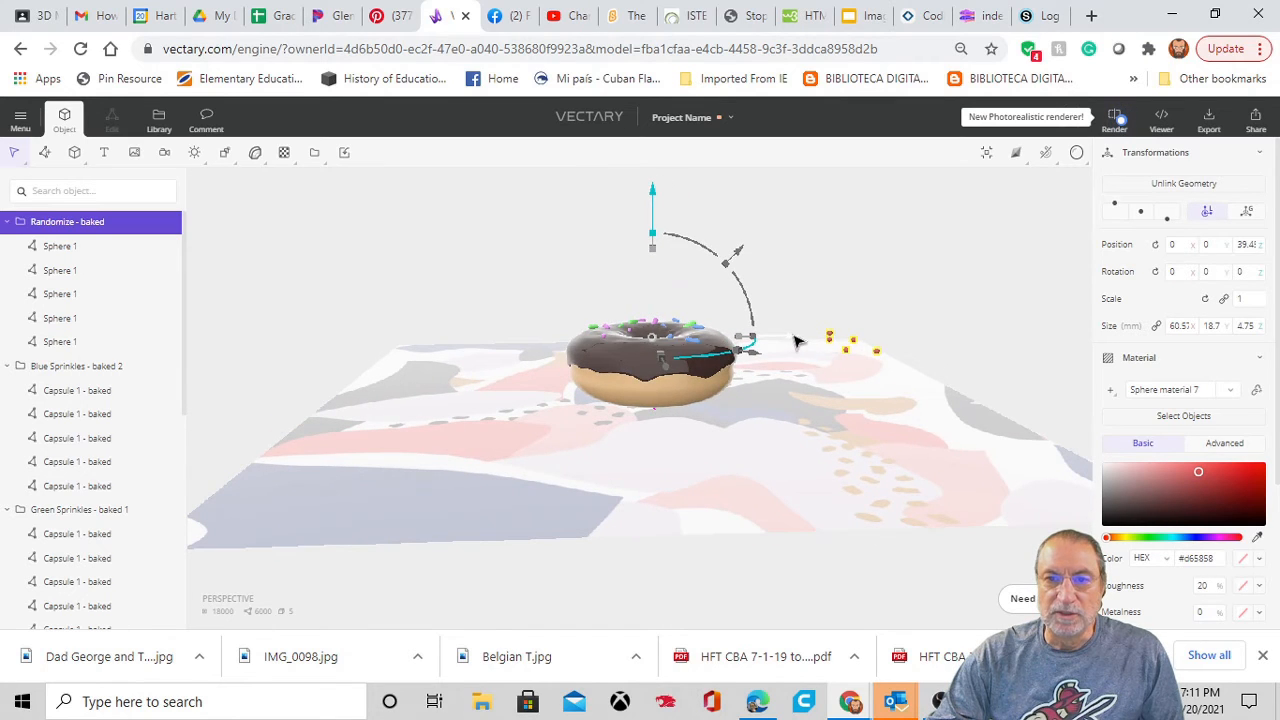
drag(798, 337, 554, 277)
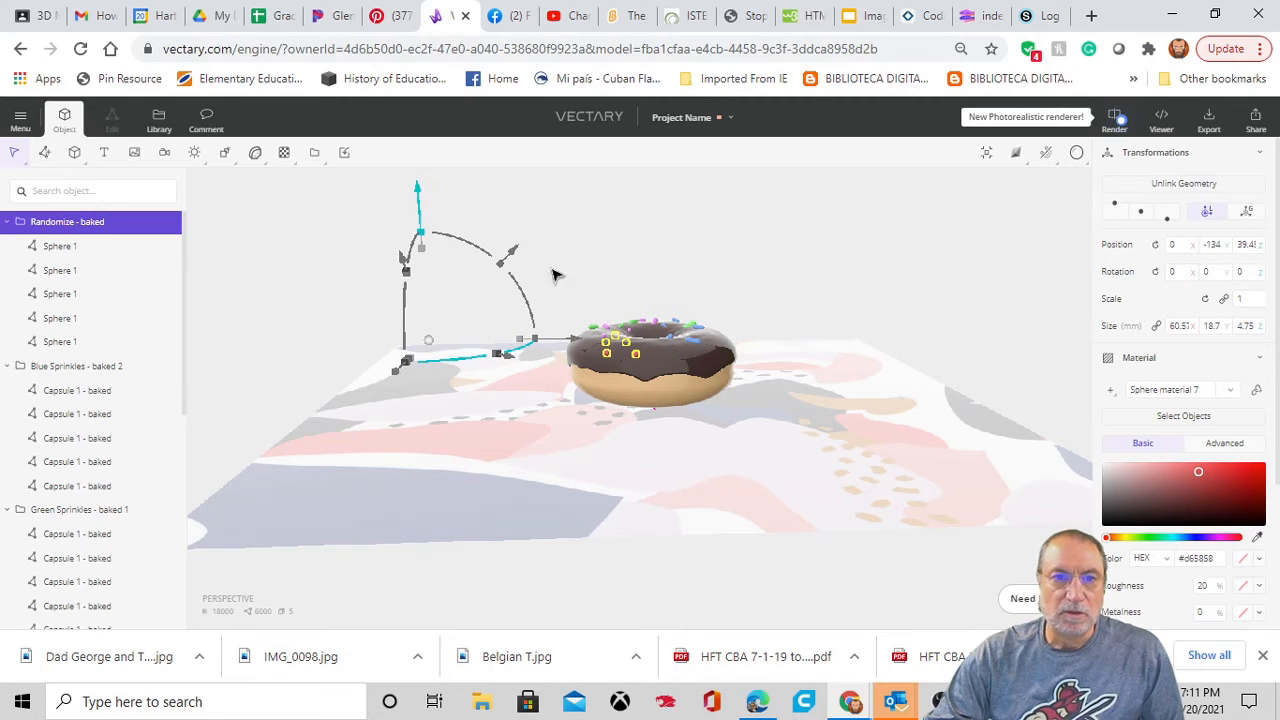
drag(420, 208, 416, 198)
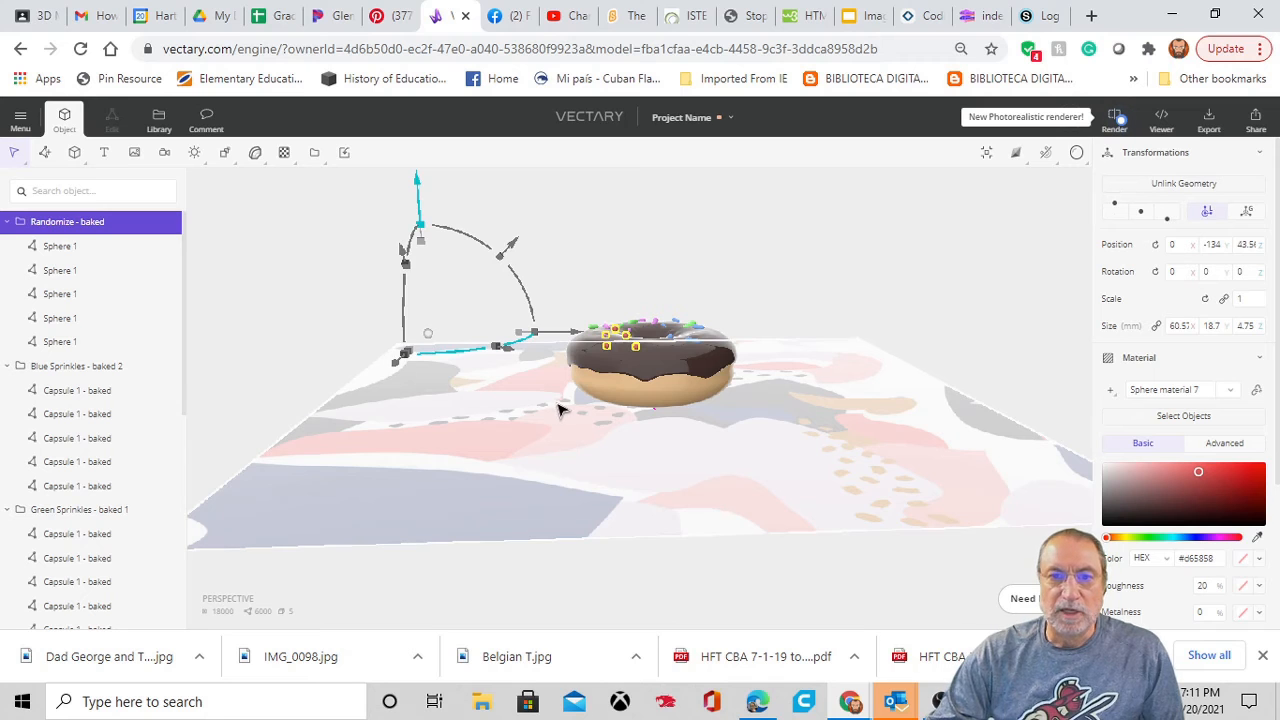
drag(554, 414, 558, 500)
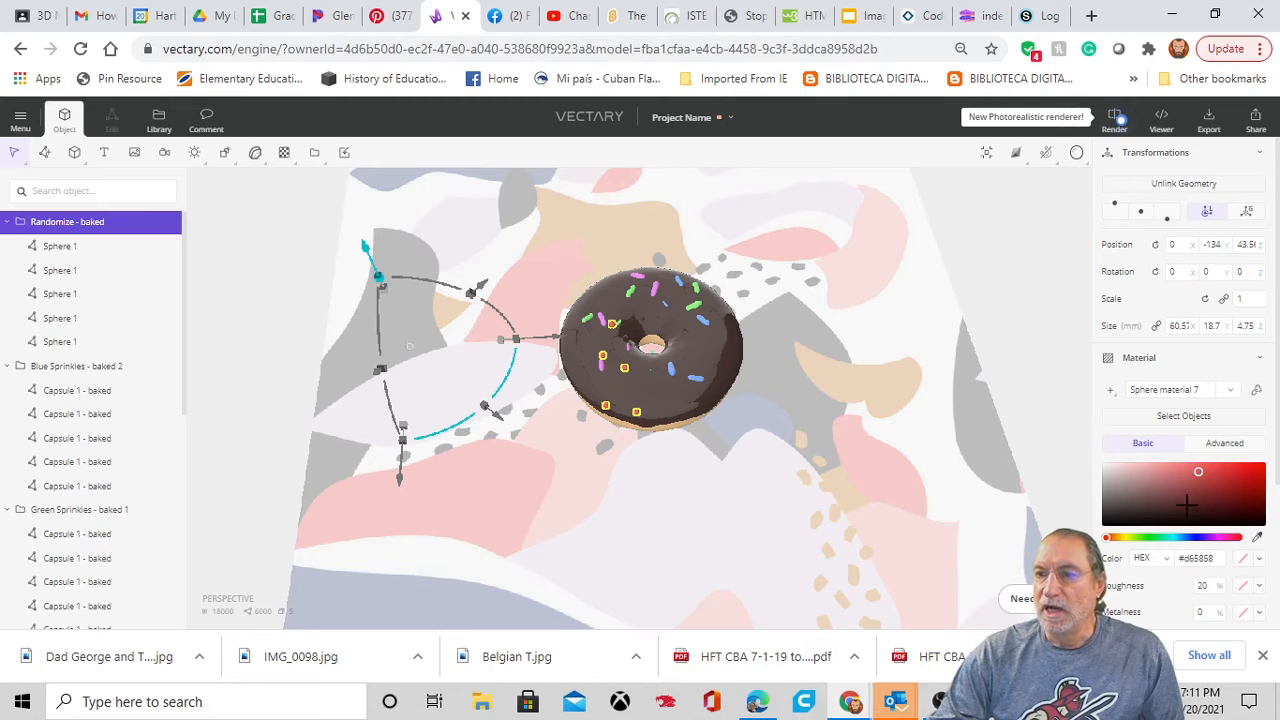
scroll(1200, 432, down, 1)
scroll(1200, 432, up, 1)
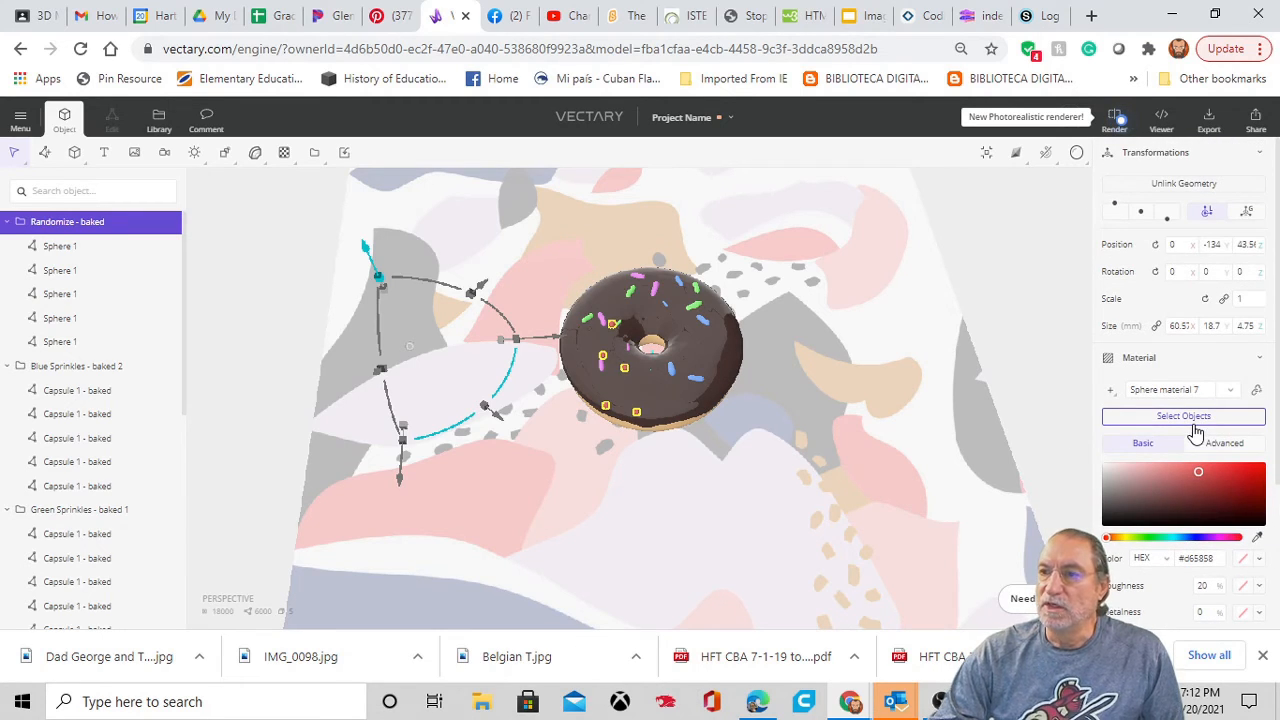
scroll(1196, 432, down, 2)
scroll(1196, 430, up, 2)
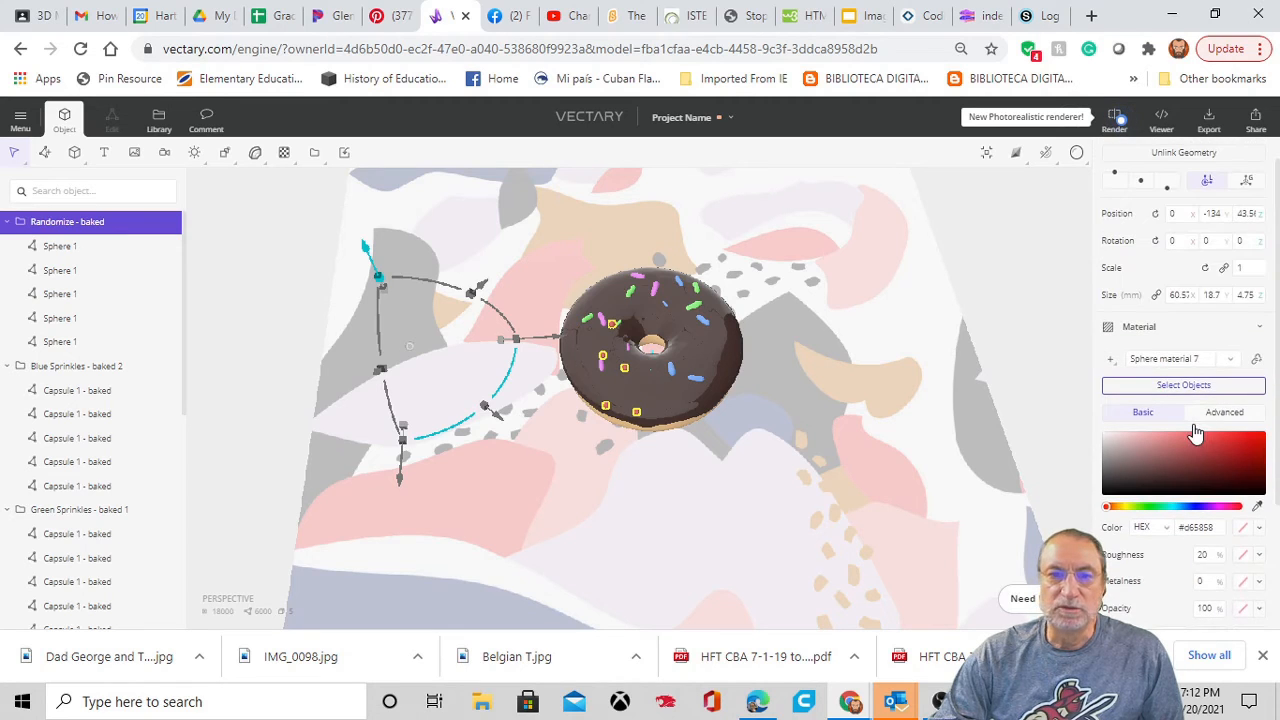
scroll(1196, 428, down, 2)
scroll(1196, 428, up, 2)
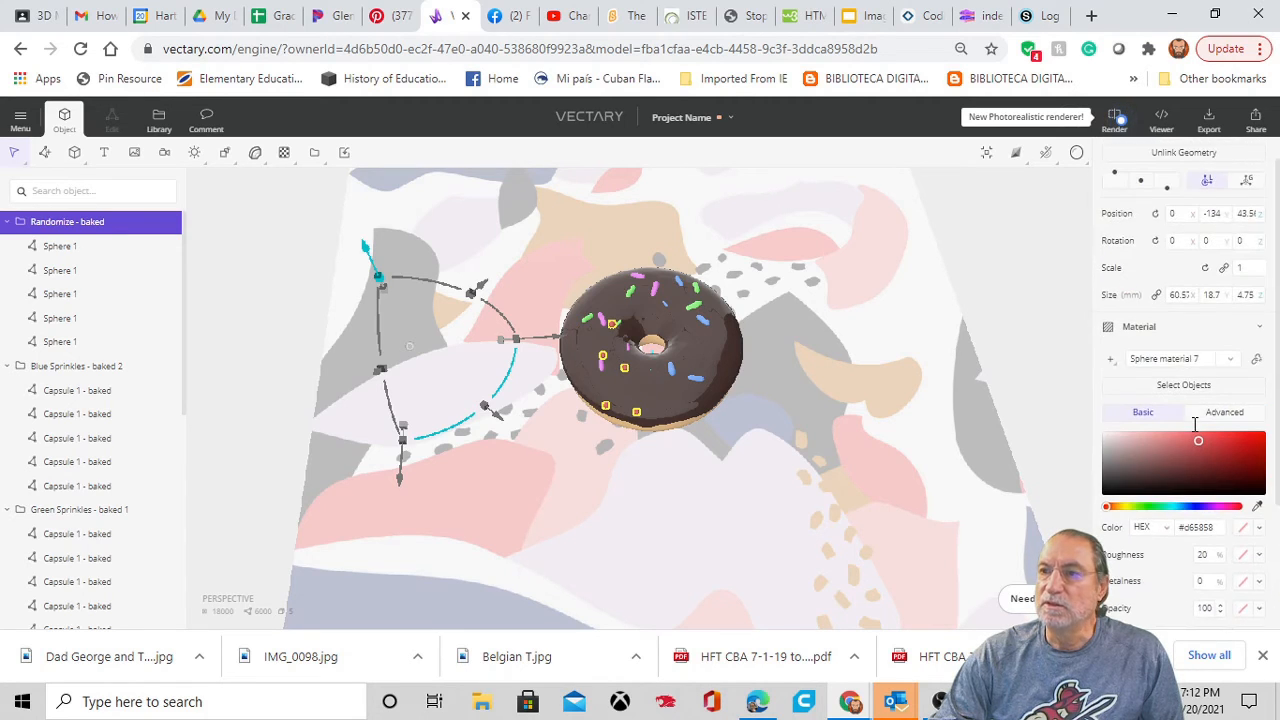
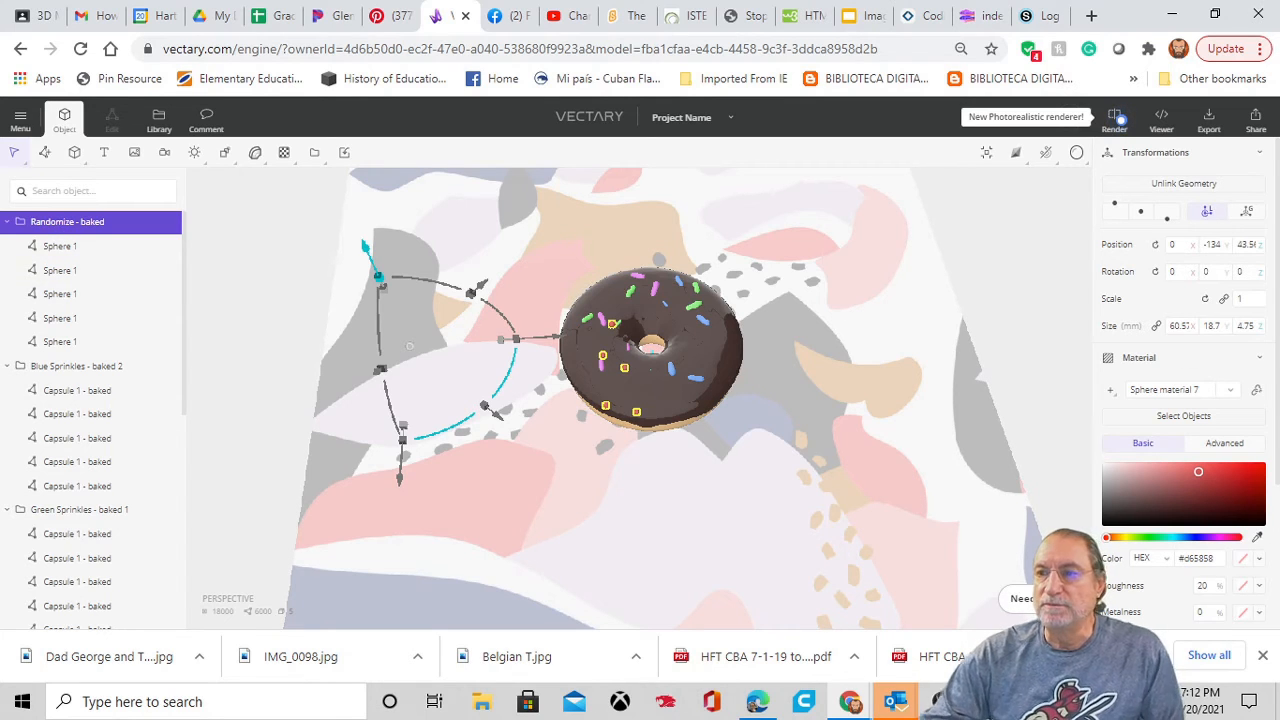
Try a smaller proportional size for the baked sphere group, and undo it together with the last height change.
drag(1228, 320, 1225, 326)
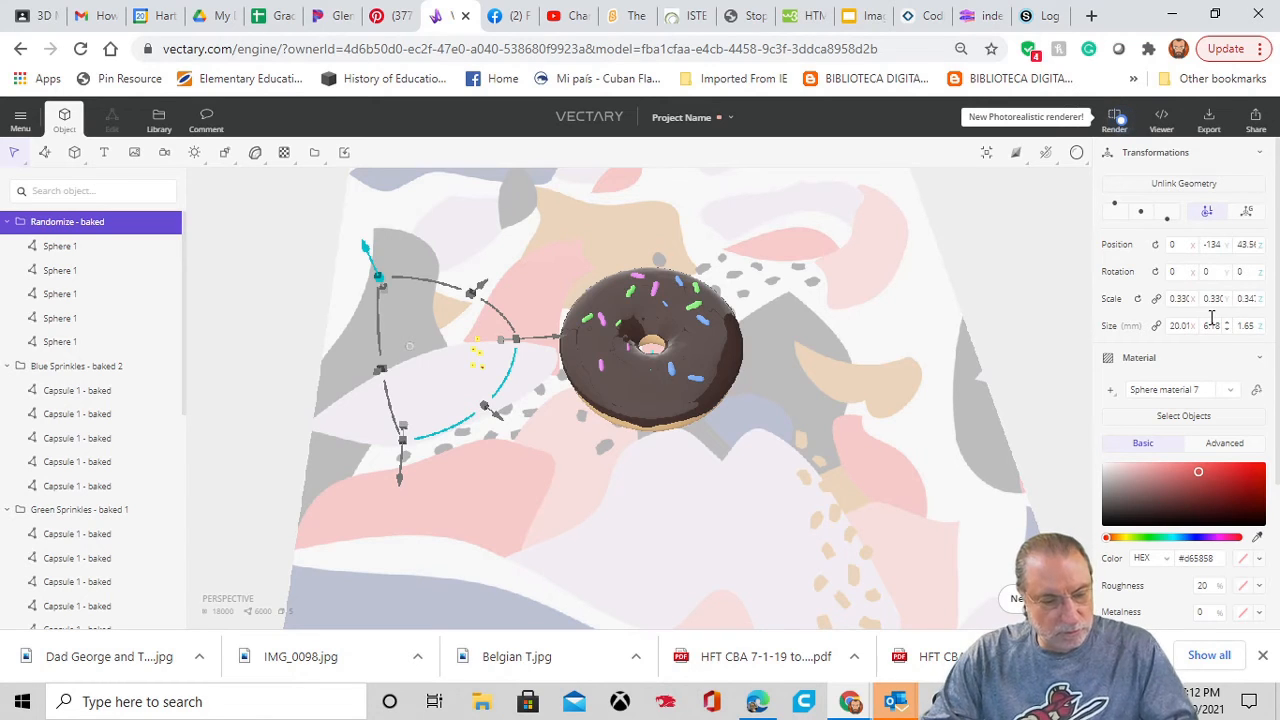
key(ctrl+z)
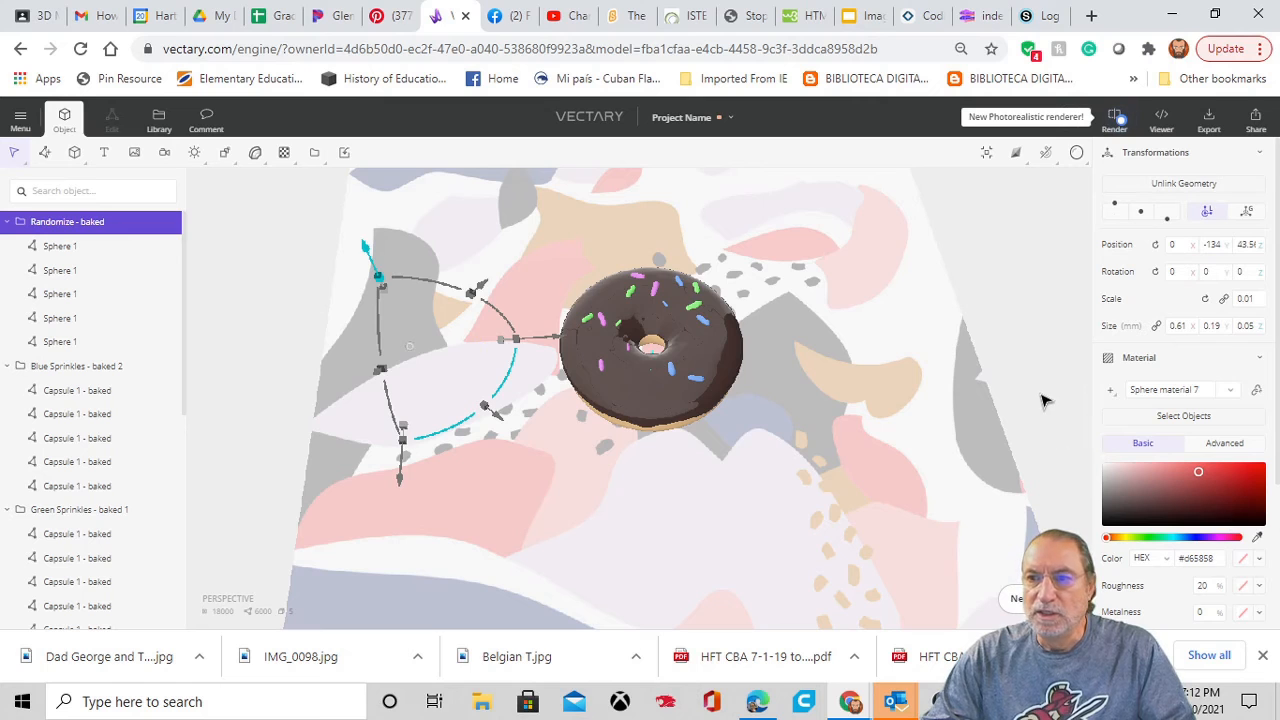
key(ctrl+z)
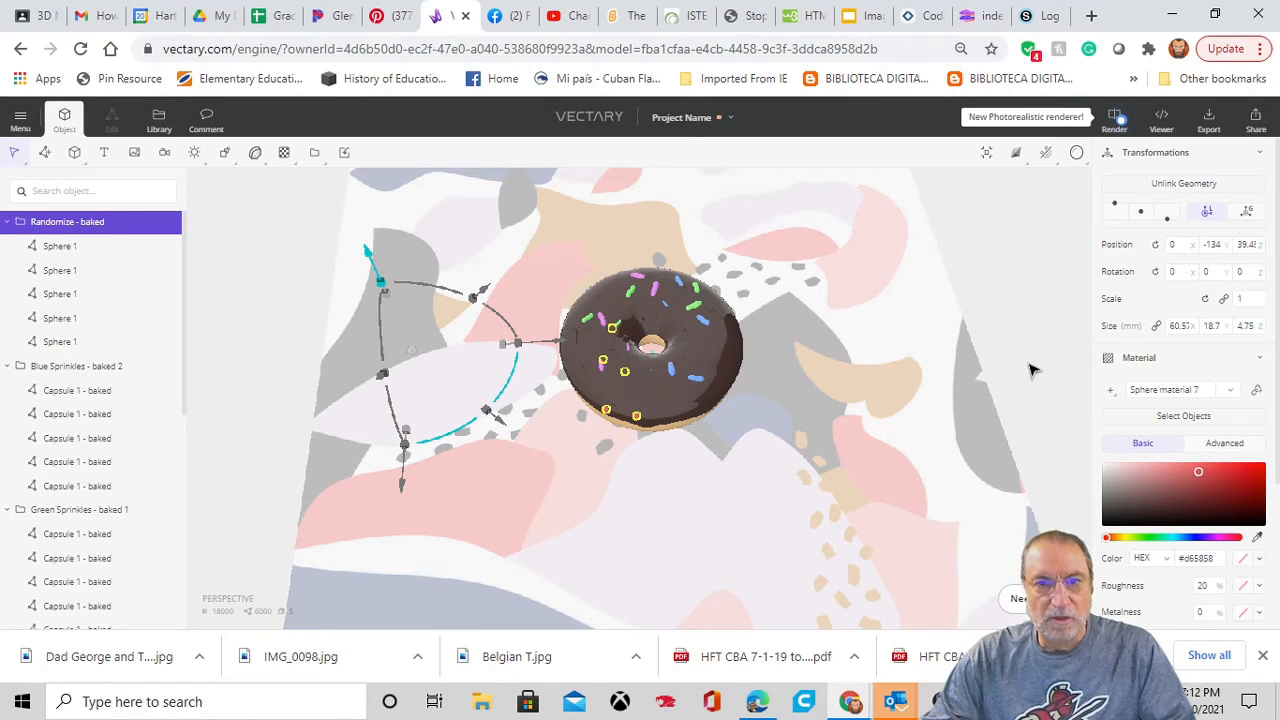
Raise the baked sphere group to a Z position of about 43.4 so the spheres rest on the icing.
drag(977, 400, 940, 310)
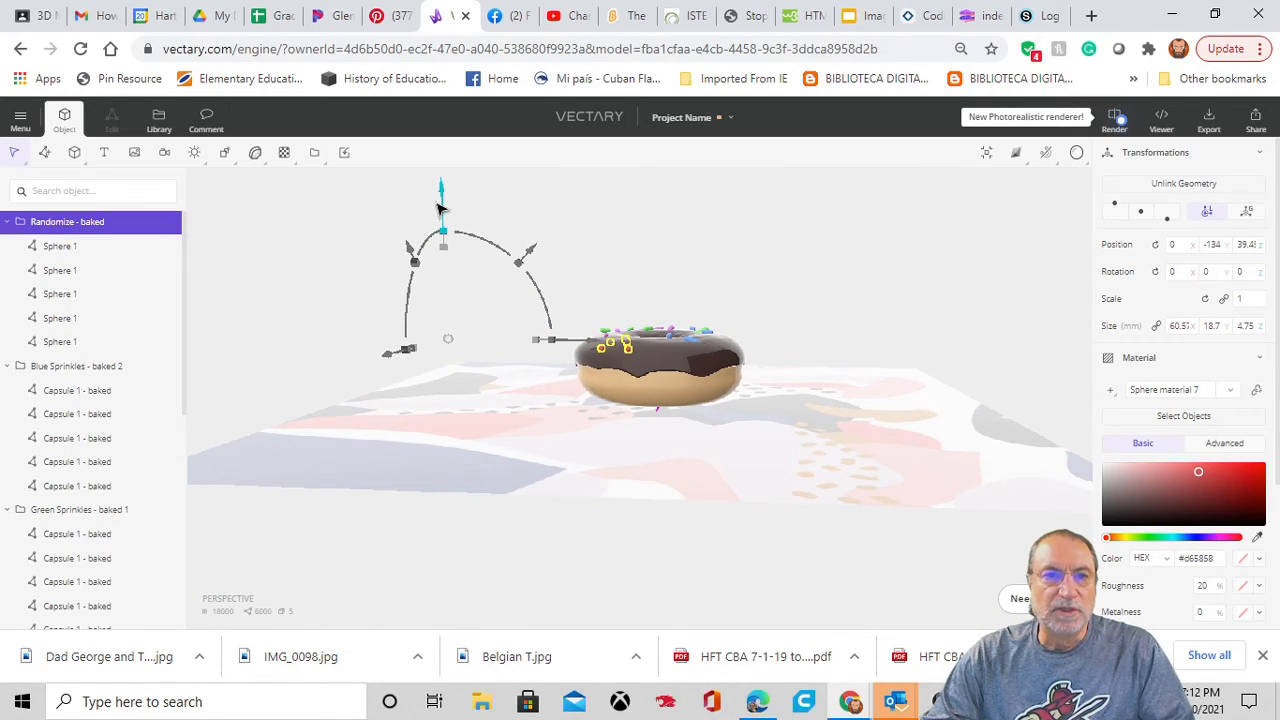
drag(440, 208, 445, 200)
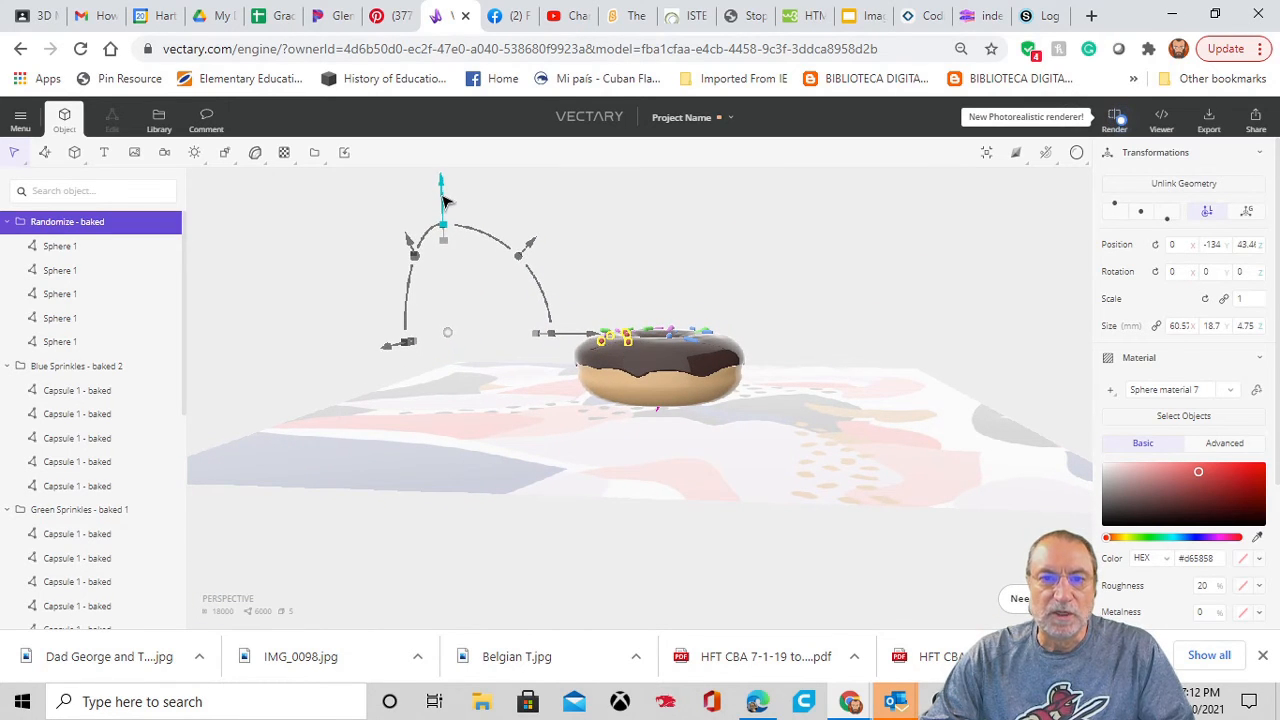
drag(837, 411, 786, 511)
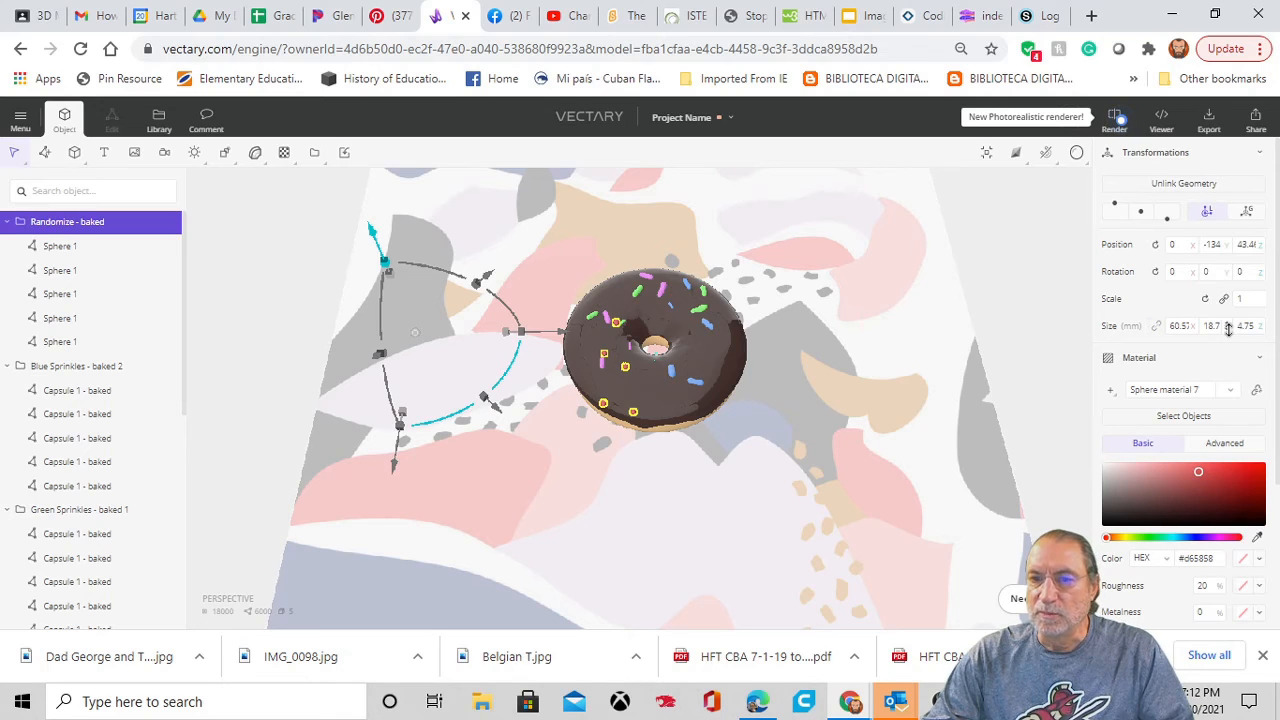
Resize the sphere group non-proportionally to about X 73.5, Y 18.7 and Z 3.79 mm, and shift it to an X position of about -18.1.
drag(1228, 330, 1227, 330)
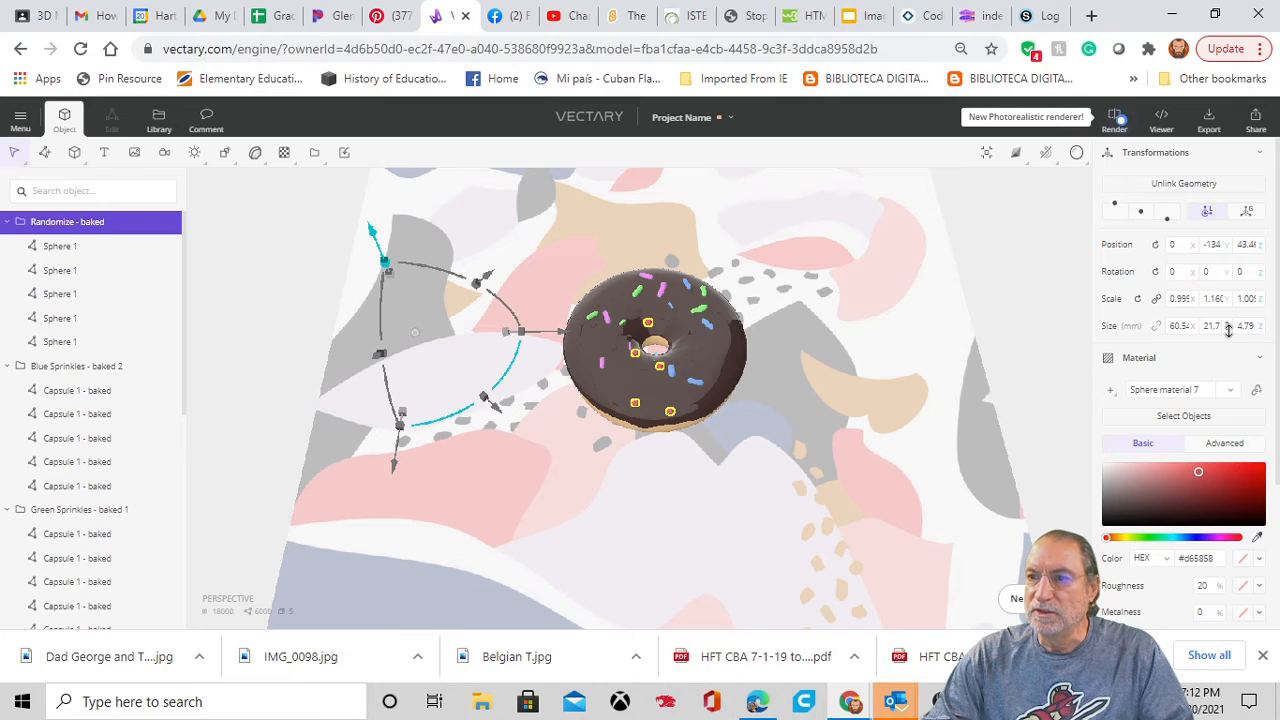
drag(1192, 326, 1192, 318)
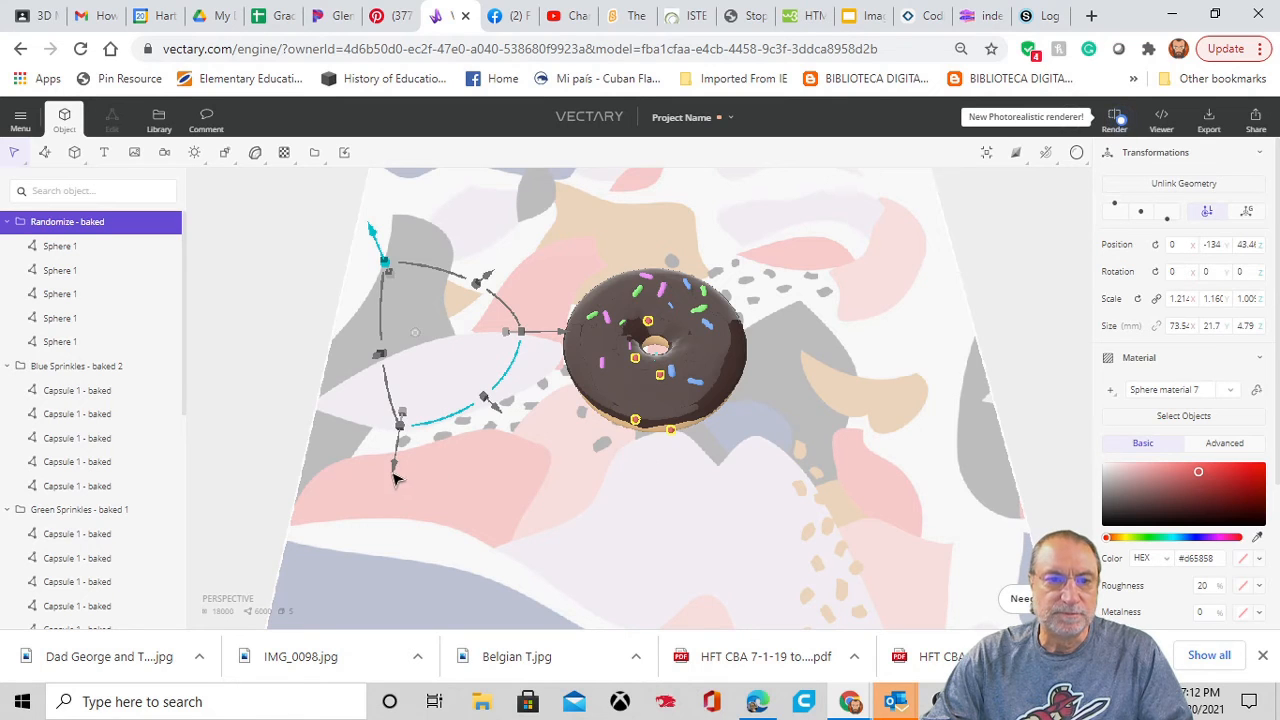
drag(393, 478, 398, 445)
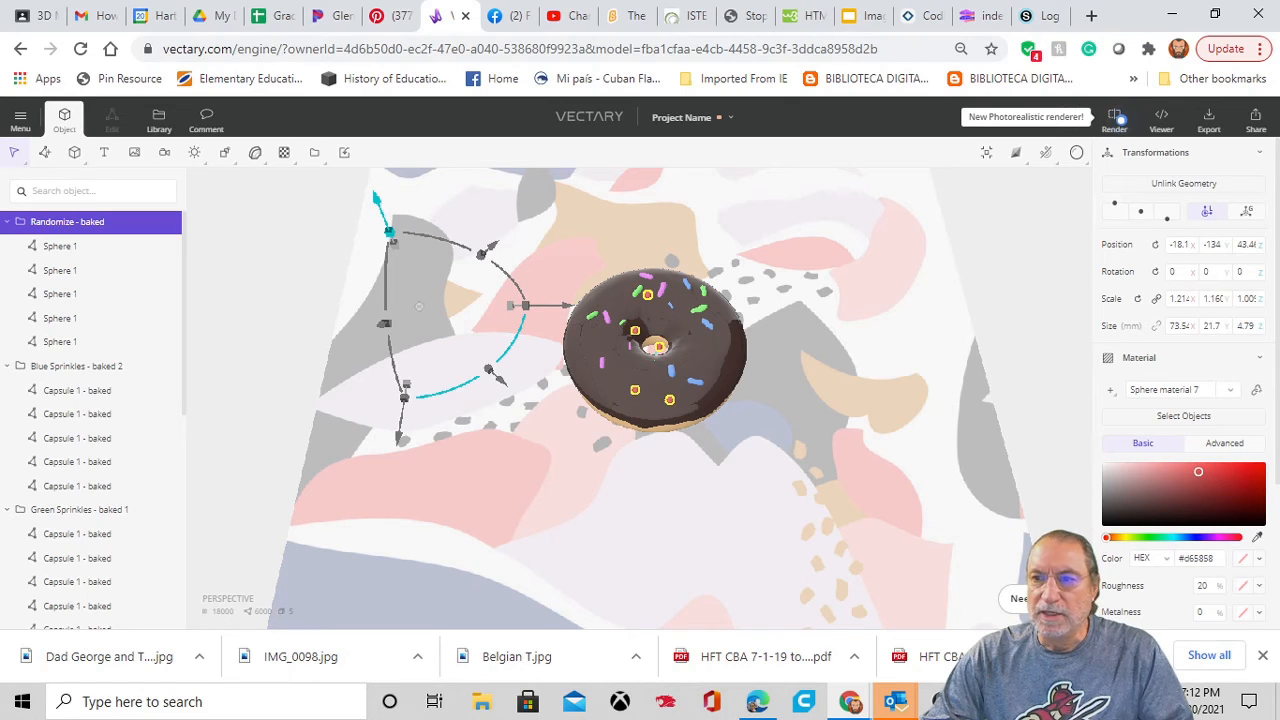
drag(1214, 325, 1225, 326)
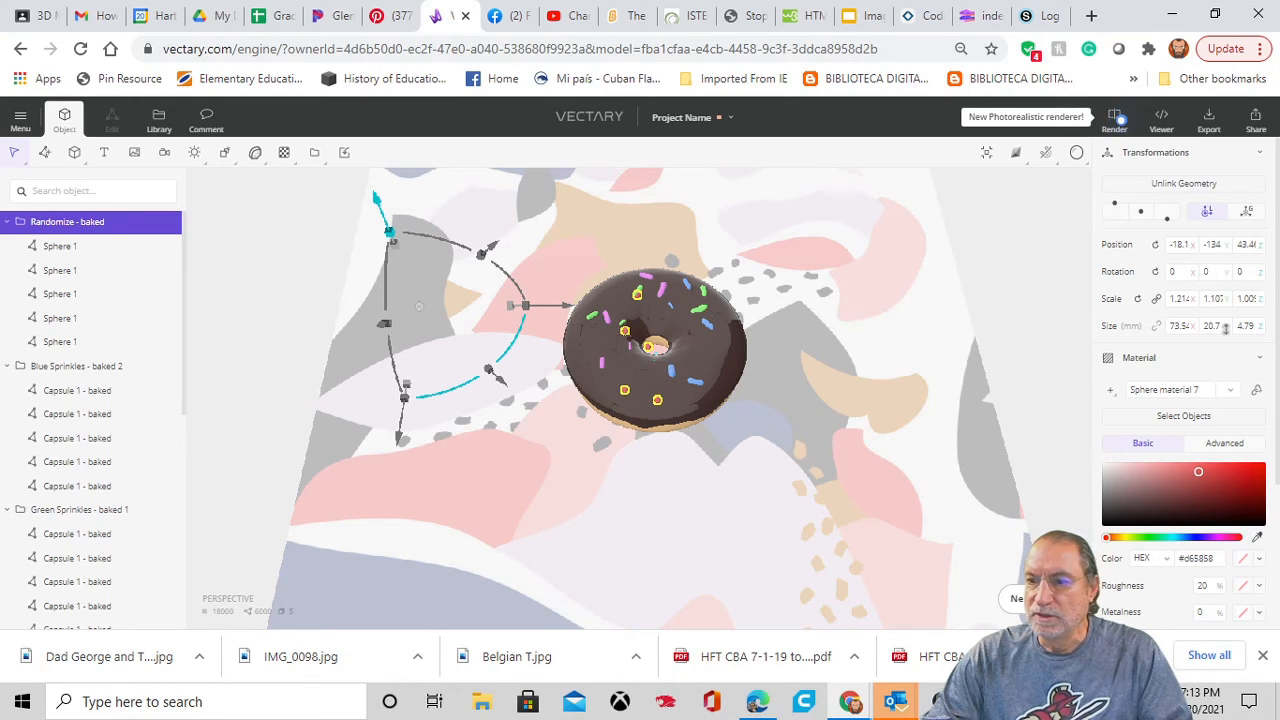
drag(1225, 329, 1225, 329)
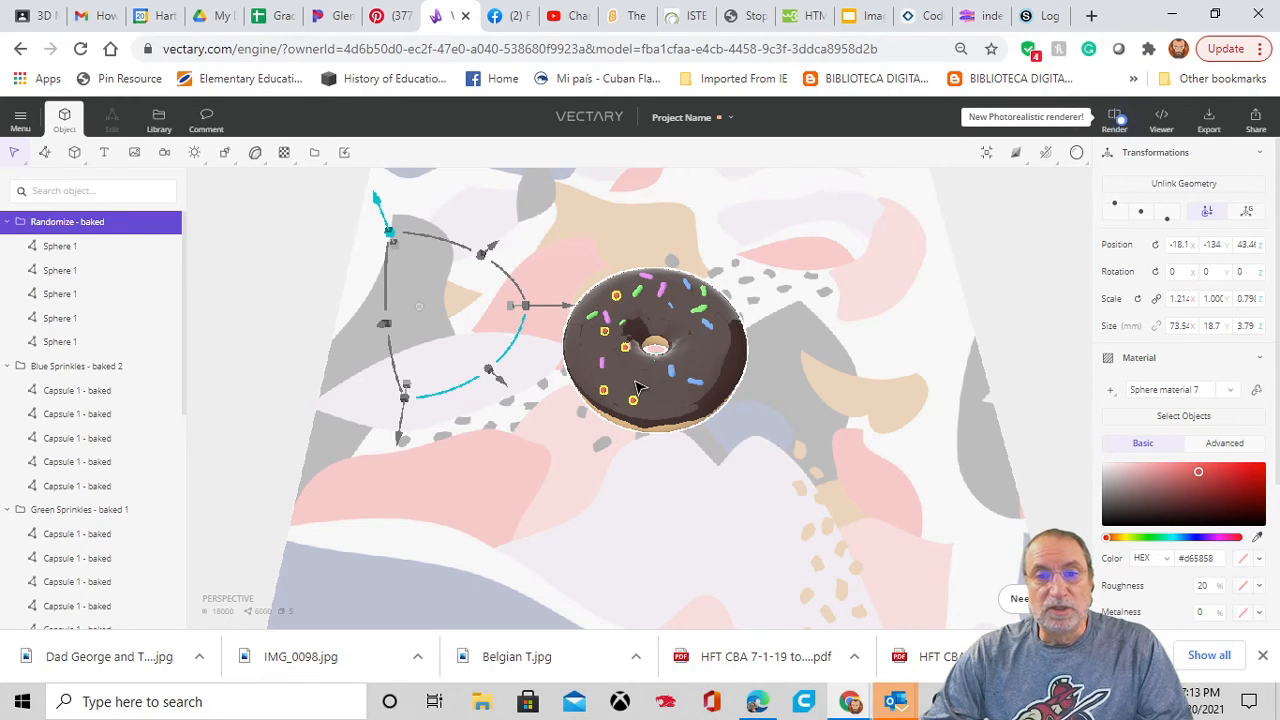
Duplicate the sphere group, rotate the copy about 9.3 degrees around Z, and move it across the doughnut to about Y -105.
mouse_move(766, 457)
mouse_down()
mouse_move(729, 400)
mouse_move(730, 365)
mouse_move(780, 455)
mouse_up()
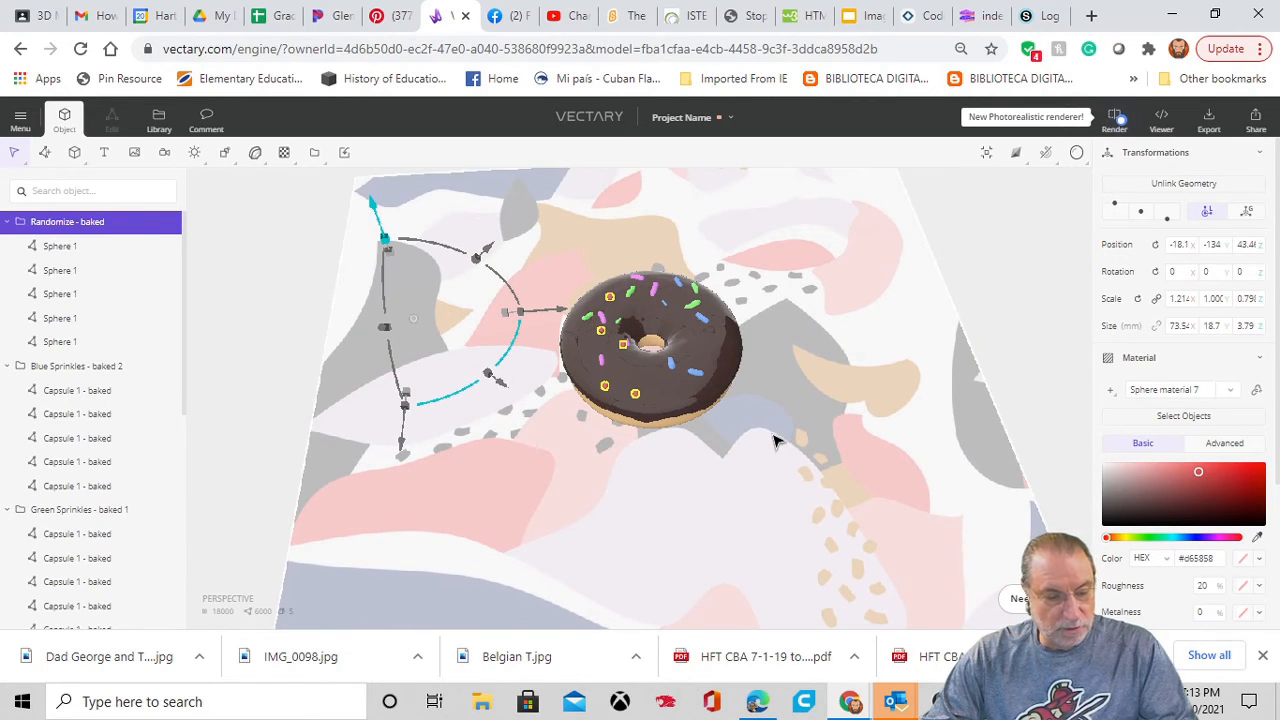
key(ctrl+d)
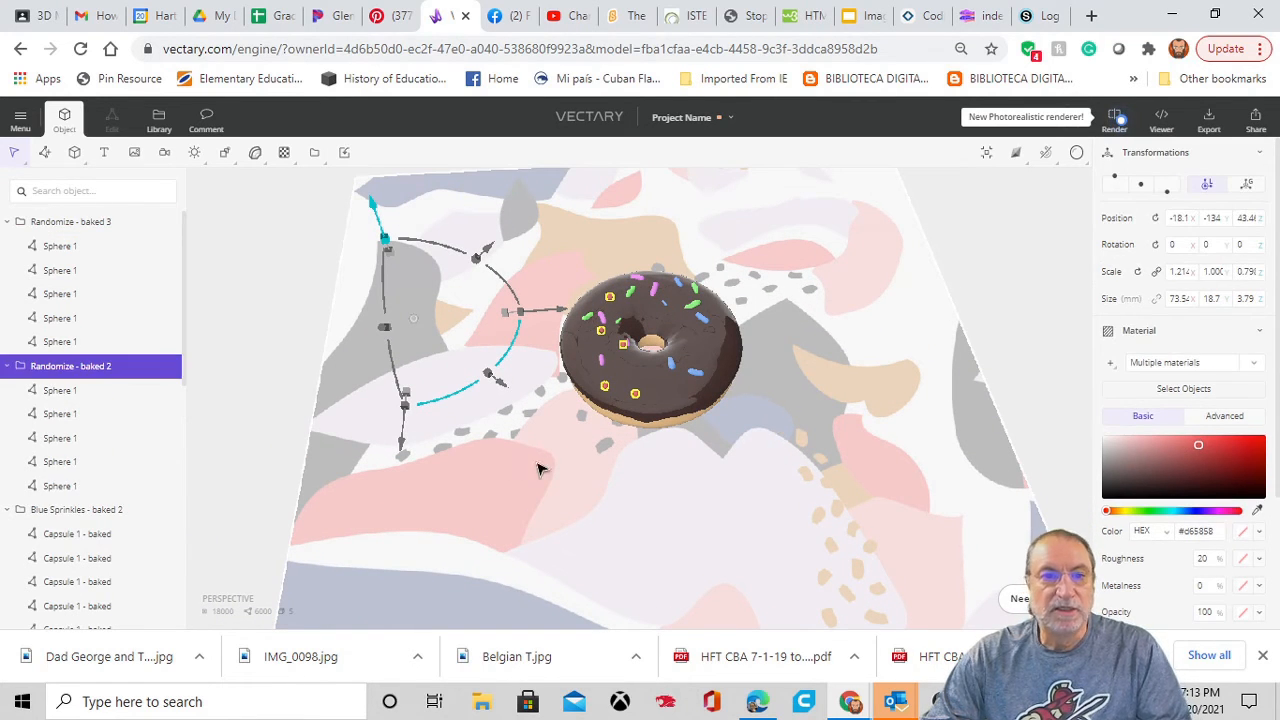
mouse_move(445, 405)
mouse_down()
mouse_move(474, 409)
mouse_move(457, 423)
mouse_up()
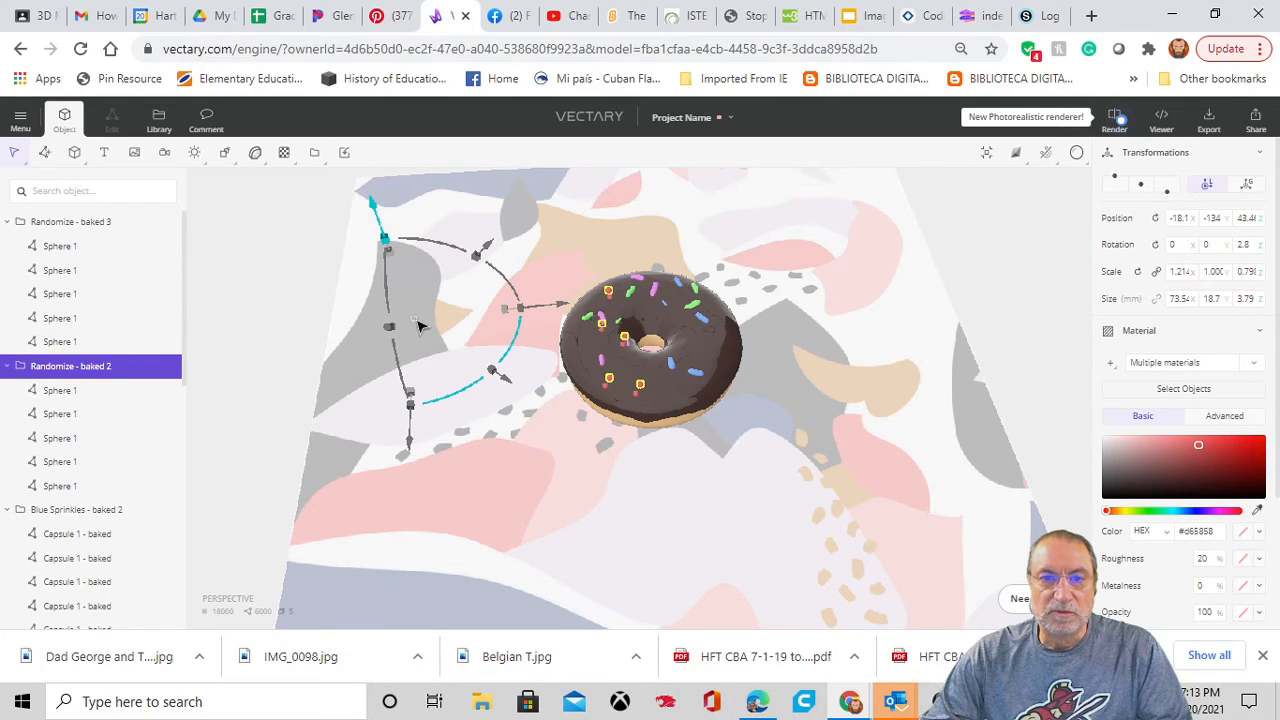
drag(418, 326, 465, 327)
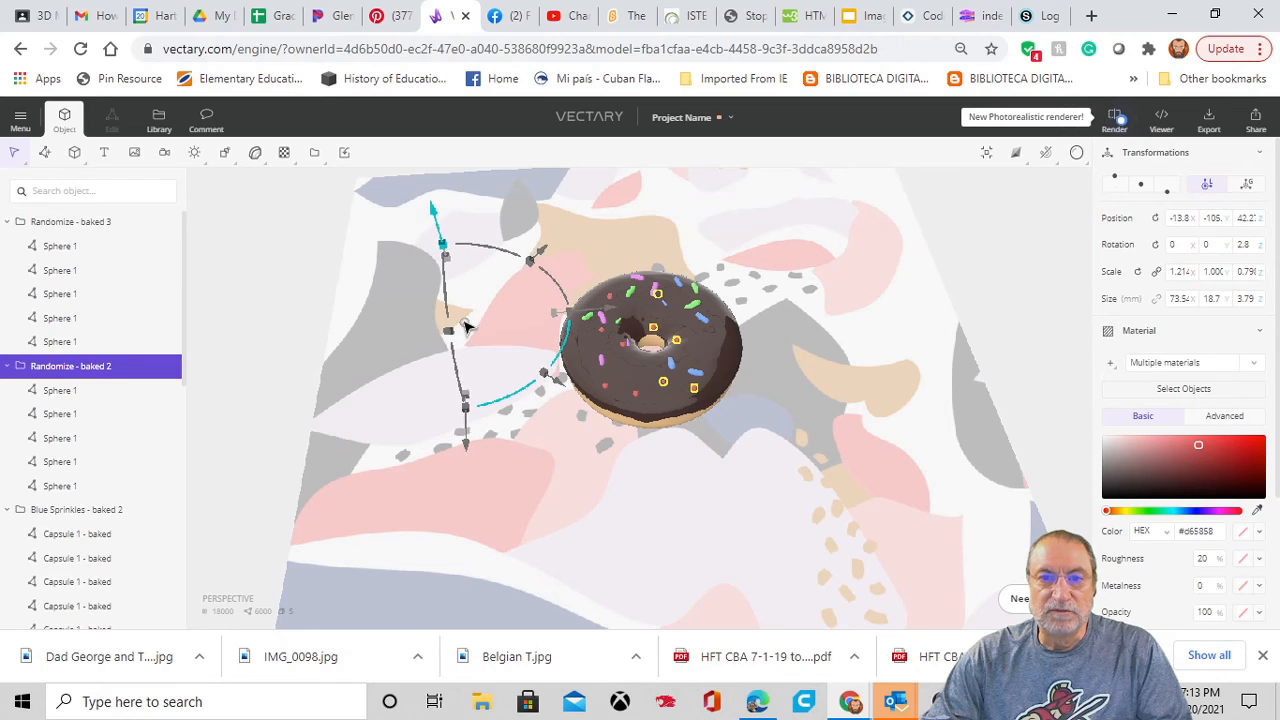
drag(491, 408, 503, 403)
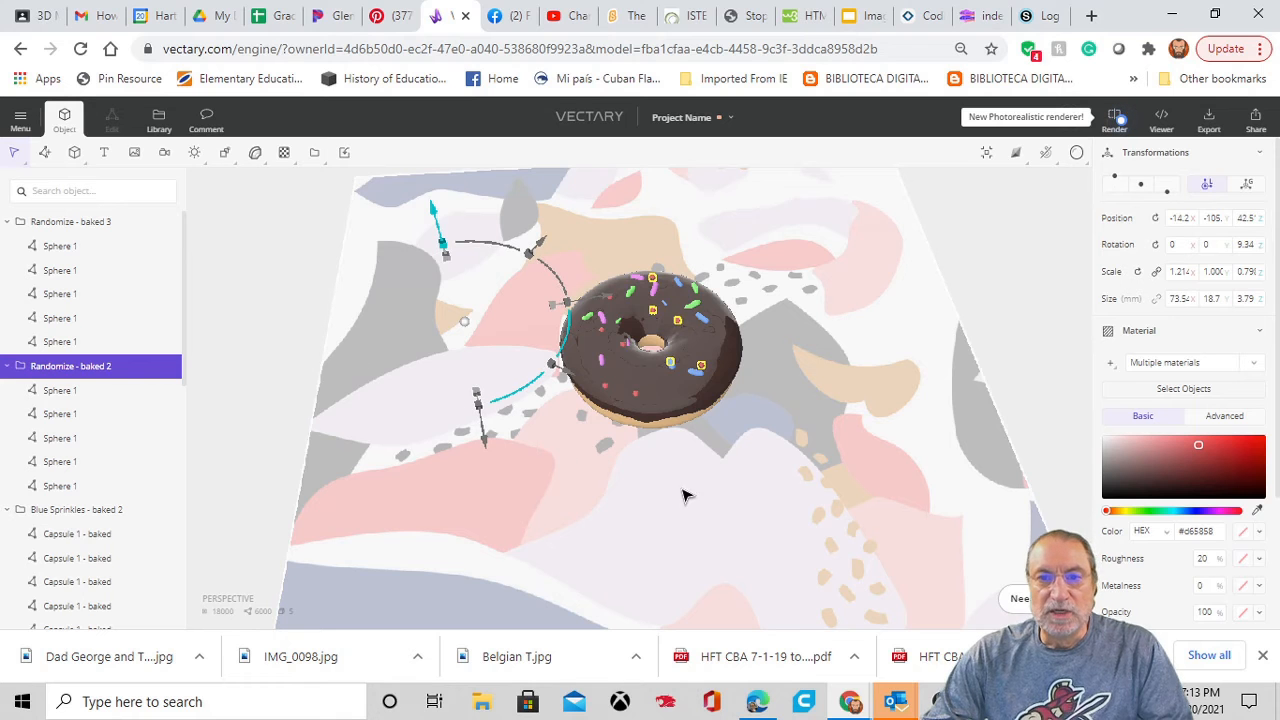
Shift the third sphere of the duplicated group away from the doughnut's hole, to about X 23.1 and Z 1.13.
drag(820, 449, 589, 388)
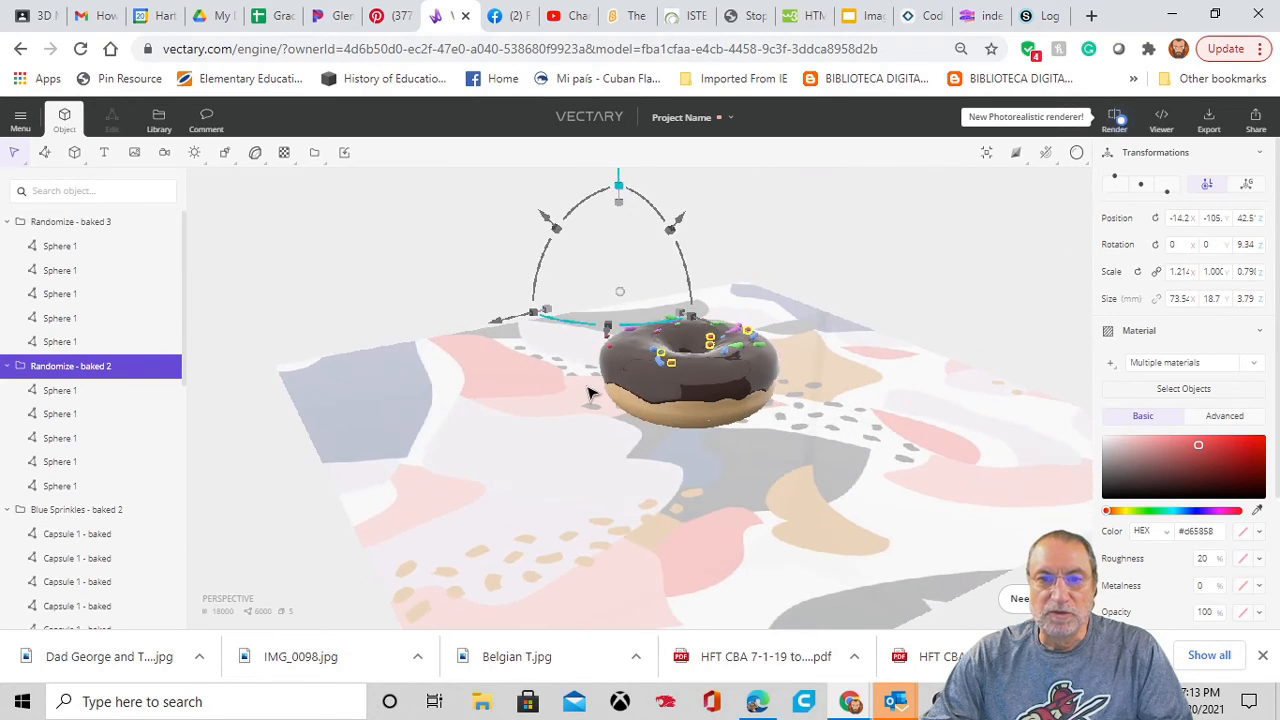
click(60, 390)
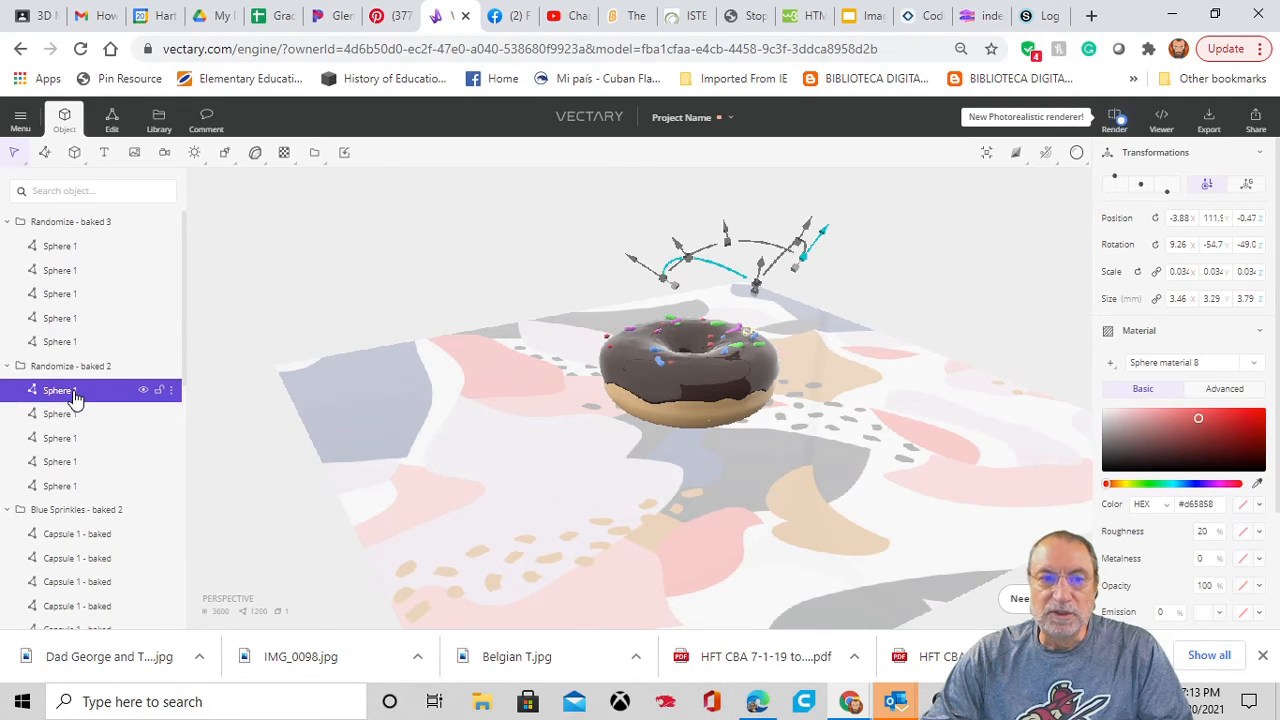
click(67, 416)
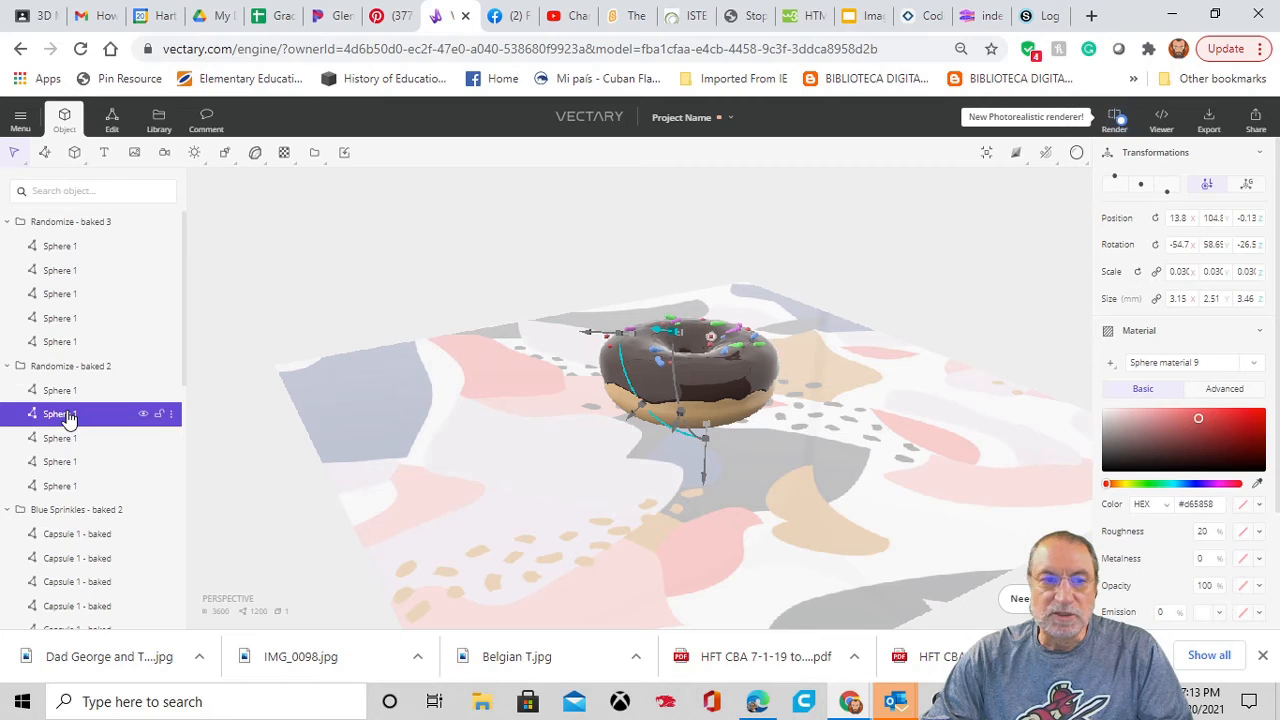
click(66, 440)
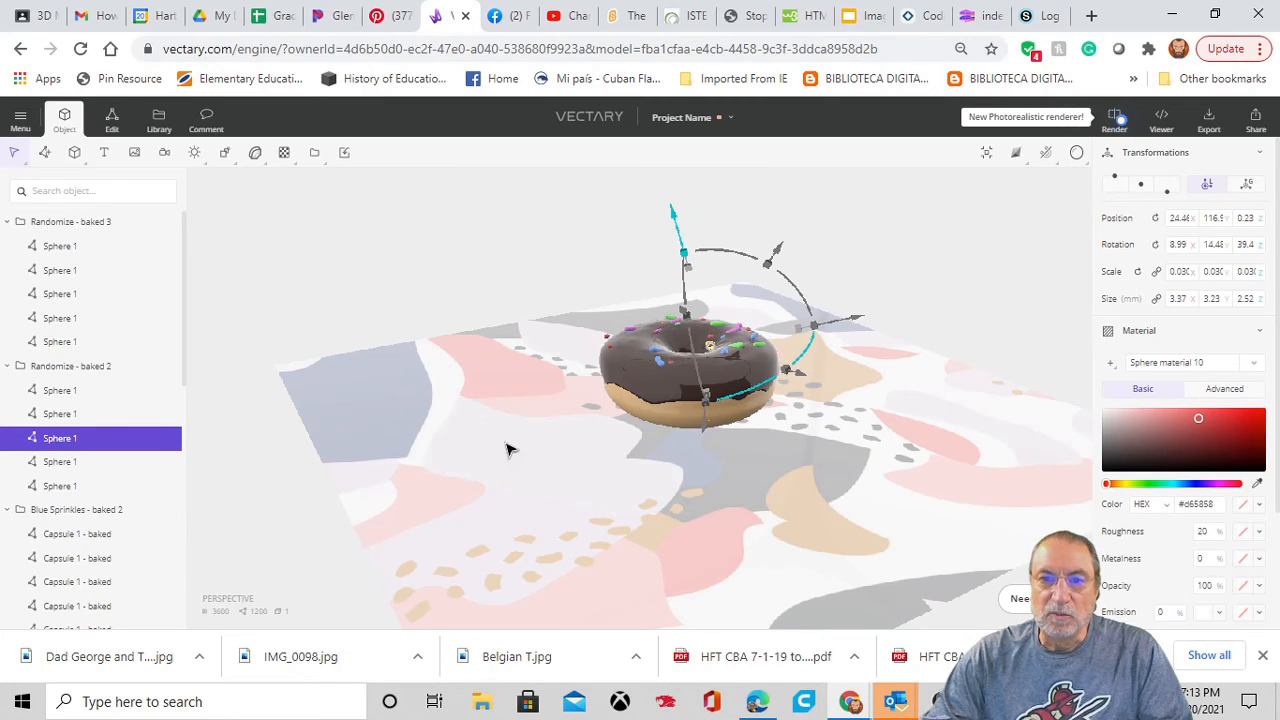
drag(840, 319, 846, 318)
right_drag(788, 491, 794, 551)
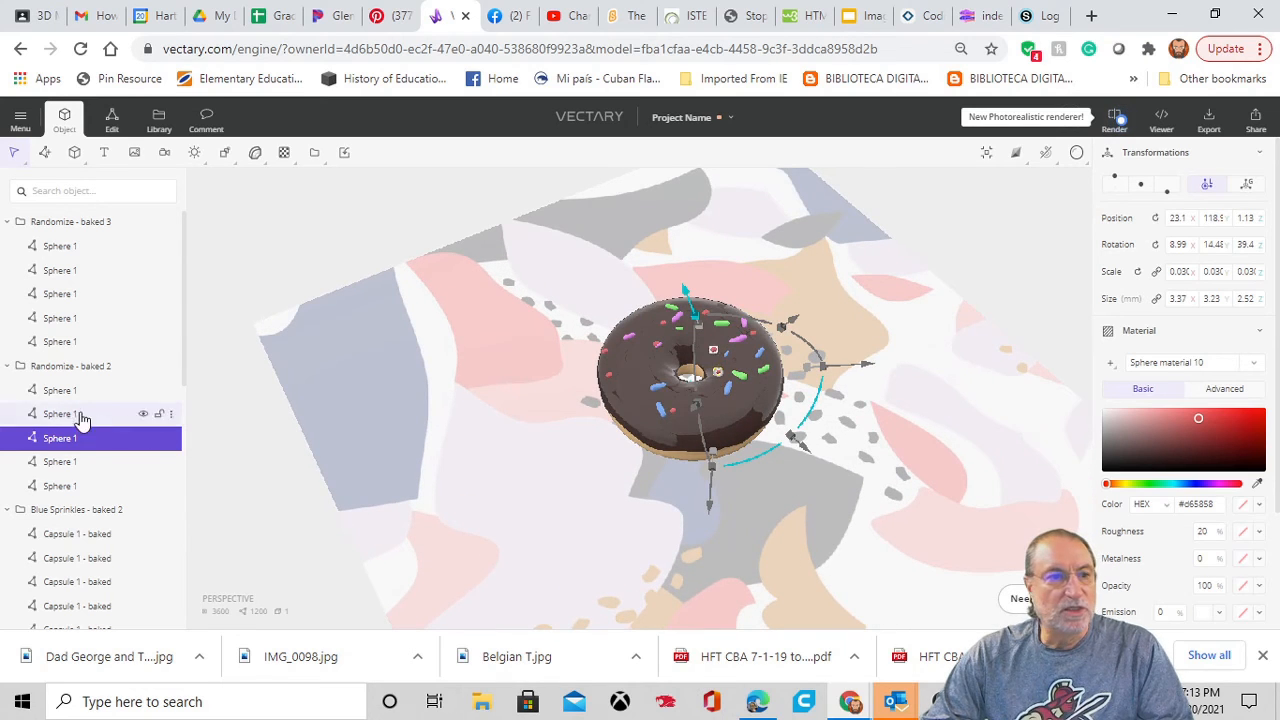
Recolour the duplicated sphere group bright yellow, #e3e330, and deselect it.
click(55, 370)
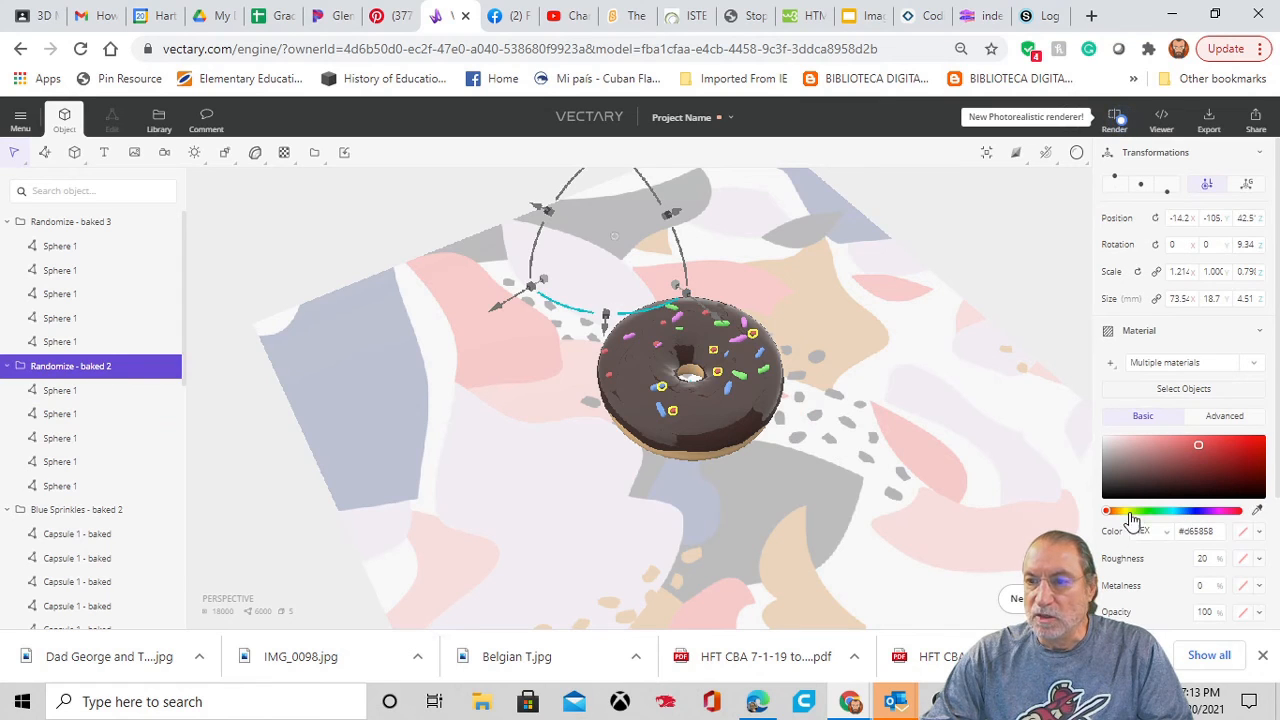
drag(1112, 512, 1129, 512)
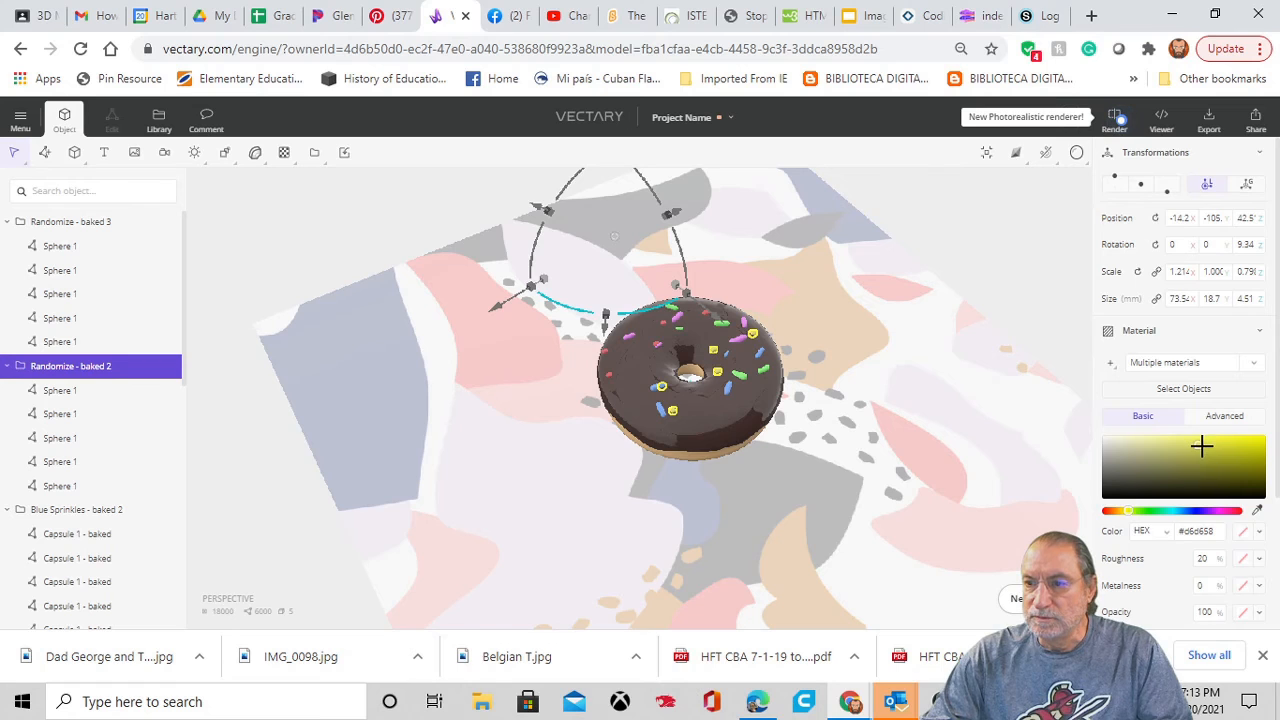
drag(1202, 446, 1231, 441)
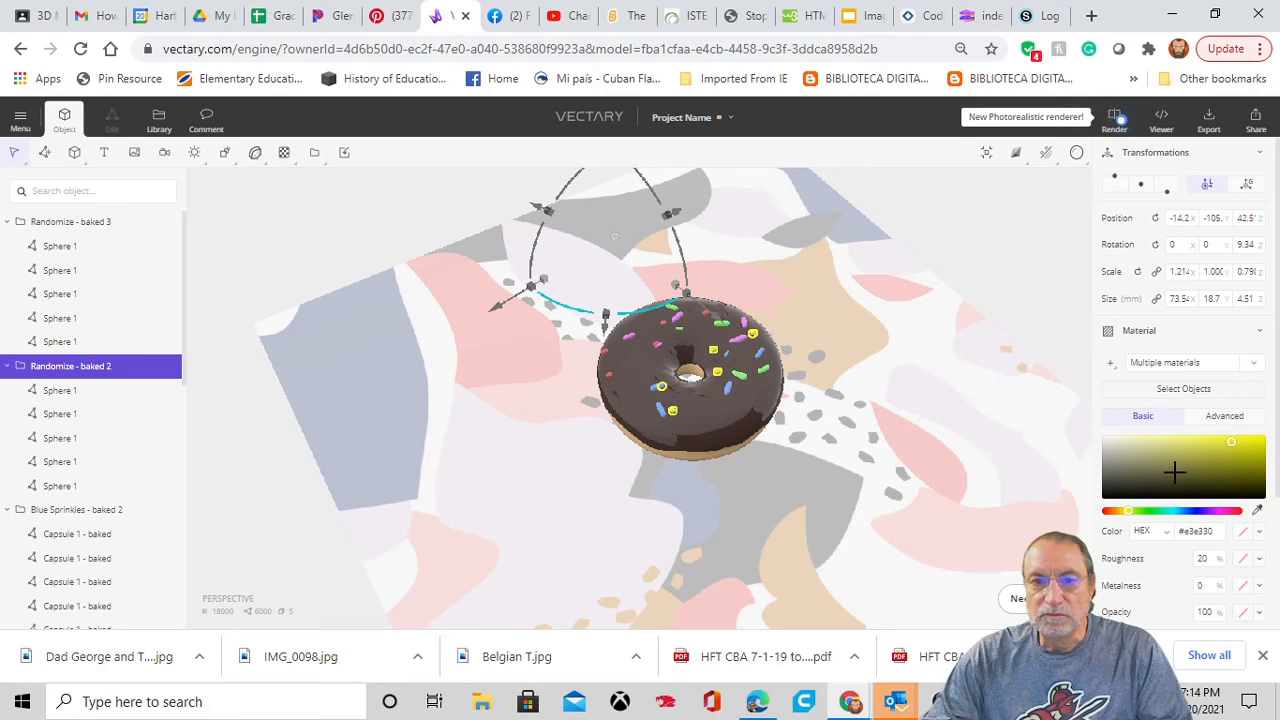
click(1010, 497)
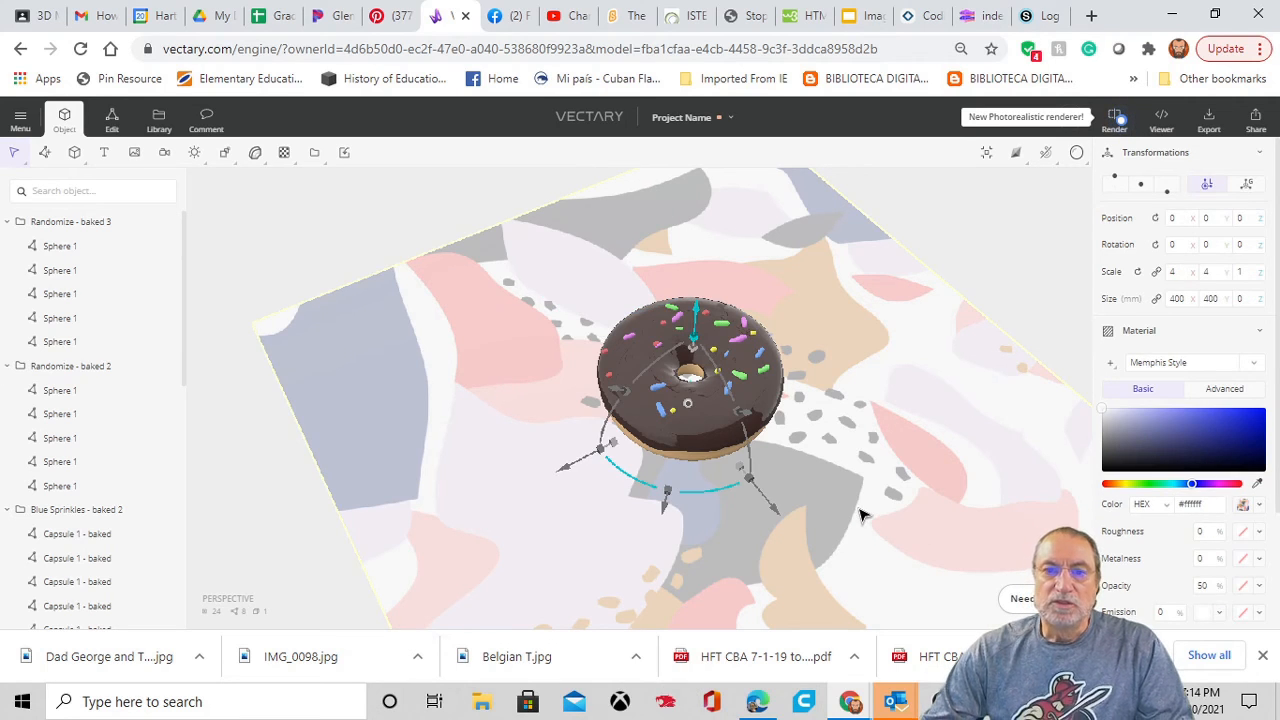
Shift the third sphere of the yellow group away from the doughnut's hole, to about X 26.2, Y 122 and Z 0.18.
drag(563, 546, 787, 577)
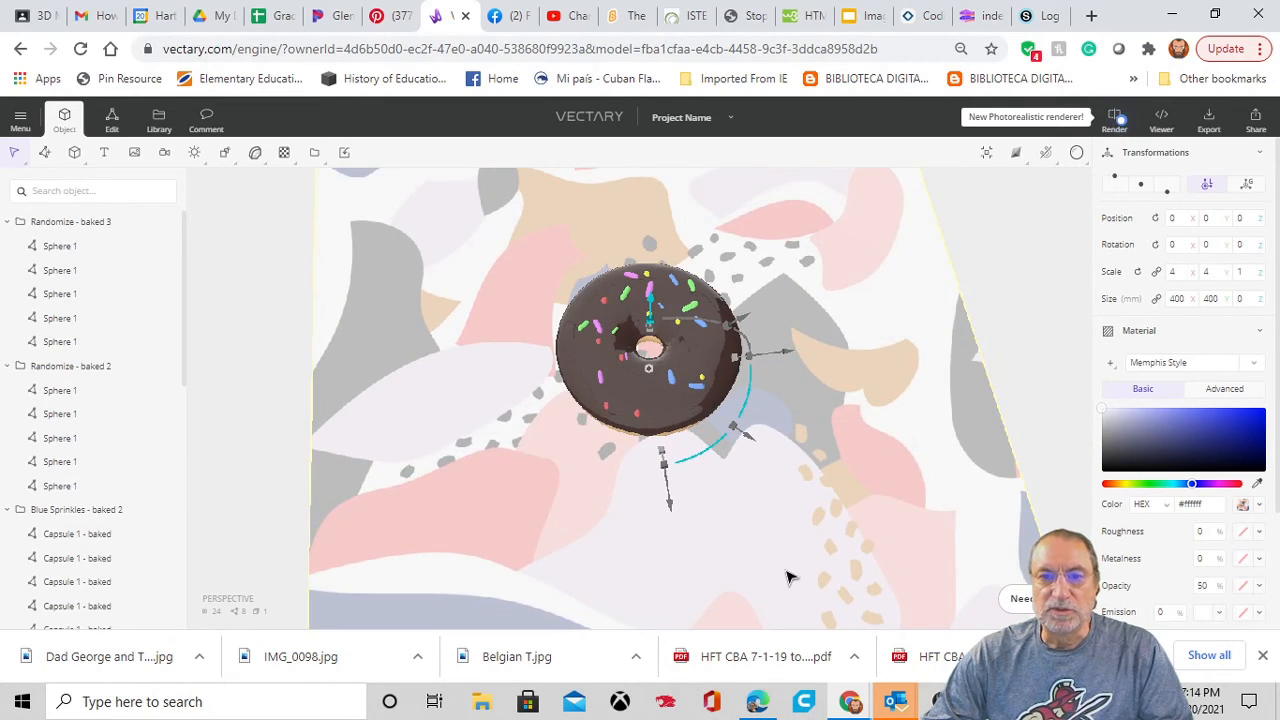
scroll(787, 572, up, 1)
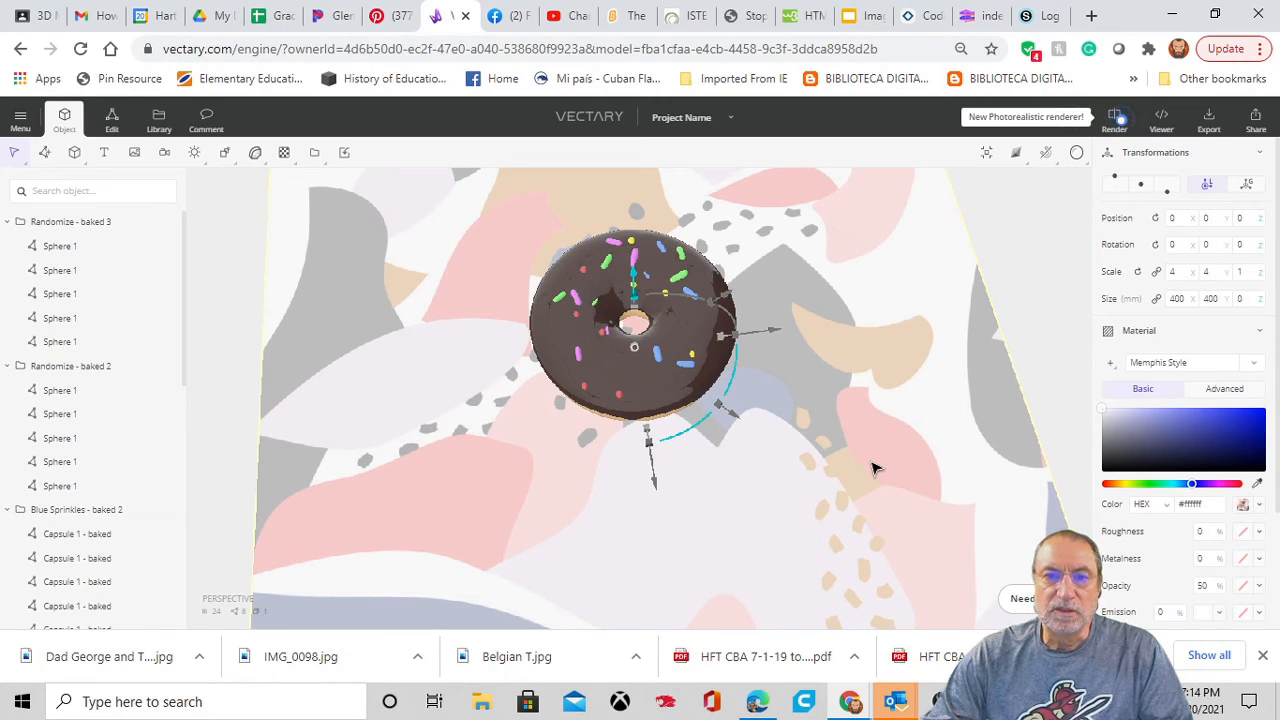
click(1049, 278)
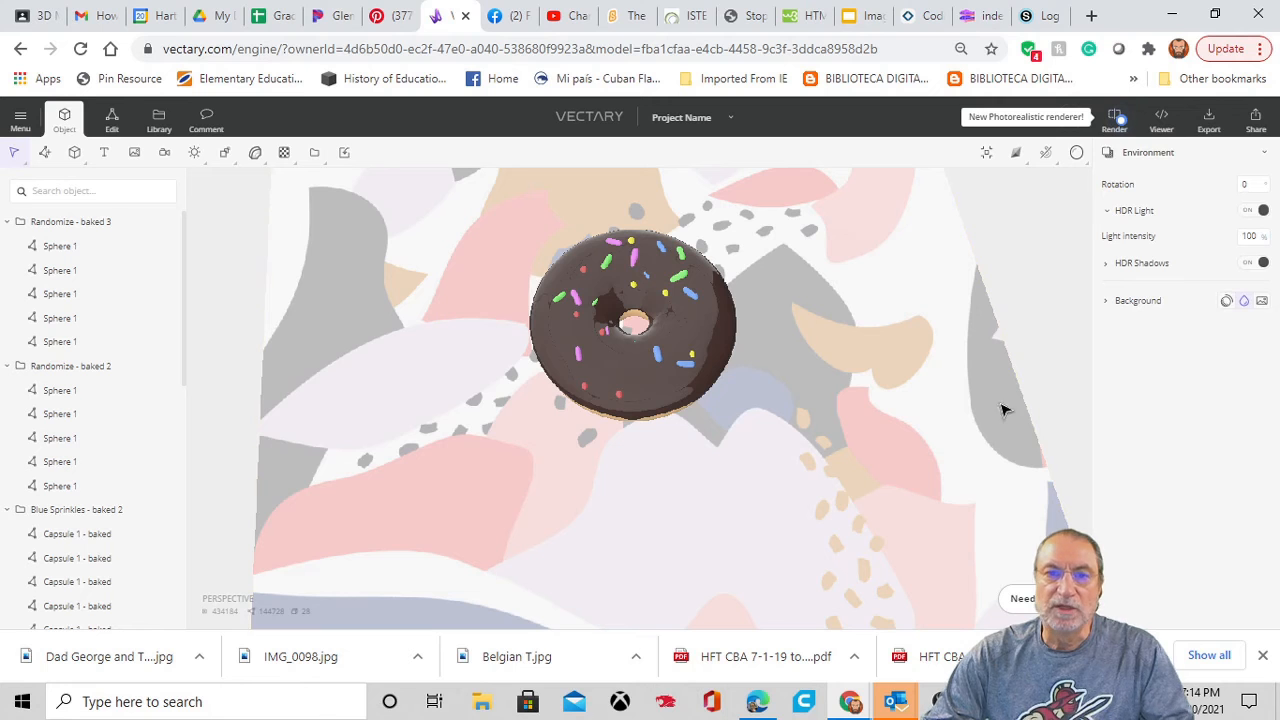
drag(831, 451, 303, 387)
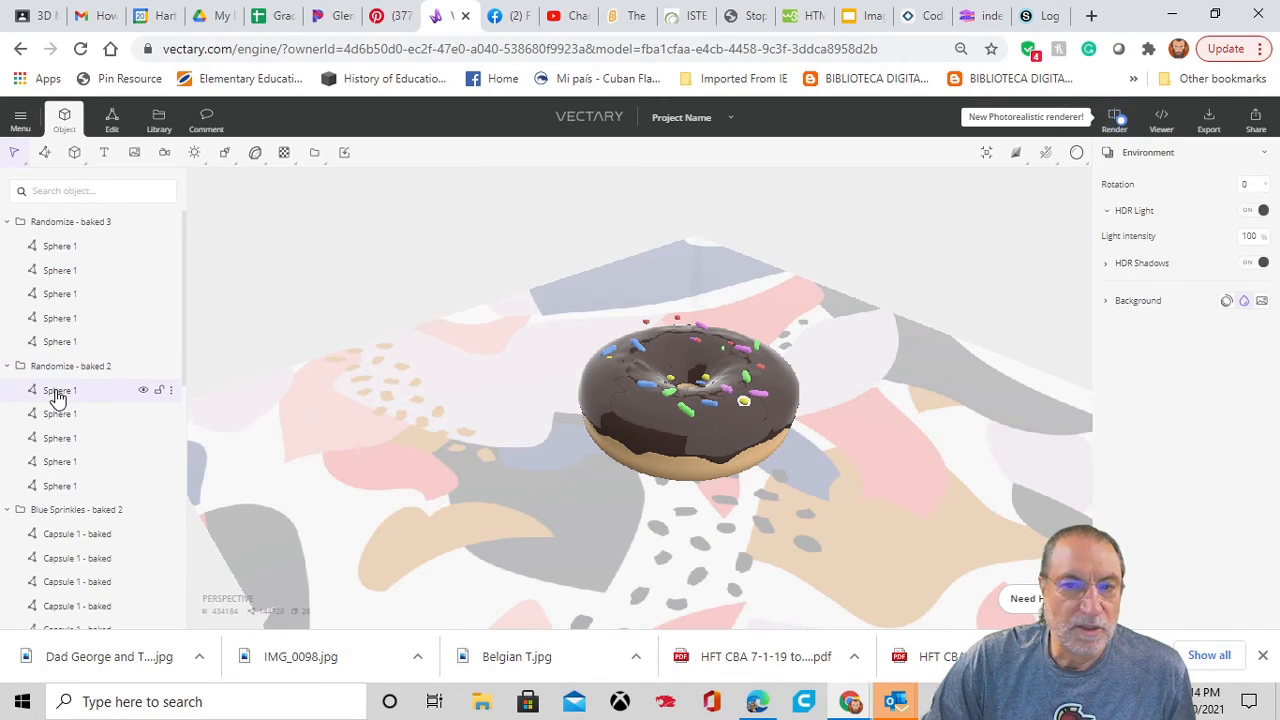
click(55, 400)
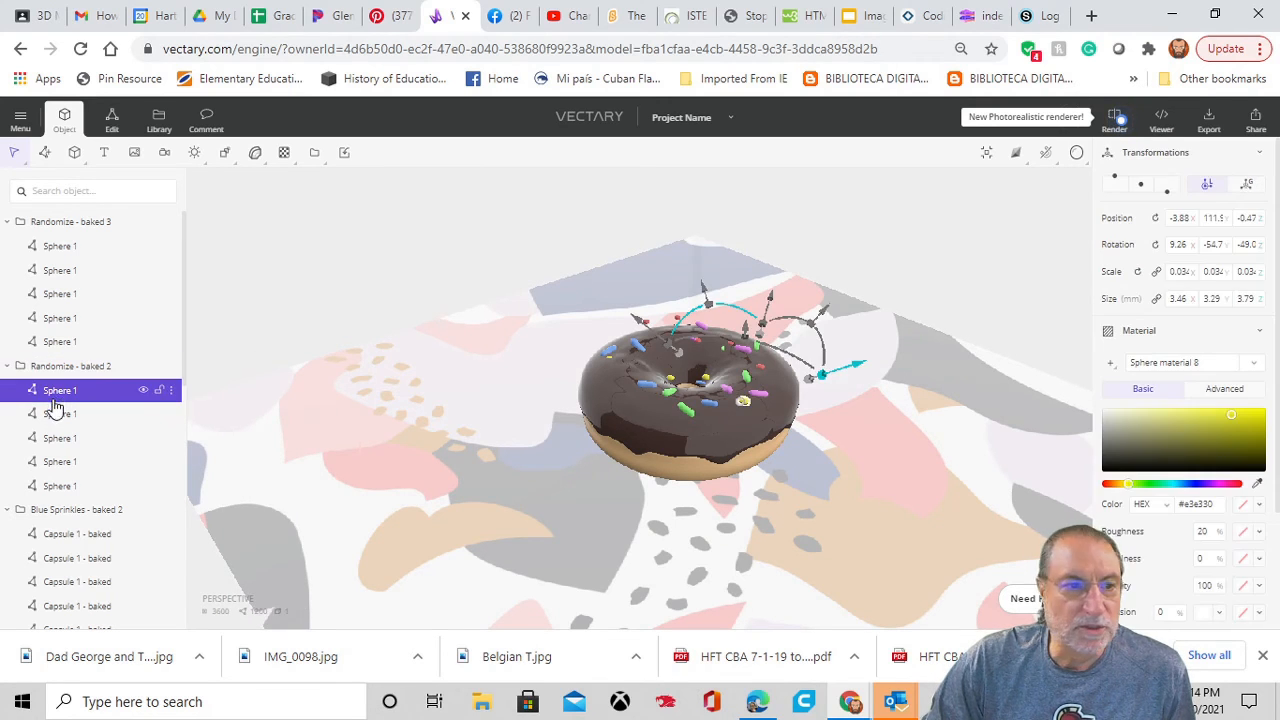
click(55, 415)
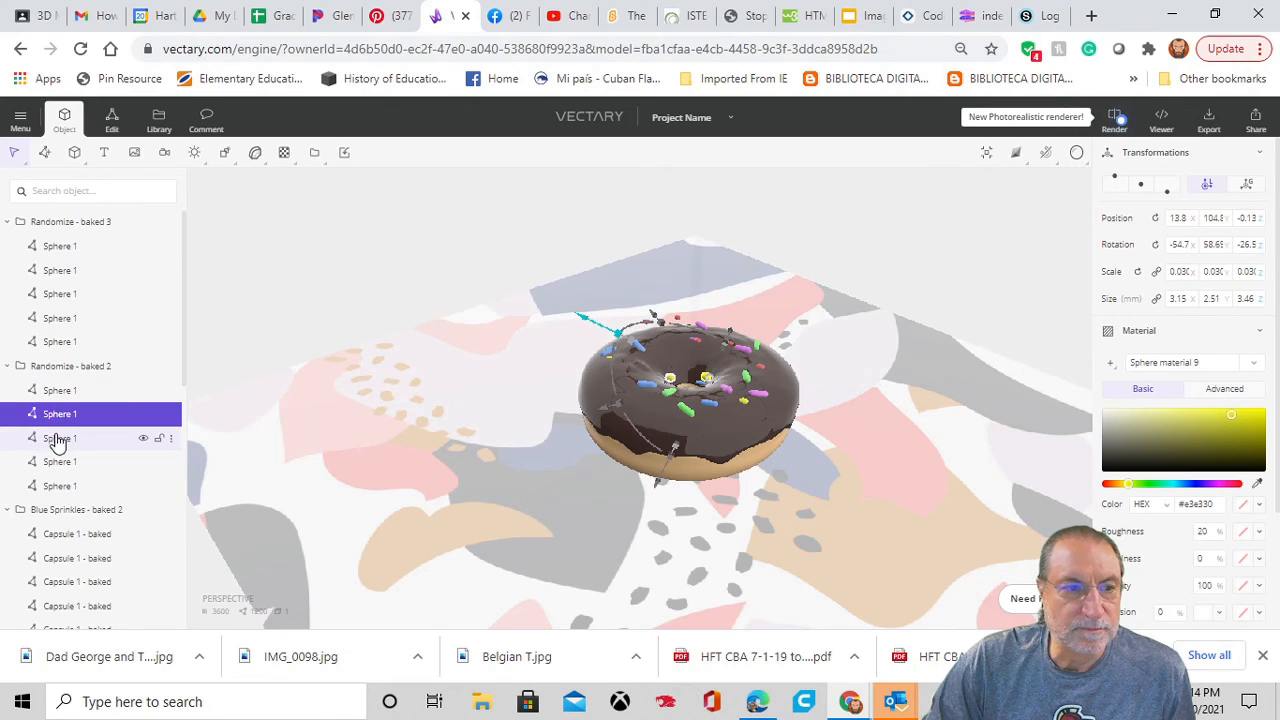
click(58, 440)
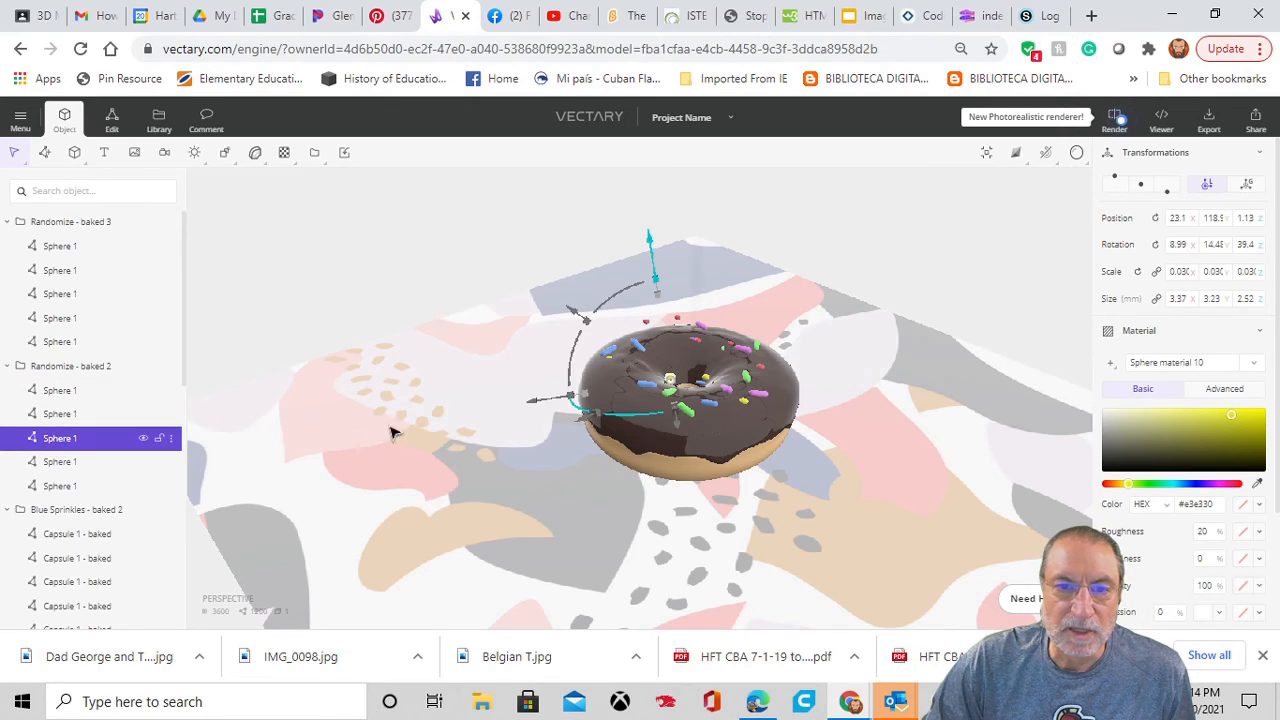
drag(532, 404, 521, 406)
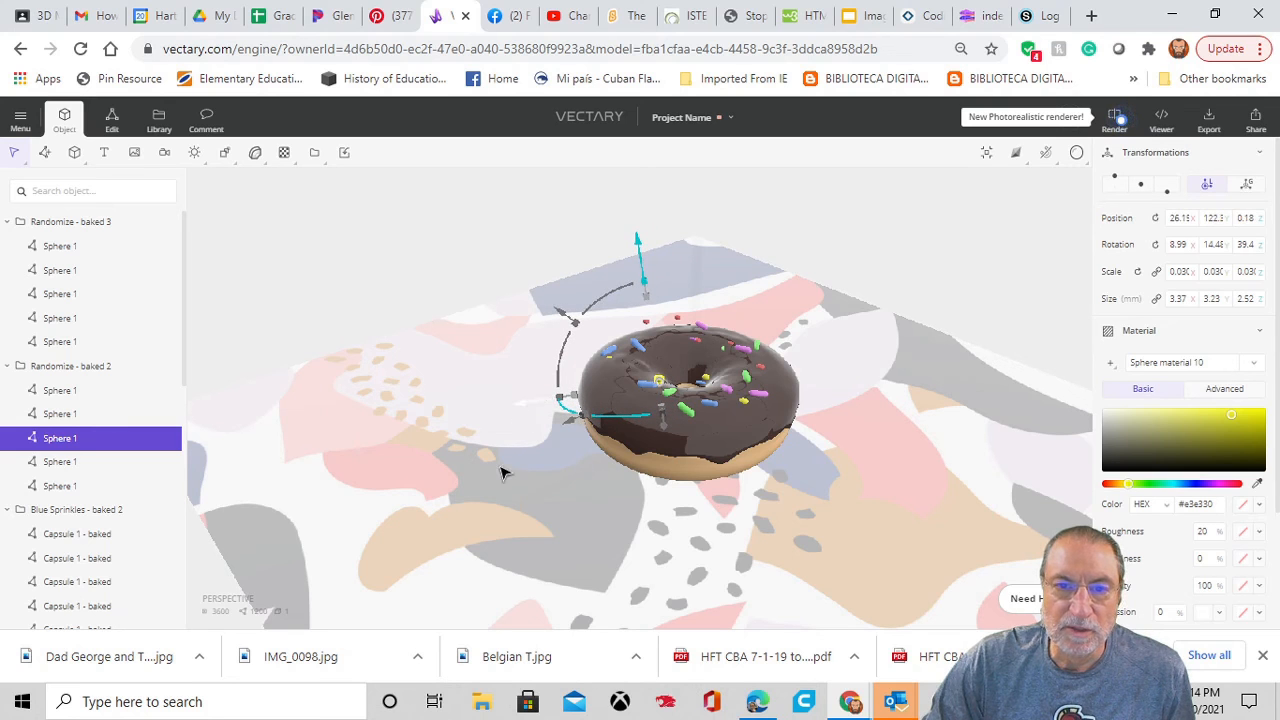
Move the same yellow sphere down toward the icing, to about X 33.2, Y 116 and Z -3.95.
drag(574, 506, 857, 343)
drag(918, 442, 700, 343)
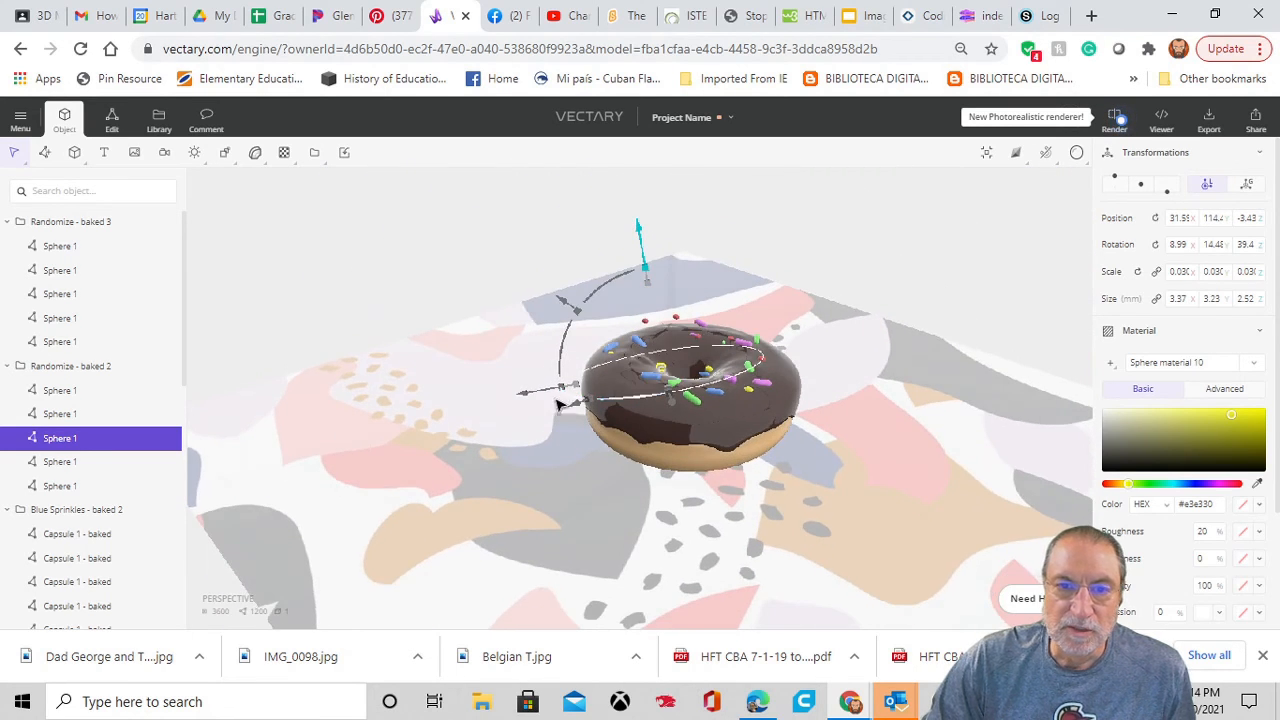
drag(560, 405, 540, 396)
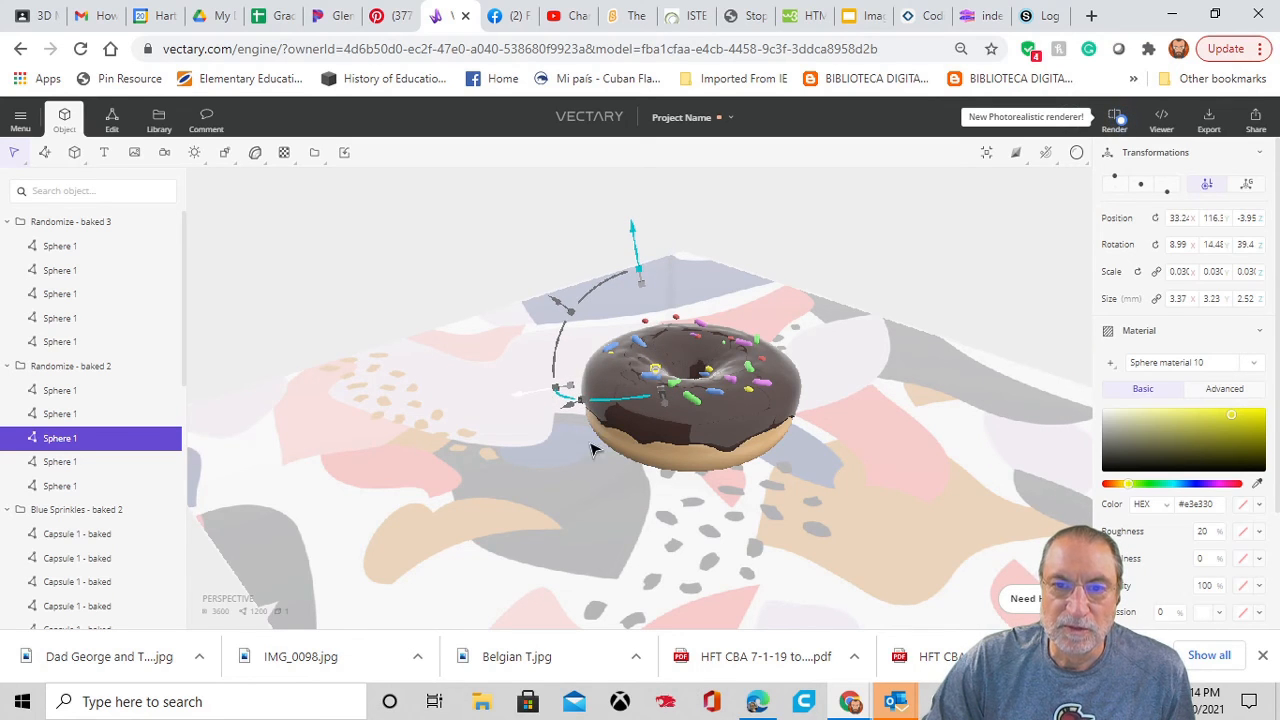
drag(594, 492, 650, 560)
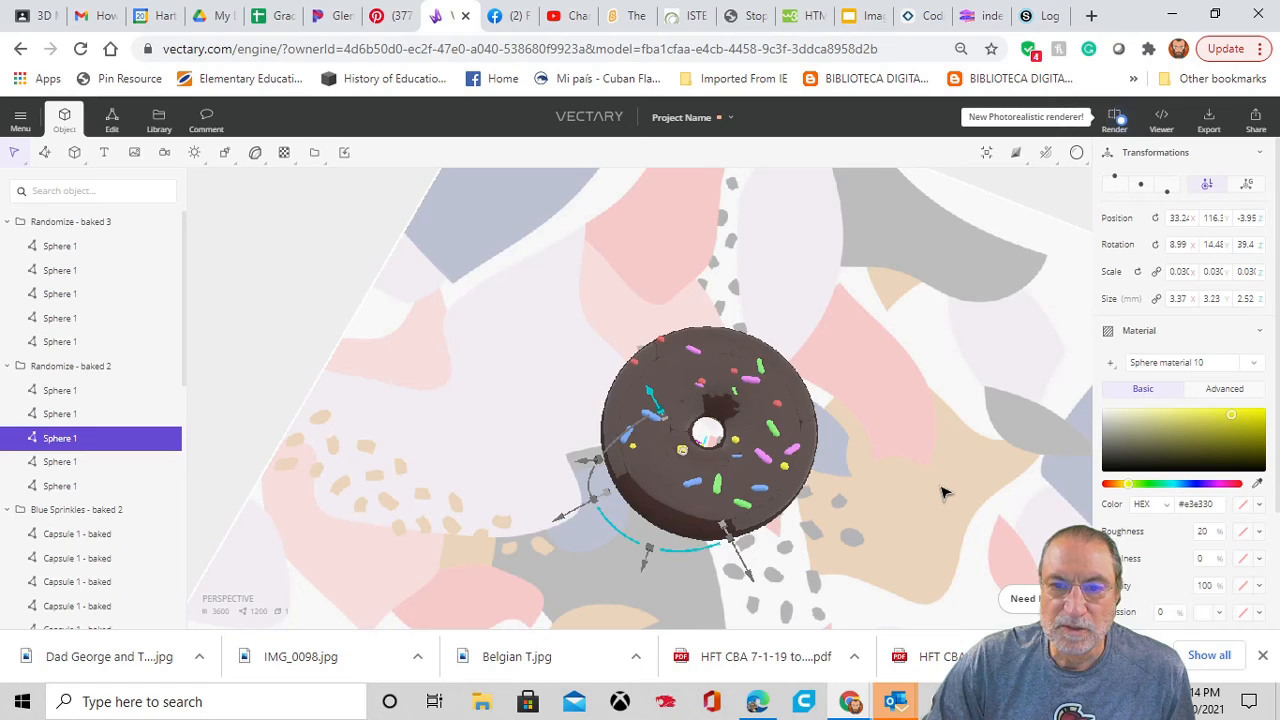
click(943, 492)
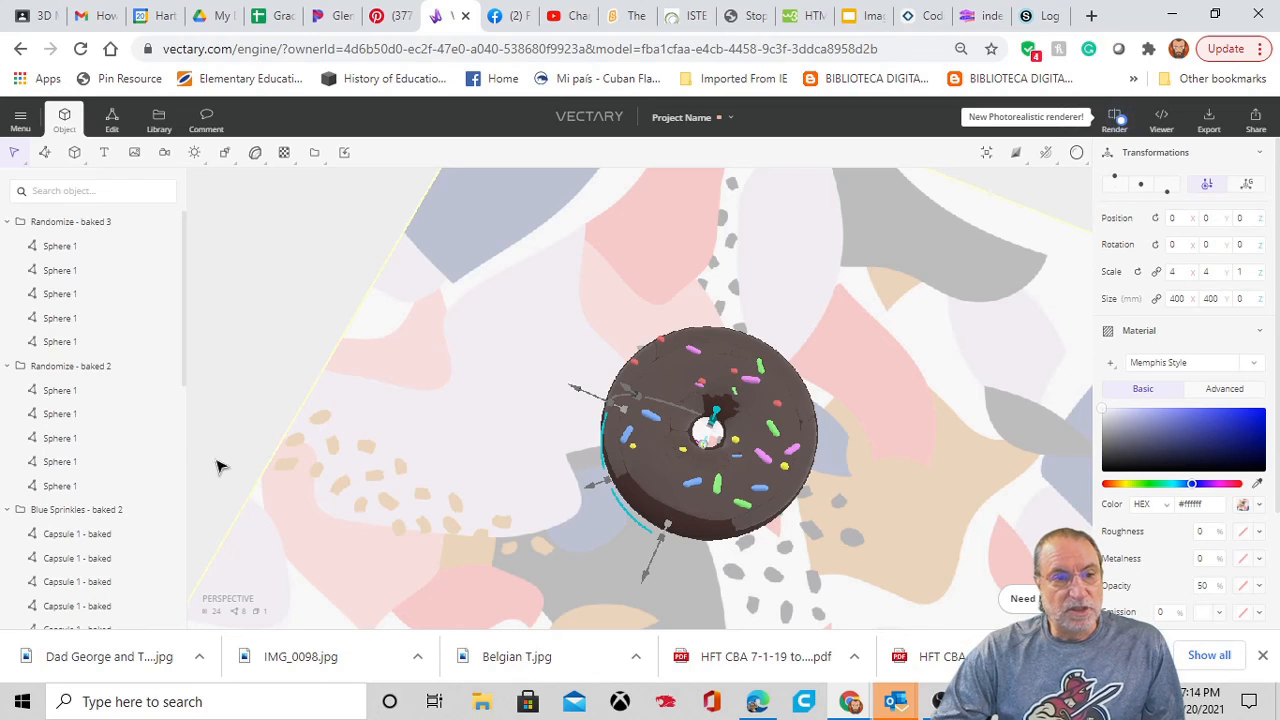
Rename the yellow sphere group "Yellow Spheres - baked 2".
click(50, 375)
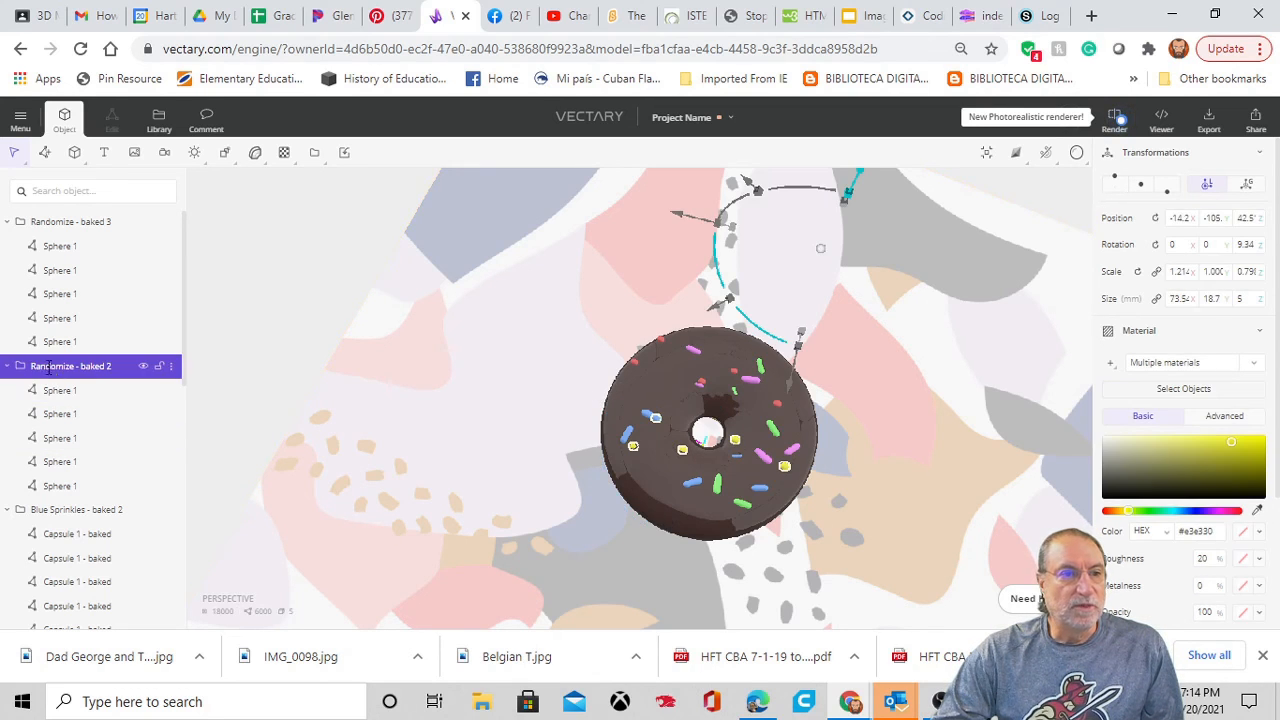
double_click(48, 367)
click(84, 365)
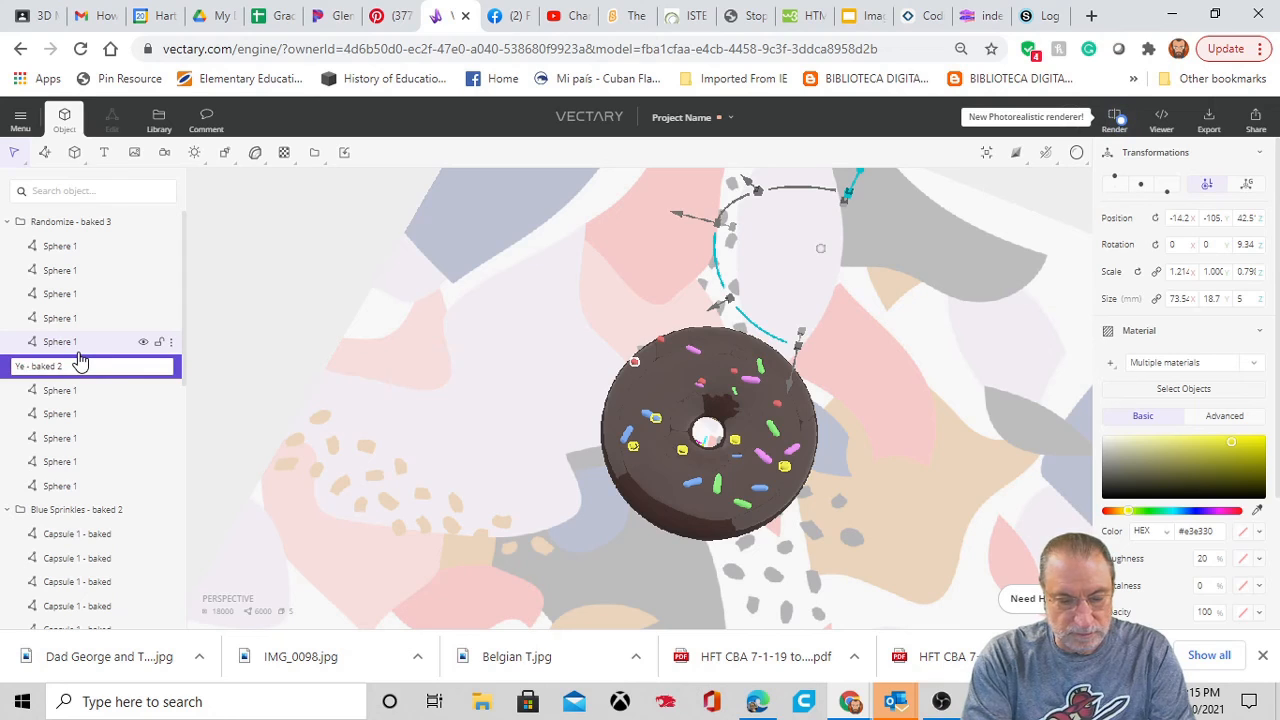
text(Yell Sph)
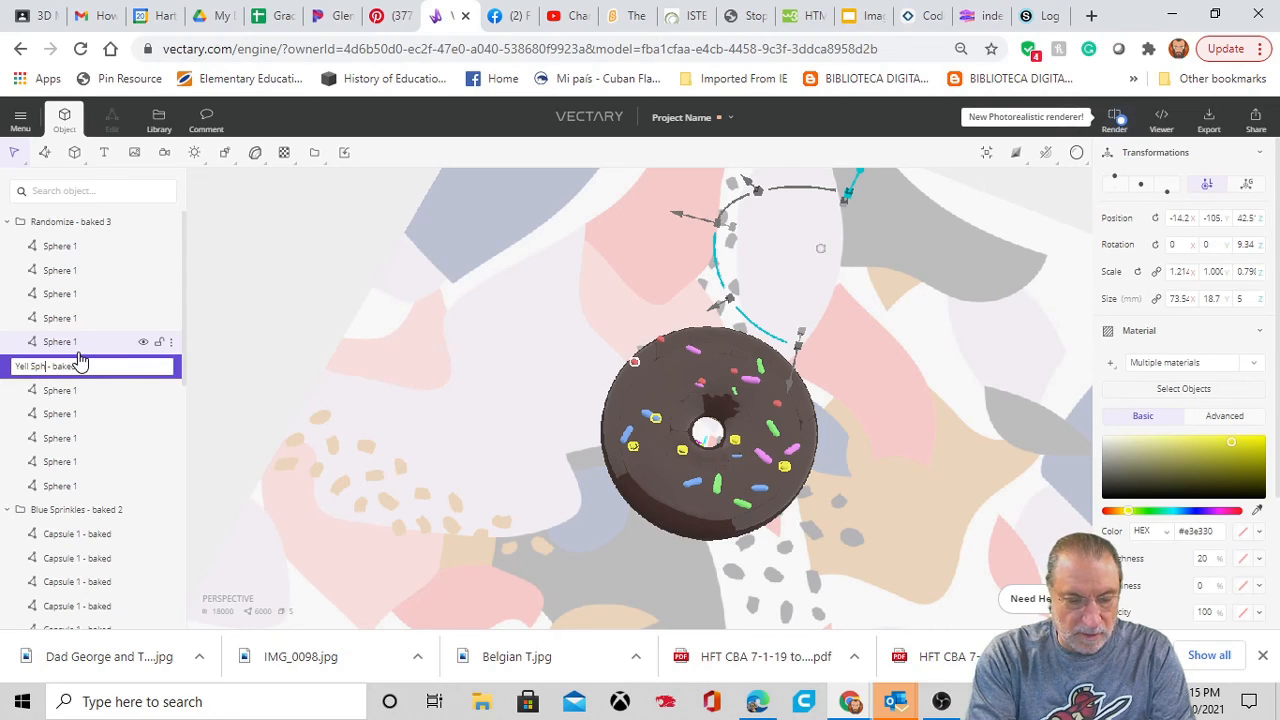
text(eres)
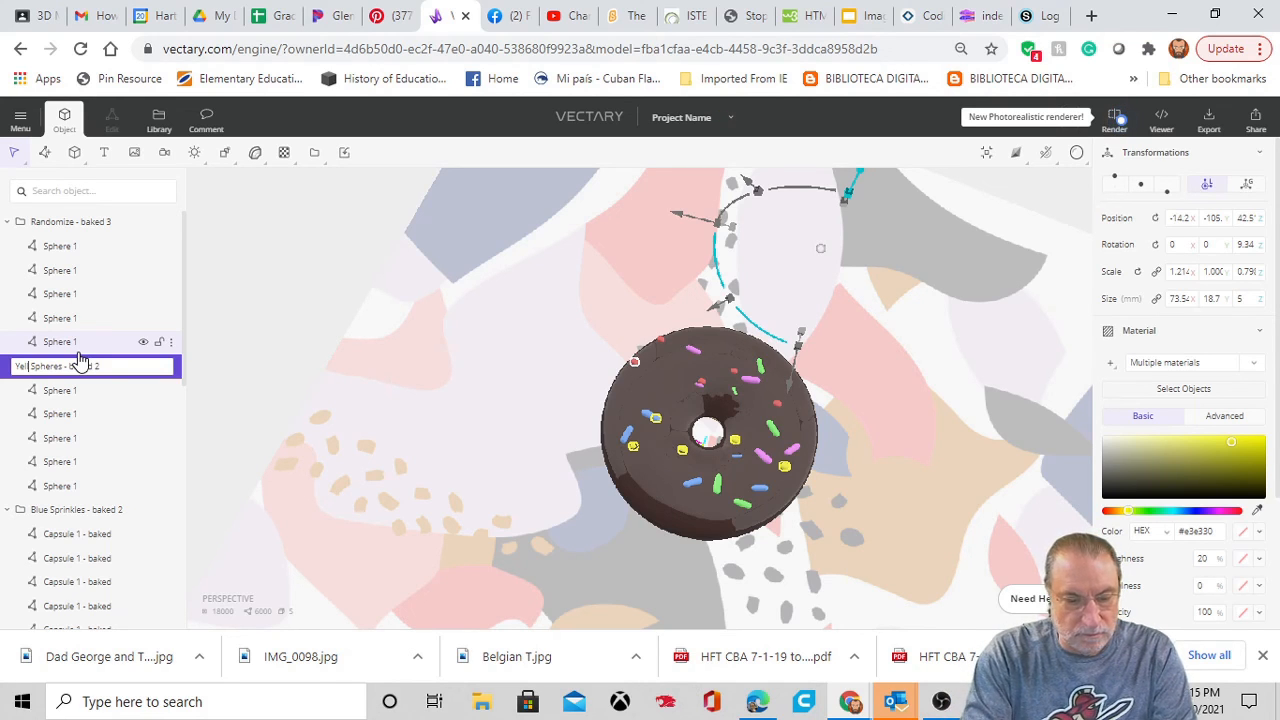
text(ow)
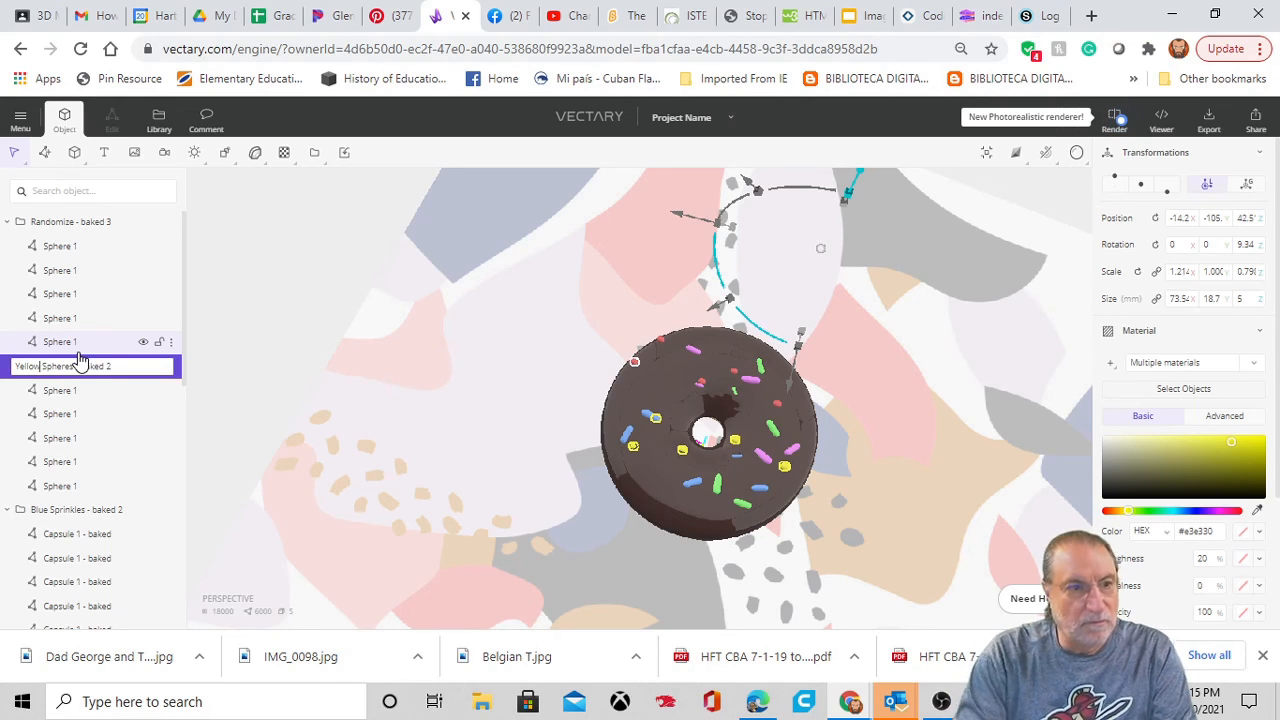
Rename the red sphere group "Red Spheres - baked 3".
click(45, 228)
double_click(45, 226)
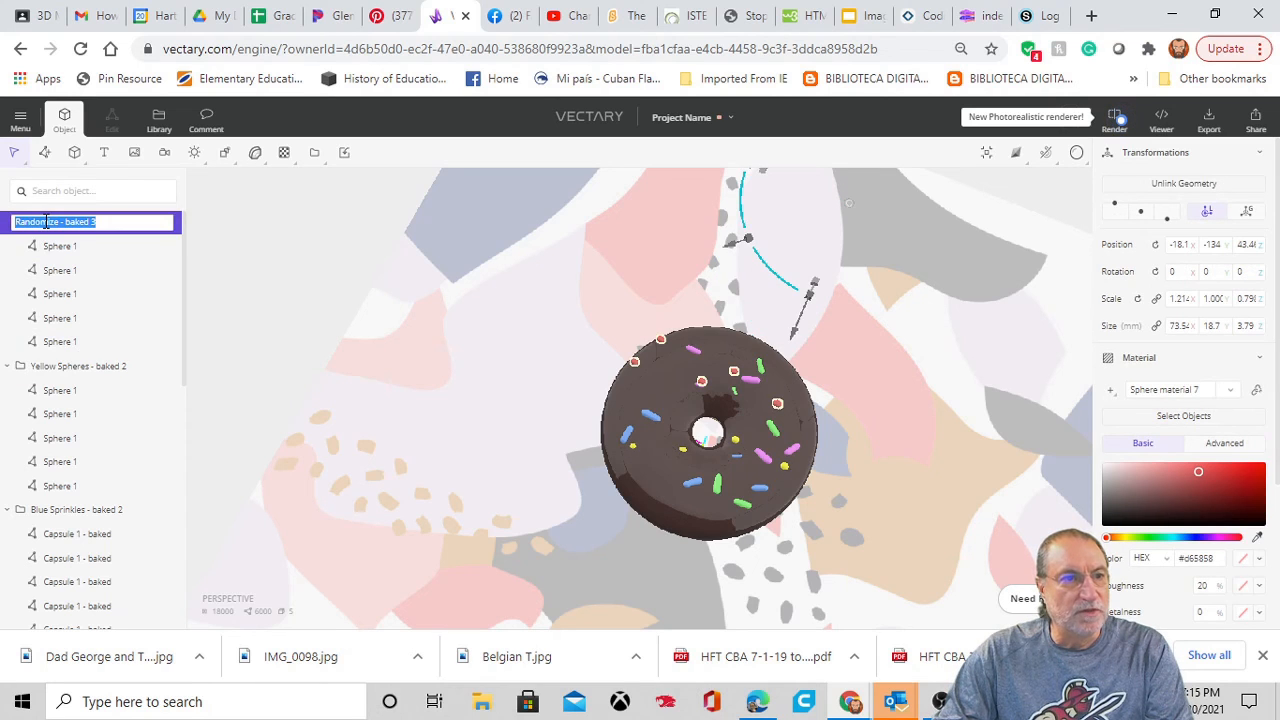
click(62, 222)
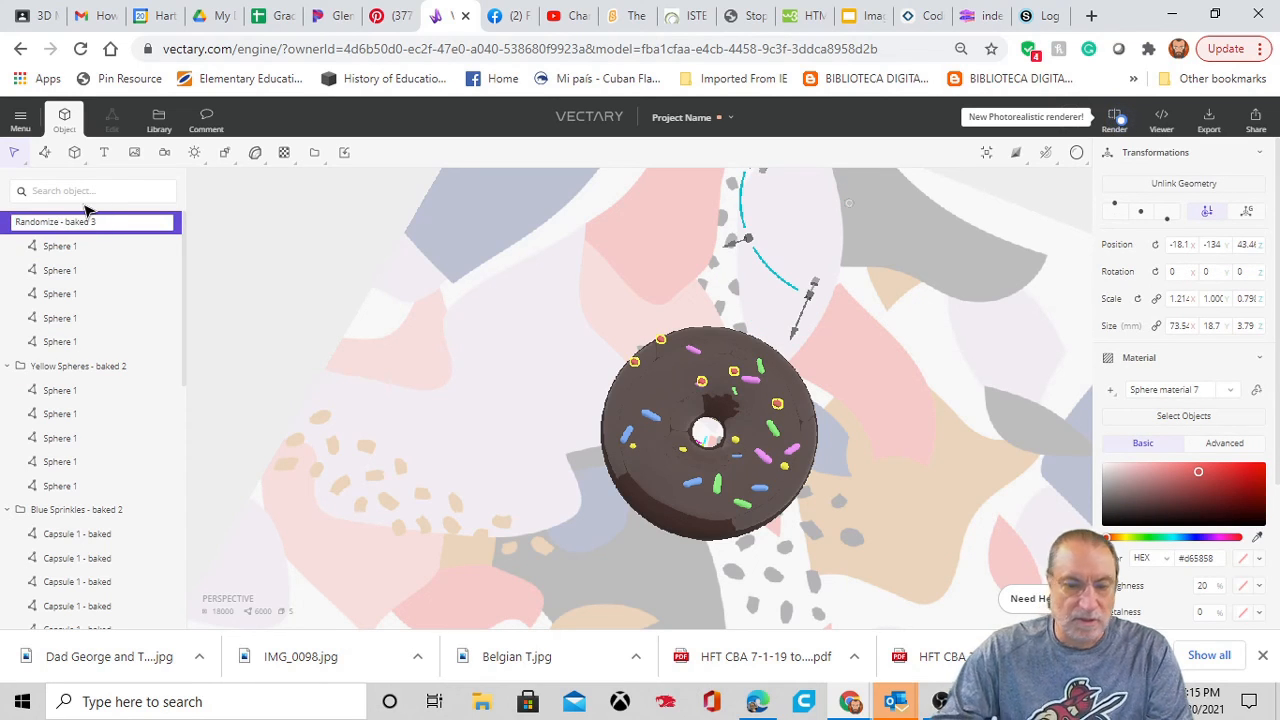
key(BackSpace)
key(BackSpace)
key(BackSpace)
key(BackSpace)
key(BackSpace)
key(BackSpace)
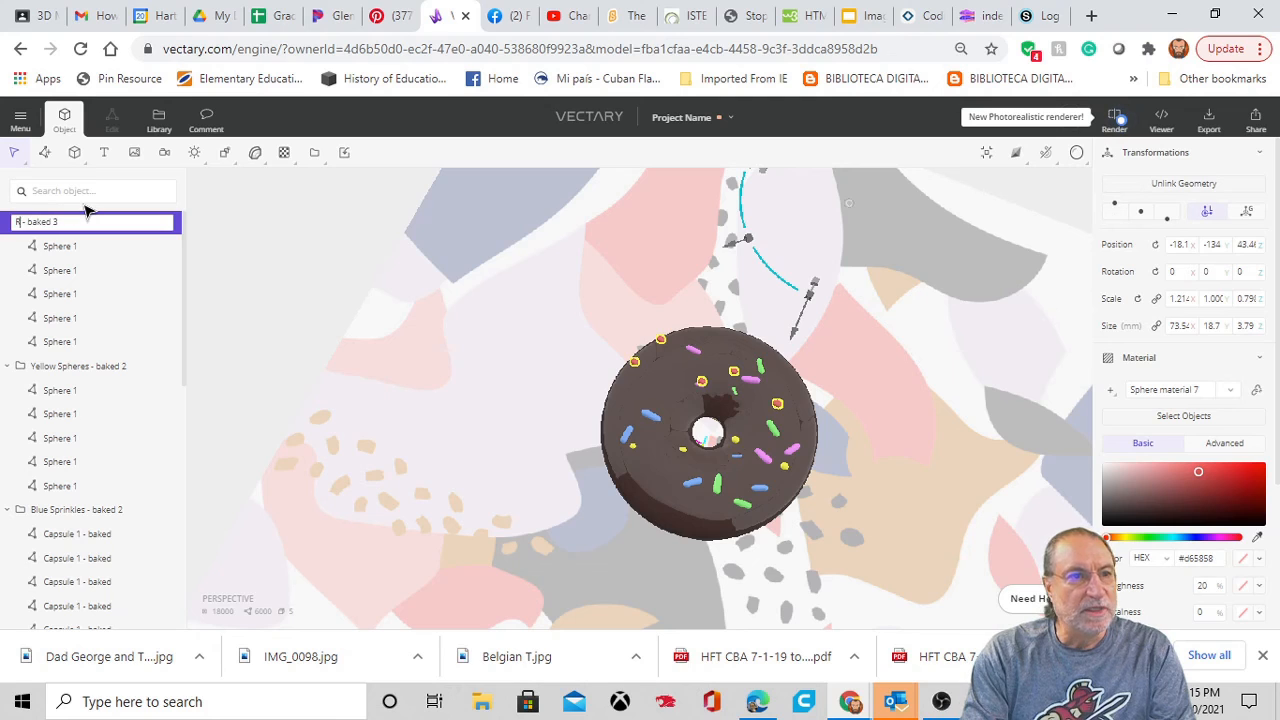
text(ed S)
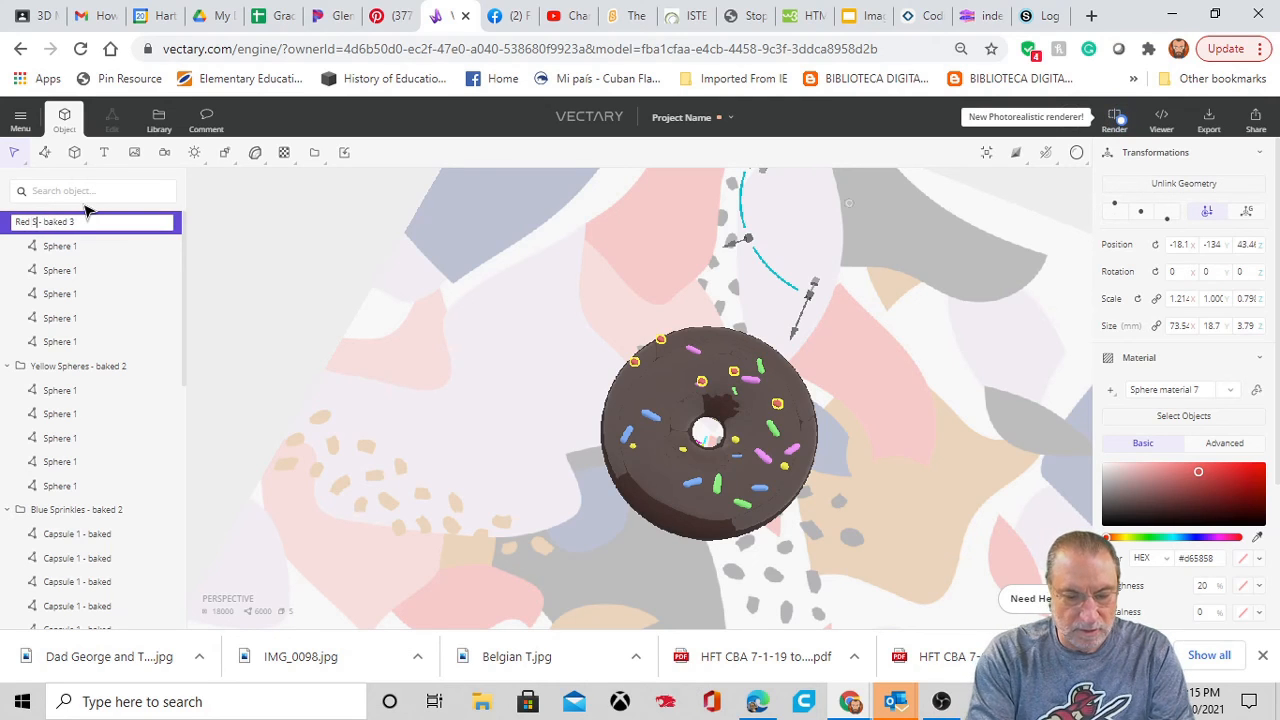
text(pheres)
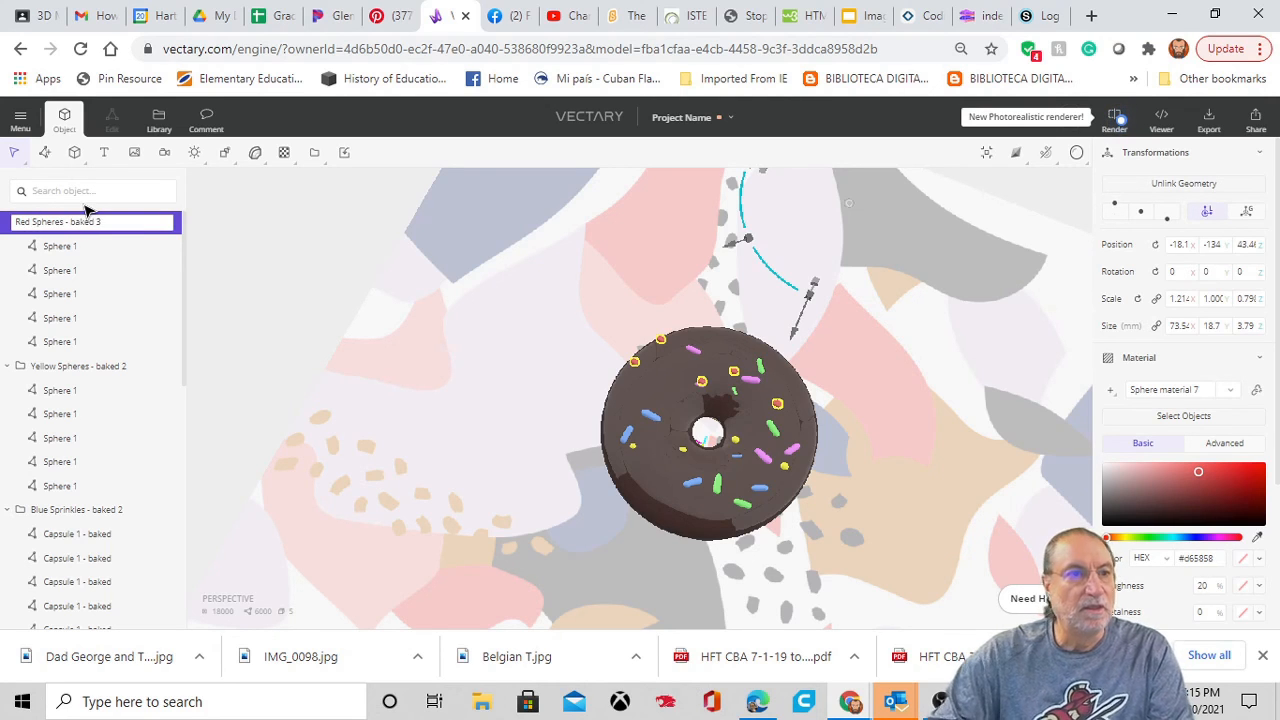
key(Return)
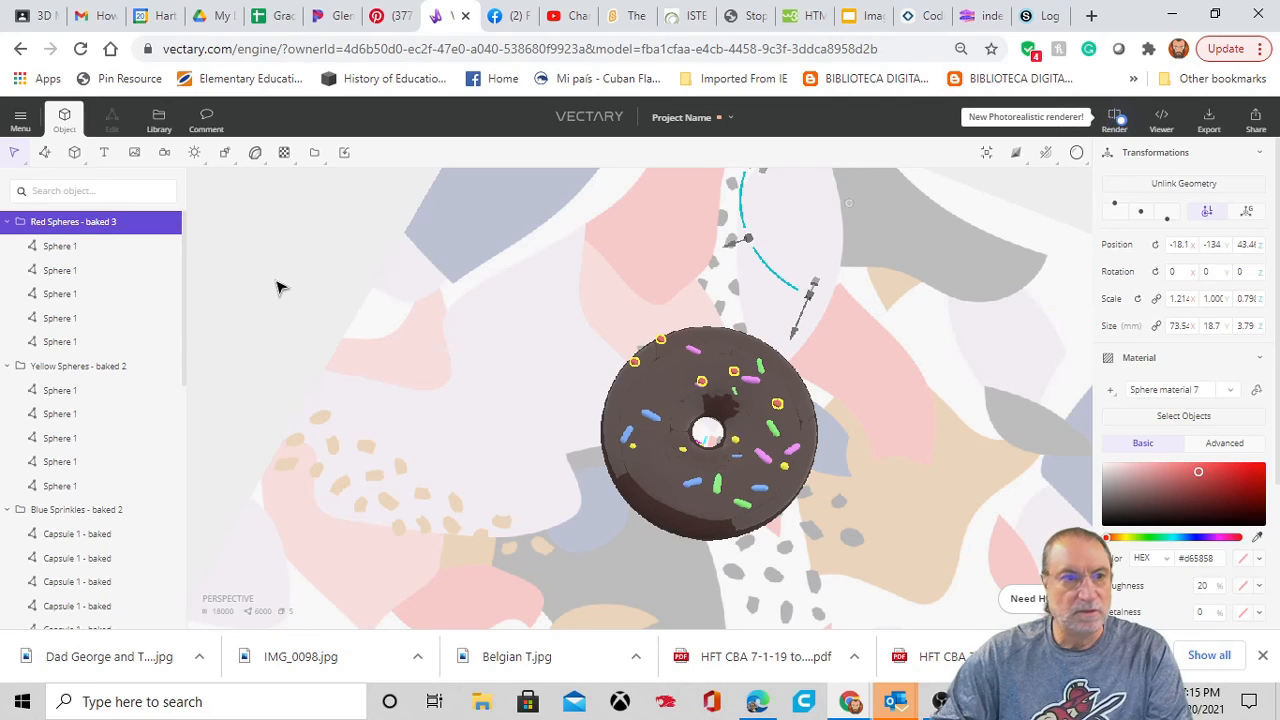
Collapse the red and yellow sphere groups and the blue, green and pink sprinkle groups in the object list.
click(9, 222)
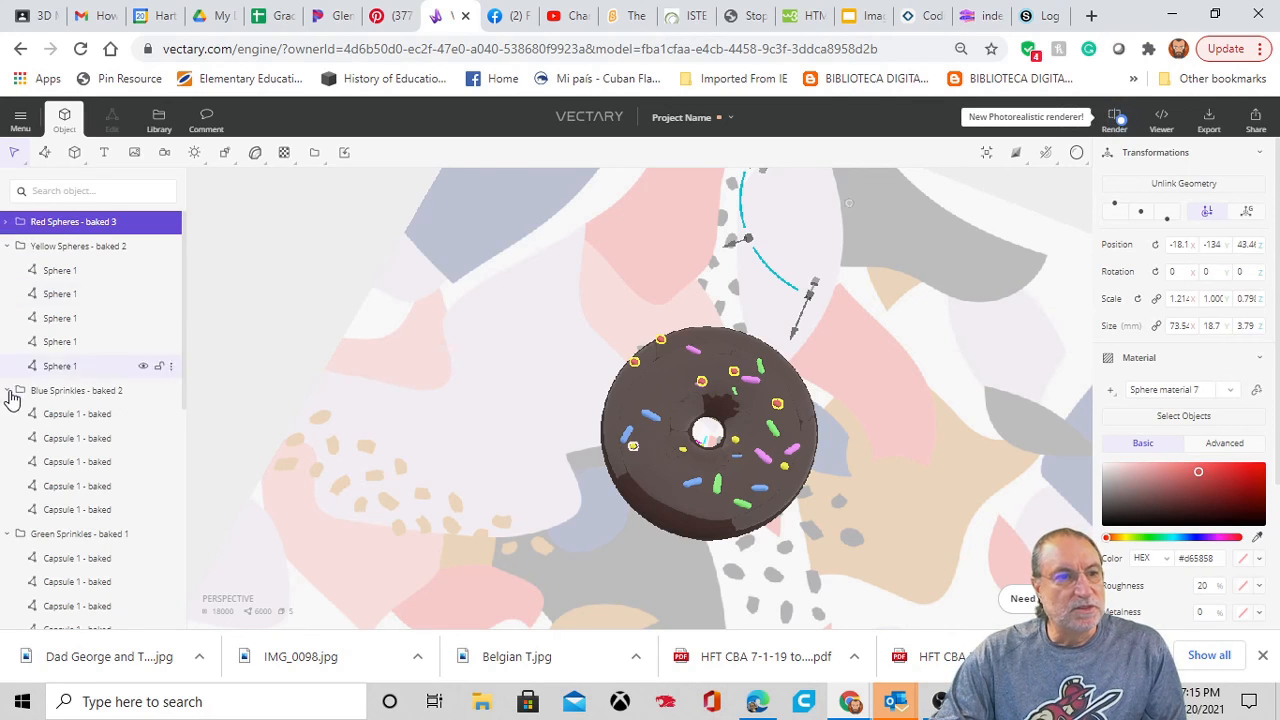
click(7, 247)
click(8, 271)
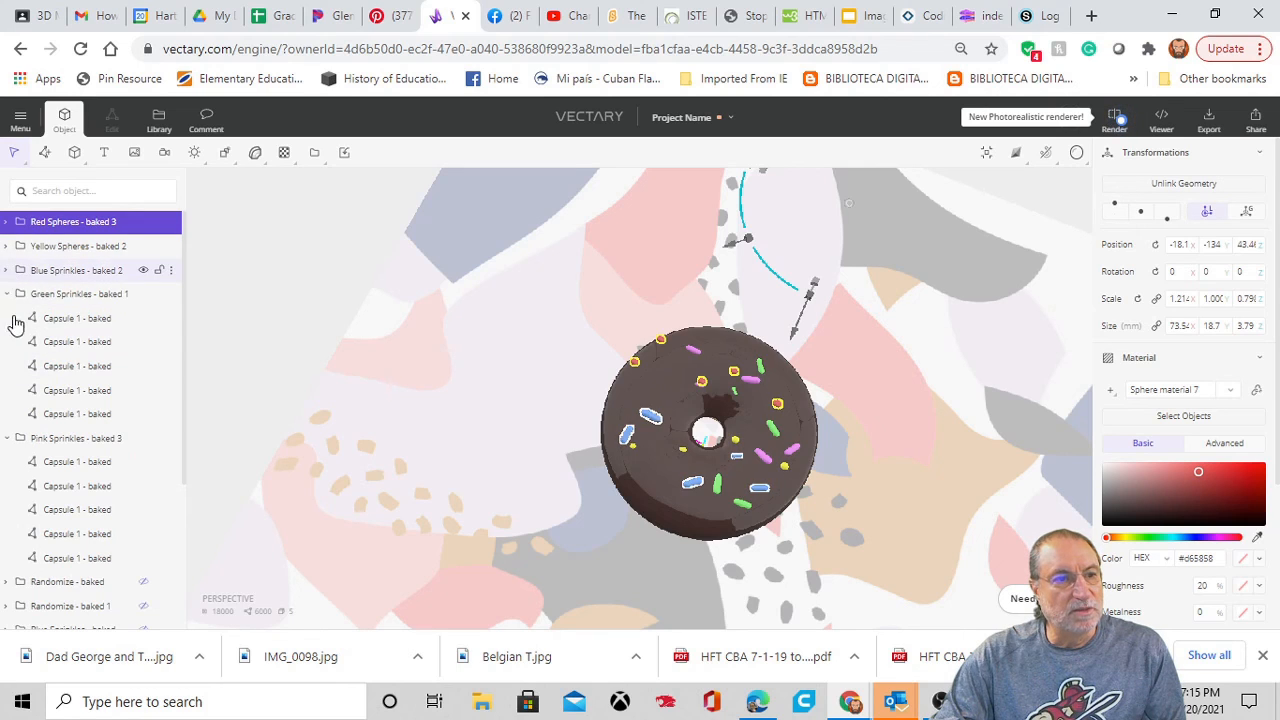
click(7, 295)
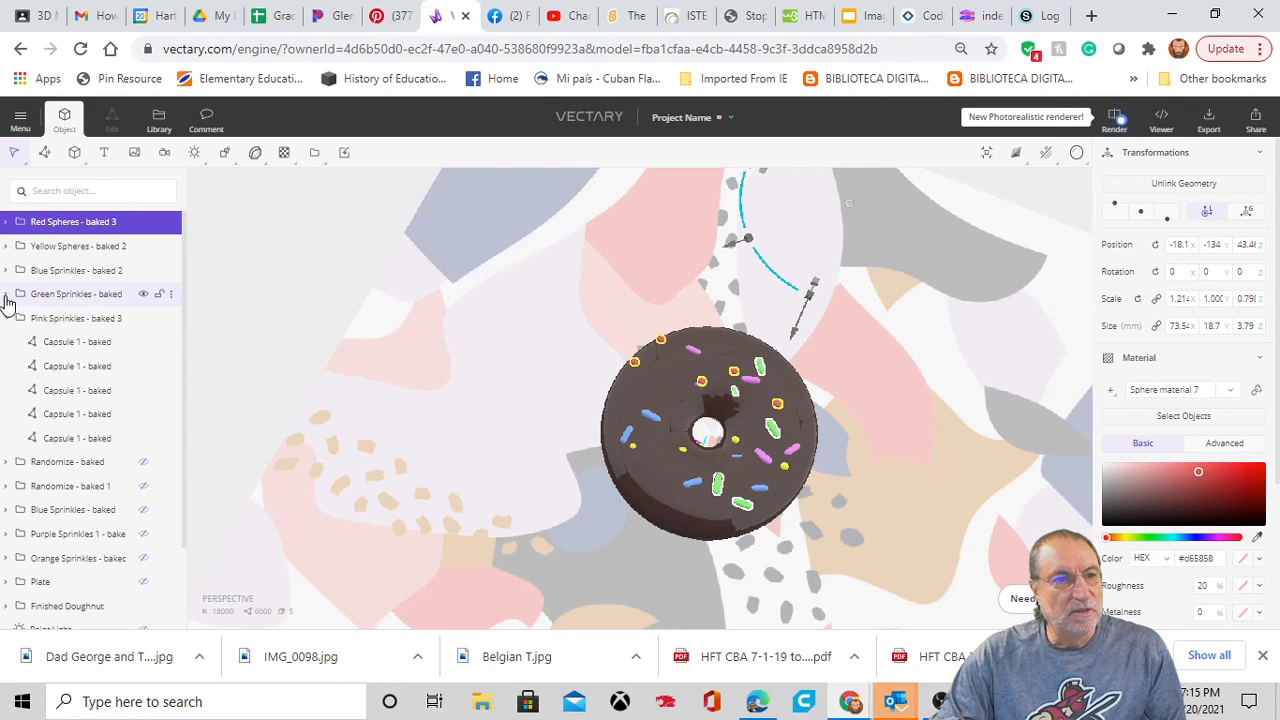
click(7, 319)
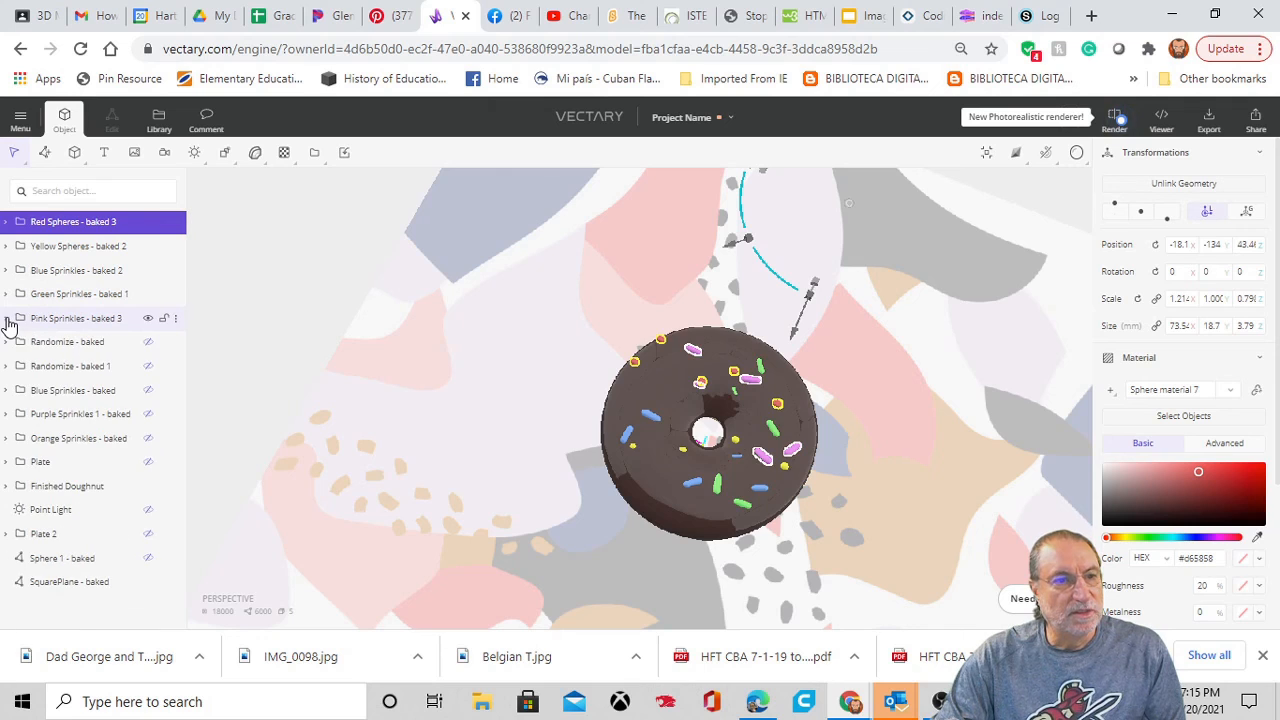
Unhide the two Randomize groups and the hidden blue, purple and orange sprinkle groups, leaving the Plate group hidden.
click(147, 344)
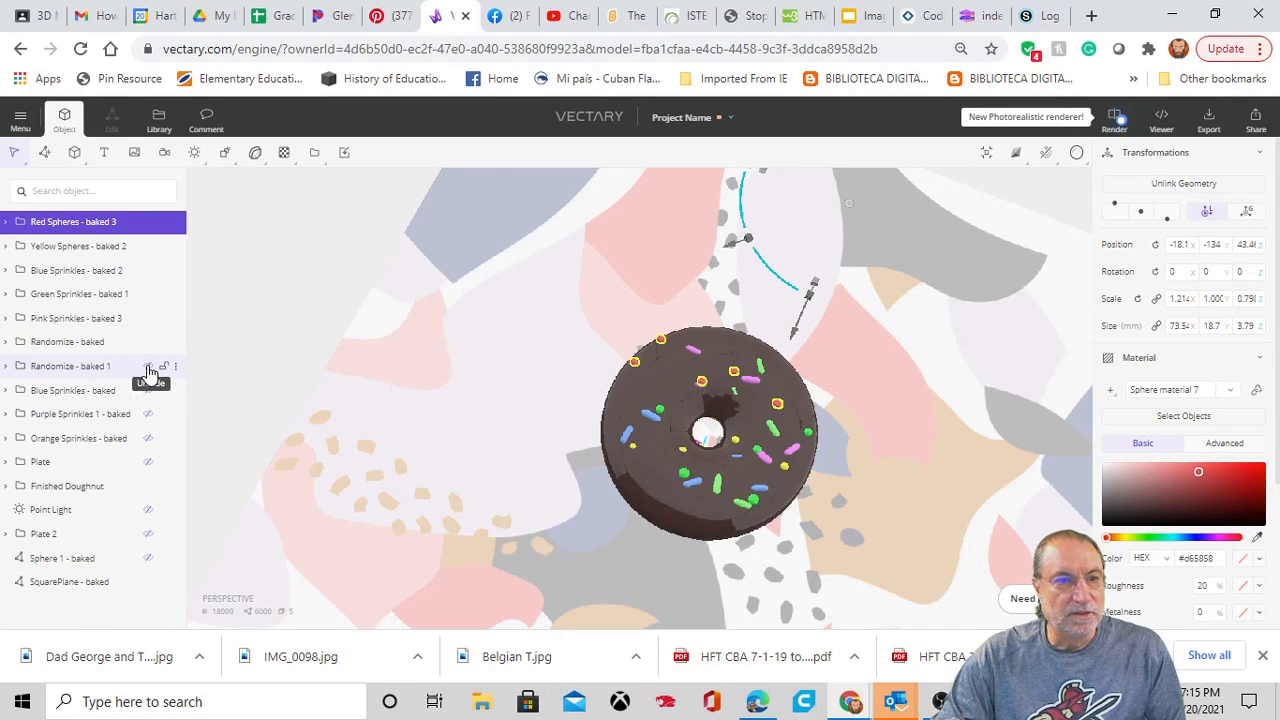
click(148, 368)
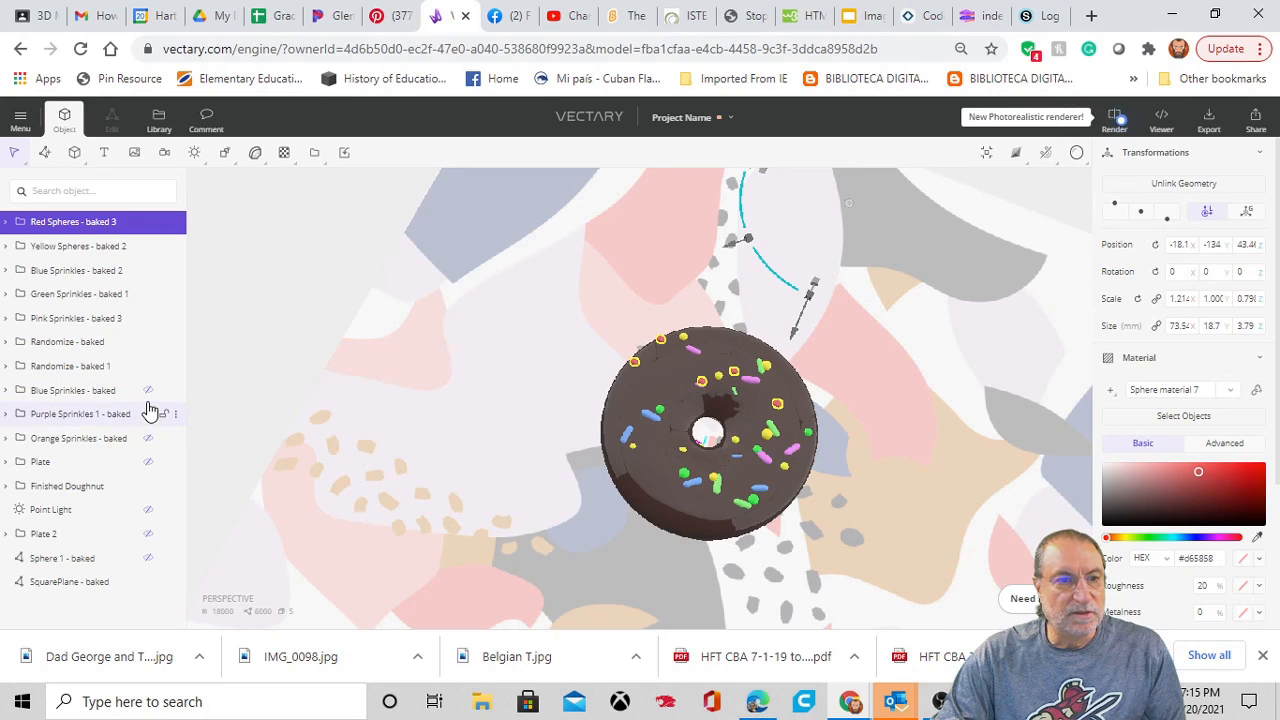
click(148, 391)
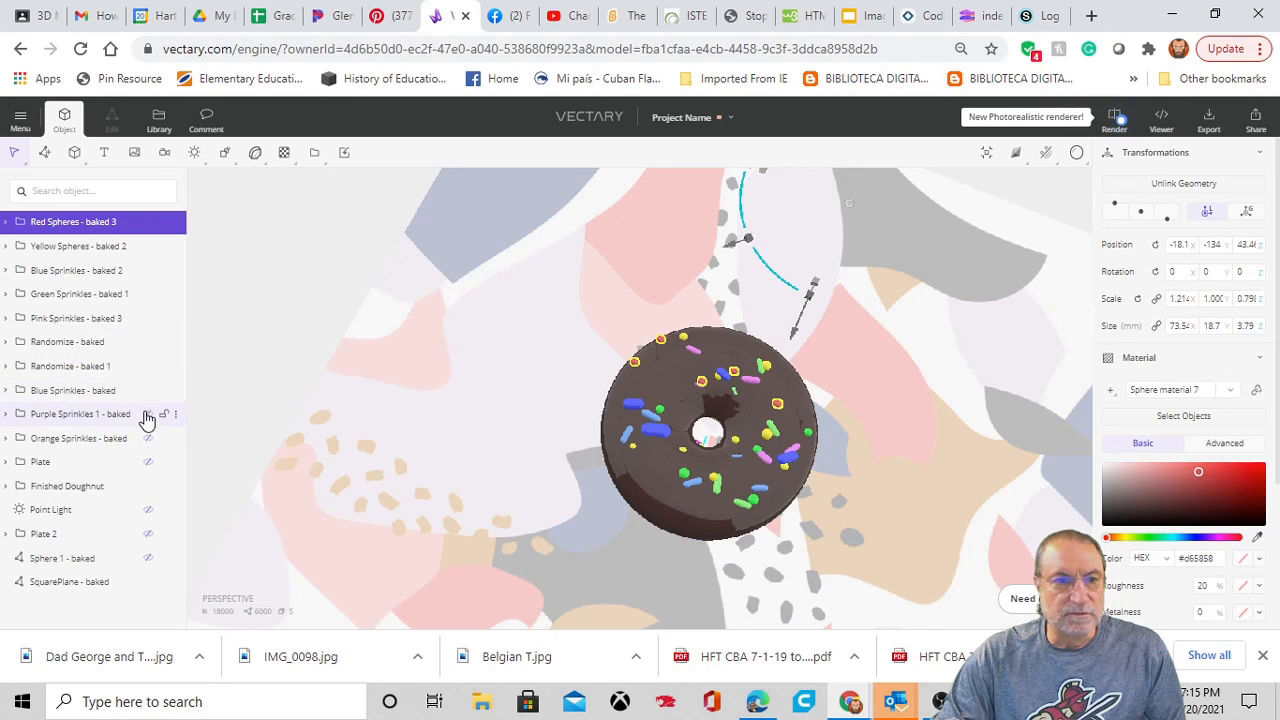
click(148, 414)
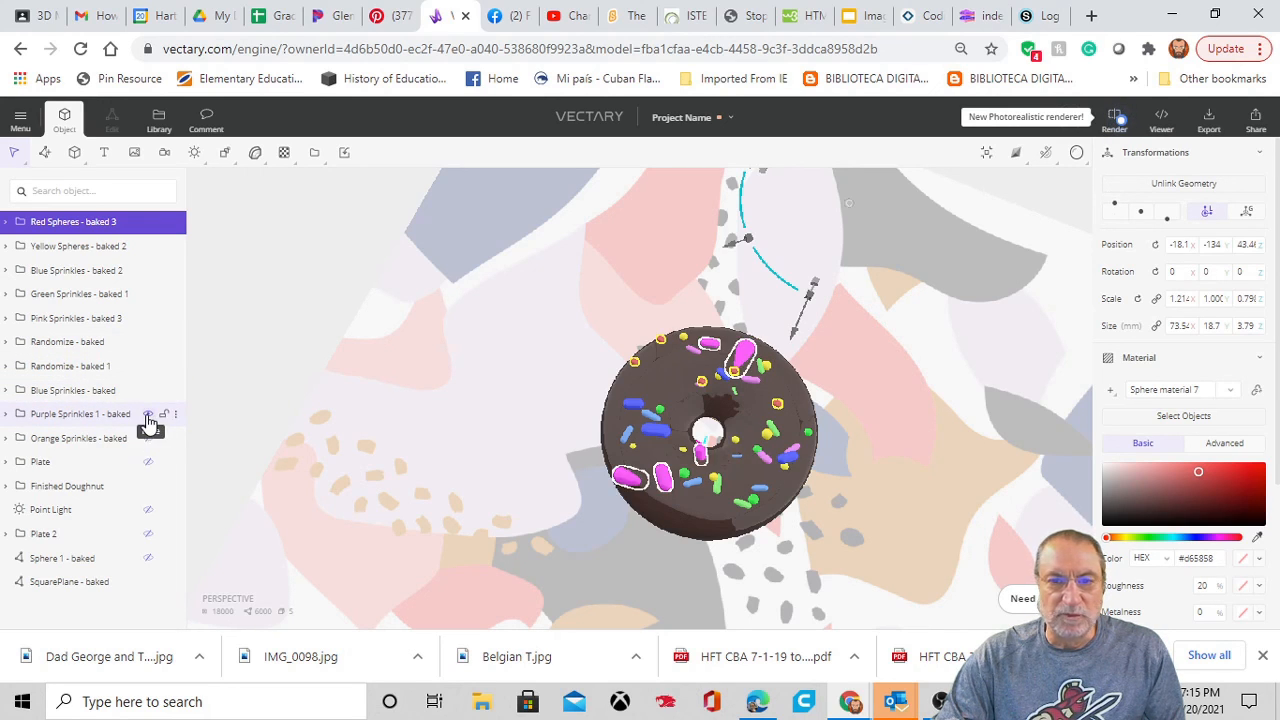
click(149, 463)
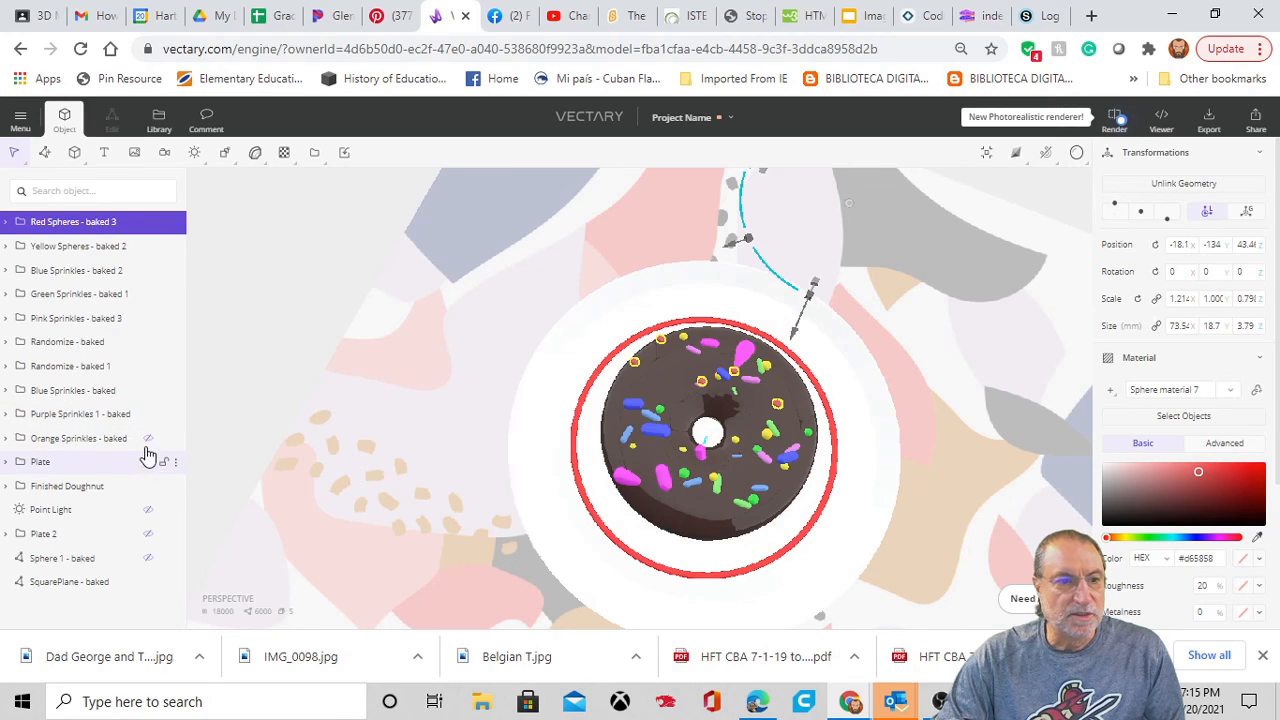
click(148, 440)
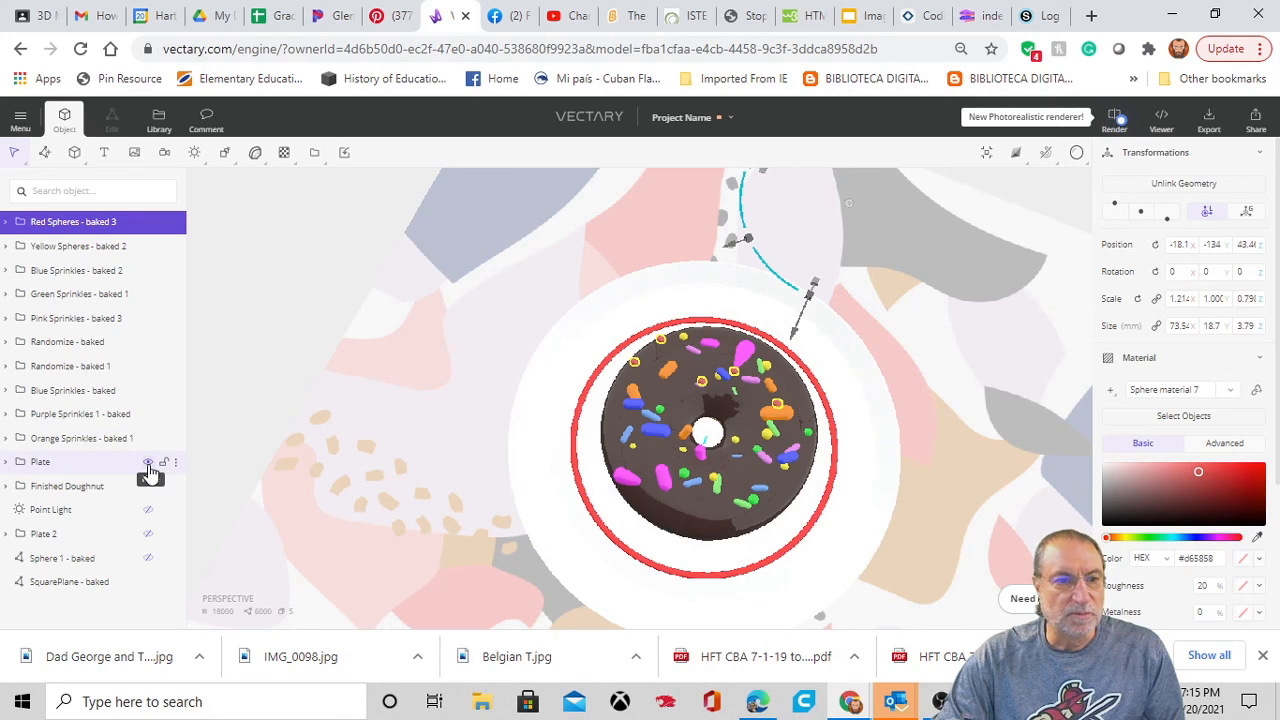
click(148, 463)
Shift the red sphere group inward over the icing to an X position of about -23.9, and deselect it.
drag(455, 505, 641, 458)
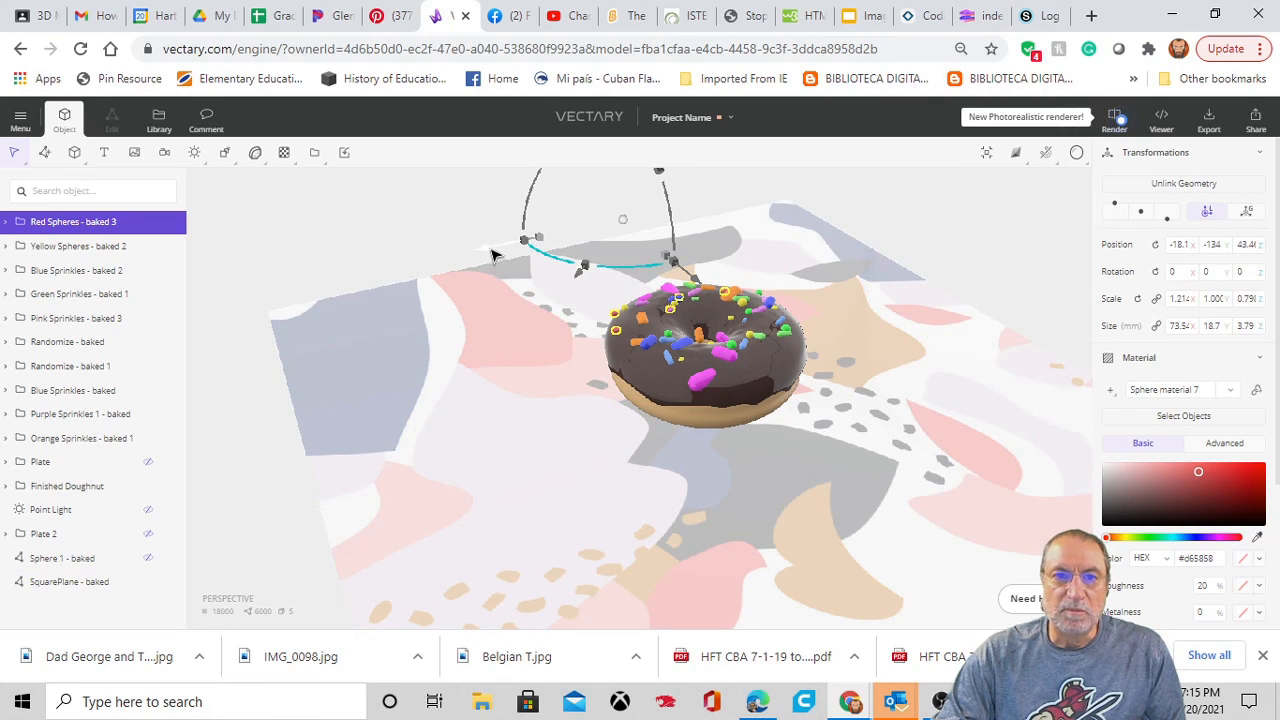
drag(494, 251, 502, 252)
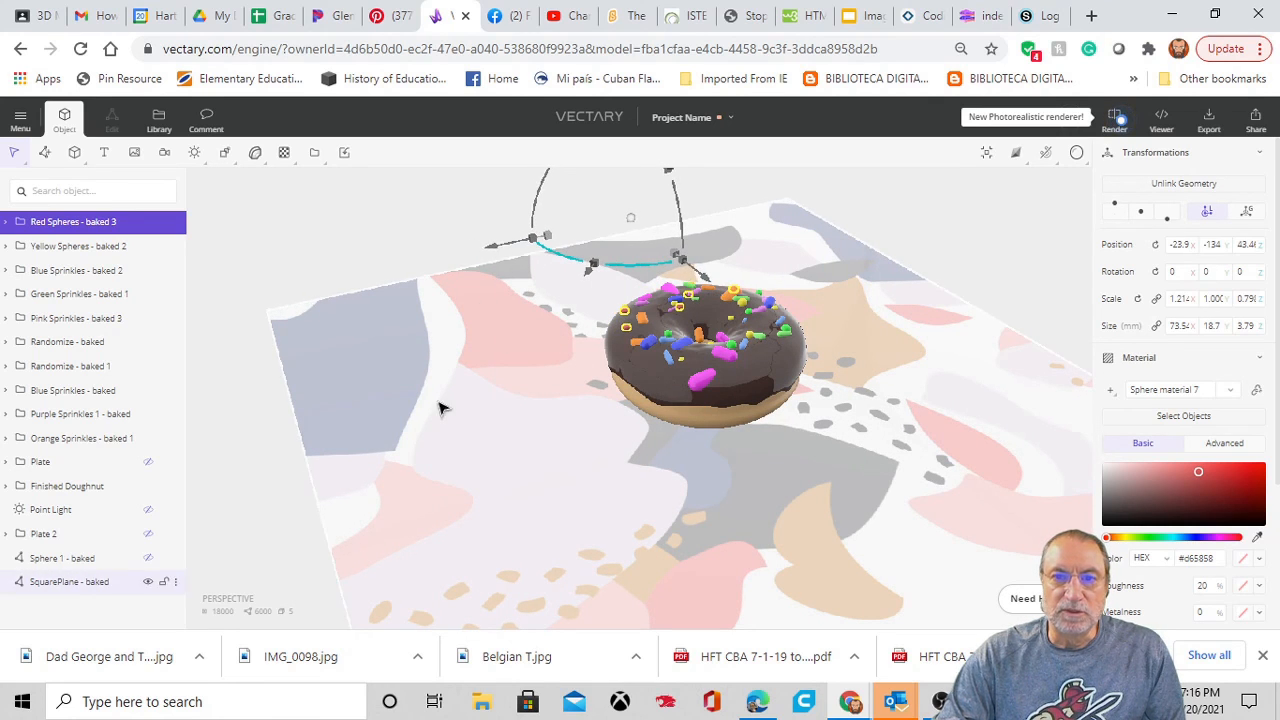
drag(443, 409, 669, 507)
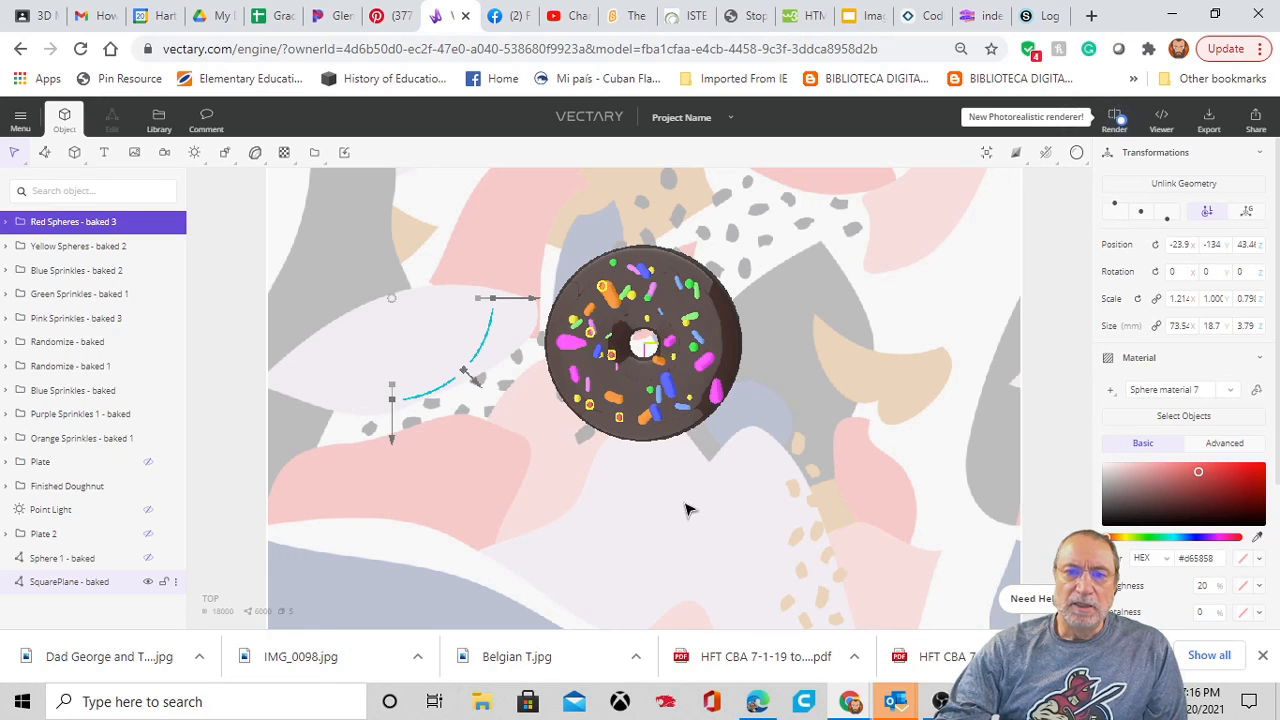
drag(686, 509, 737, 391)
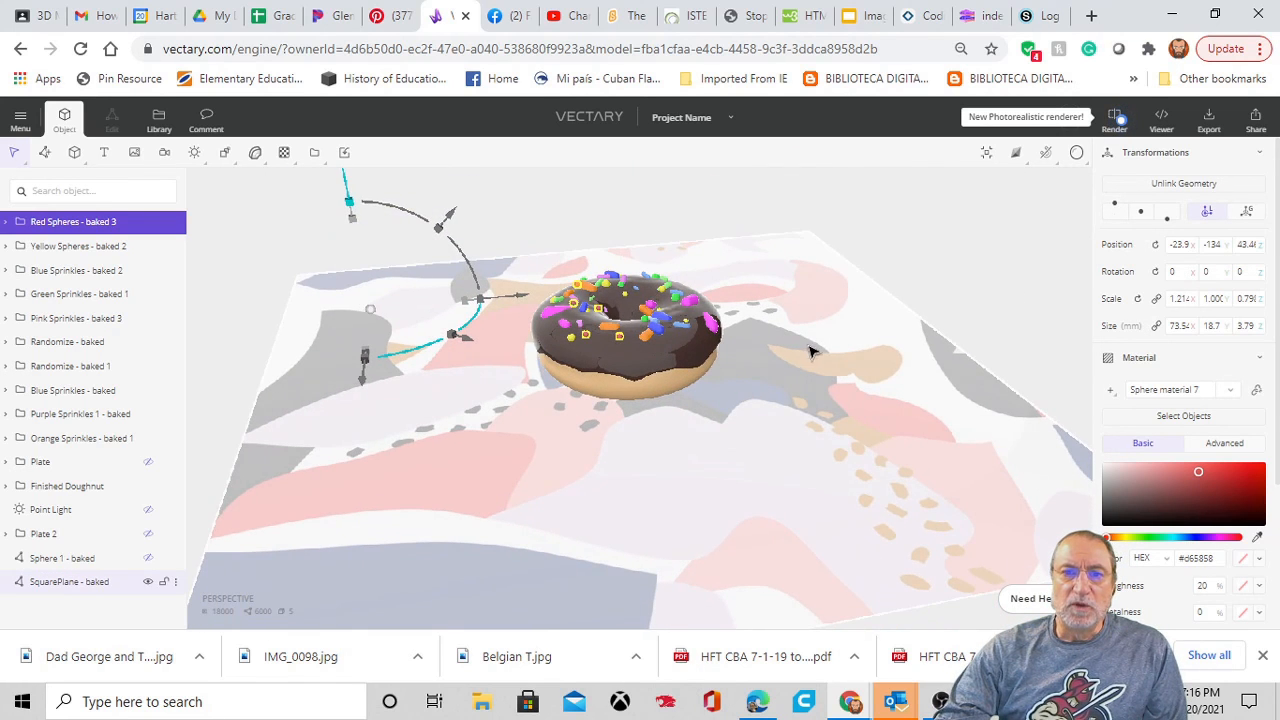
drag(836, 347, 811, 380)
click(951, 280)
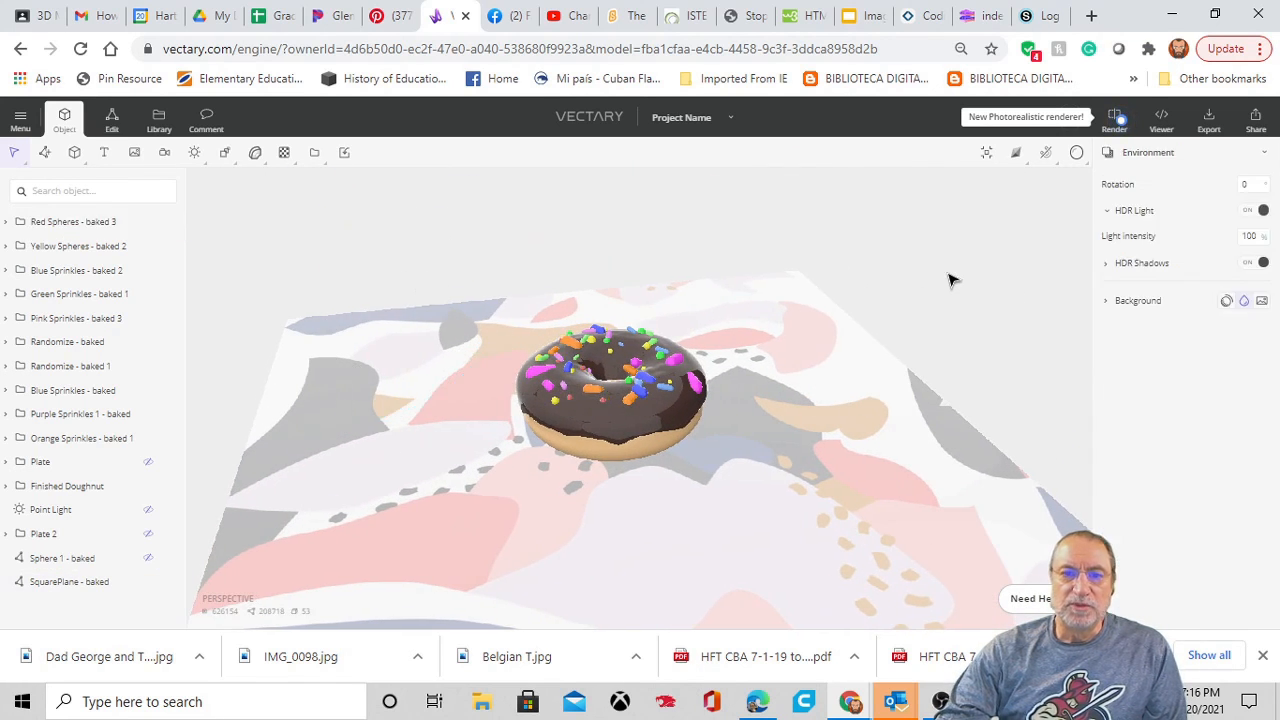